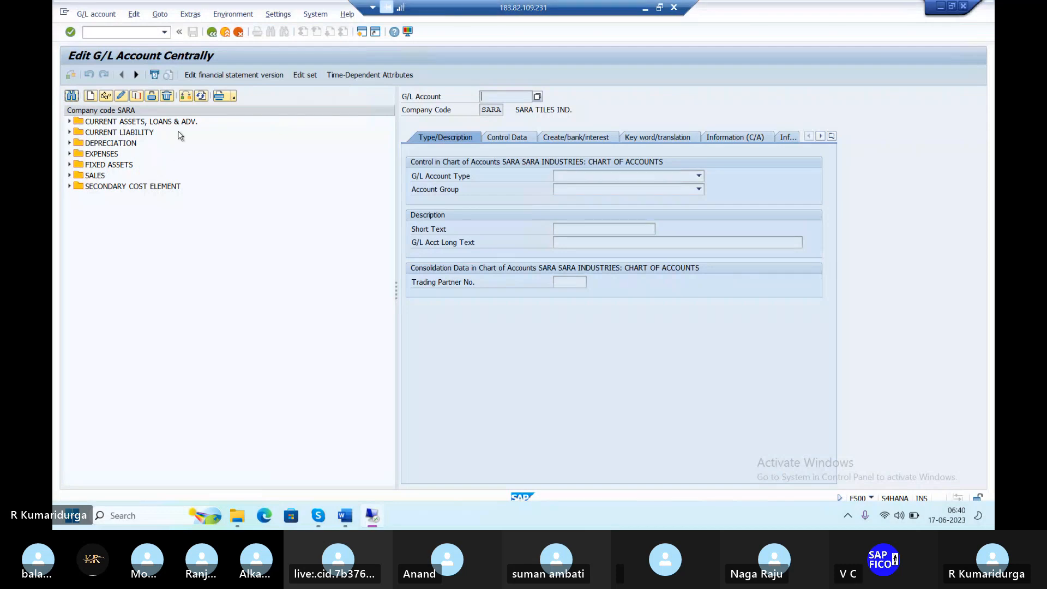
Enter company code DUR1 in the change-company-code dialog, then close it unchanged
{"action": "left_click", "coordinate": [187, 97]}
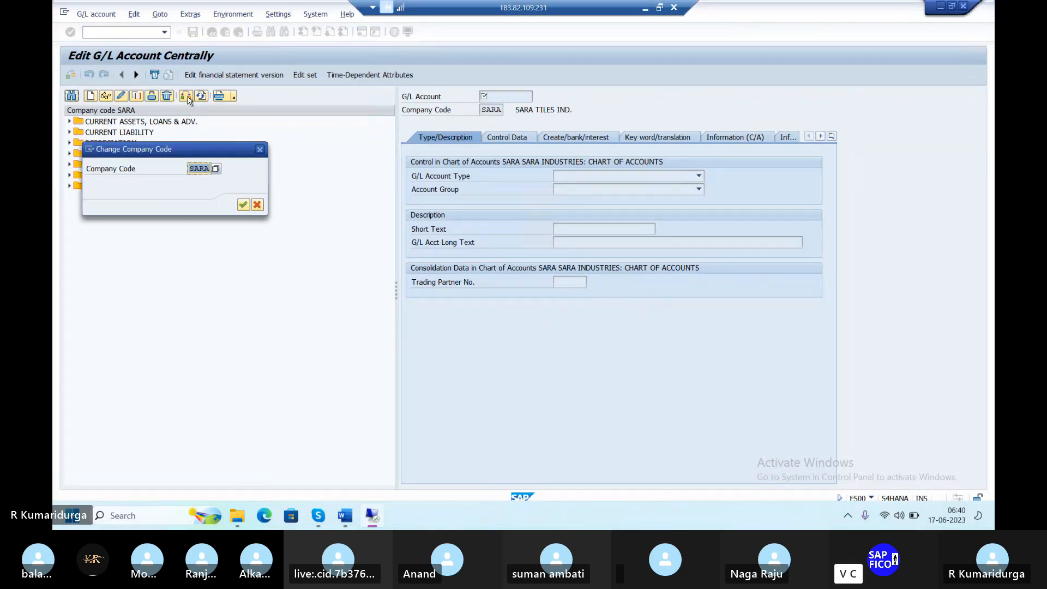
{"action": "type", "text": "D"}
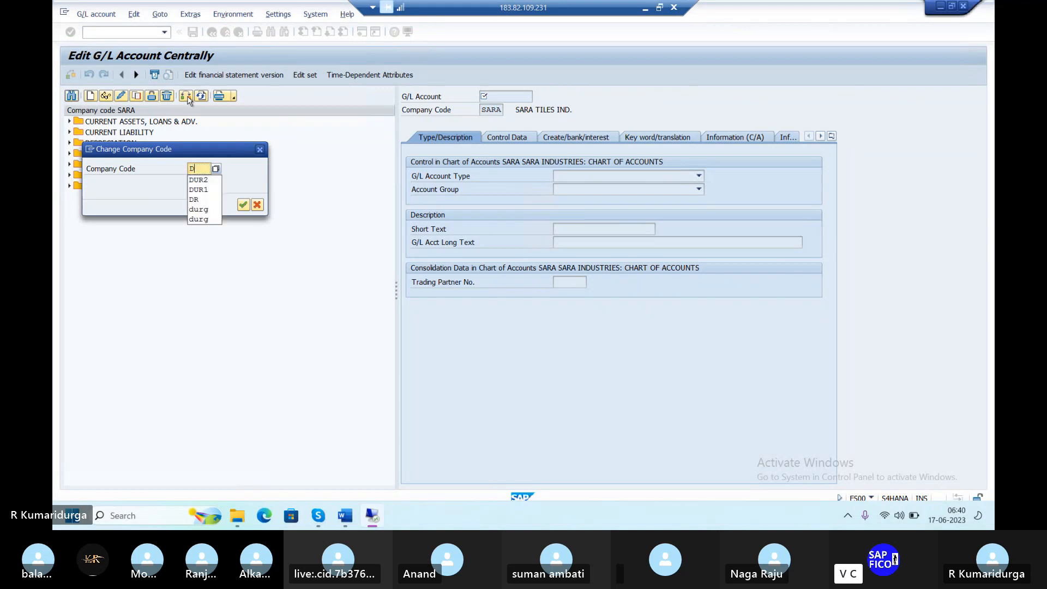
{"action": "type", "text": "UR1"}
{"action": "key", "text": "Return"}
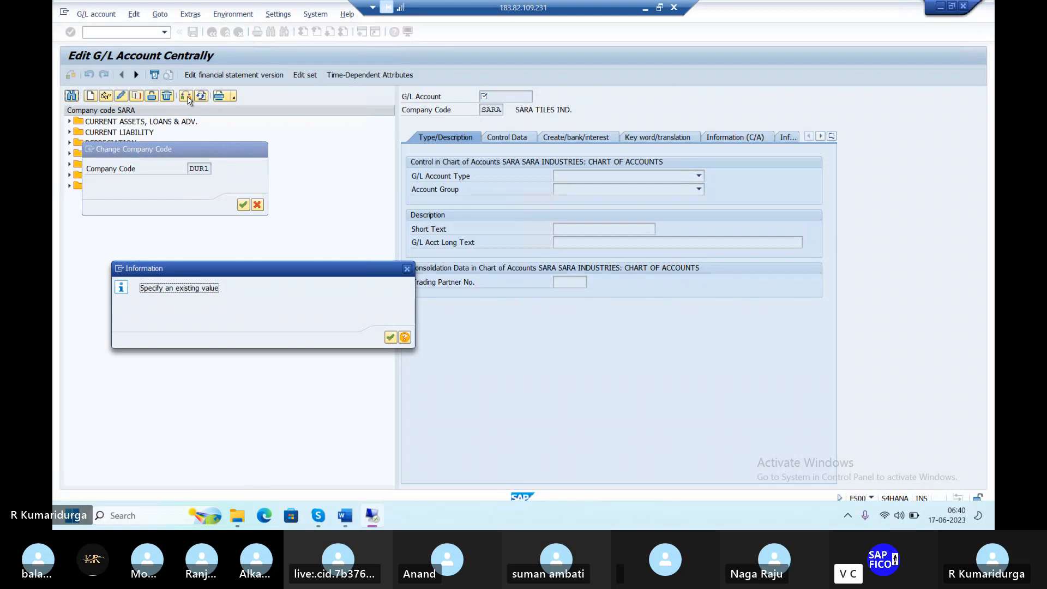
{"action": "key", "text": "Return"}
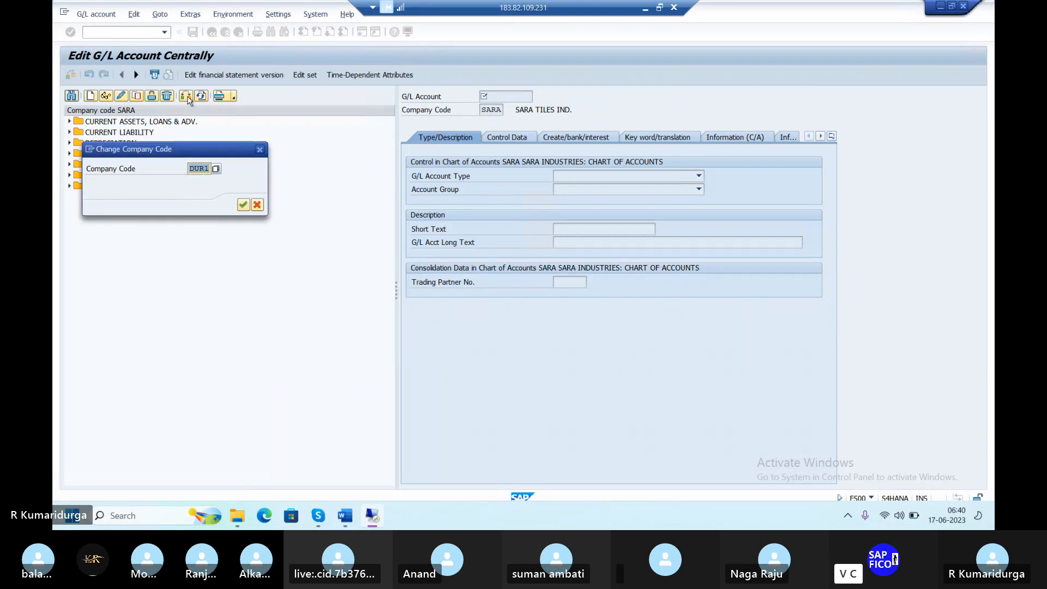
{"action": "left_click", "coordinate": [260, 148]}
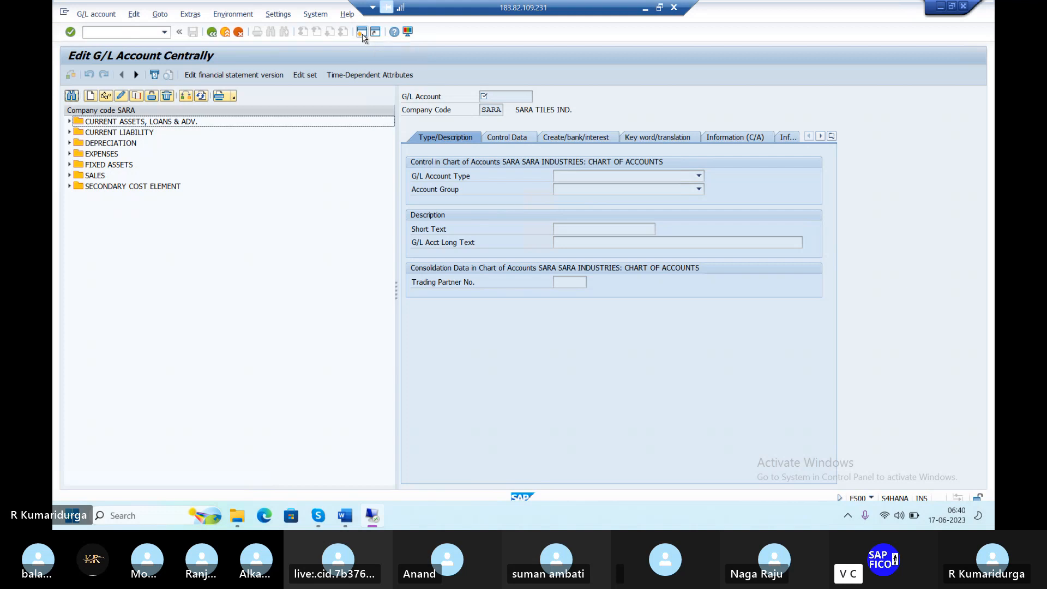
Open the G/L account groups overview (OBD4) in a new session
{"action": "key", "text": "alt+Tab"}
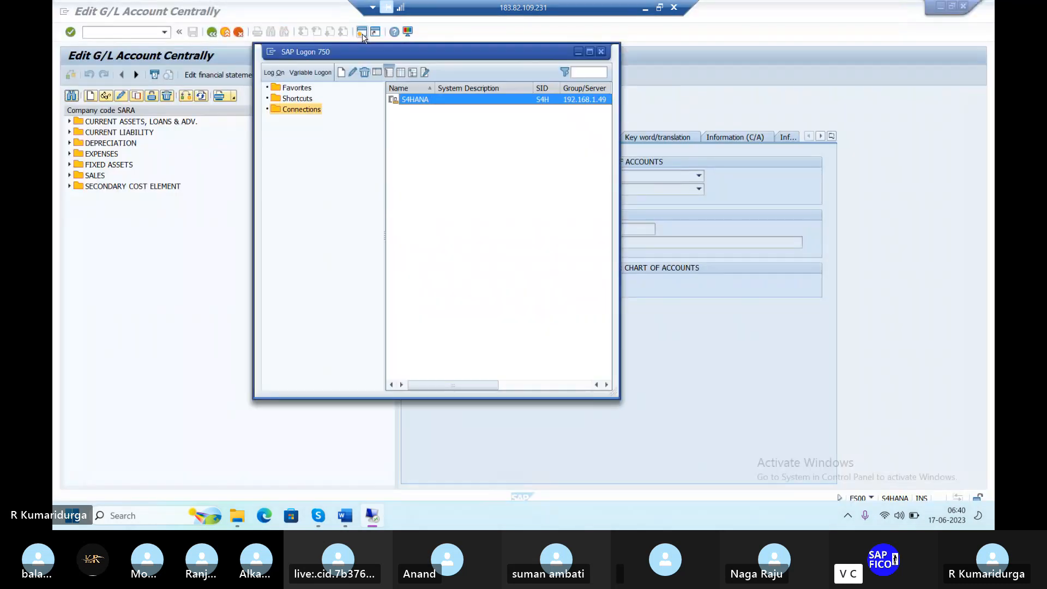
{"action": "key", "text": "alt+Tab"}
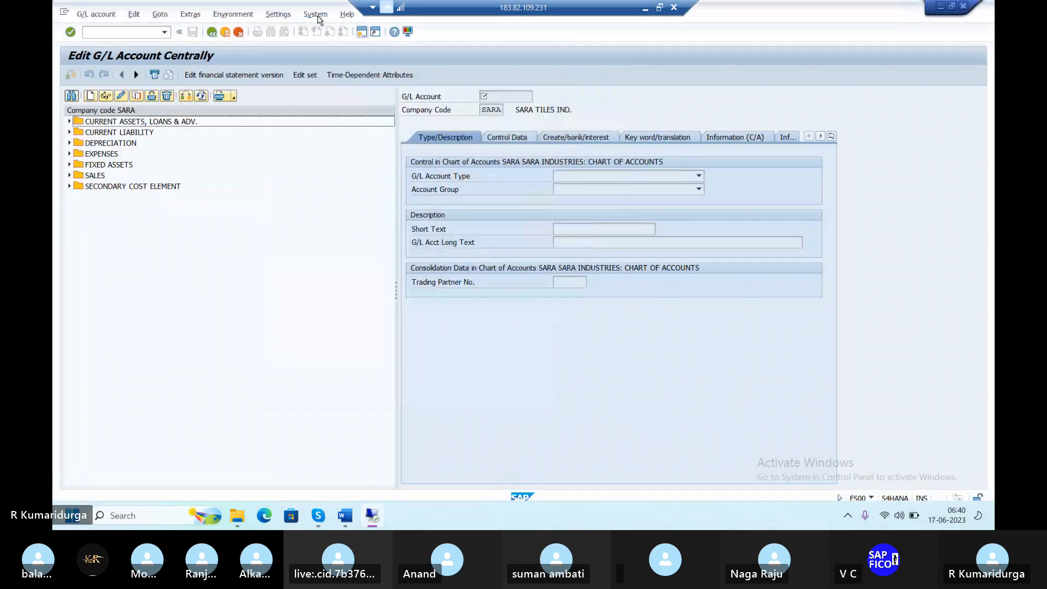
{"action": "left_click", "coordinate": [363, 32]}
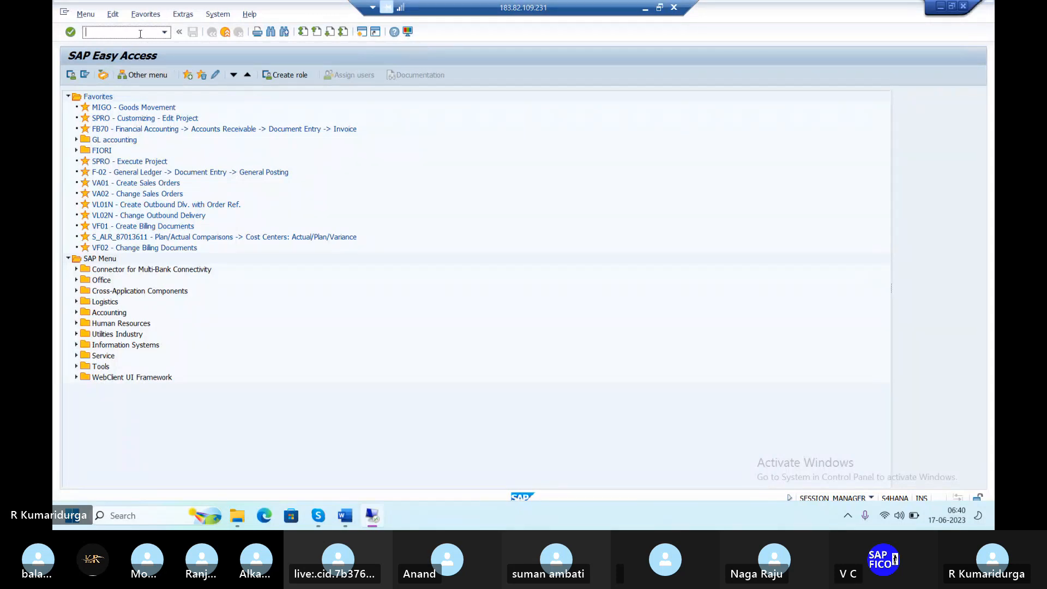
{"action": "type", "text": "/NFS00"}
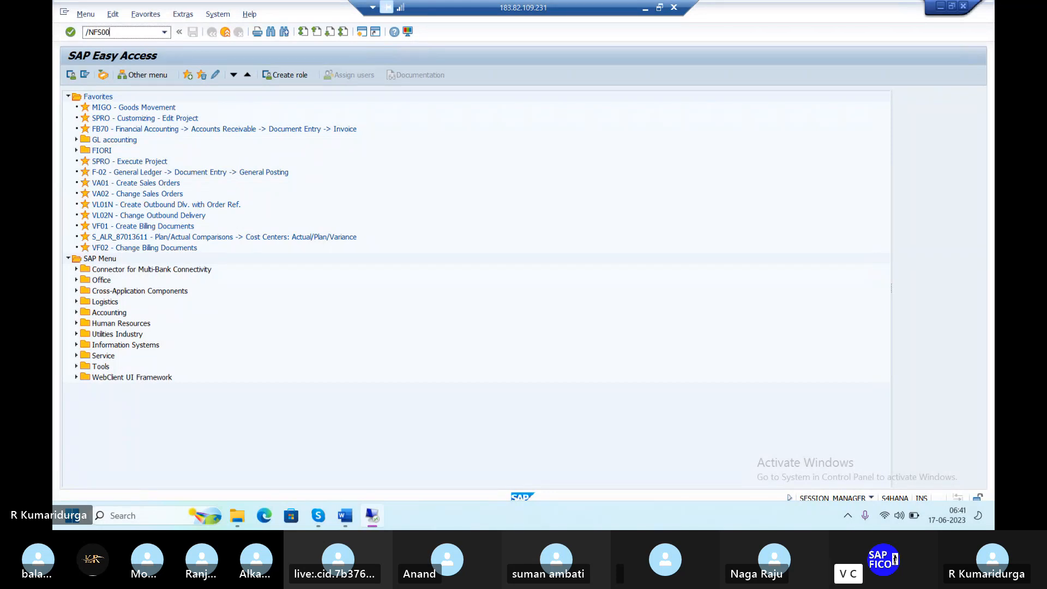
{"action": "key", "text": "BackSpace"}
{"action": "key", "text": "BackSpace"}
{"action": "key", "text": "BackSpace"}
{"action": "key", "text": "BackSpace"}
{"action": "type", "text": "OBD4"}
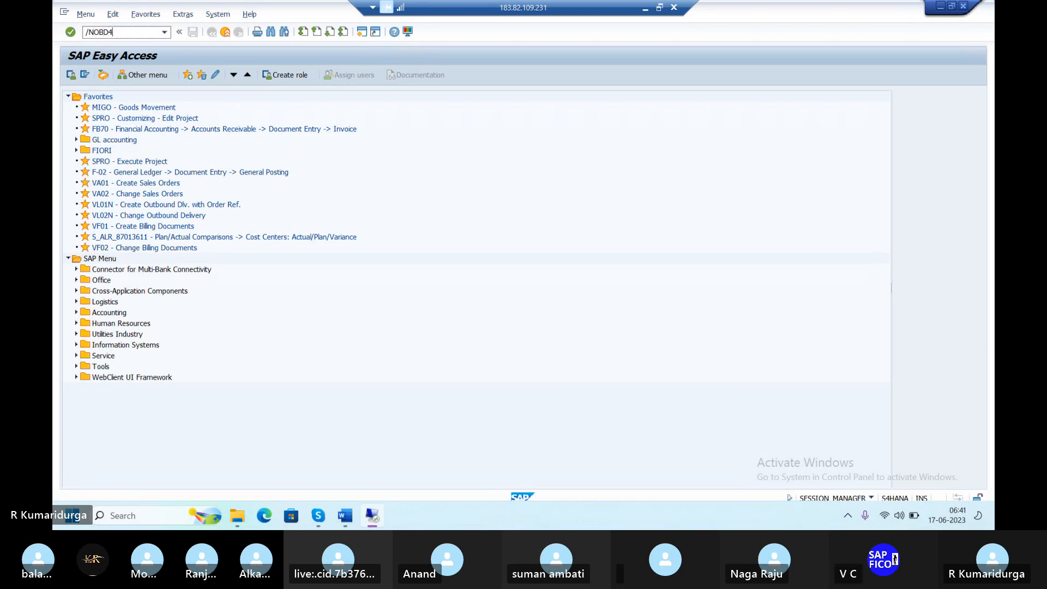
{"action": "key", "text": "Return"}
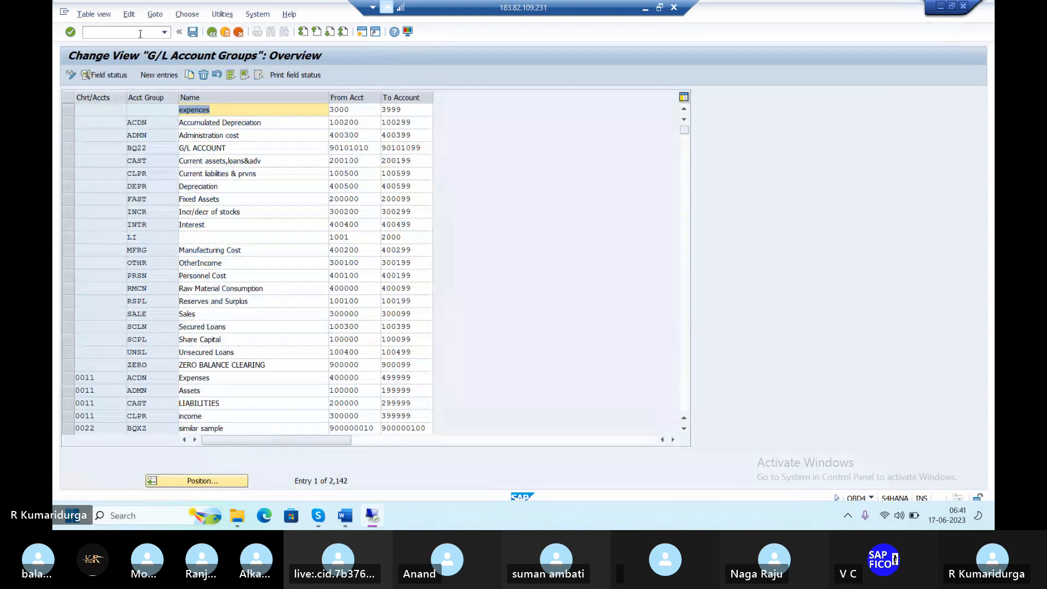
Jump to chart of accounts DUR1, check the ADMN group's range starting at 400200, and return to FS00
{"action": "left_click", "coordinate": [222, 483]}
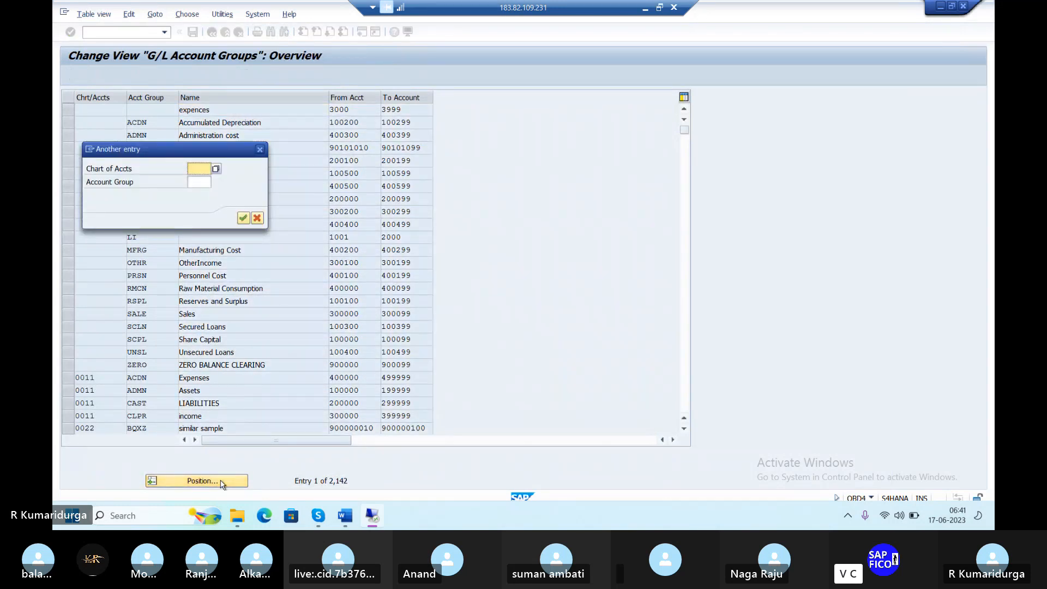
{"action": "type", "text": "DUR"}
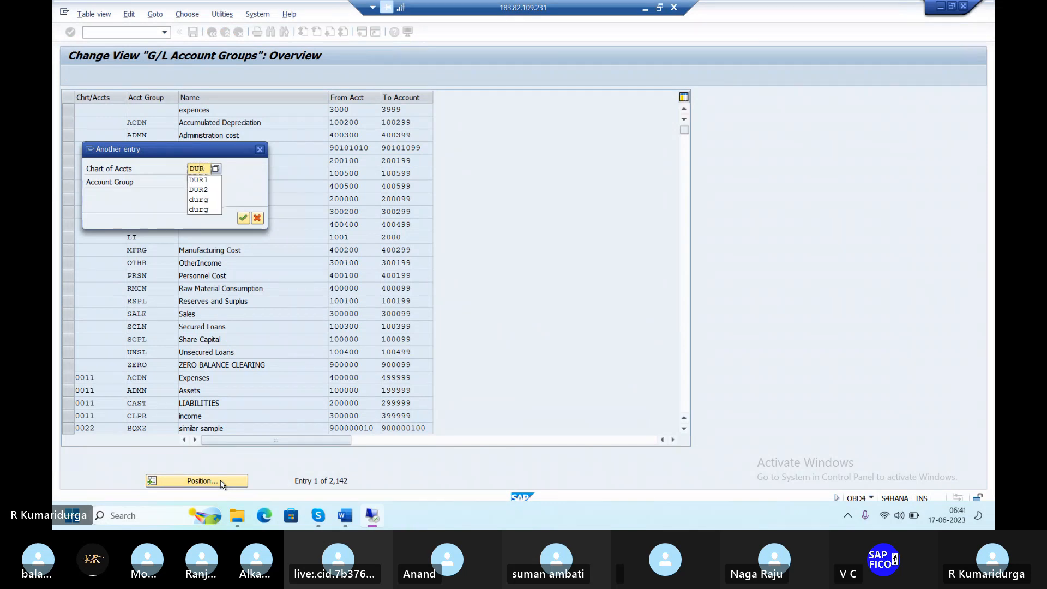
{"action": "key", "text": "Return"}
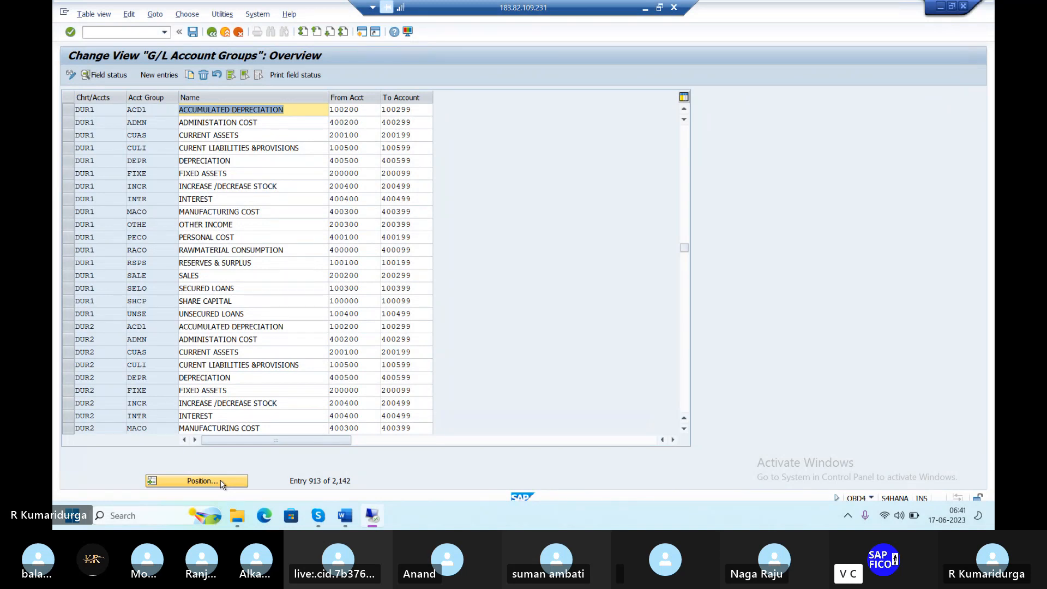
{"action": "left_click", "coordinate": [196, 164]}
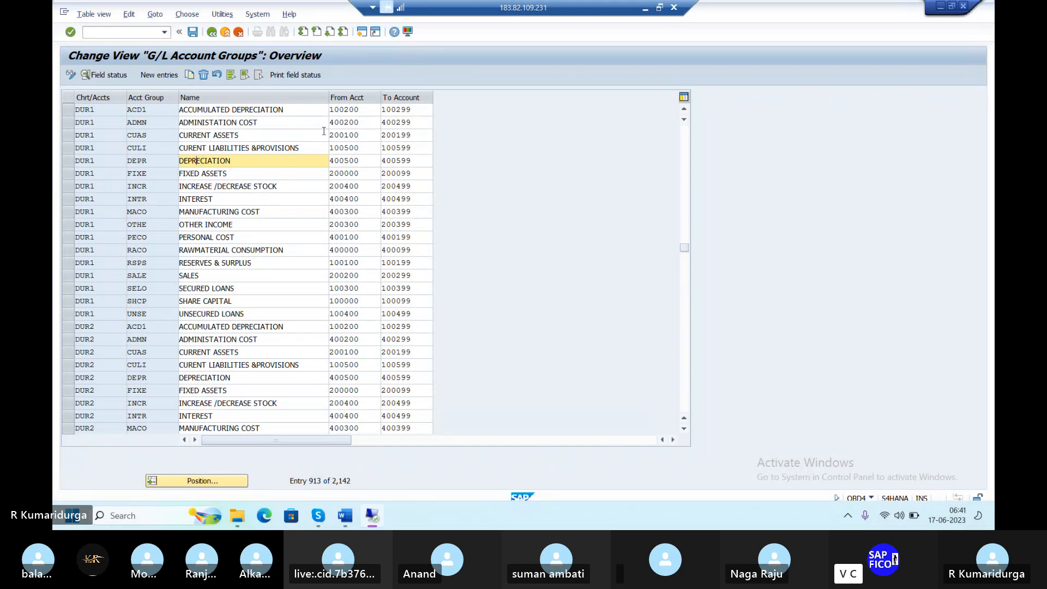
{"action": "left_click", "coordinate": [344, 125]}
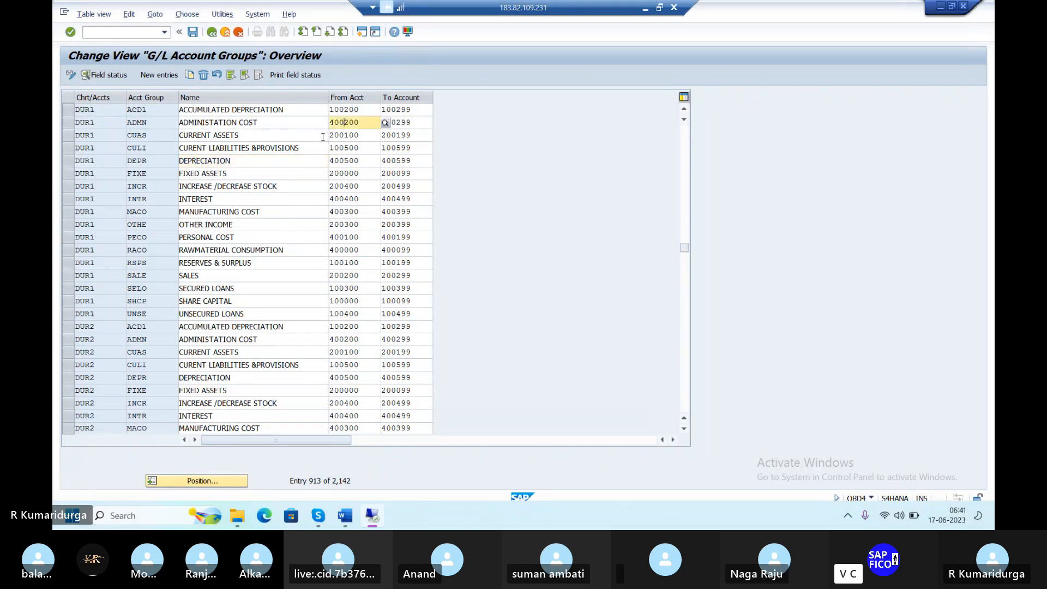
{"action": "key", "text": "alt+Tab"}
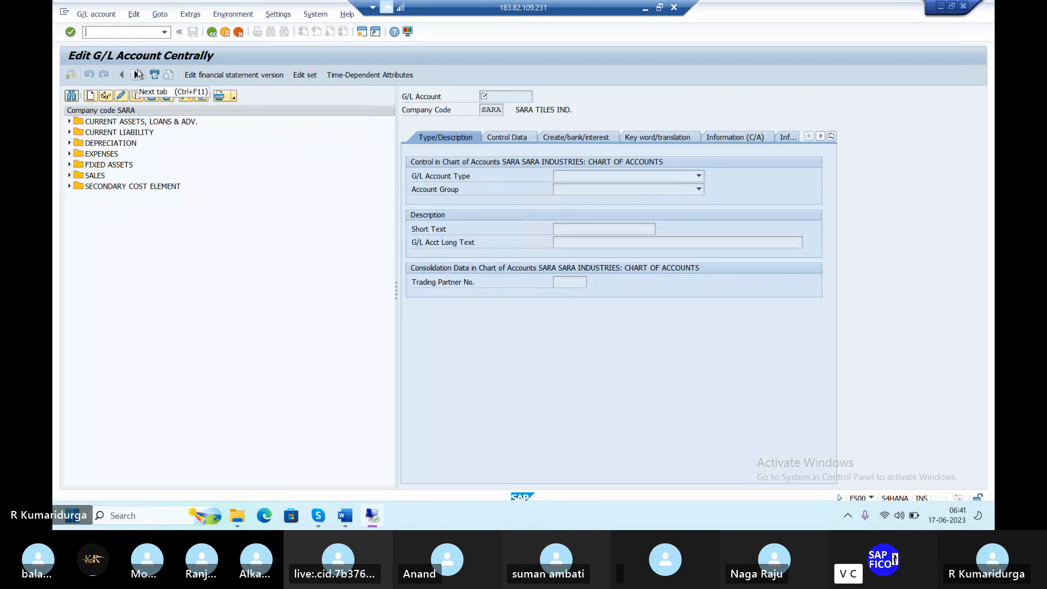
Create G/L account 400200 for company code DUR1 from the FS00 screen
{"action": "type", "text": "/"}
{"action": "key", "text": "BackSpace"}
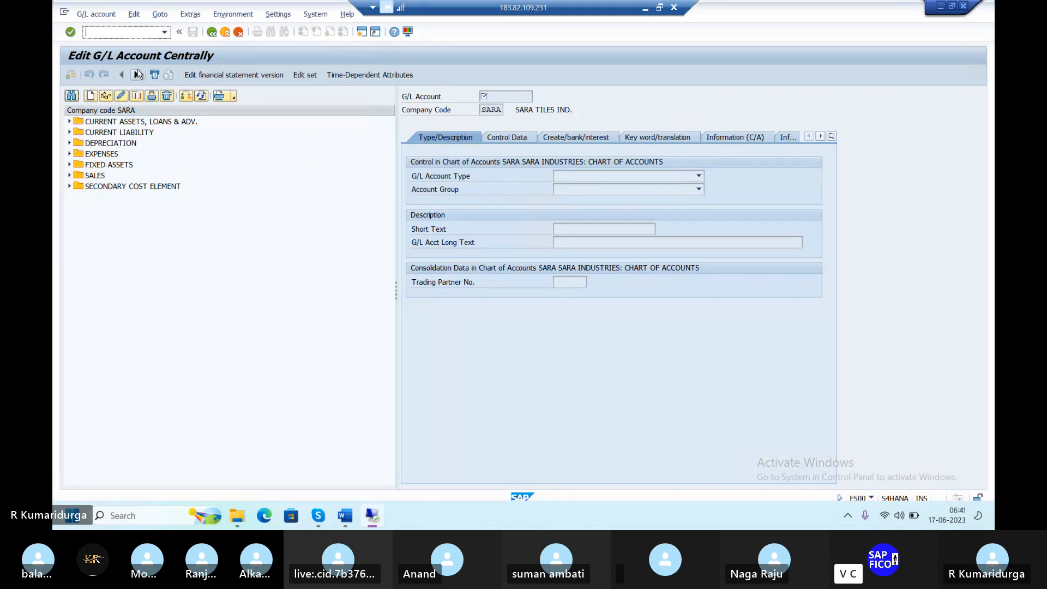
{"action": "left_click", "coordinate": [89, 95]}
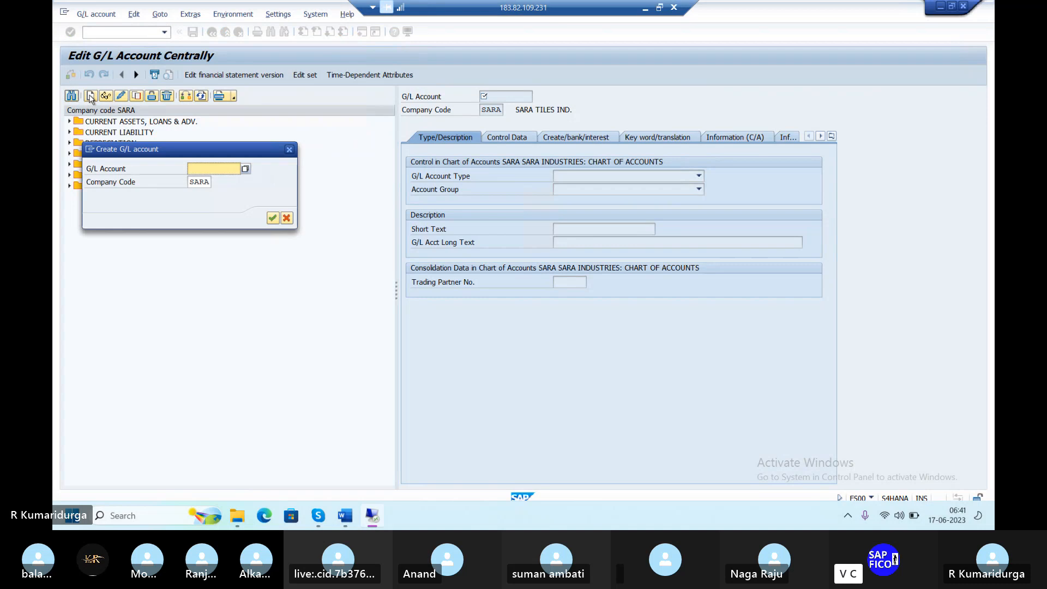
{"action": "type", "text": "400200"}
{"action": "key", "text": "Tab"}
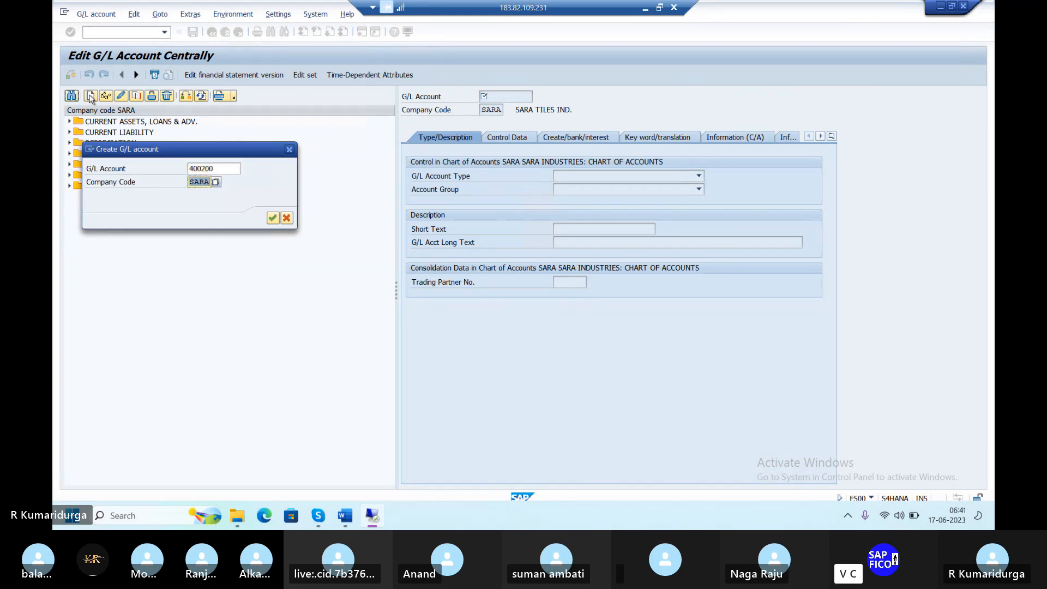
{"action": "type", "text": "DU"}
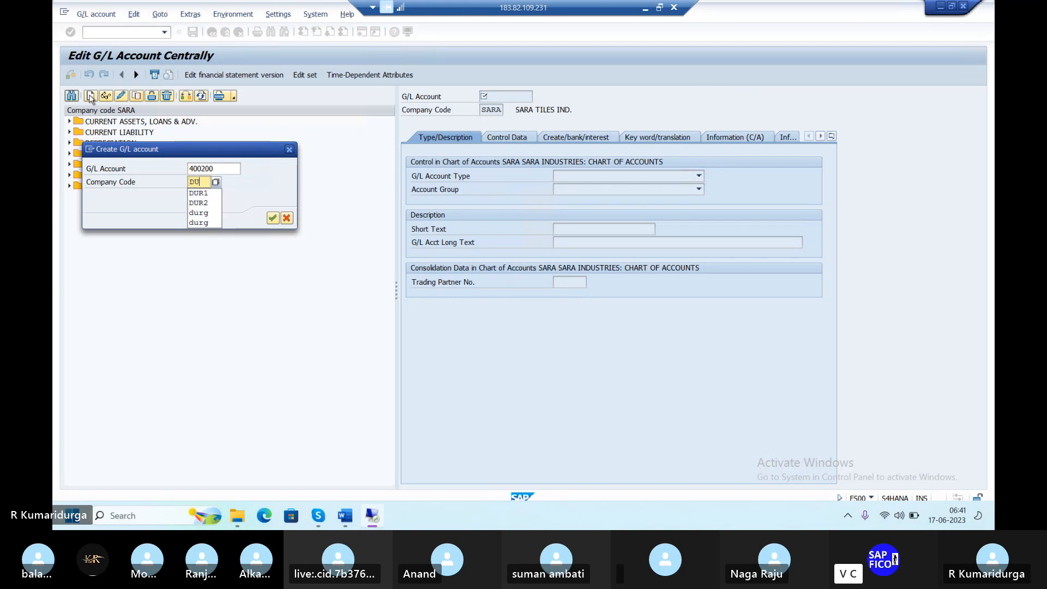
{"action": "type", "text": "R1"}
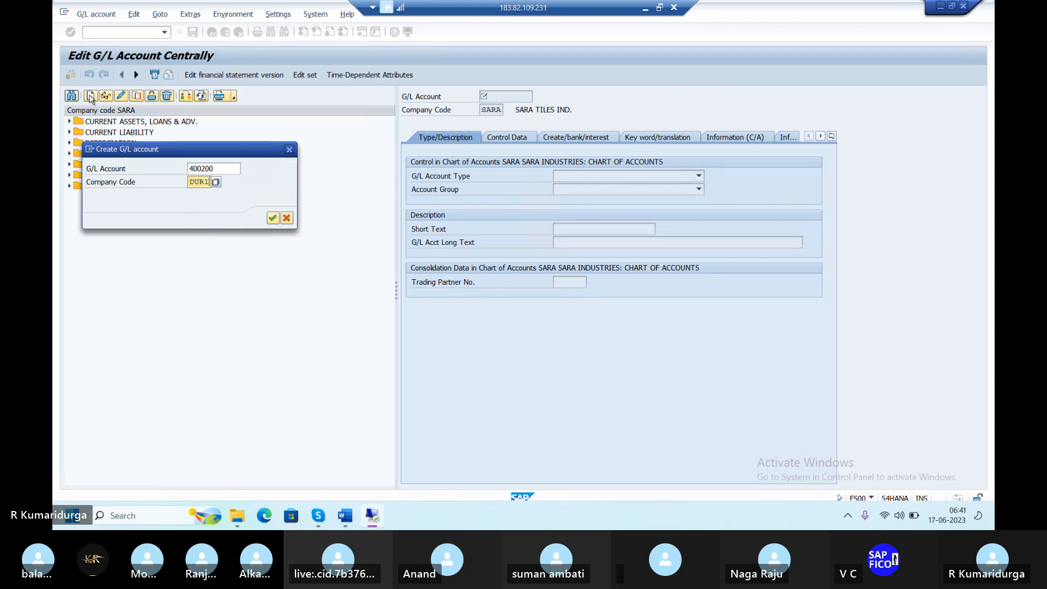
{"action": "key", "text": "Return"}
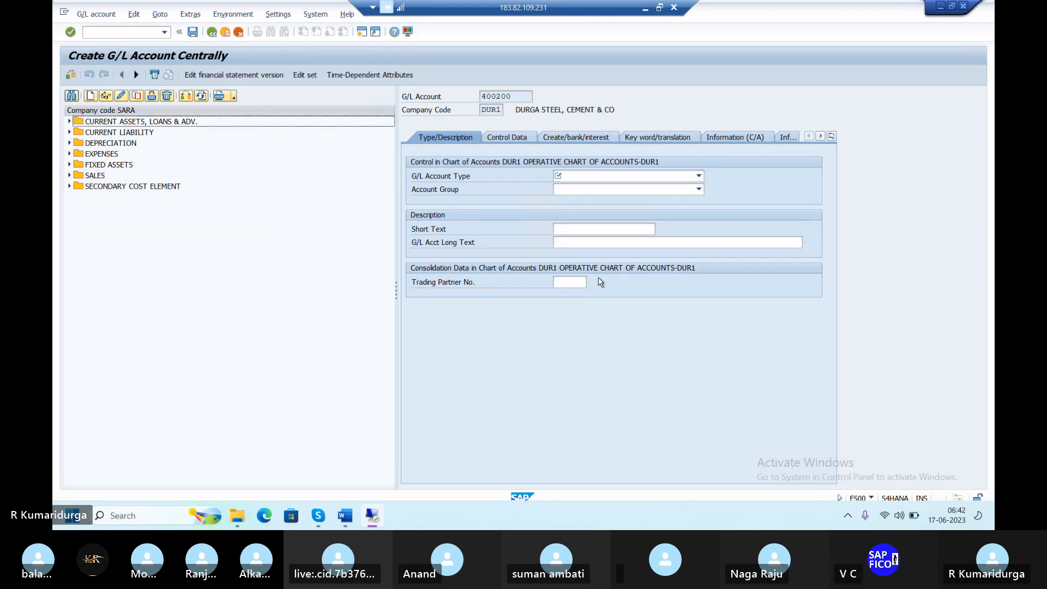
Show the available G/L account types for account 400200
{"action": "left_click", "coordinate": [609, 177]}
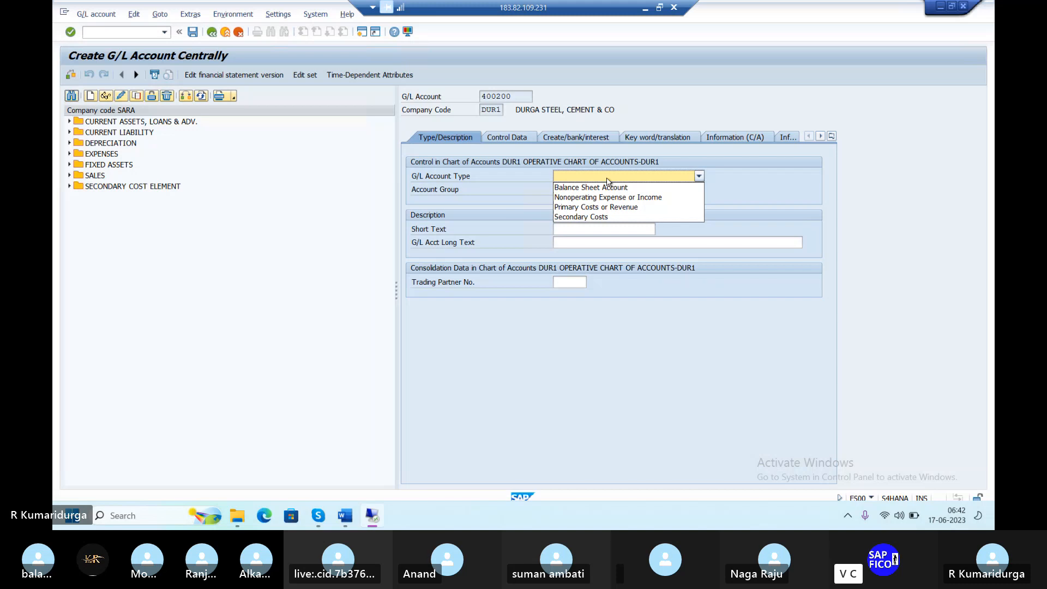
{"action": "left_click", "coordinate": [867, 35]}
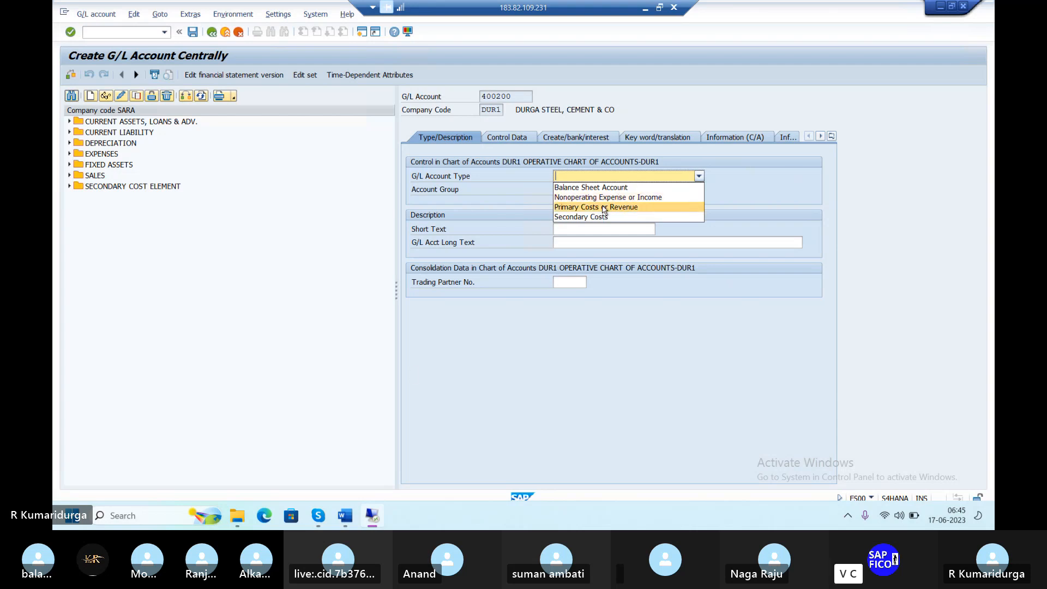
Set type Primary Costs or Revenue and account group ADMINISTATION COST for account 400200
{"action": "left_click", "coordinate": [604, 208]}
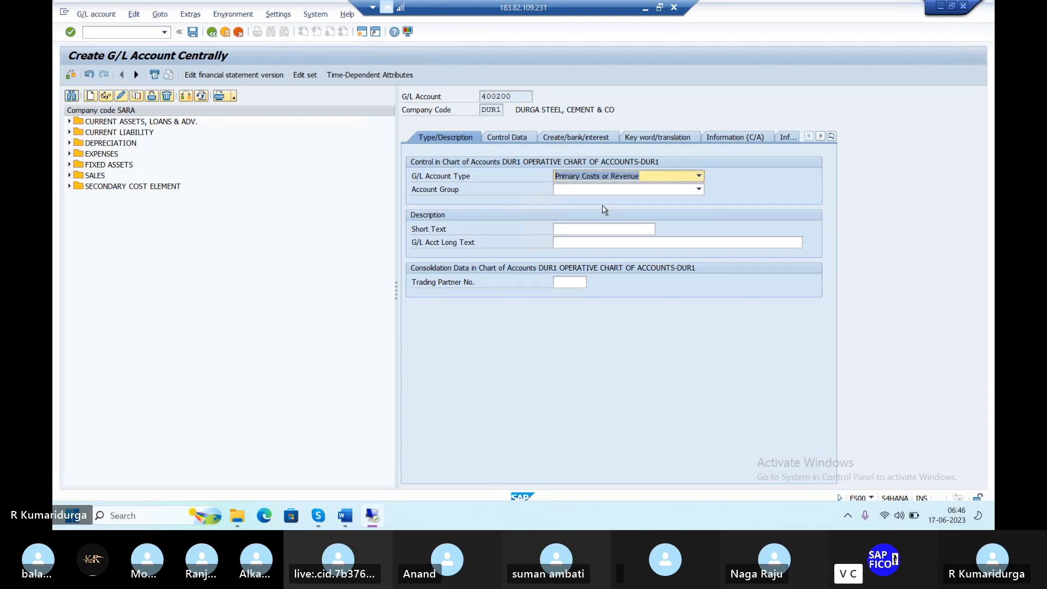
{"action": "key", "text": "Tab"}
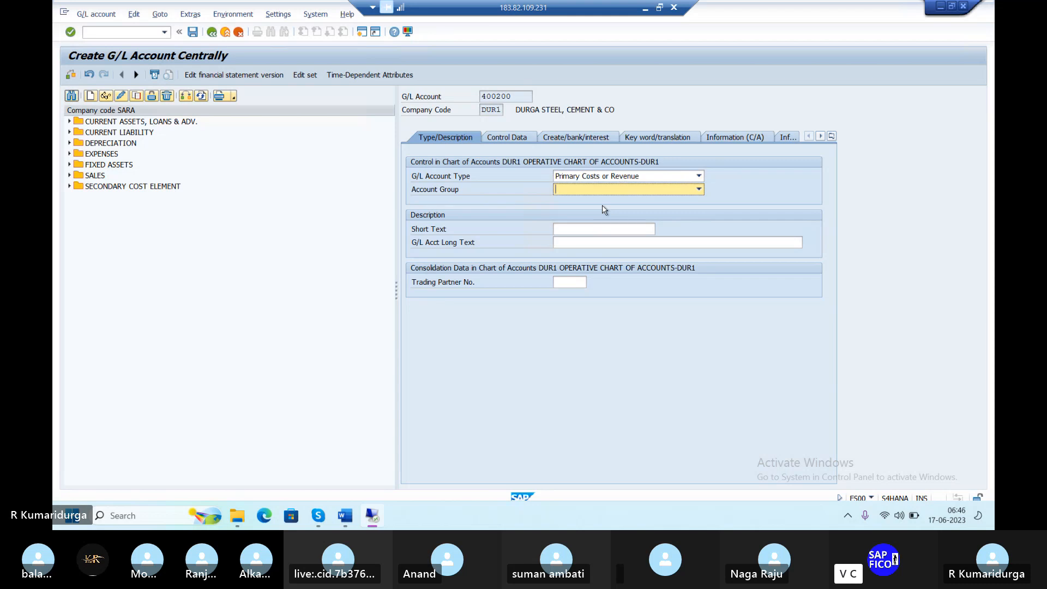
{"action": "key", "text": "F4"}
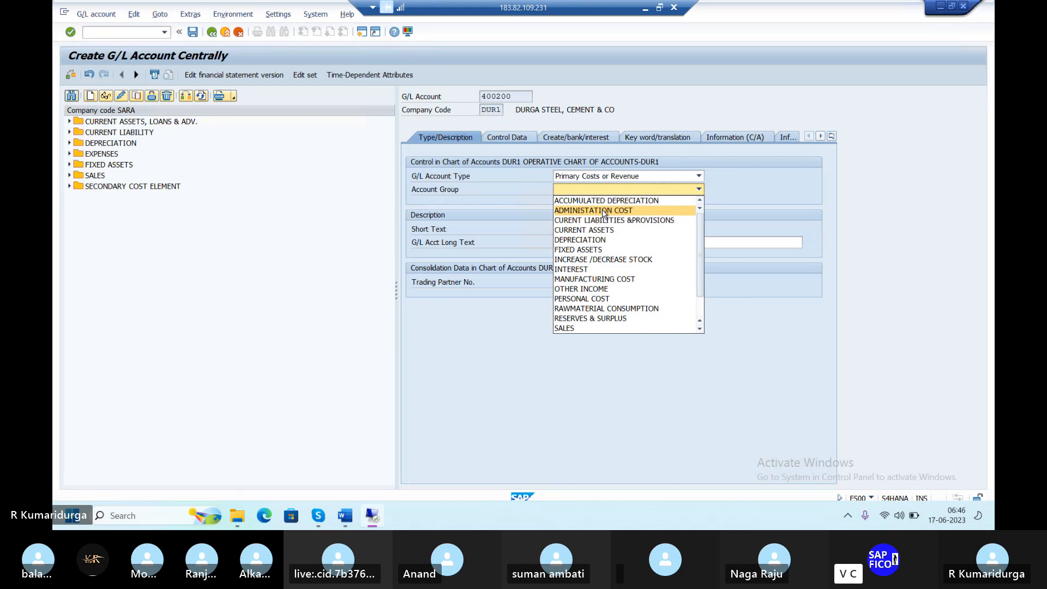
{"action": "left_click", "coordinate": [604, 211]}
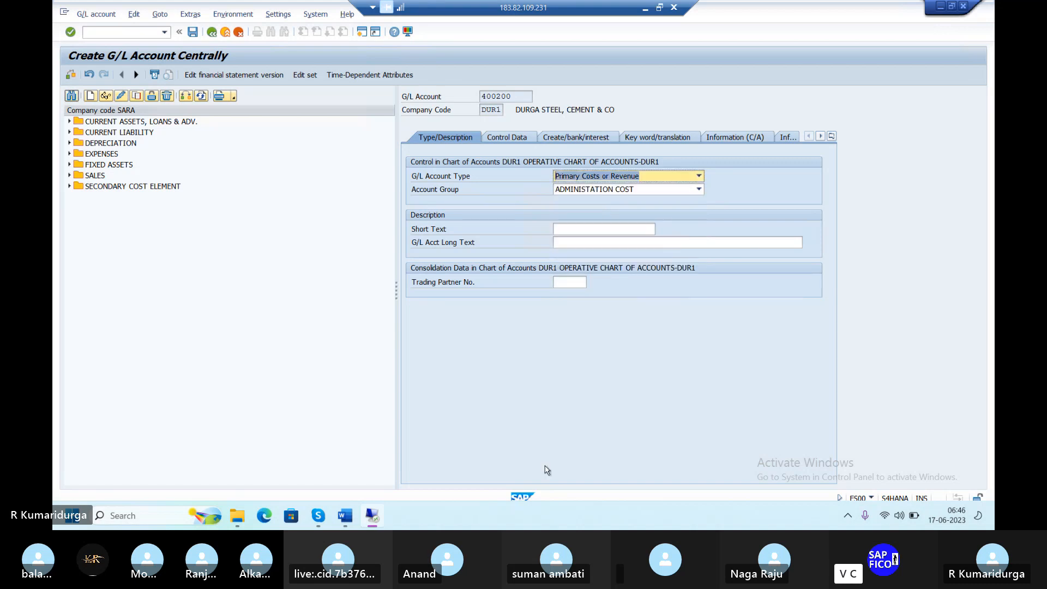
{"action": "left_click", "coordinate": [582, 229]}
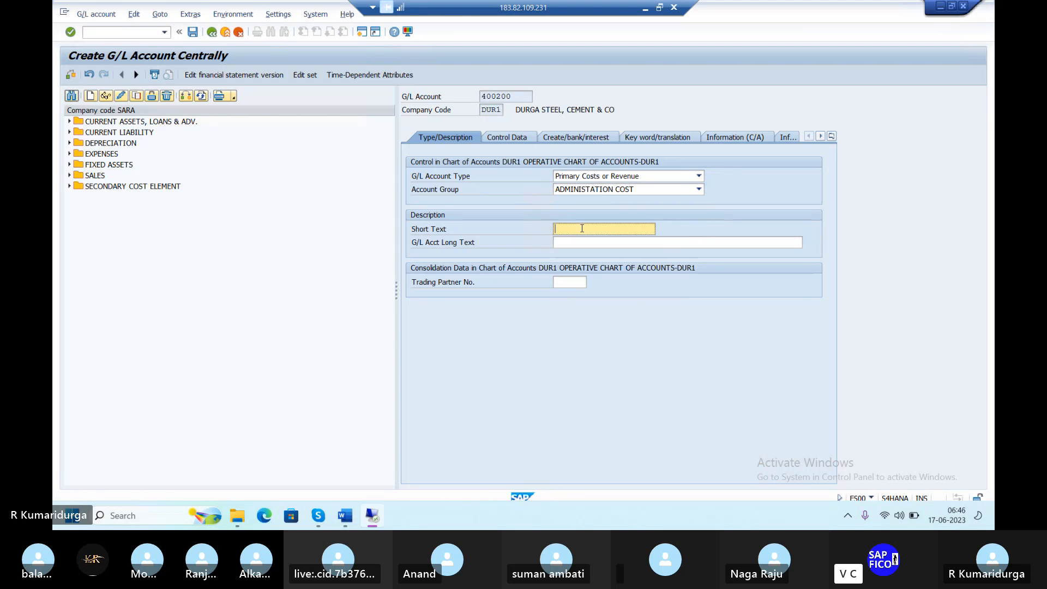
Enter short text 'RENT A/C' and long text 'RENT ACCOUNT' for account 400200
{"action": "type", "text": "RENT A/C"}
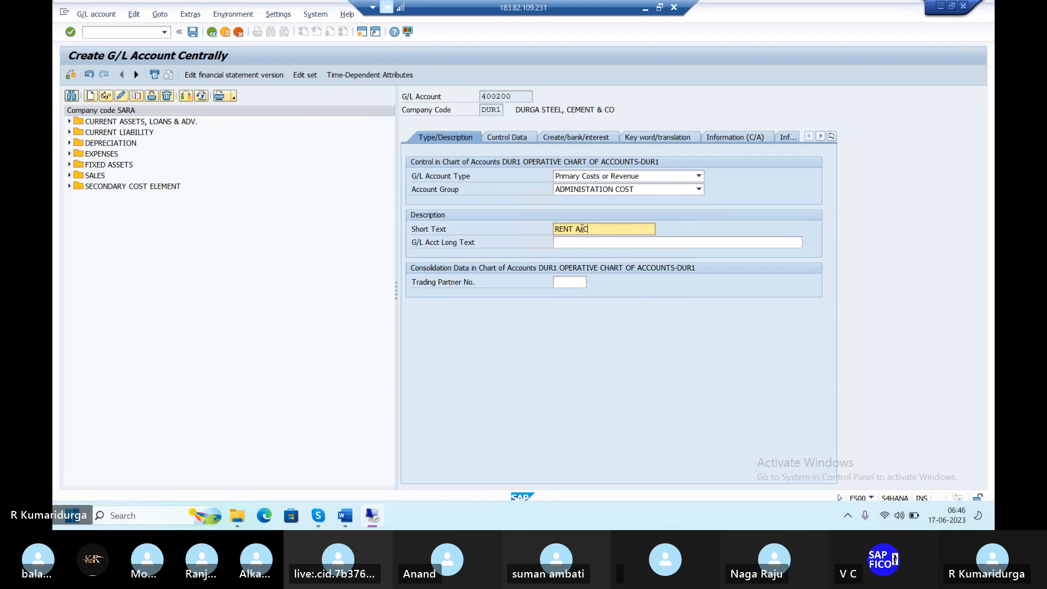
{"action": "key", "text": "Tab"}
{"action": "type", "text": "RENT A"}
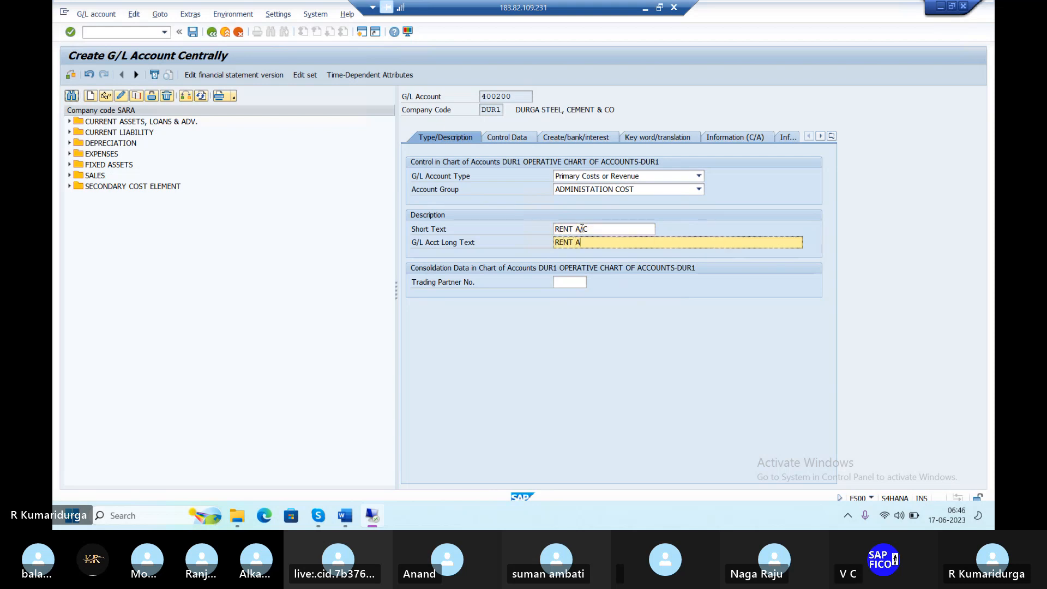
{"action": "type", "text": "CCOUNT"}
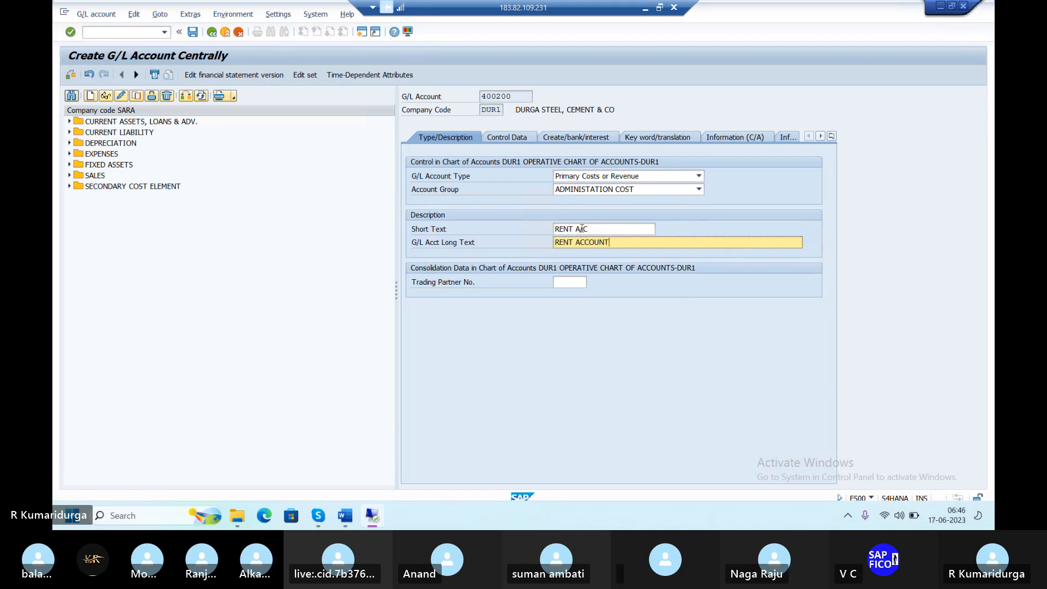
Show the Control Data with INR account currency and select the Sort key field
{"action": "left_click", "coordinate": [521, 140]}
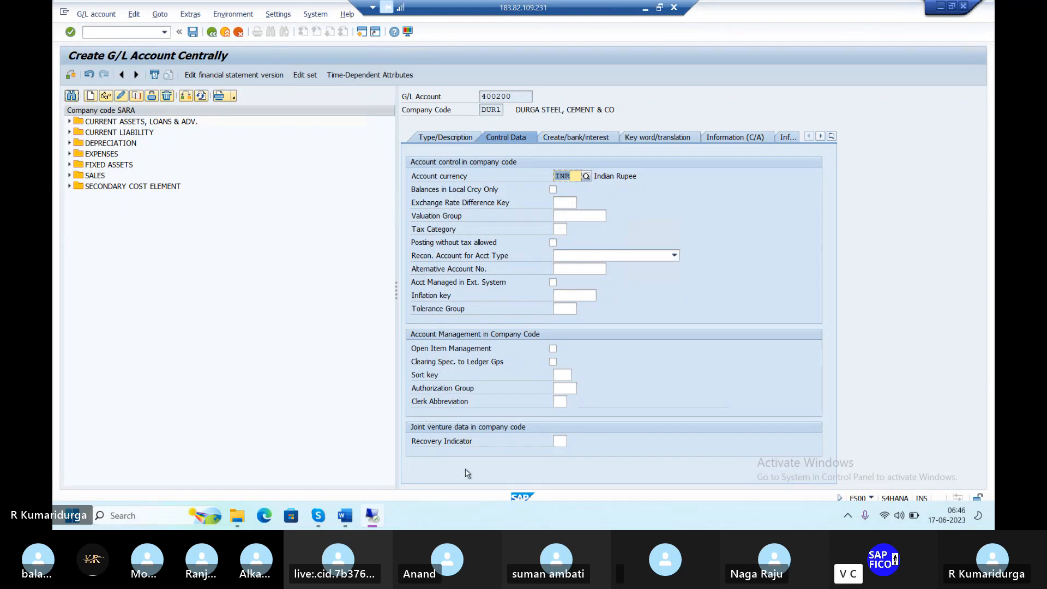
{"action": "left_click", "coordinate": [567, 374]}
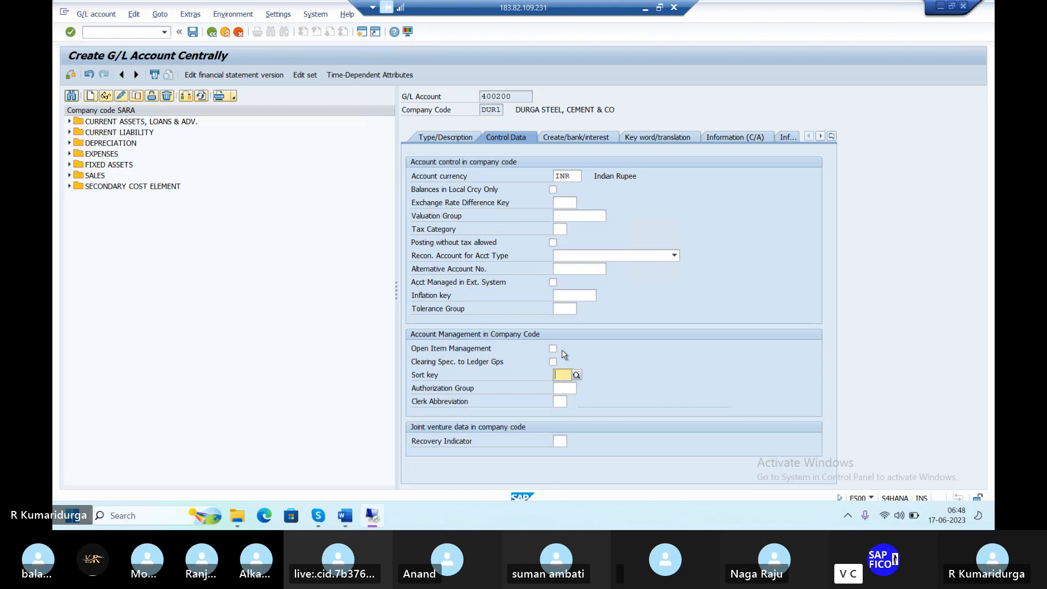
Choose sort key 001 Posting date from the search help
{"action": "left_click", "coordinate": [578, 377]}
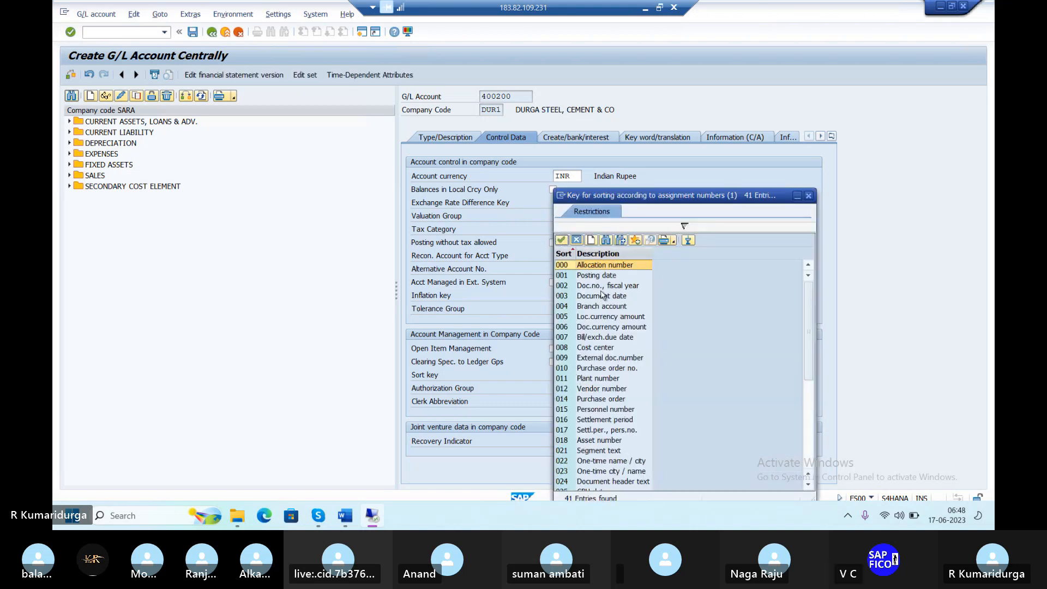
{"action": "double_click", "coordinate": [597, 281]}
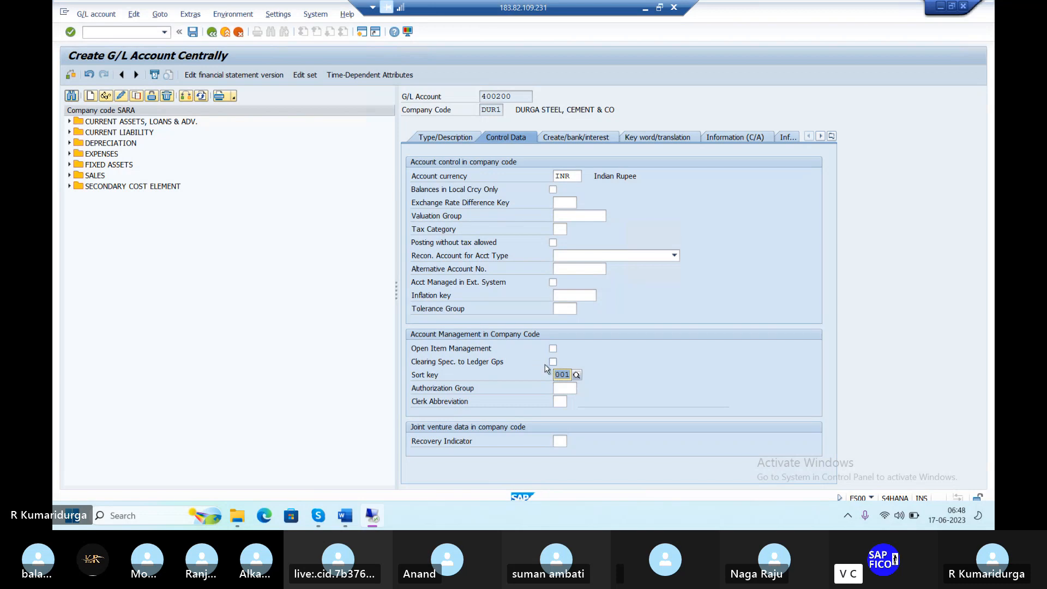
{"action": "left_click", "coordinate": [562, 373]}
Enter field status group G001 on the Create/bank/interest tab and save account 400200
{"action": "left_click", "coordinate": [603, 139]}
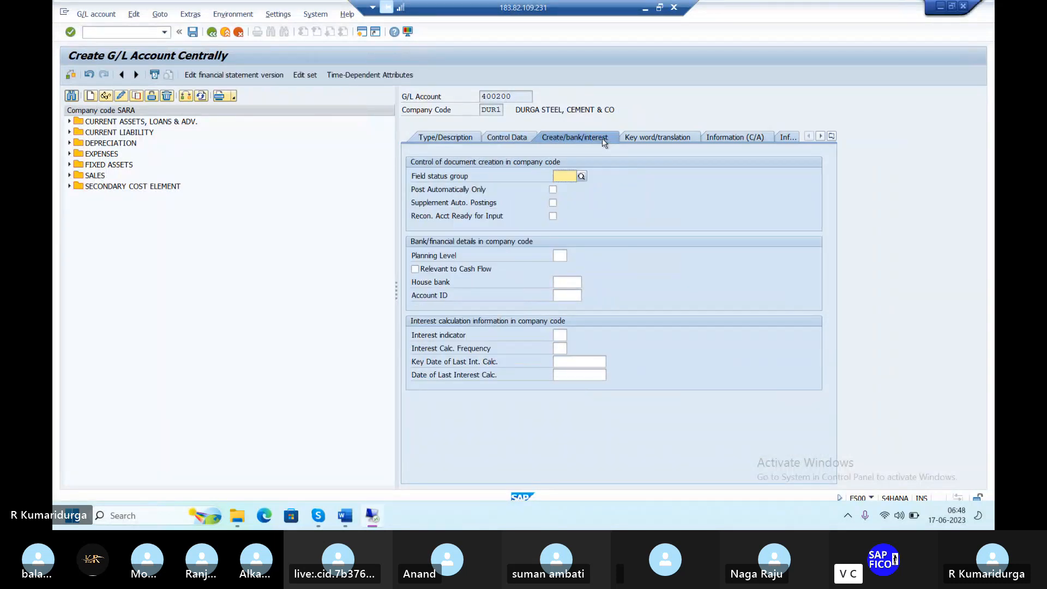
{"action": "type", "text": "G001"}
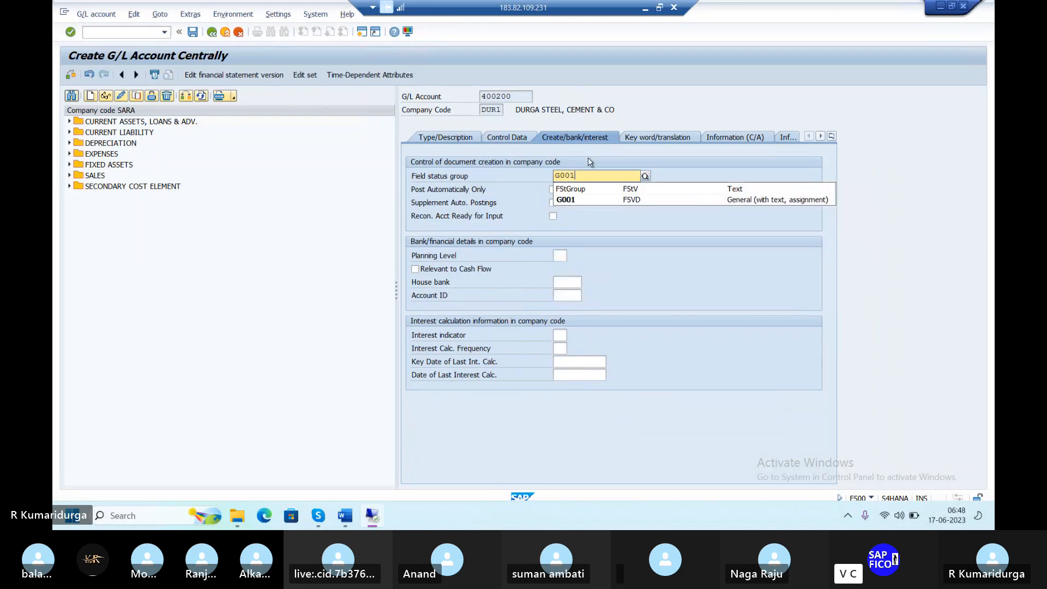
{"action": "left_click", "coordinate": [578, 200]}
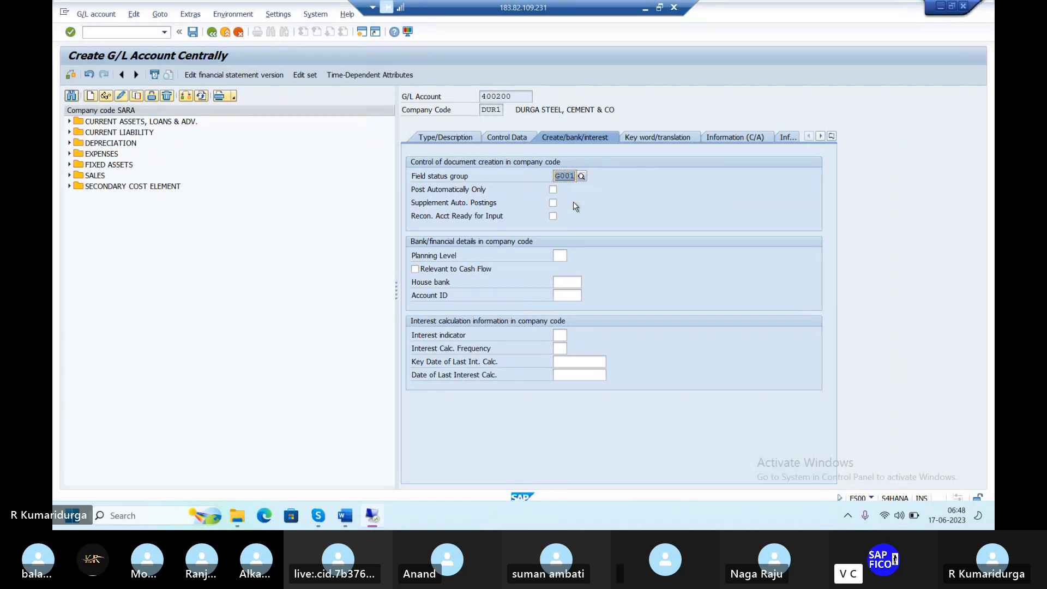
{"action": "key", "text": "Return"}
{"action": "left_click", "coordinate": [195, 36]}
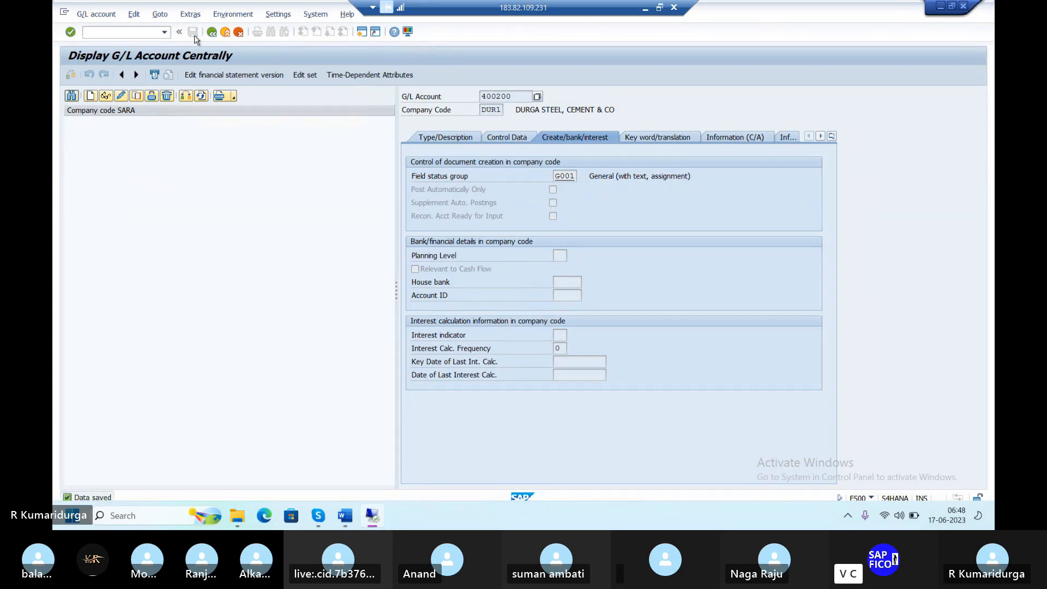
Return to FS00 and expand ADMINISTATION COST to show 400200 RENT A/C
{"action": "left_click", "coordinate": [210, 33]}
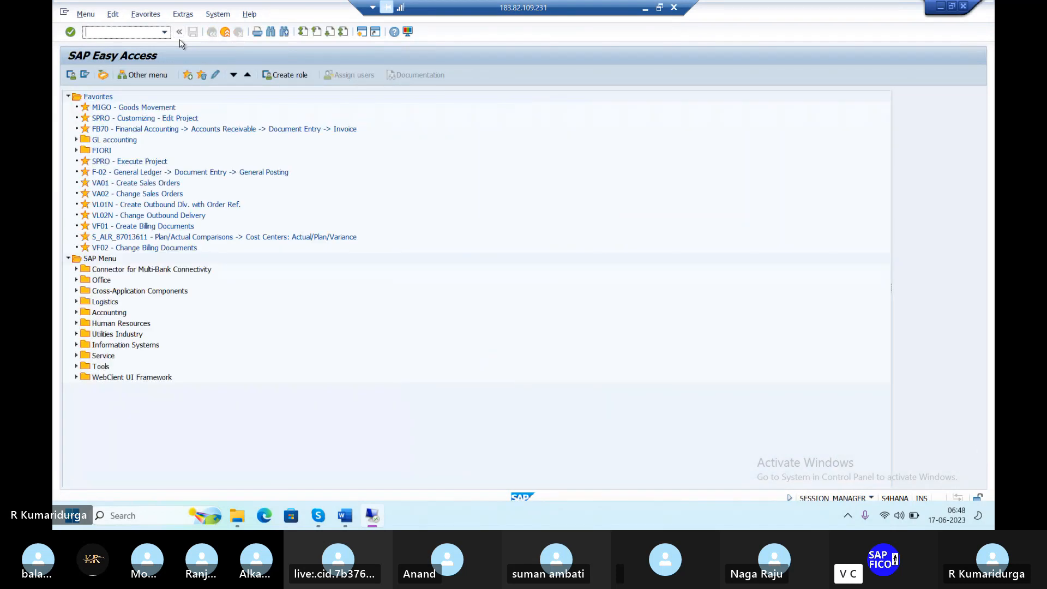
{"action": "type", "text": "/NFS00"}
{"action": "key", "text": "Return"}
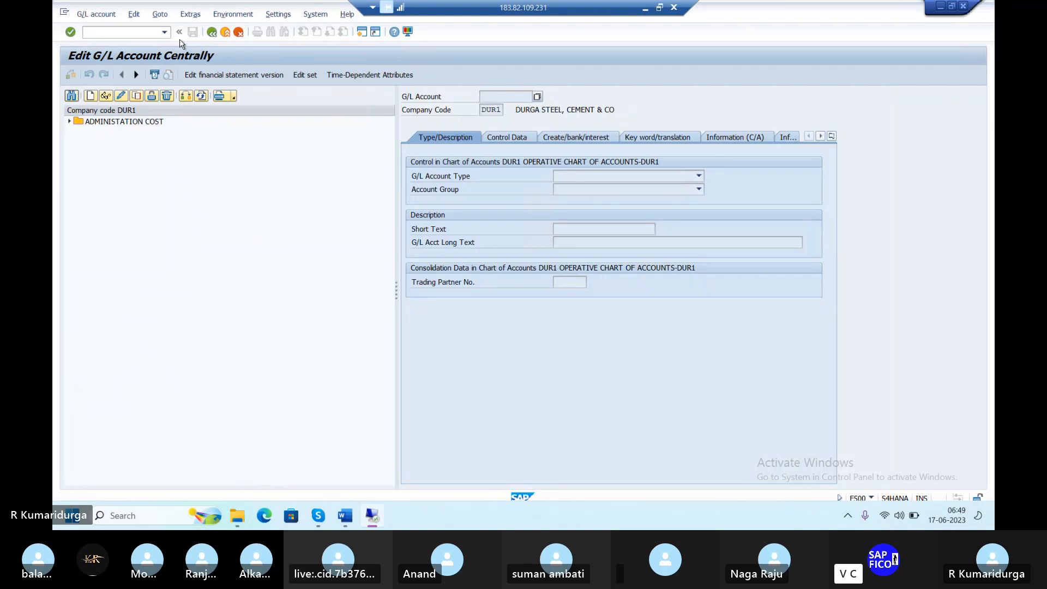
{"action": "left_click", "coordinate": [71, 123]}
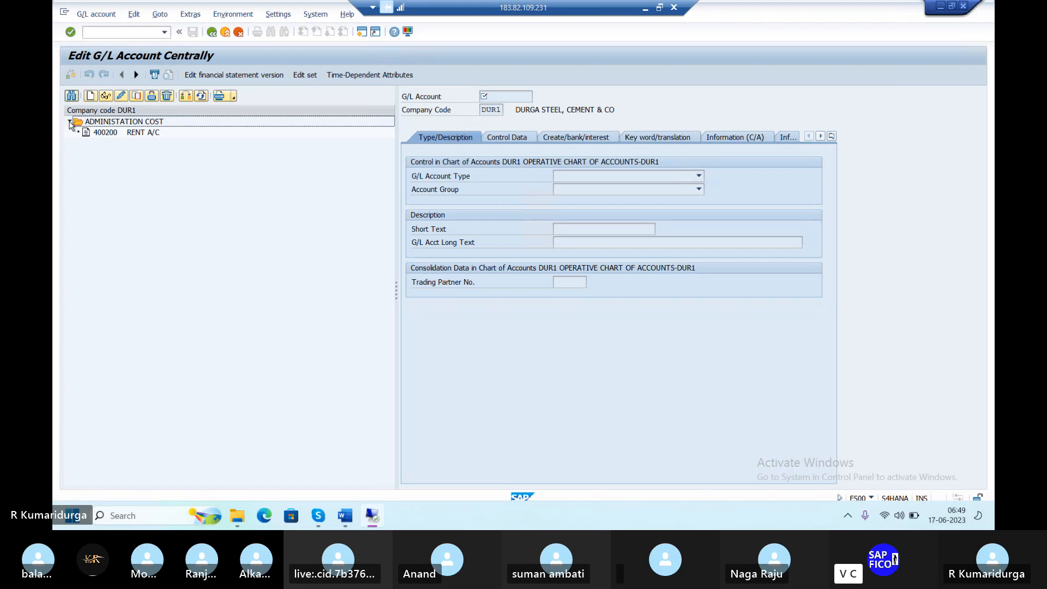
{"action": "key", "text": "alt+Tab"}
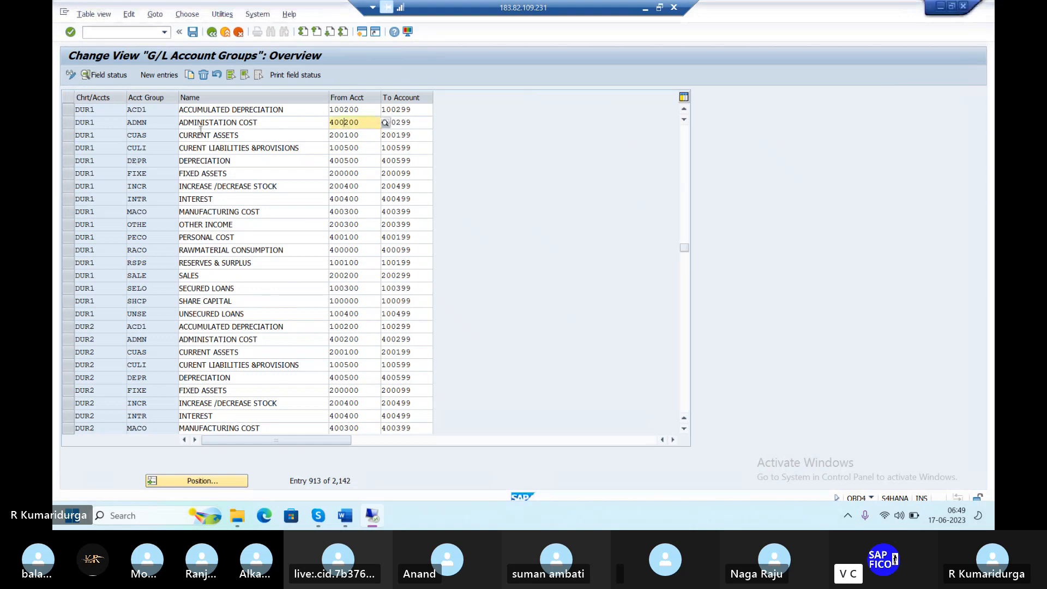
{"action": "left_click", "coordinate": [210, 134]}
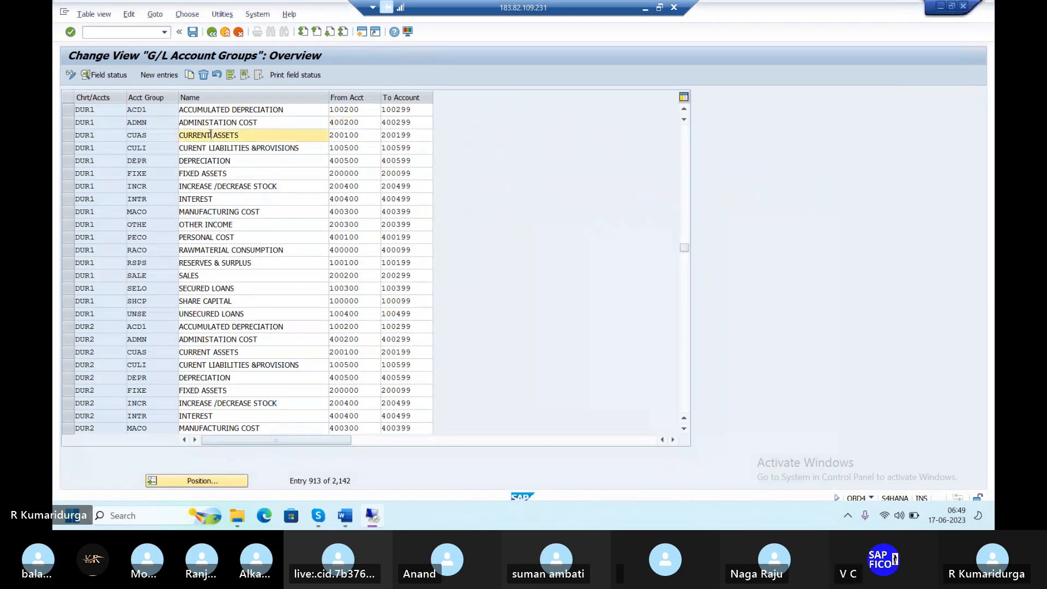
{"action": "left_click", "coordinate": [354, 134]}
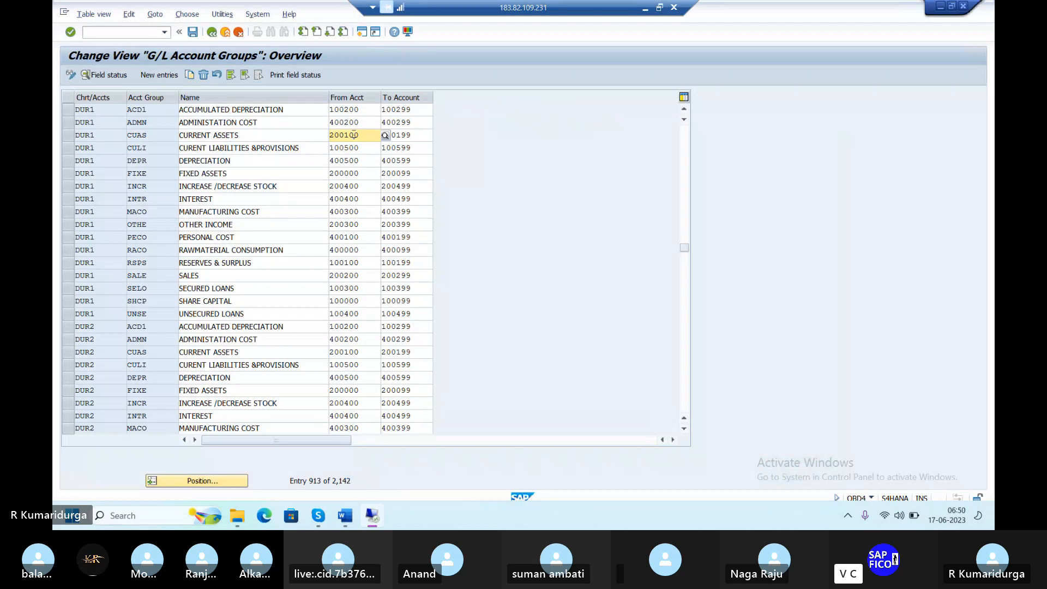
{"action": "key", "text": "alt+Tab"}
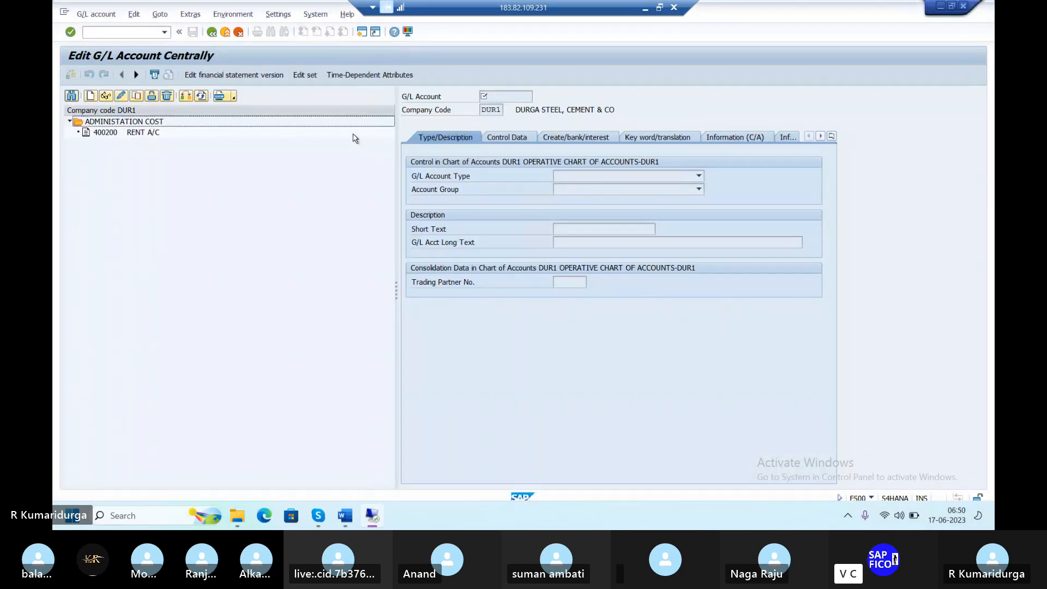
Create G/L account 200100 as a Balance Sheet Account in the CURRENT ASSETS group
{"action": "left_click", "coordinate": [88, 99]}
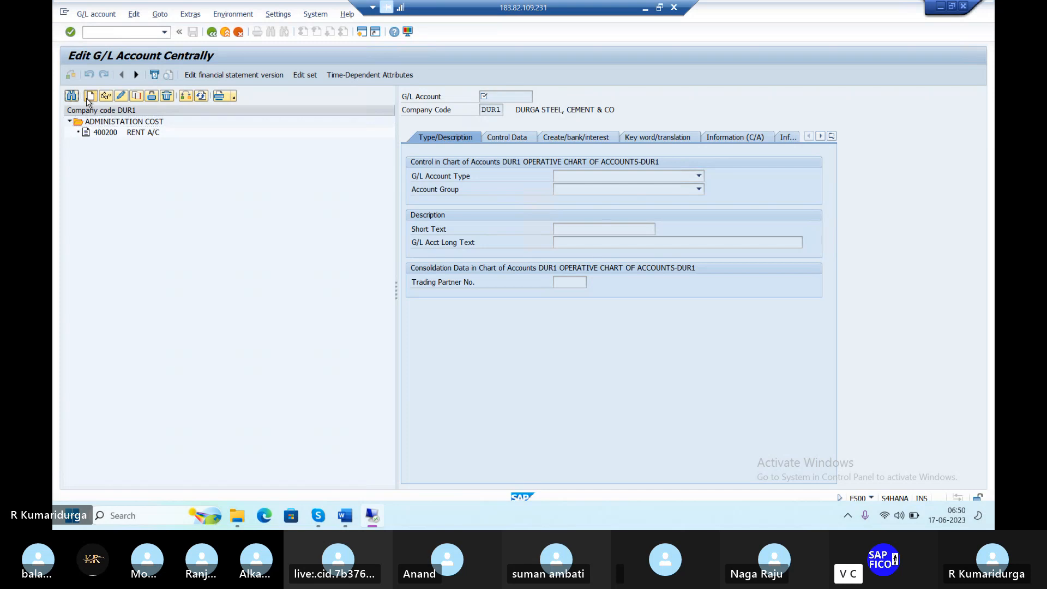
{"action": "type", "text": "200100"}
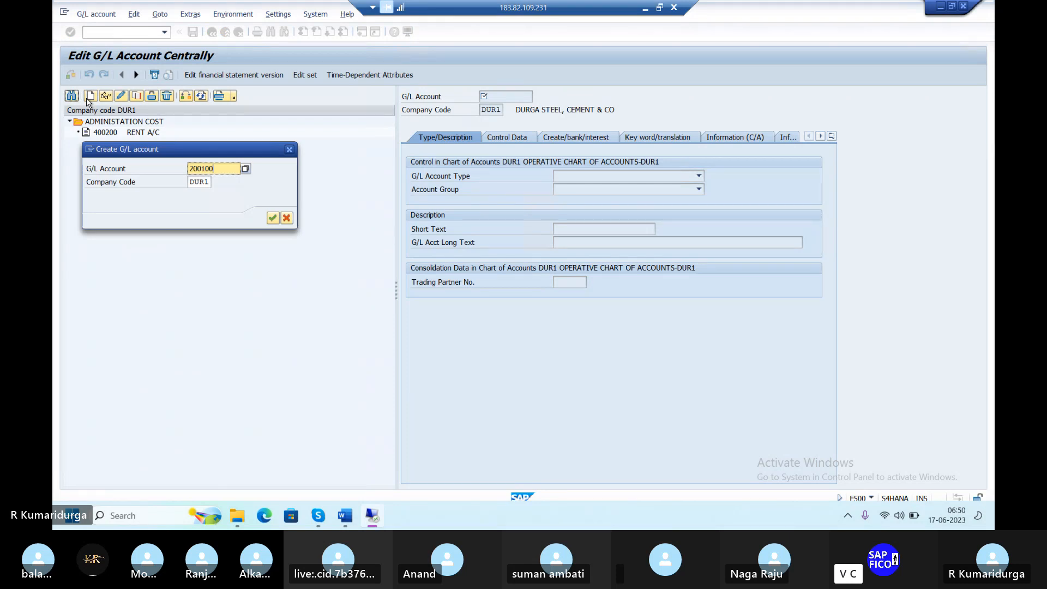
{"action": "key", "text": "Return"}
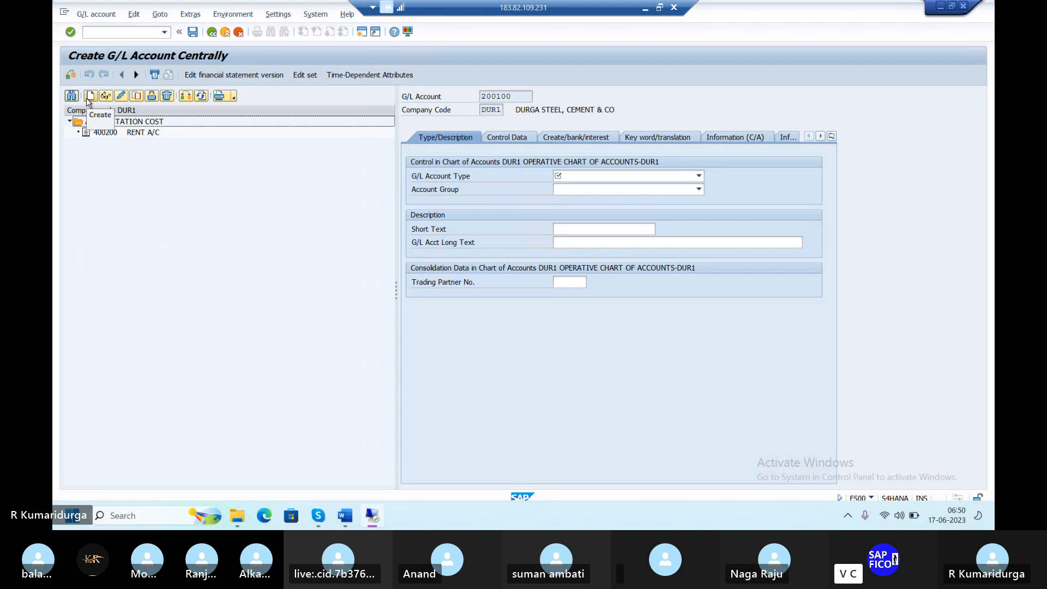
{"action": "left_click", "coordinate": [699, 177]}
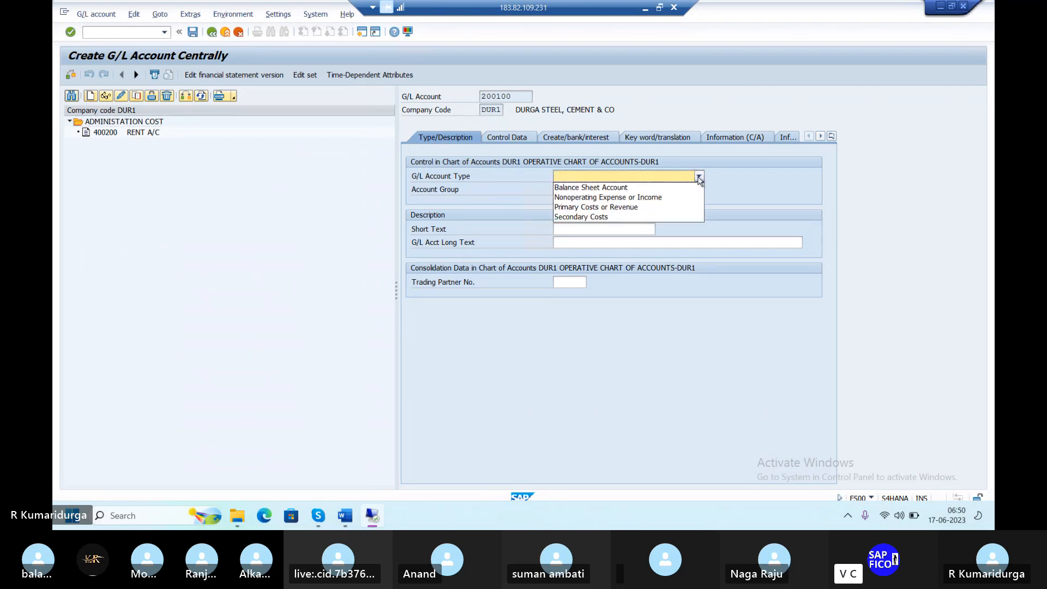
{"action": "left_click", "coordinate": [663, 191]}
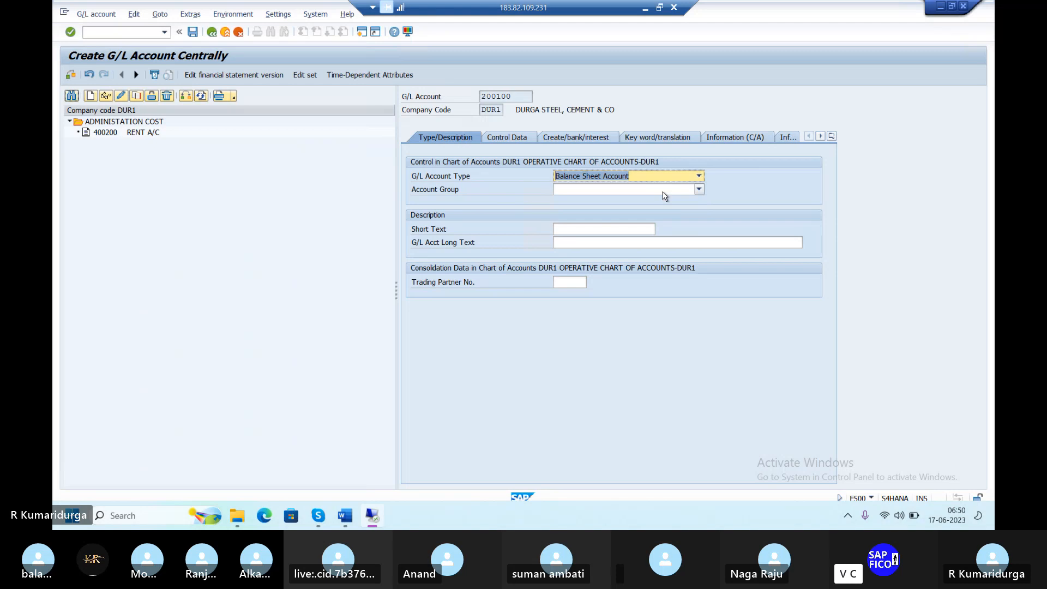
{"action": "left_click", "coordinate": [666, 192]}
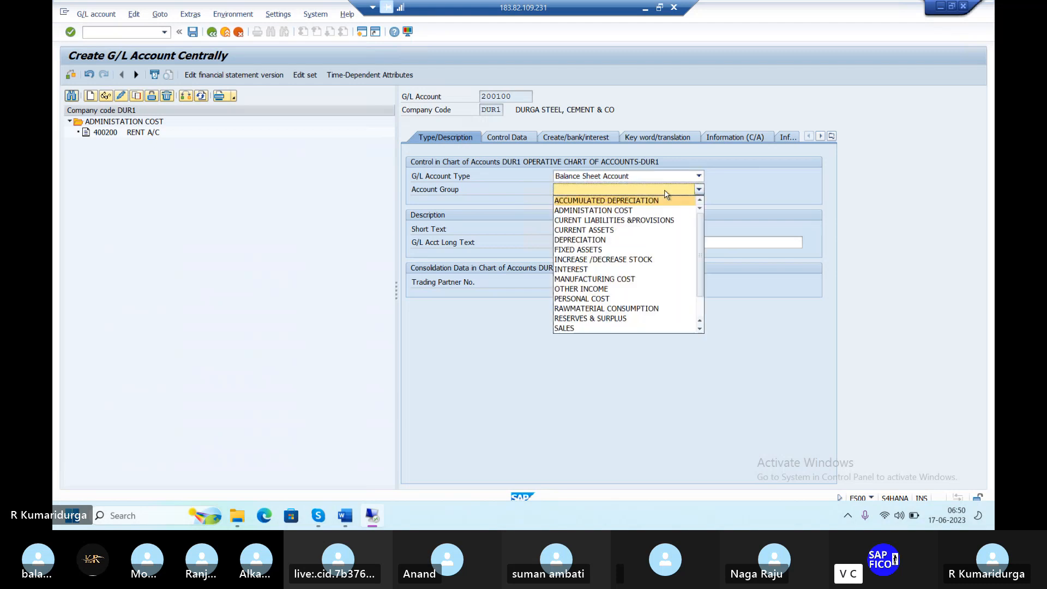
{"action": "left_click", "coordinate": [602, 230]}
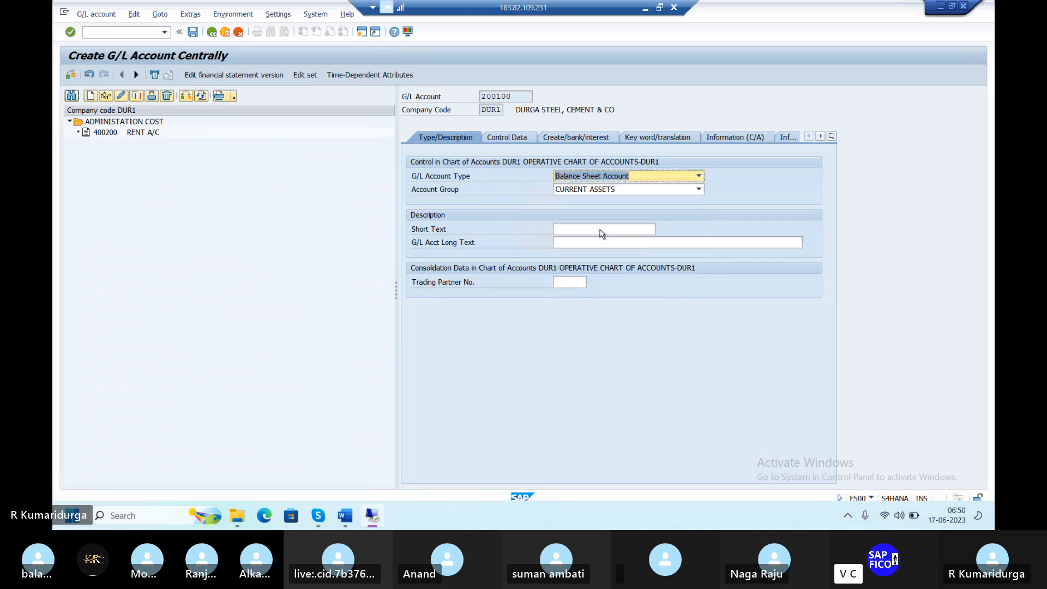
Enter the short text ICICI BANK A/C and begin the long text ICICI BANK ACCU
{"action": "left_click", "coordinate": [601, 230]}
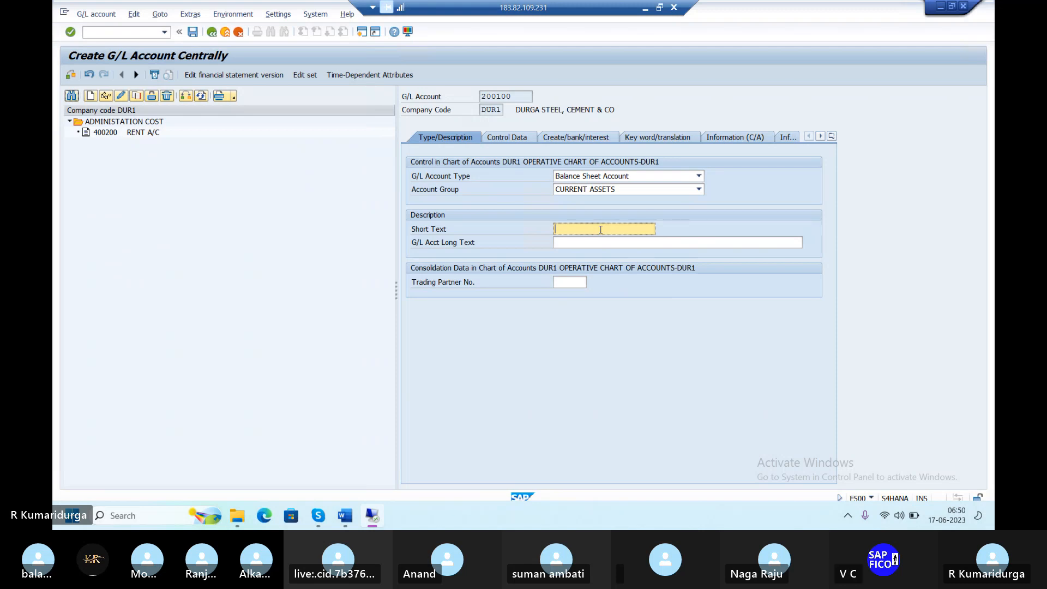
{"action": "type", "text": "ICICI"}
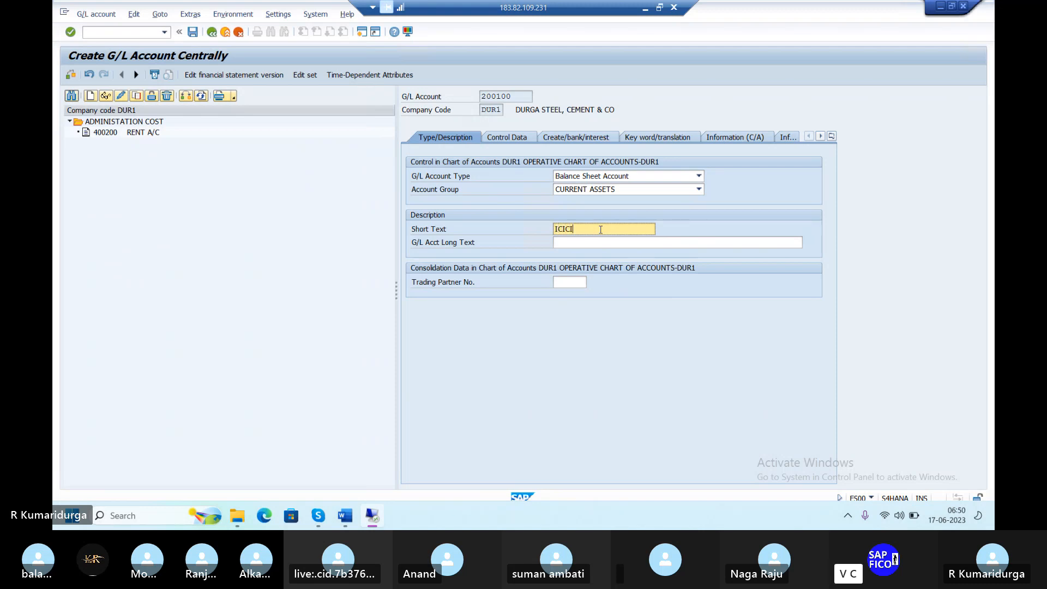
{"action": "type", "text": " BANK"}
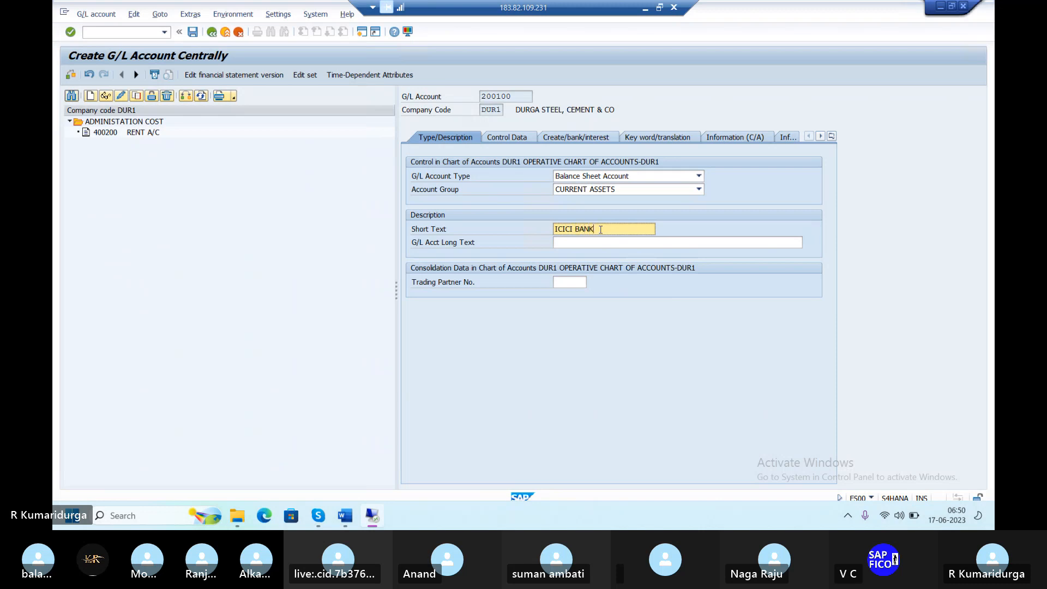
{"action": "type", "text": " A/C"}
{"action": "key", "text": "Tab"}
{"action": "type", "text": "ICIC"}
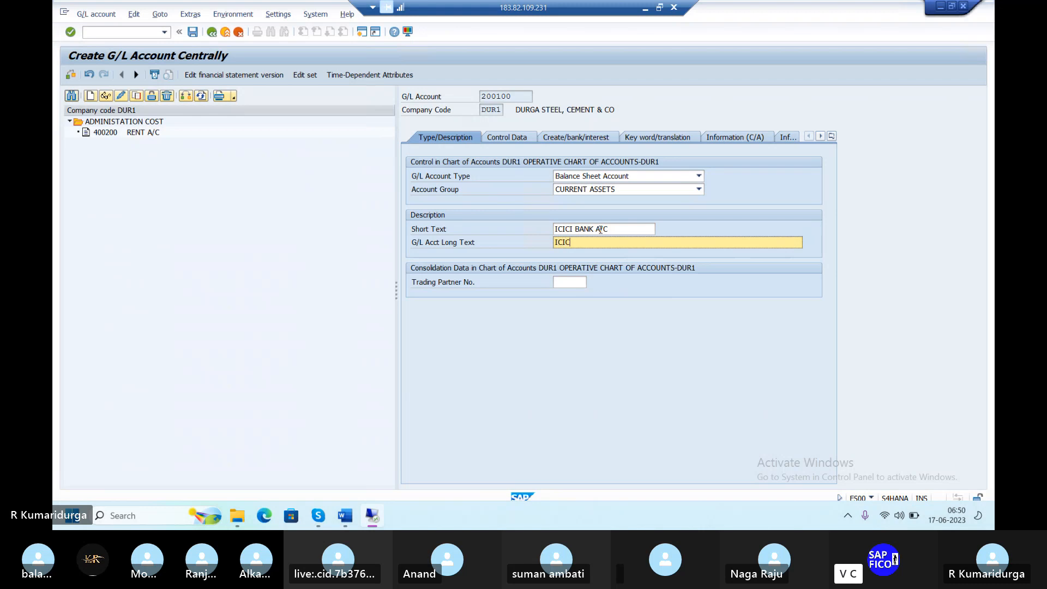
{"action": "type", "text": "I BANK ACCOUNT"}
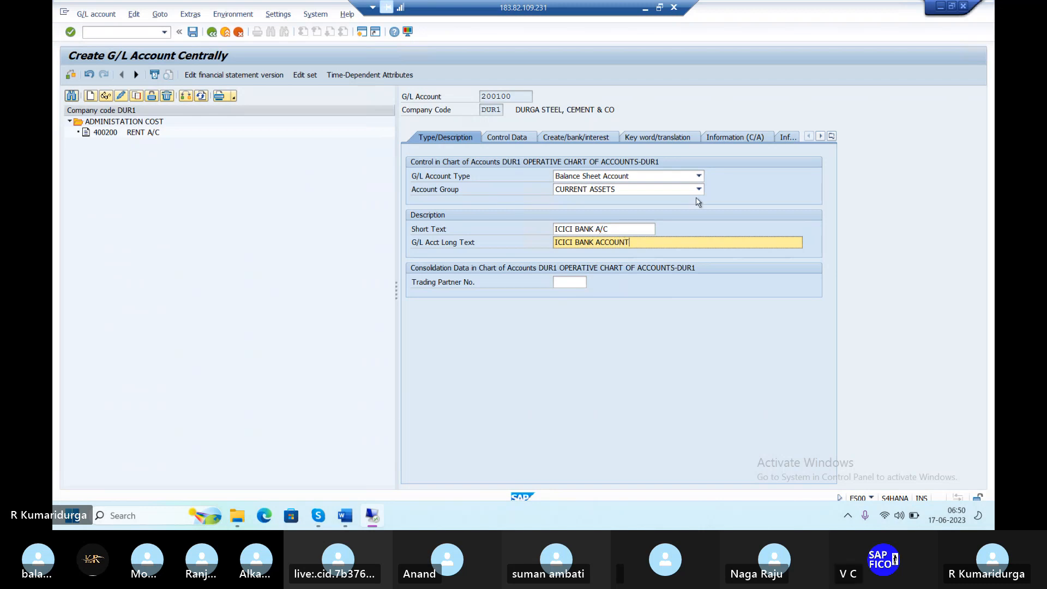
Correct the long text to ICICI BANK ACCOUNT and set sort key 001 (Posting date)
{"action": "left_click", "coordinate": [516, 139]}
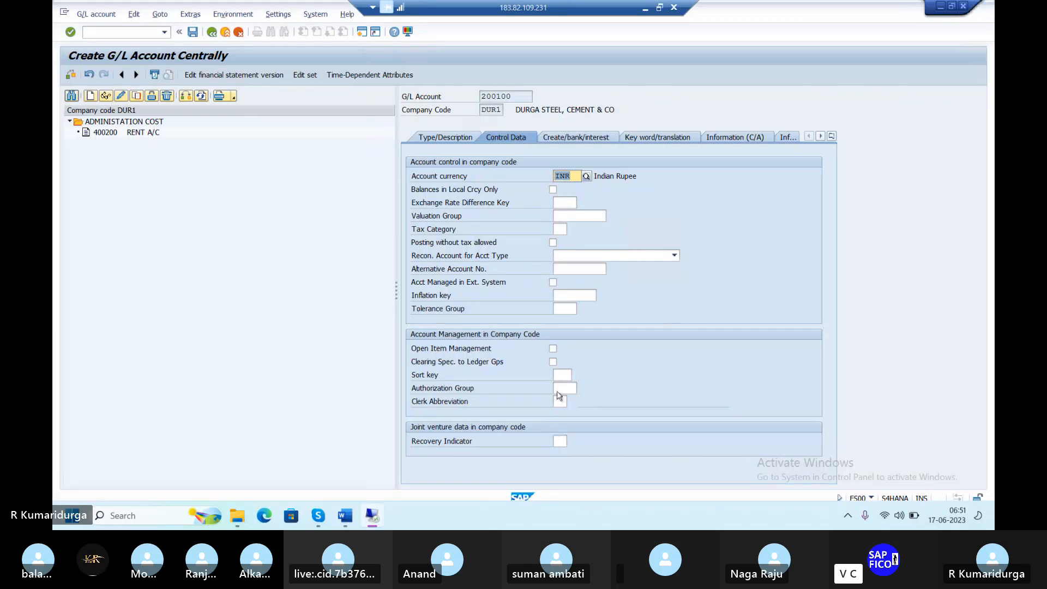
{"action": "left_click", "coordinate": [560, 373]}
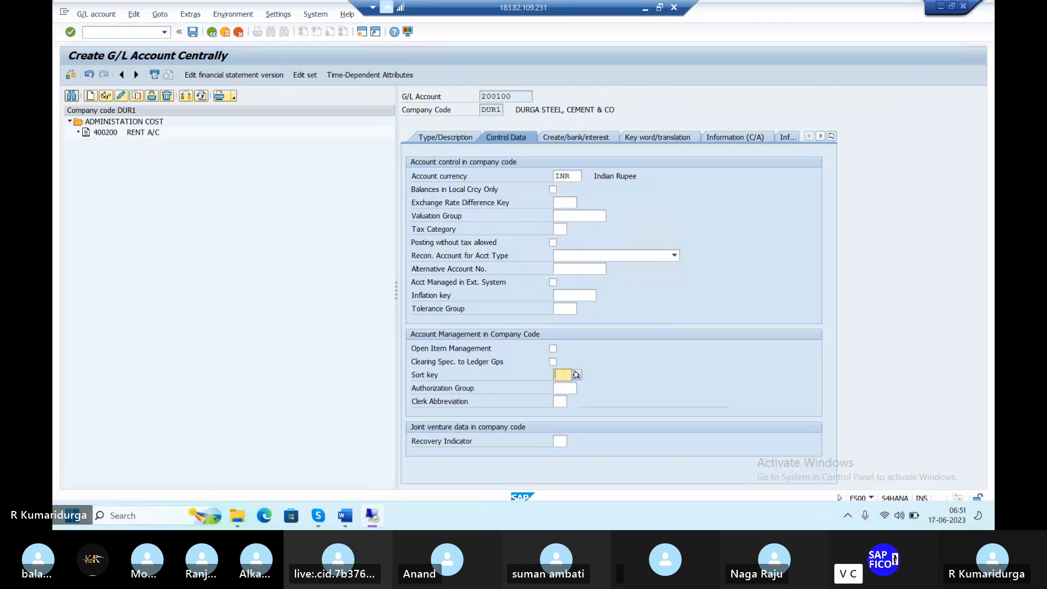
{"action": "left_click", "coordinate": [577, 376]}
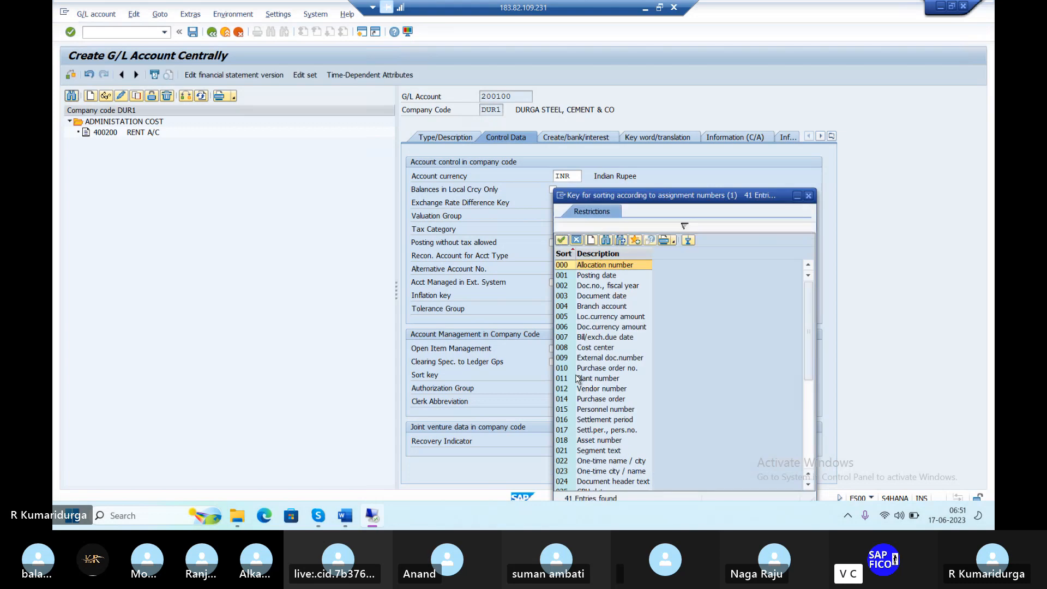
{"action": "double_click", "coordinate": [586, 276]}
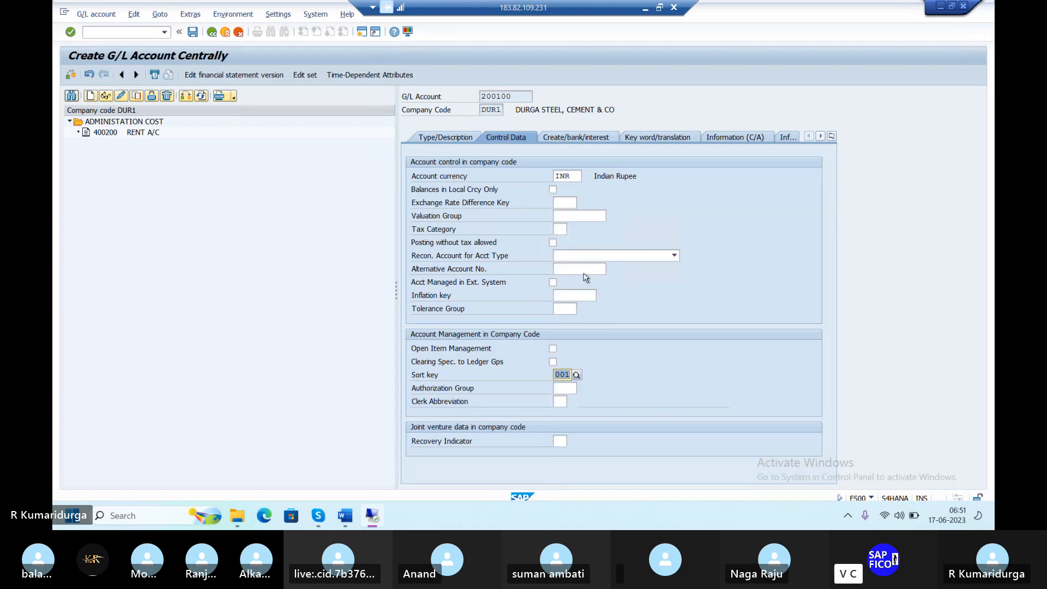
Assign field status group G005, Bank accounts (obligatory value date), on the Create/bank/interest tab
{"action": "left_click", "coordinate": [582, 139]}
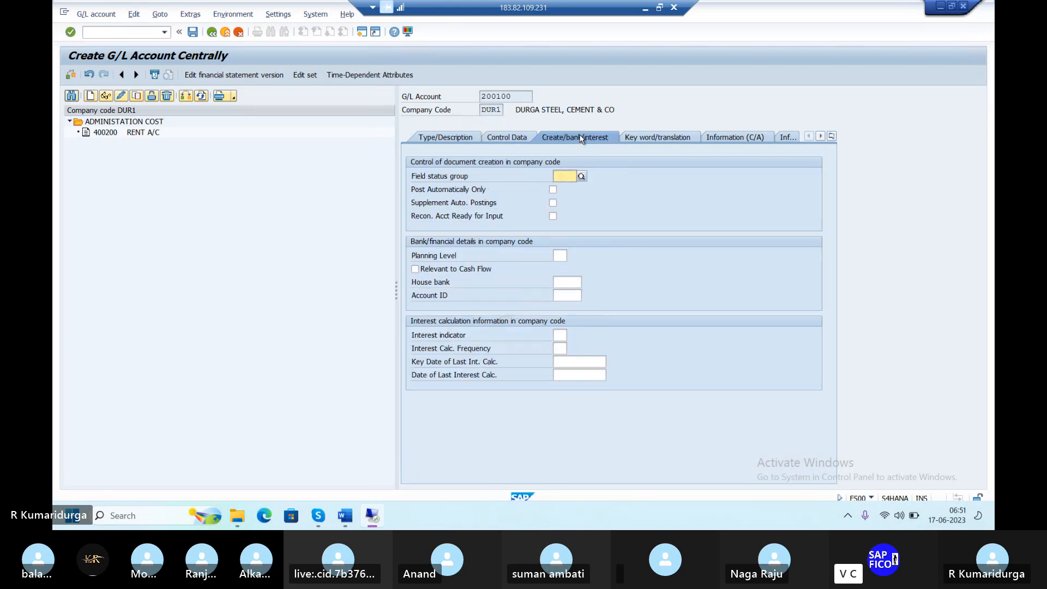
{"action": "left_click", "coordinate": [582, 177]}
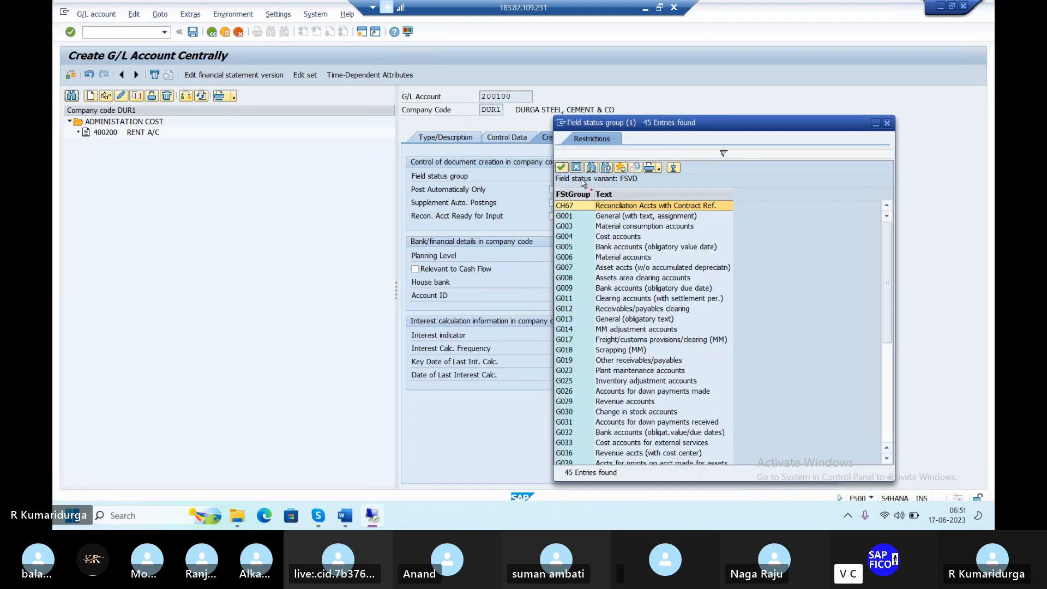
{"action": "left_click", "coordinate": [636, 249]}
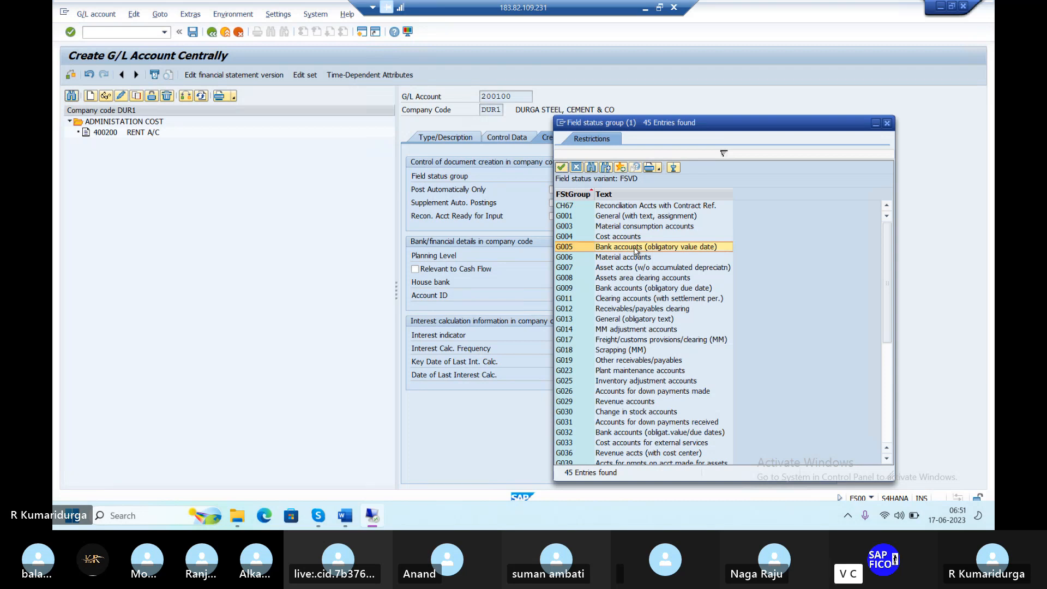
{"action": "double_click", "coordinate": [635, 250]}
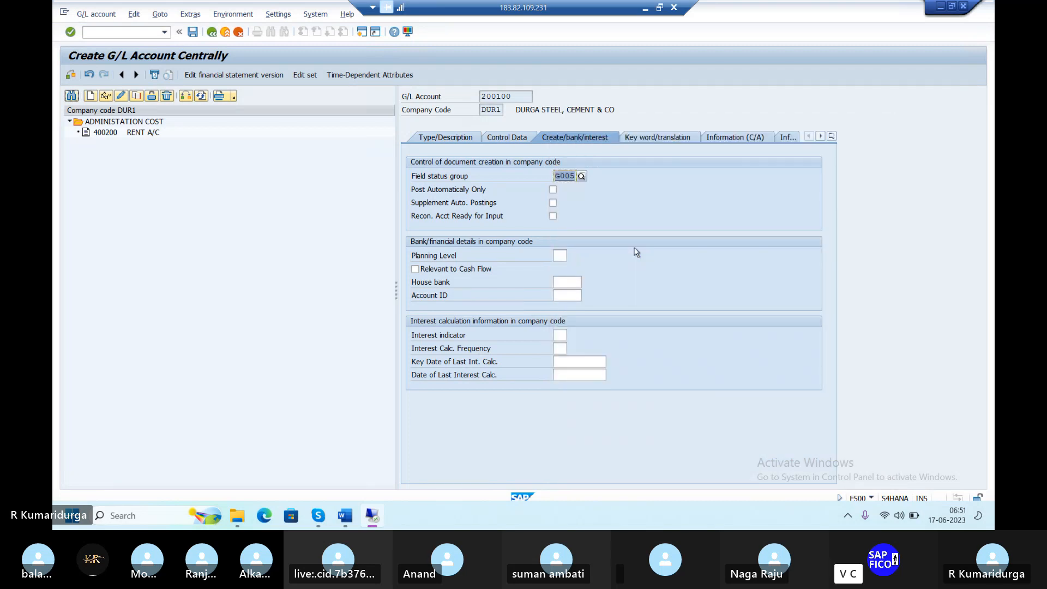
{"action": "key", "text": "Return"}
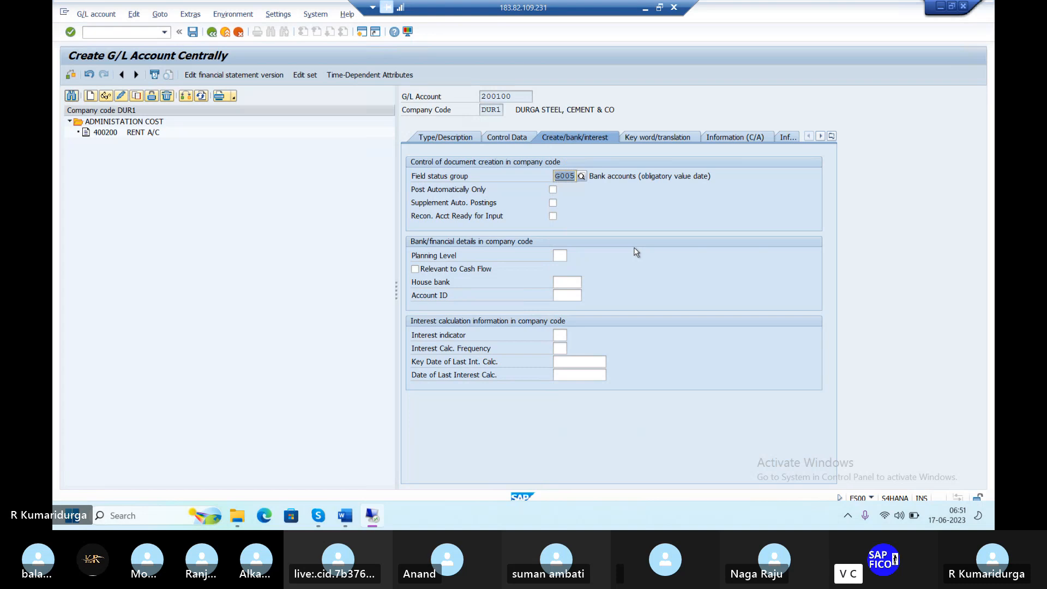
Save G/L account 200100, accepting the warning, and review its Control Data settings
{"action": "left_click", "coordinate": [192, 33]}
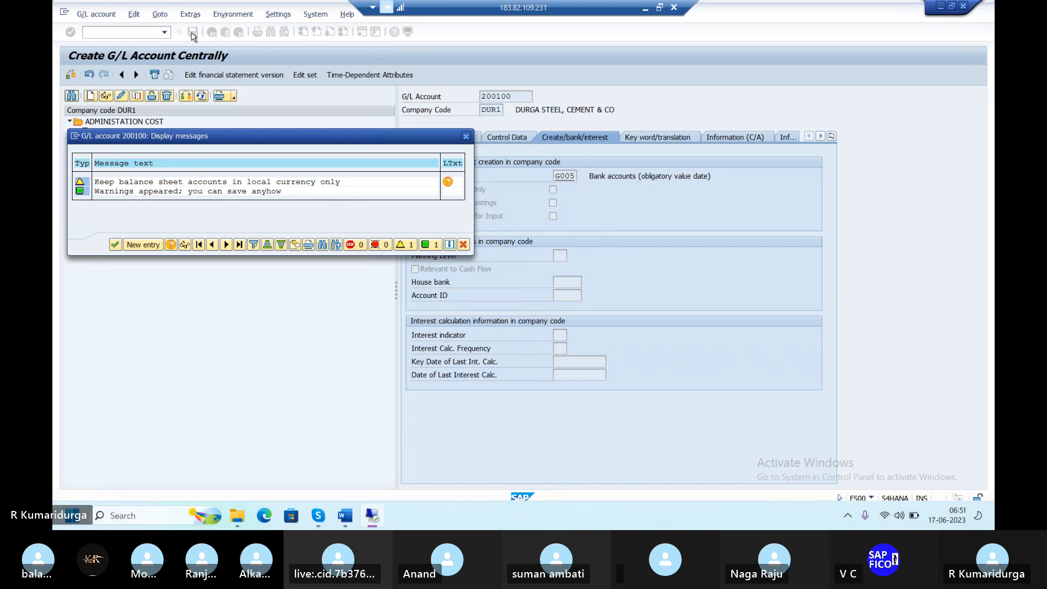
{"action": "key", "text": "Return"}
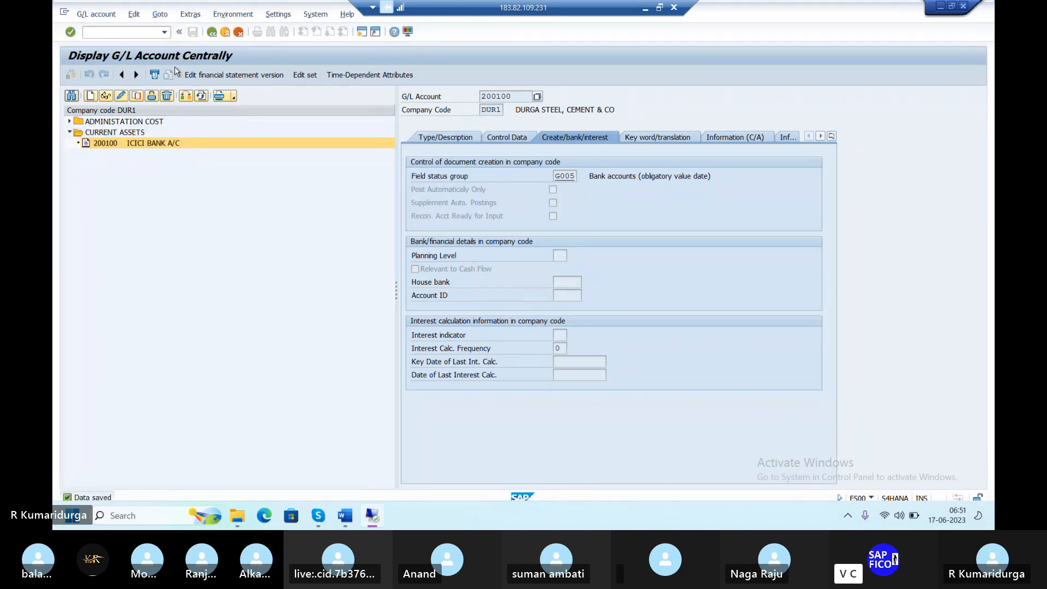
{"action": "left_click", "coordinate": [499, 137]}
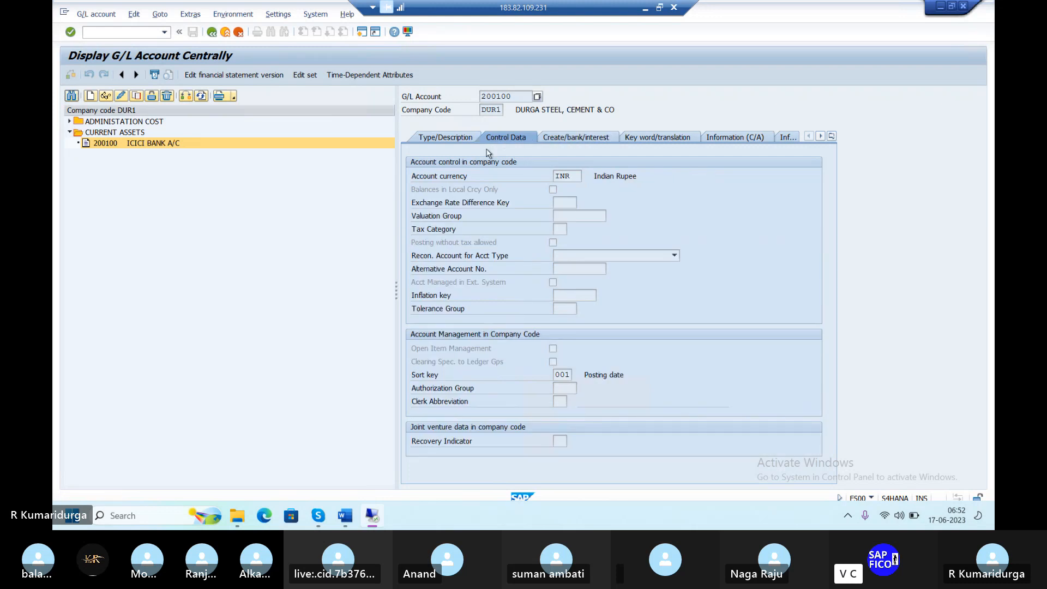
Return to the SAP Easy Access menu with /N
{"action": "left_click", "coordinate": [120, 34]}
{"action": "type", "text": "/N"}
{"action": "key", "text": "Return"}
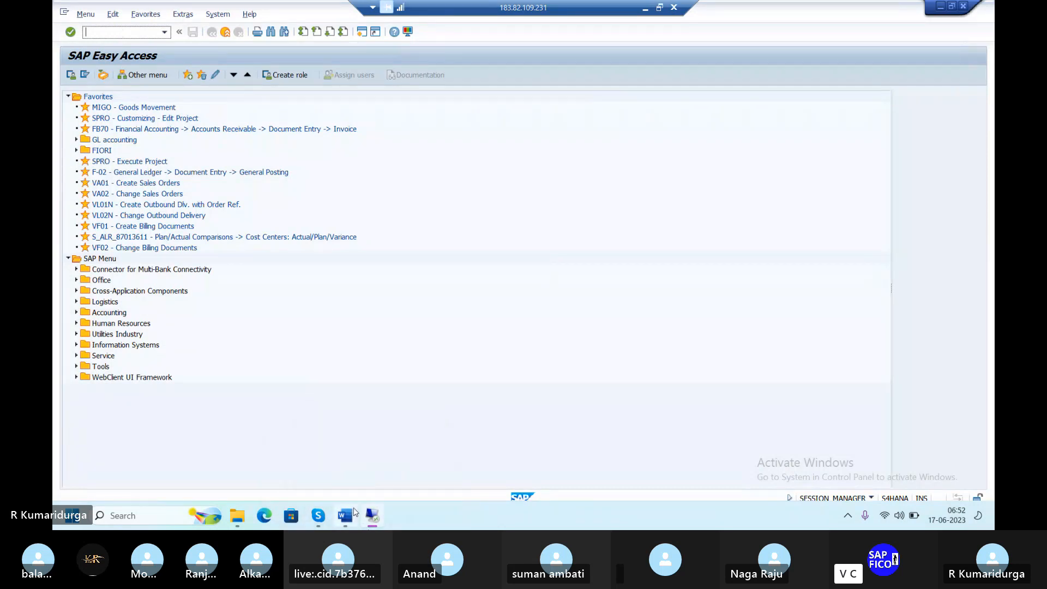
Bring up the Word notes and start a new line after item 6 (FS00)
{"action": "mouse_move", "coordinate": [346, 514]}
{"action": "left_click", "coordinate": [333, 487]}
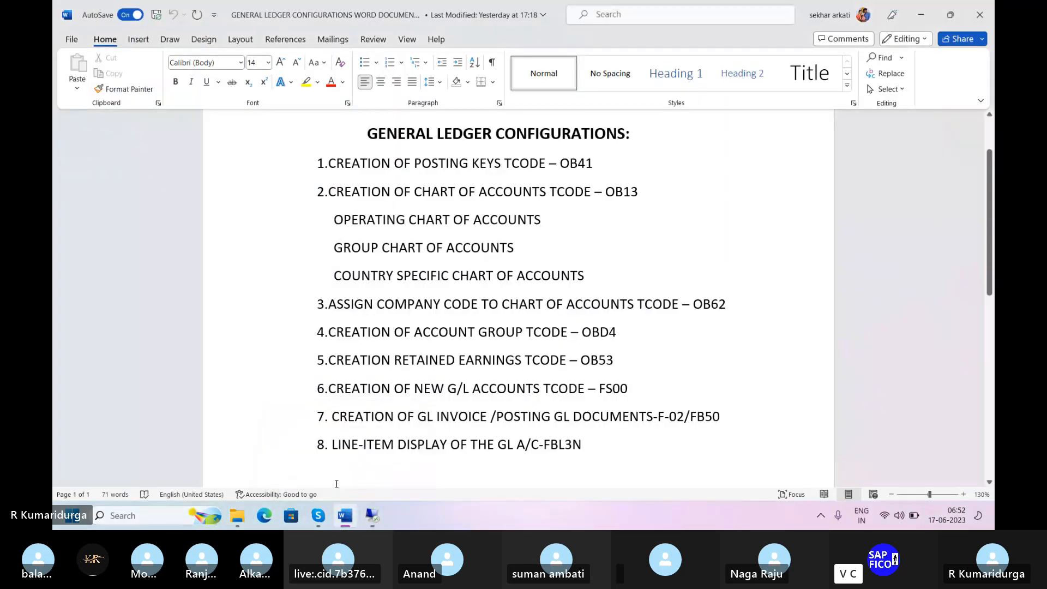
{"action": "left_click", "coordinate": [479, 417]}
{"action": "left_click", "coordinate": [634, 387]}
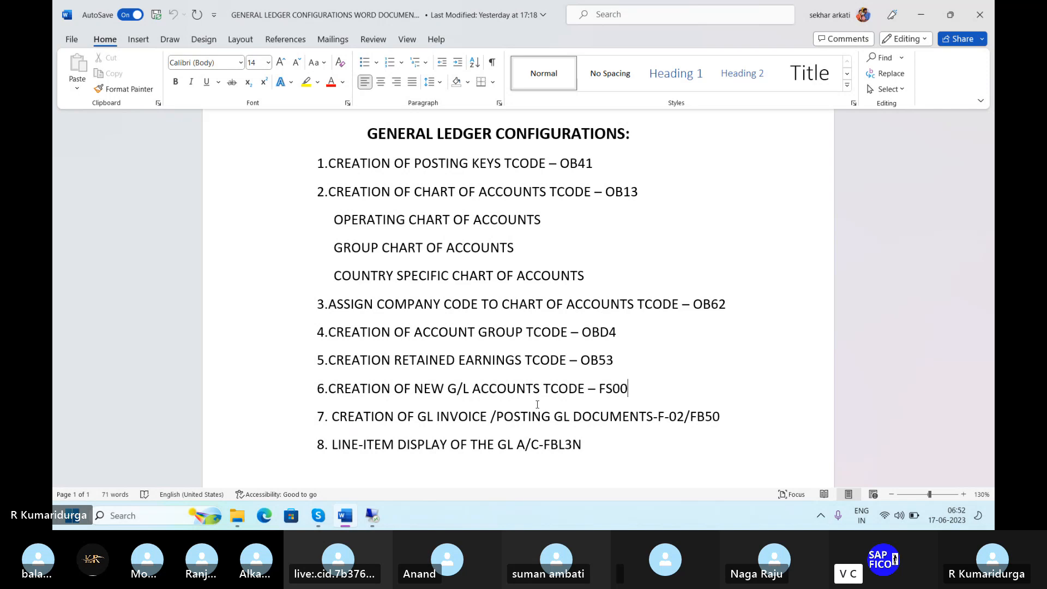
{"action": "key", "text": "Return"}
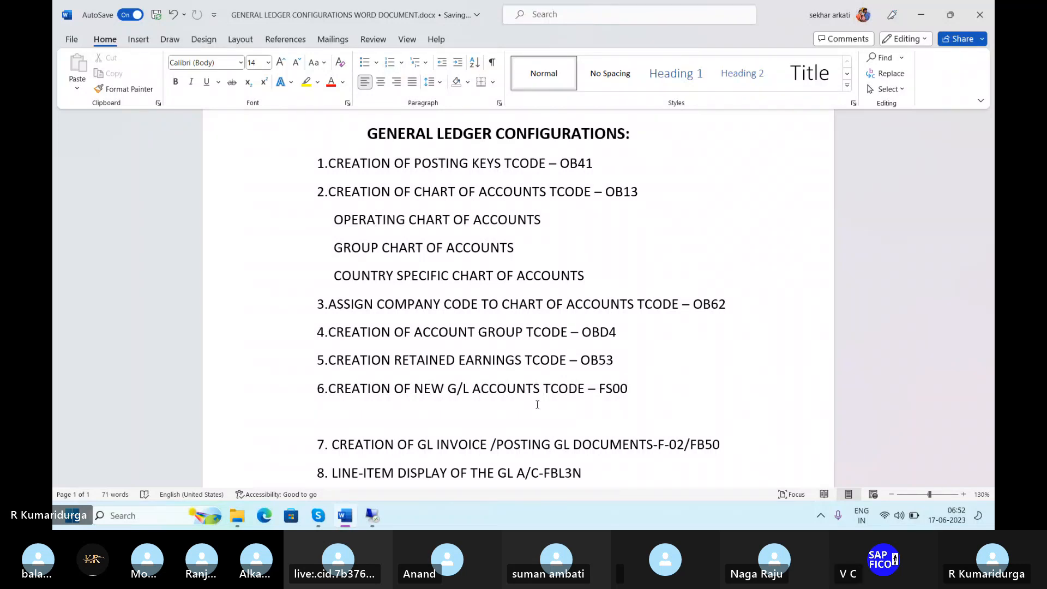
Type item 7: UNIVERSAL JOURNAL LEDGERS USING TCODE-FINC
{"action": "type", "text": "7."}
{"action": "type", "text": "U"}
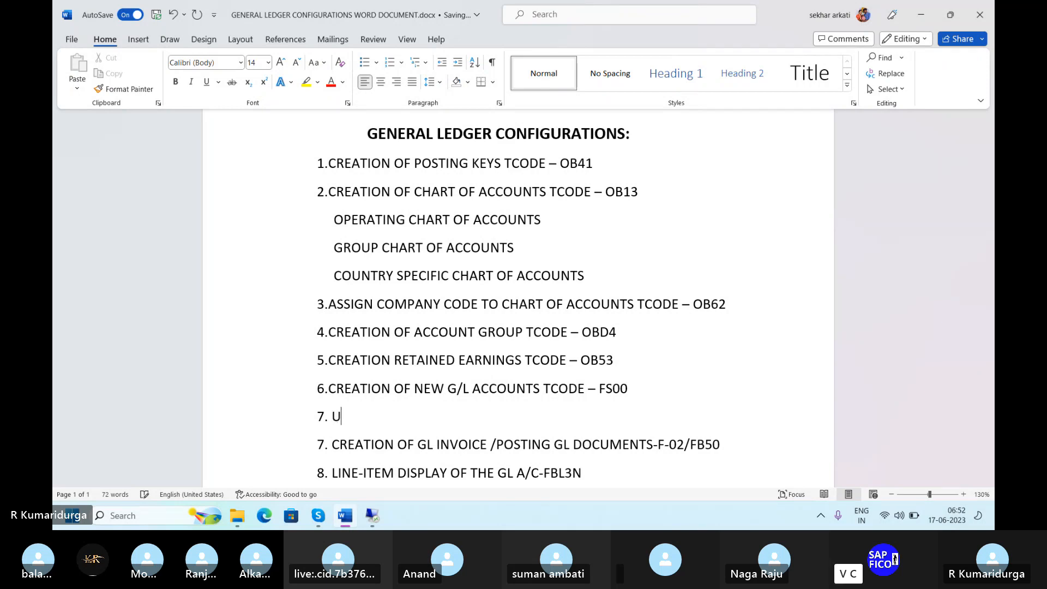
{"action": "type", "text": "NIVER"}
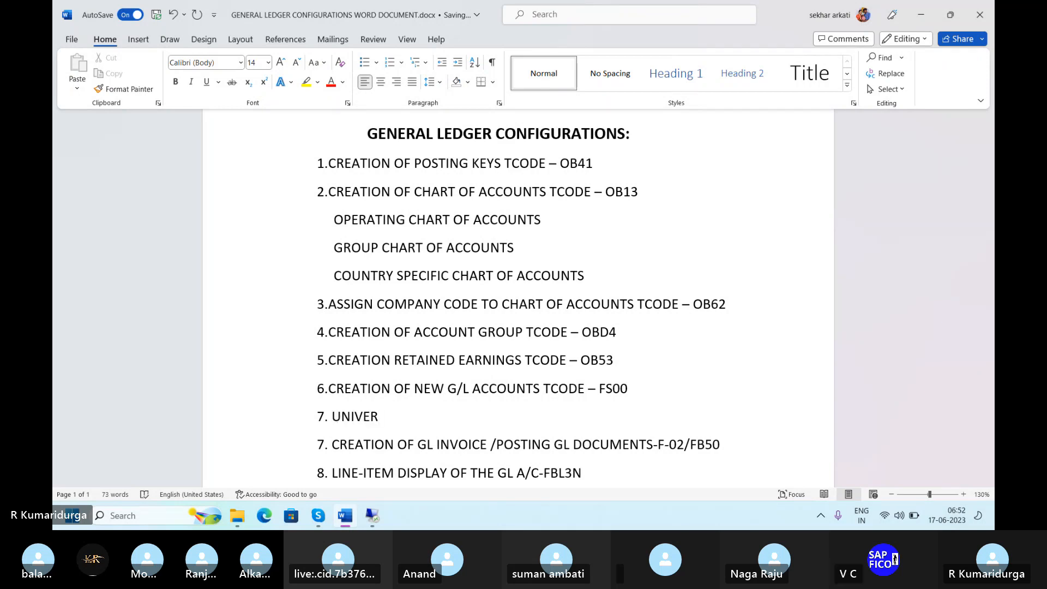
{"action": "type", "text": "SAL "}
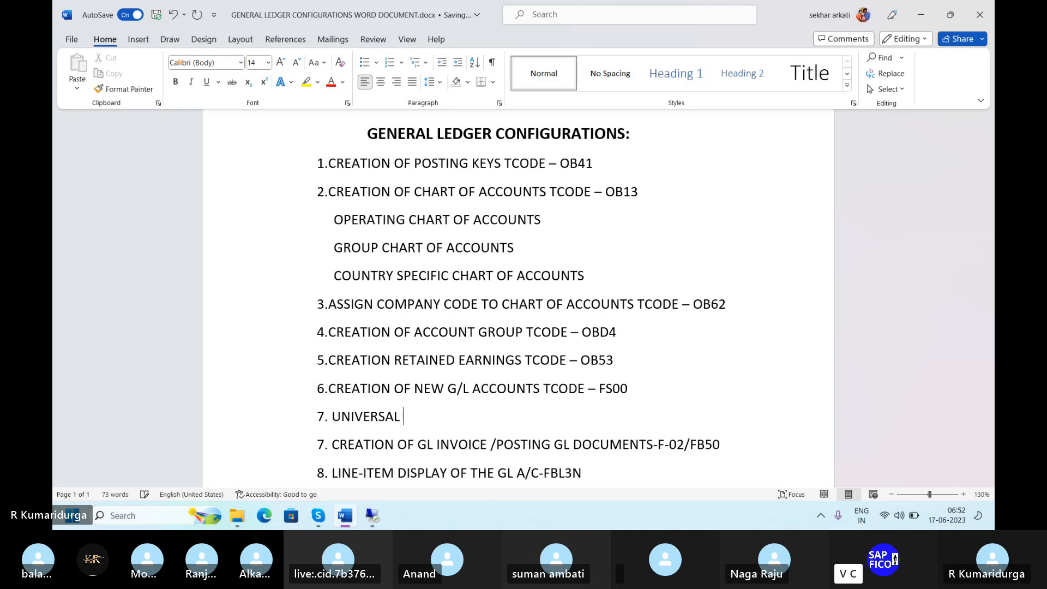
{"action": "type", "text": "GERNAL LEDGER"}
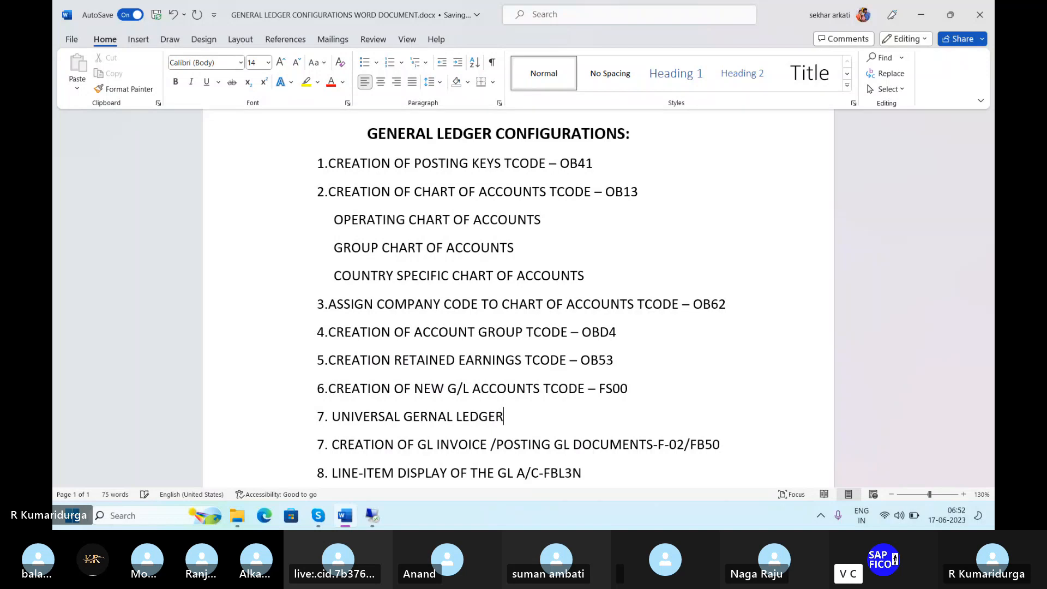
{"action": "key", "text": "BackSpace"}
{"action": "key", "text": "BackSpace"}
{"action": "key", "text": "BackSpace"}
{"action": "key", "text": "BackSpace"}
{"action": "key", "text": "BackSpace"}
{"action": "key", "text": "BackSpace"}
{"action": "key", "text": "BackSpace"}
{"action": "key", "text": "BackSpace"}
{"action": "key", "text": "BackSpace"}
{"action": "key", "text": "BackSpace"}
{"action": "key", "text": "BackSpace"}
{"action": "key", "text": "BackSpace"}
{"action": "key", "text": "BackSpace"}
{"action": "type", "text": "JOU"}
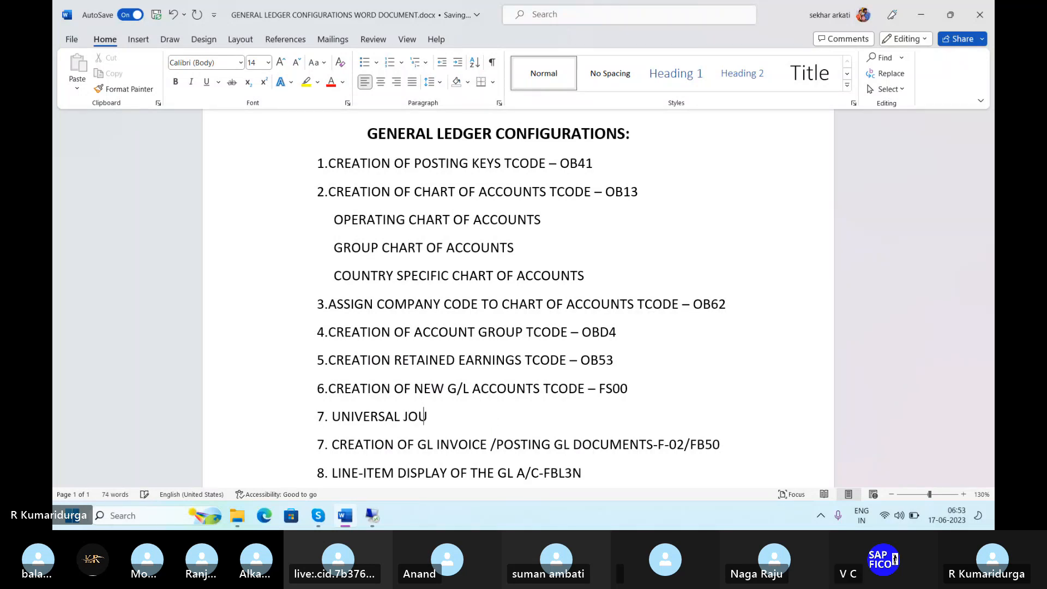
{"action": "type", "text": "RNAL LEDGES"}
{"action": "key", "text": "BackSpace"}
{"action": "type", "text": "RS"}
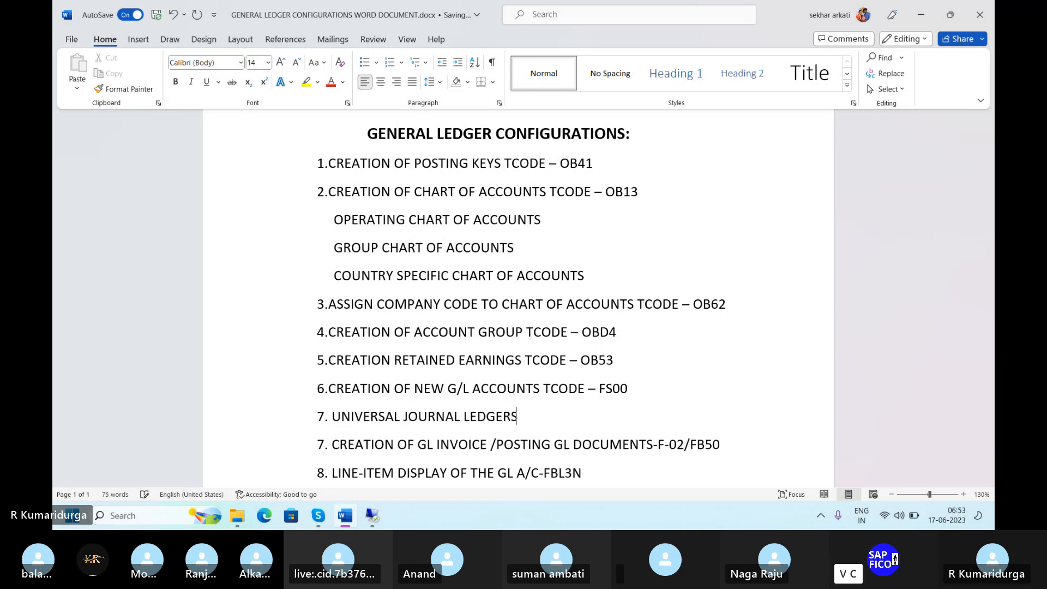
{"action": "type", "text": " USING TCODE-"}
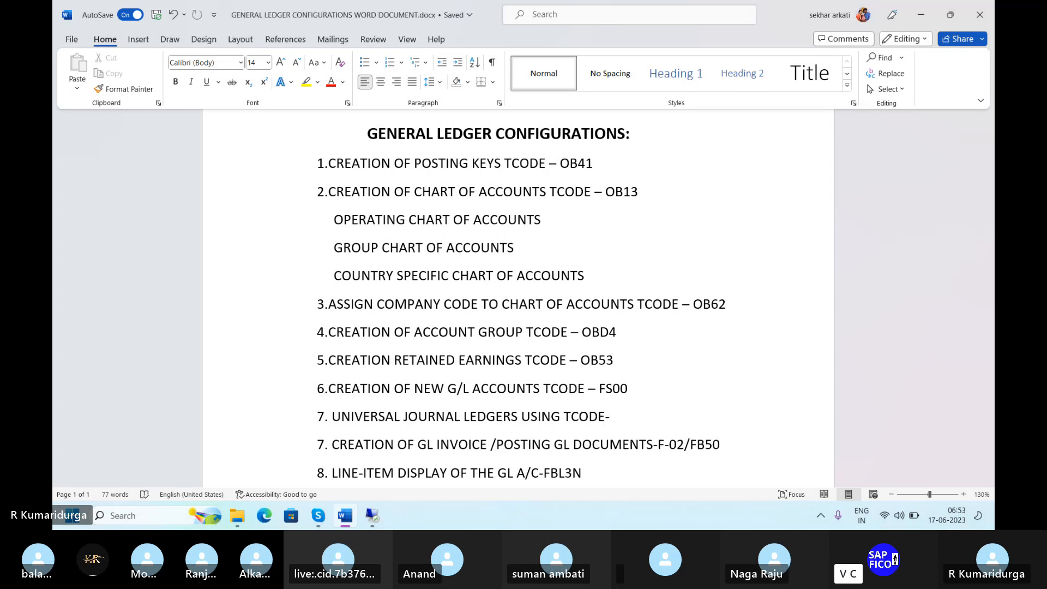
{"action": "type", "text": "IN"}
{"action": "key", "text": "BackSpace"}
{"action": "key", "text": "BackSpace"}
{"action": "type", "text": "FINC"}
Copy FINSC_LEDGER from the Skype chat and paste it over FINC in item 7
{"action": "mouse_move", "coordinate": [315, 522]}
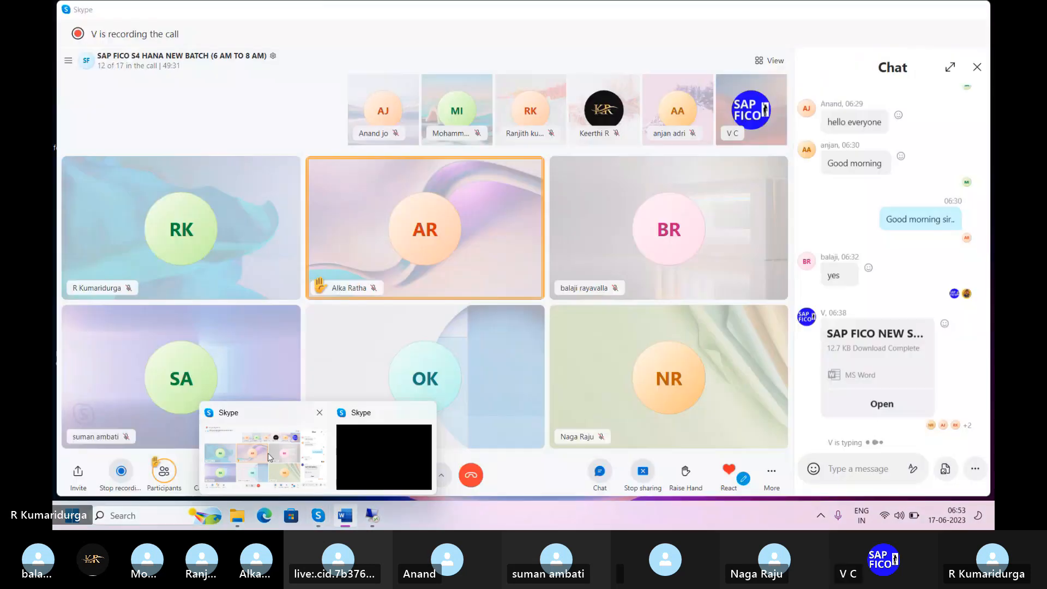
{"action": "left_click", "coordinate": [268, 457]}
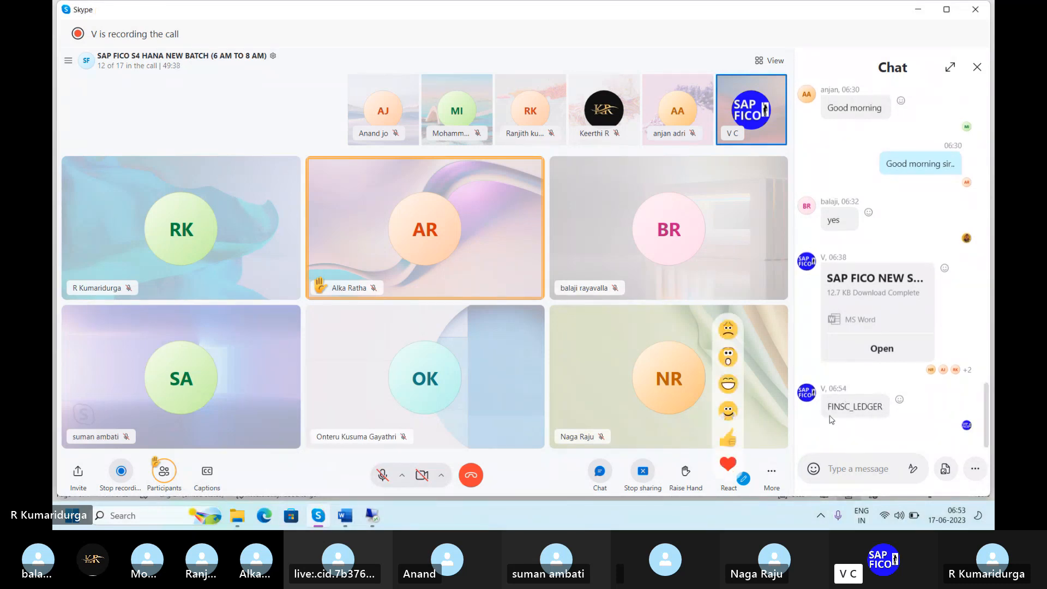
{"action": "left_click_drag", "start_coordinate": [853, 405], "coordinate": [886, 408]}
{"action": "key", "text": "ctrl+c"}
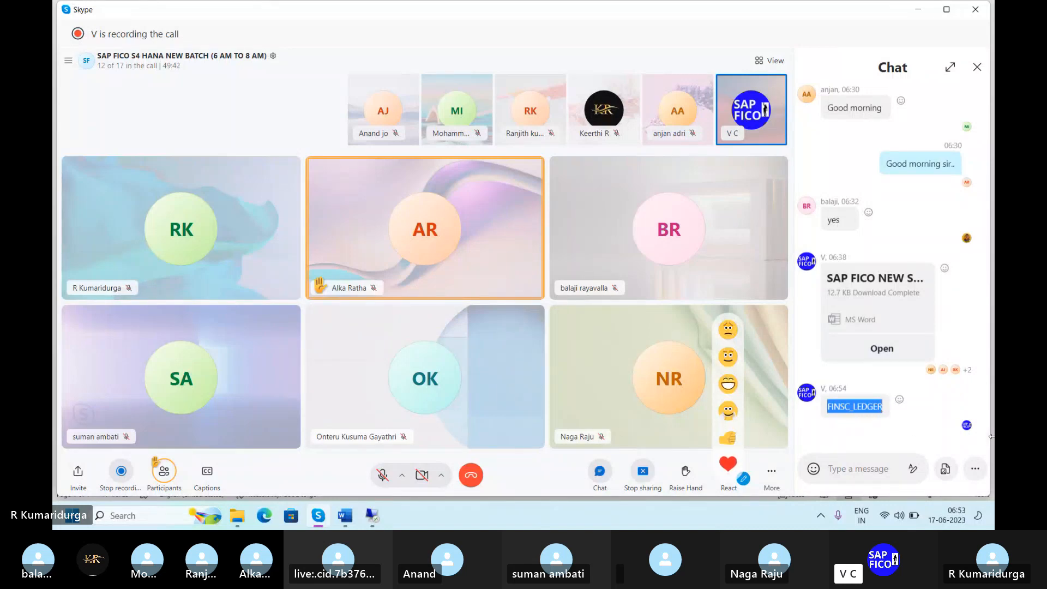
{"action": "mouse_move", "coordinate": [367, 521]}
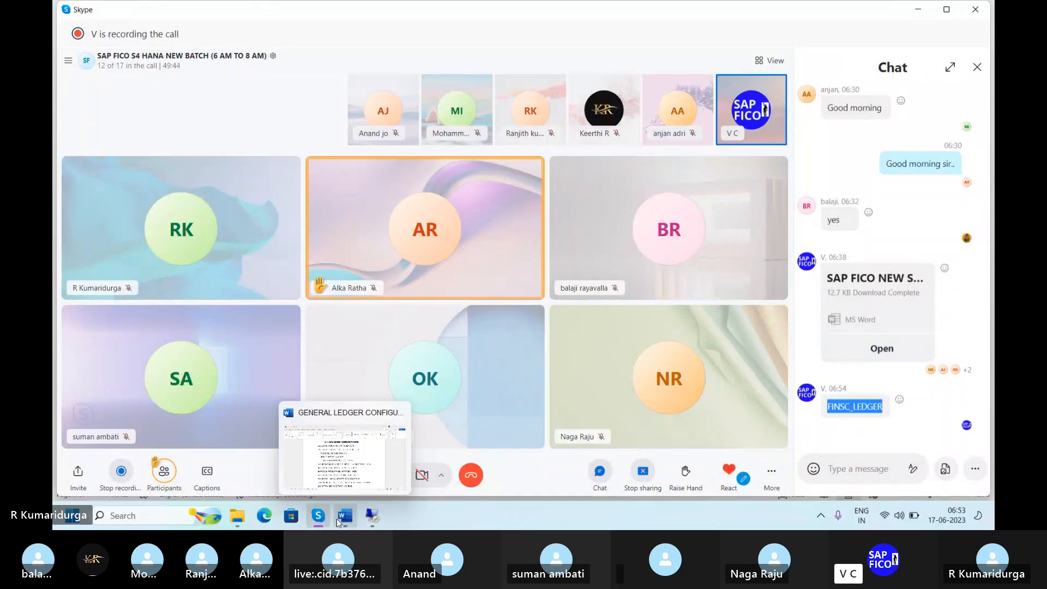
{"action": "left_click", "coordinate": [346, 516]}
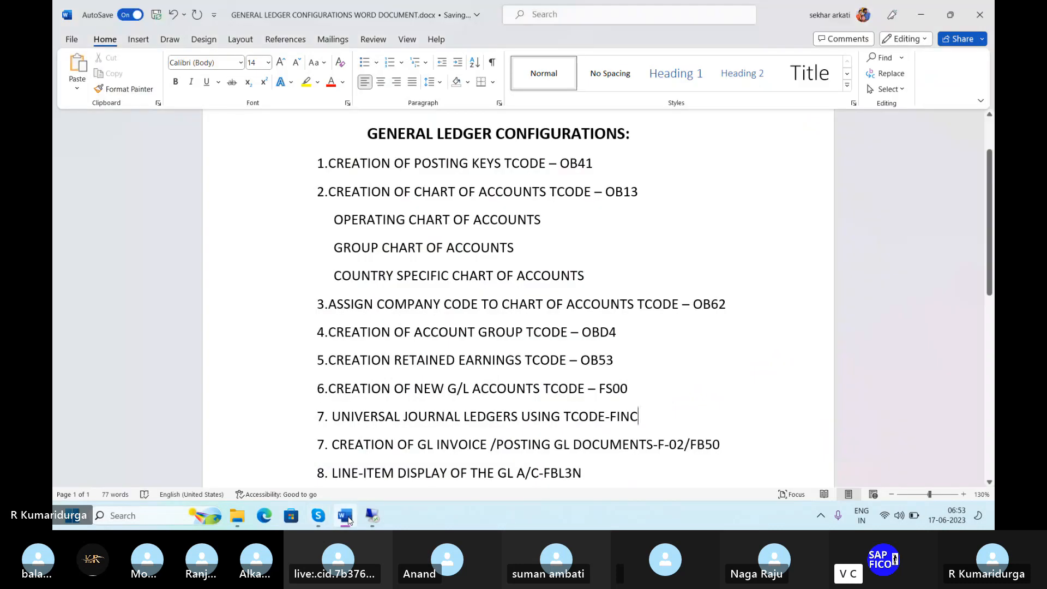
{"action": "key", "text": "BackSpace"}
{"action": "key", "text": "BackSpace"}
{"action": "key", "text": "BackSpace"}
{"action": "key", "text": "BackSpace"}
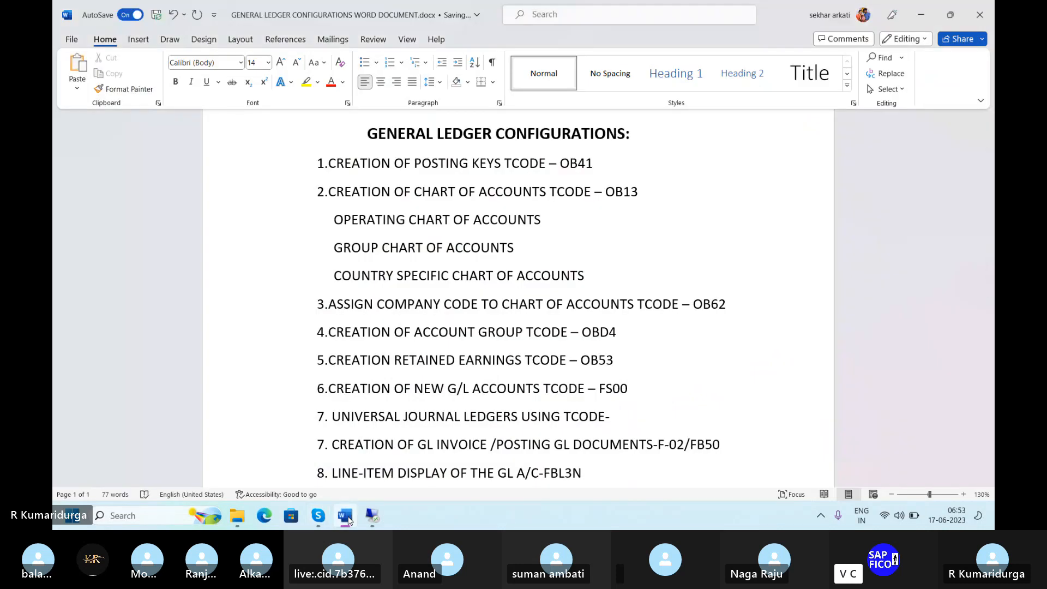
{"action": "key", "text": "ctrl+v"}
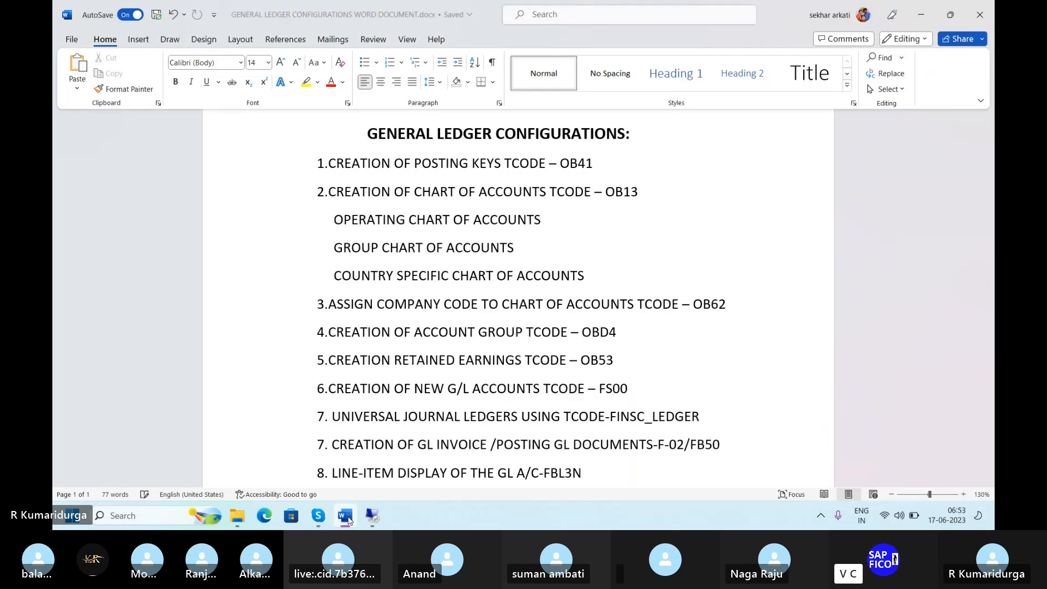
Renumber the GL invoice item to 8 and the FBL3N line-item display item to 9
{"action": "left_click", "coordinate": [349, 519]}
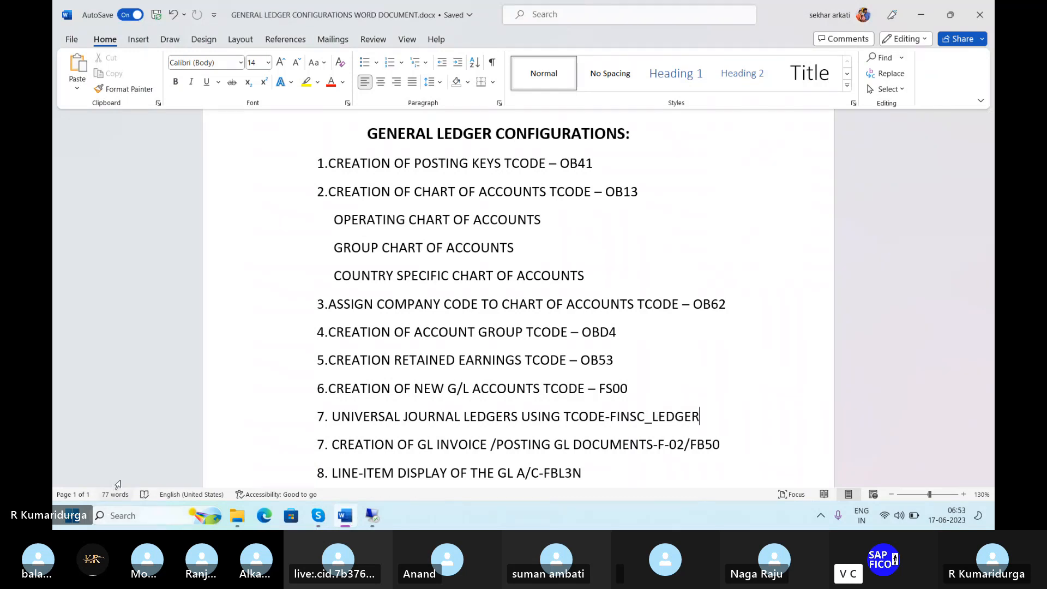
{"action": "left_click", "coordinate": [325, 448]}
{"action": "key", "text": "BackSpace"}
{"action": "type", "text": "8"}
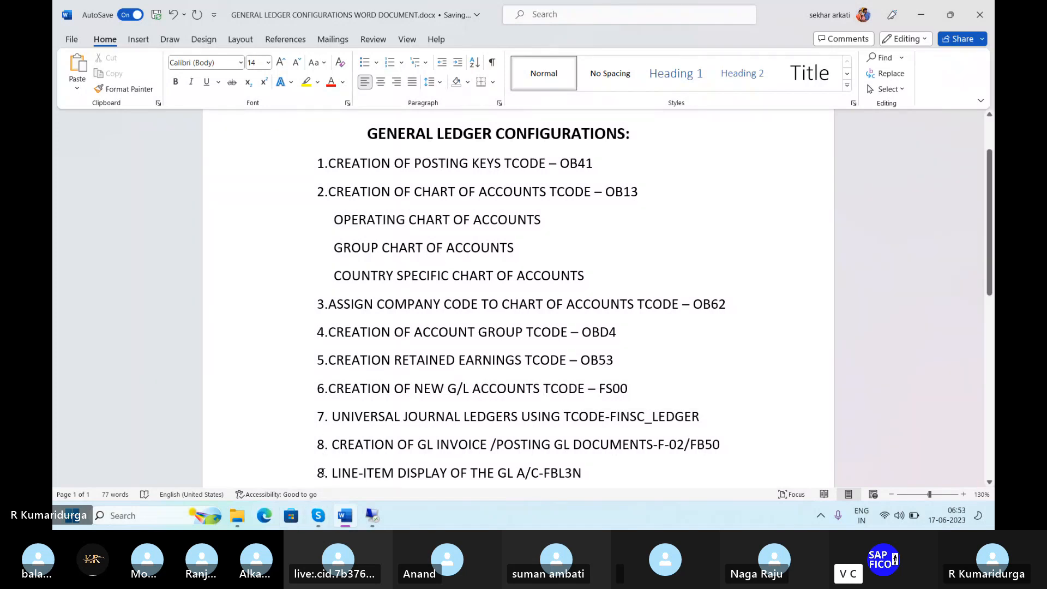
{"action": "key", "text": "BackSpace"}
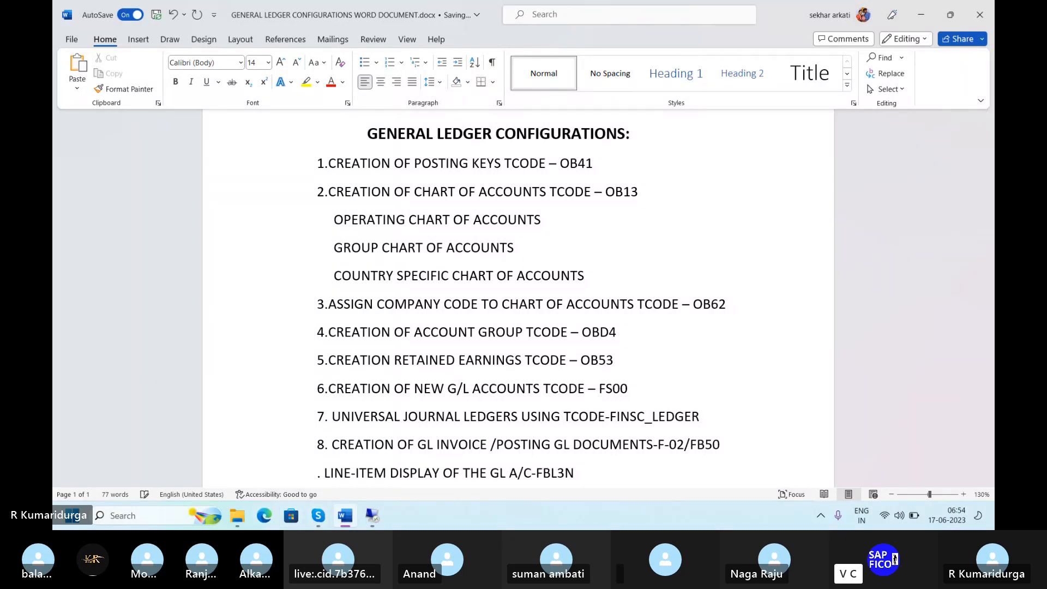
{"action": "type", "text": "9"}
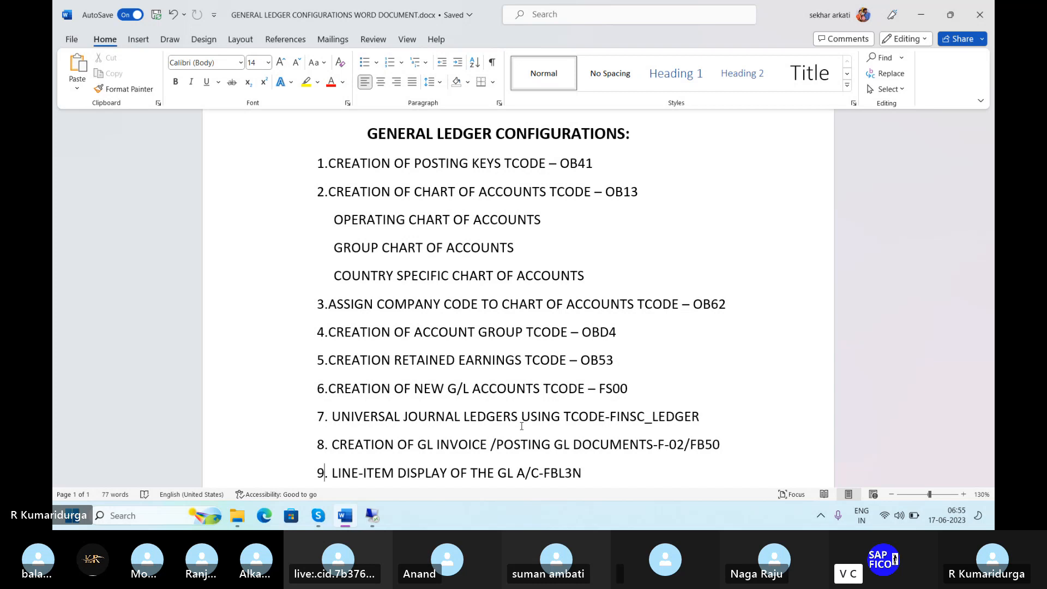
Add item 8: POSTING PERIOD VARIANT assigned to the leading ledger with company code
{"action": "left_click", "coordinate": [700, 417]}
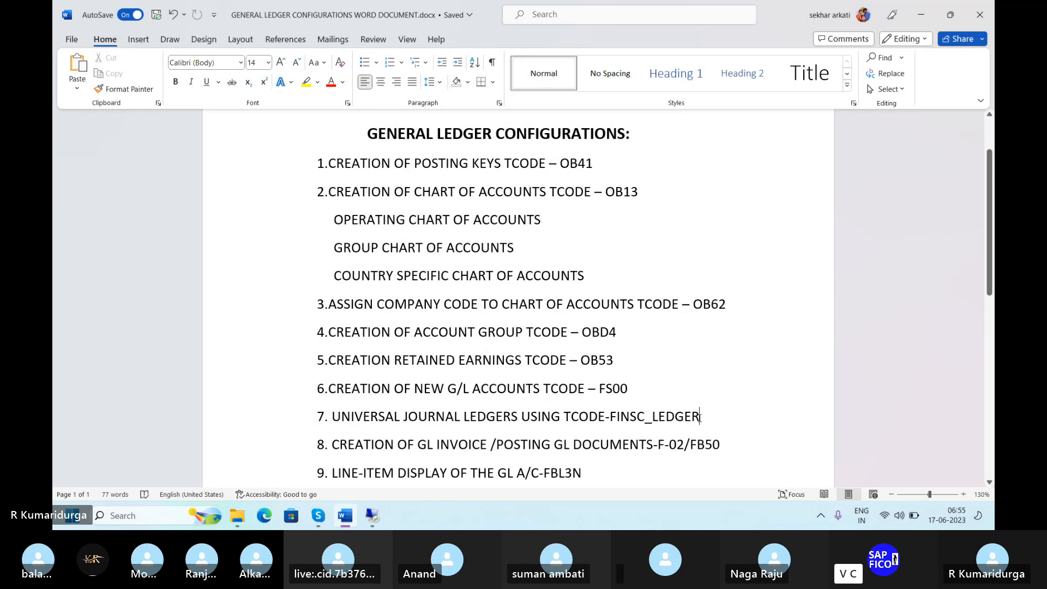
{"action": "key", "text": "Return"}
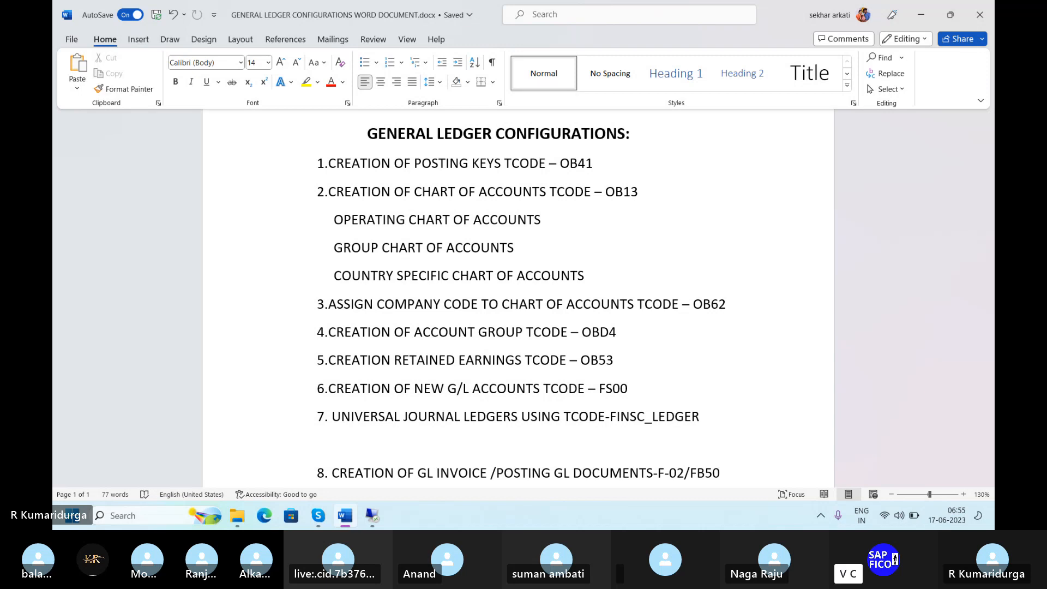
{"action": "type", "text": "8."}
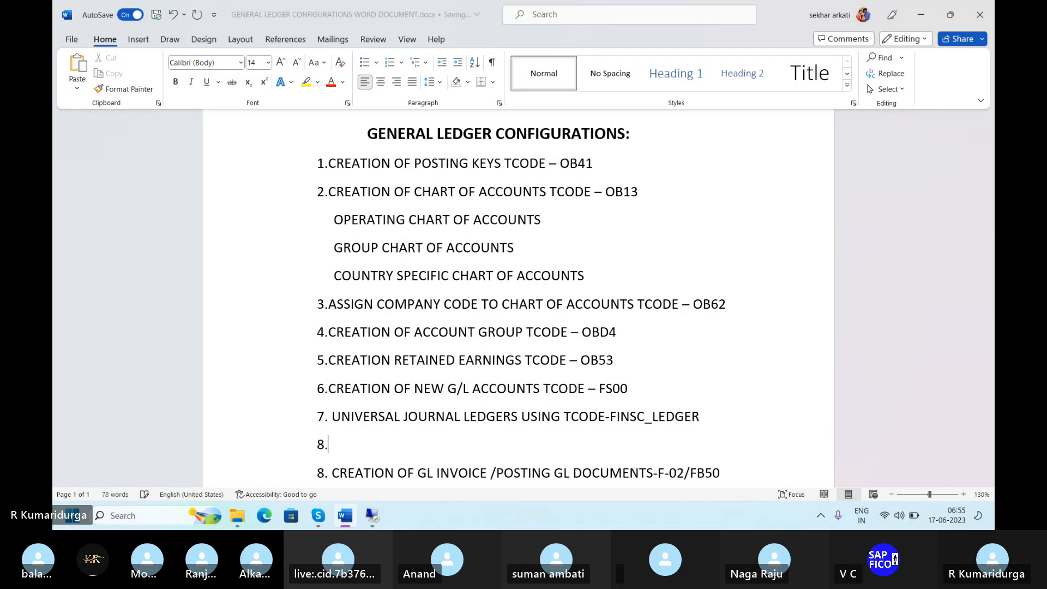
{"action": "type", "text": " POS"}
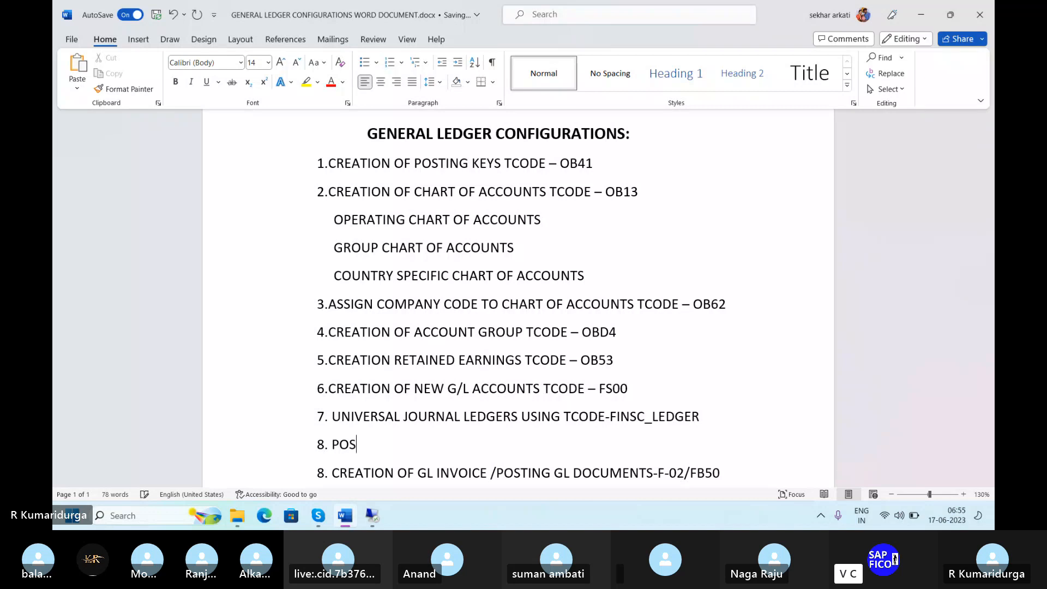
{"action": "type", "text": "TING PERID"}
{"action": "key", "text": "BackSpace"}
{"action": "type", "text": "O"}
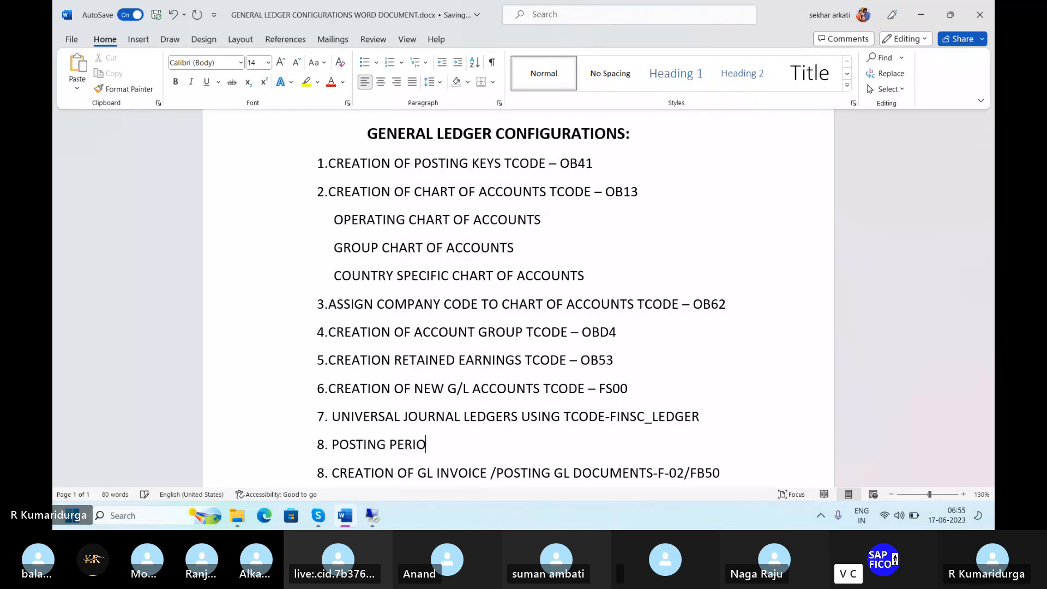
{"action": "type", "text": "D VARIANT ASS"}
{"action": "key", "text": "BackSpace"}
{"action": "key", "text": "BackSpace"}
{"action": "key", "text": "BackSpace"}
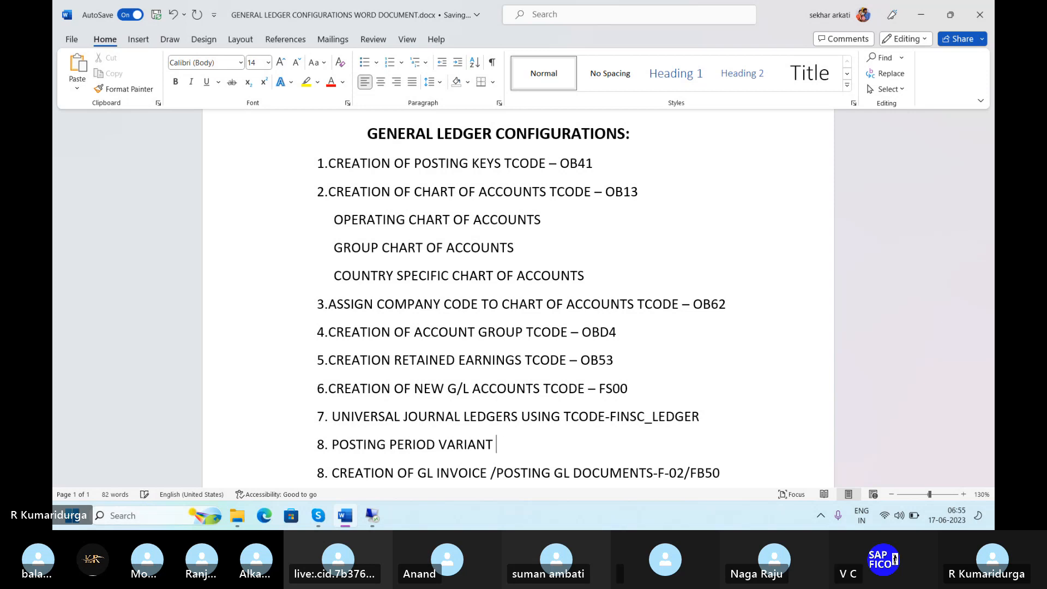
{"action": "type", "text": "IS ASSI"}
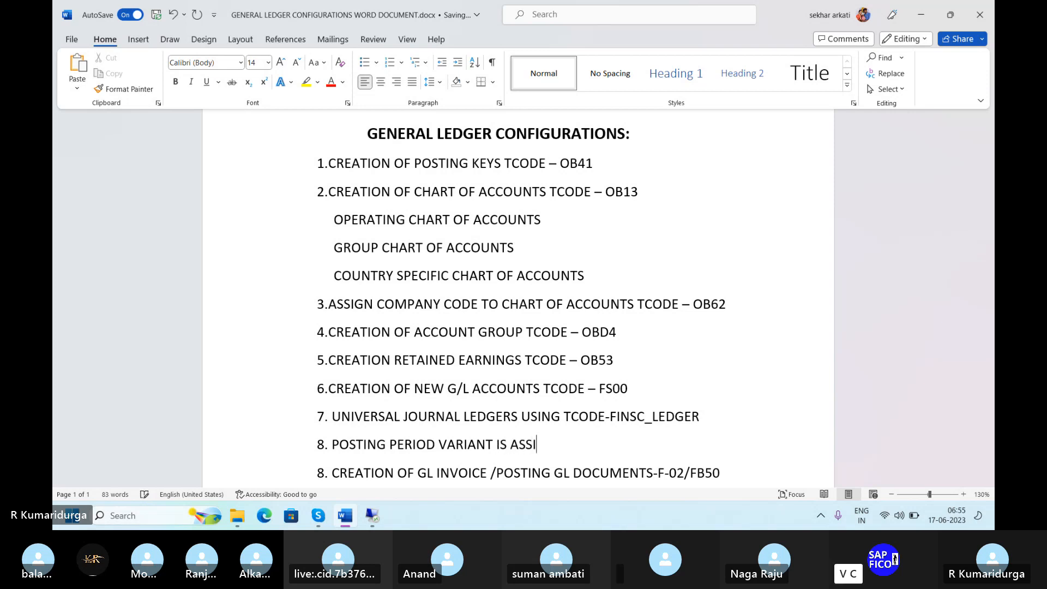
{"action": "type", "text": "GN TO THE LEADING "}
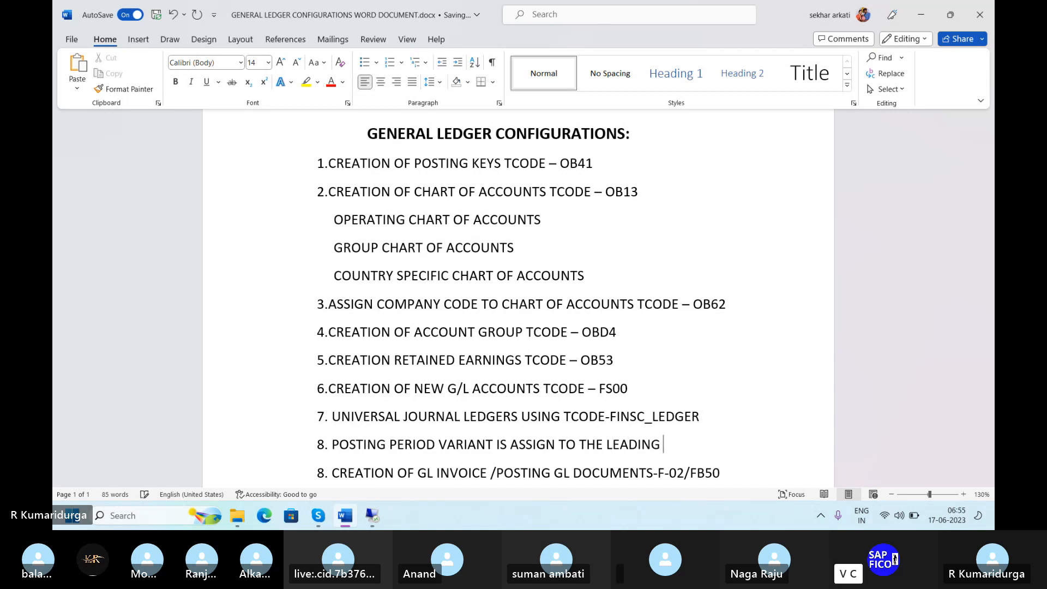
{"action": "type", "text": "LEDGER"}
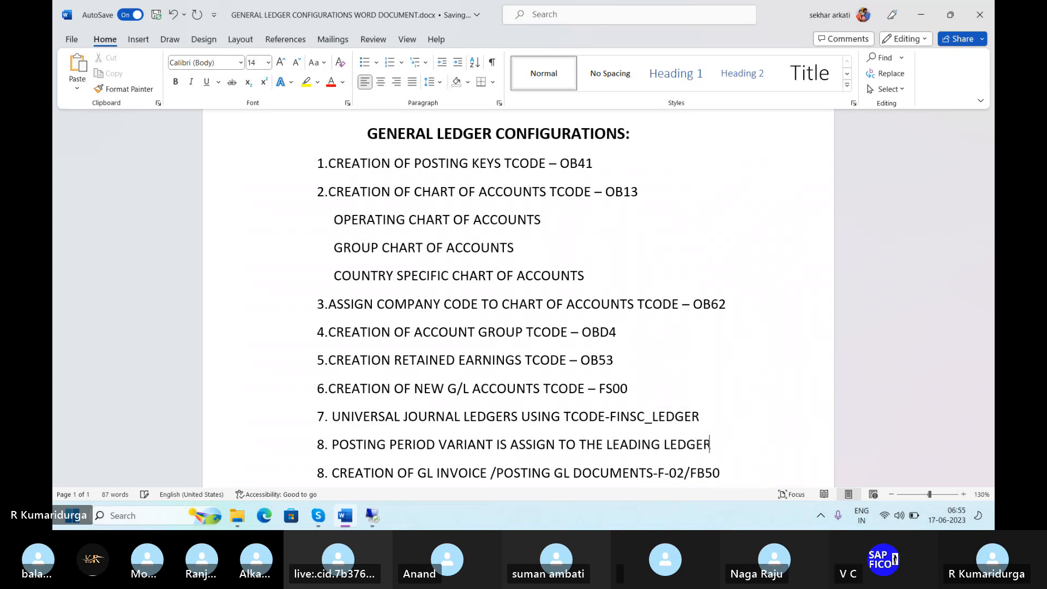
{"action": "type", "text": " WITH COM"}
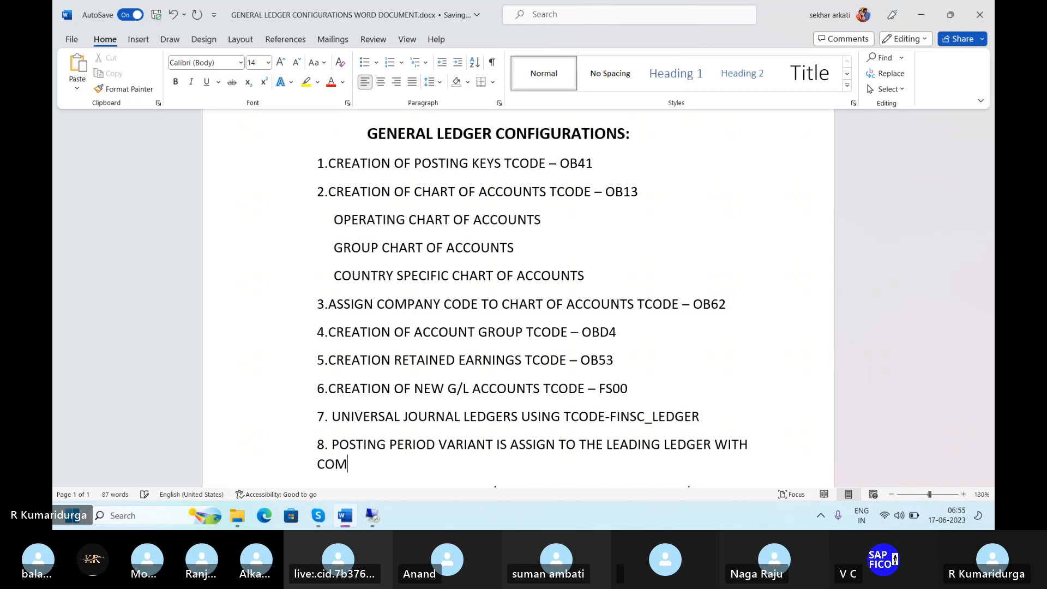
{"action": "type", "text": "PANY VO"}
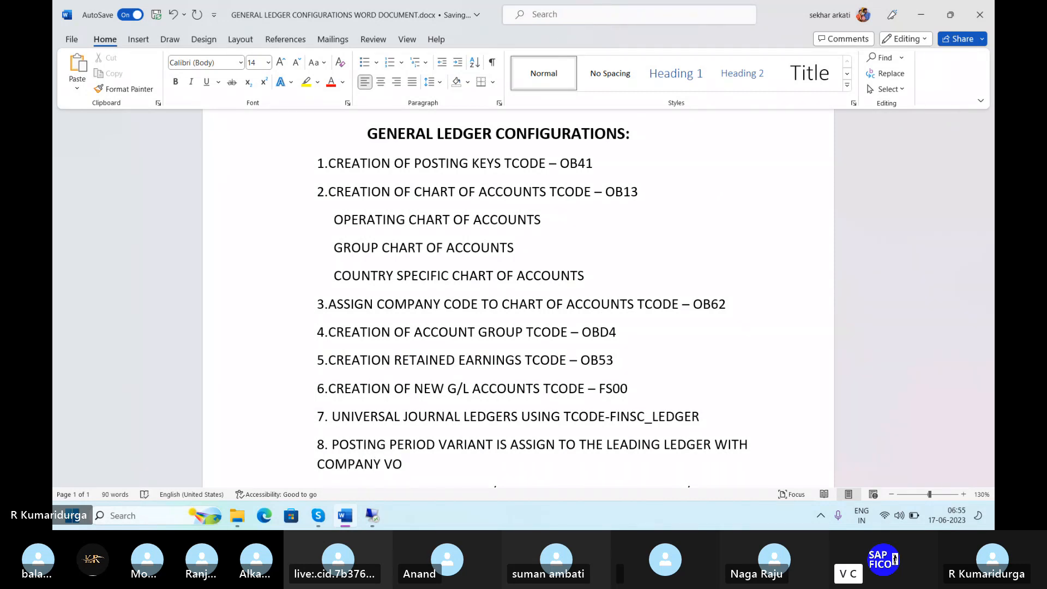
{"action": "key", "text": "BackSpace"}
{"action": "key", "text": "BackSpace"}
{"action": "type", "text": "CODE"}
Add item 9: FISCAL YEAR VARIANT assigned to the leading ledger with company code
{"action": "key", "text": "Return"}
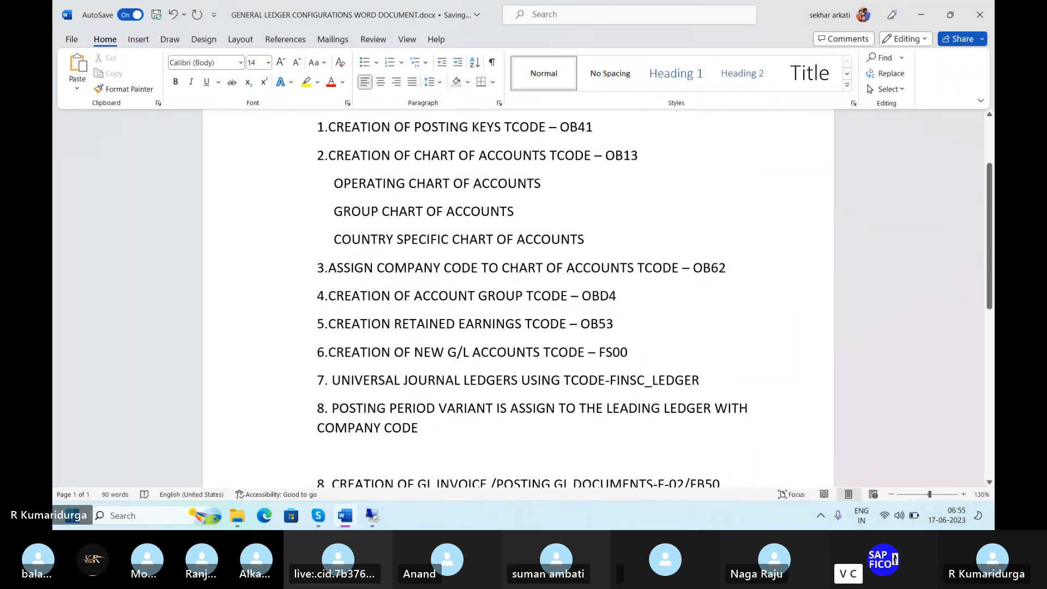
{"action": "type", "text": "9. "}
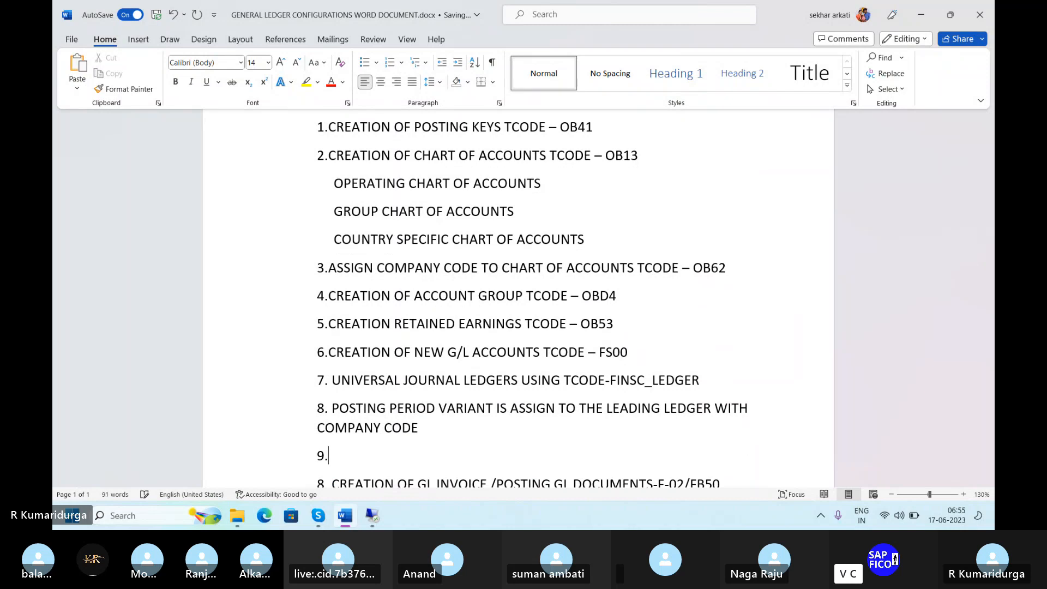
{"action": "type", "text": "FISCAL YER"}
{"action": "key", "text": "BackSpace"}
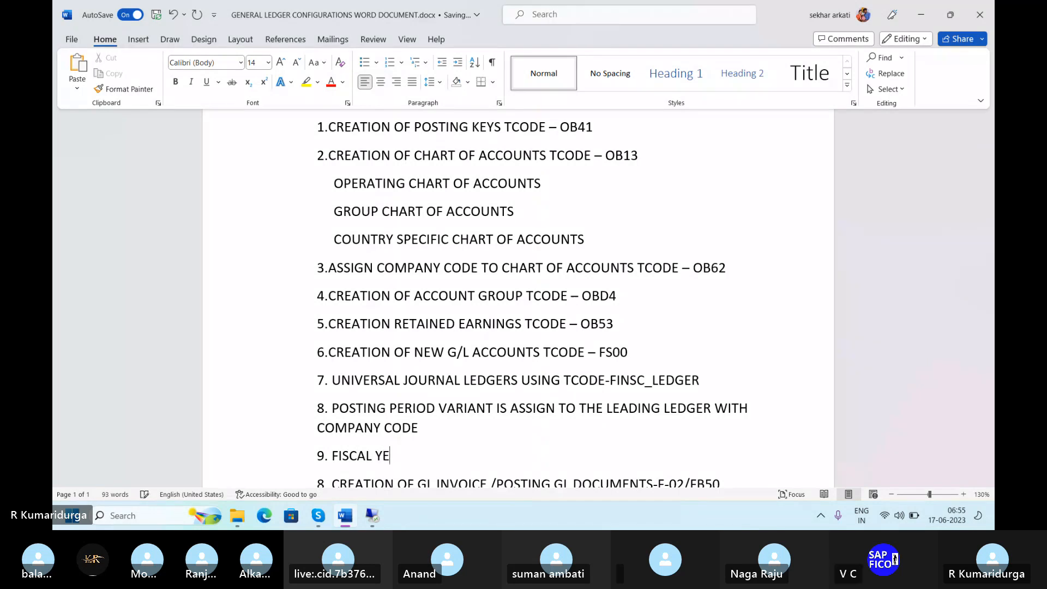
{"action": "type", "text": "AR VARI"}
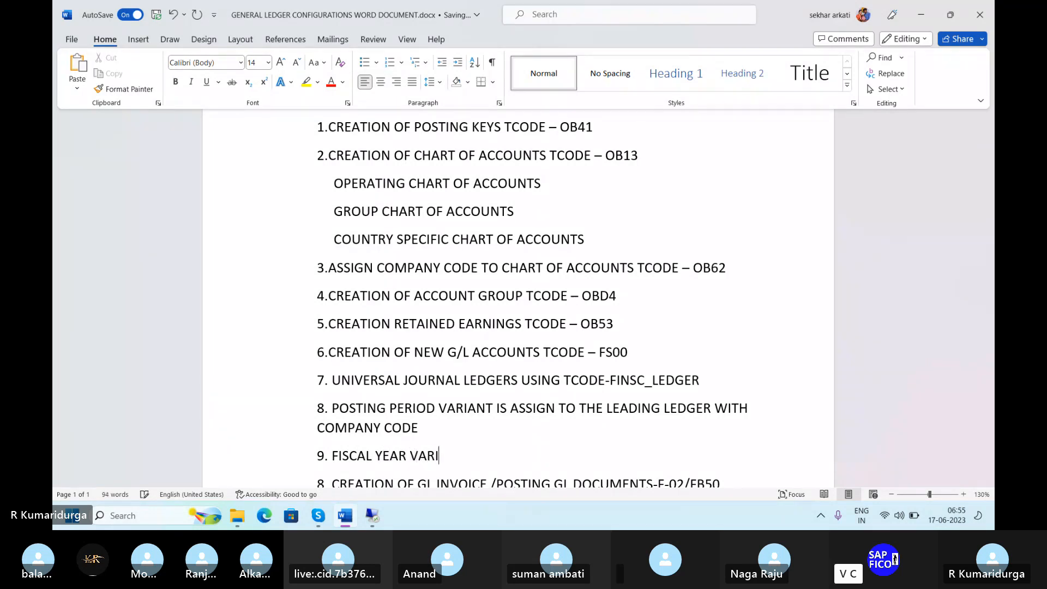
{"action": "type", "text": "ANT IS ASSING"}
{"action": "key", "text": "BackSpace"}
{"action": "key", "text": "BackSpace"}
{"action": "type", "text": "GN TO THE"}
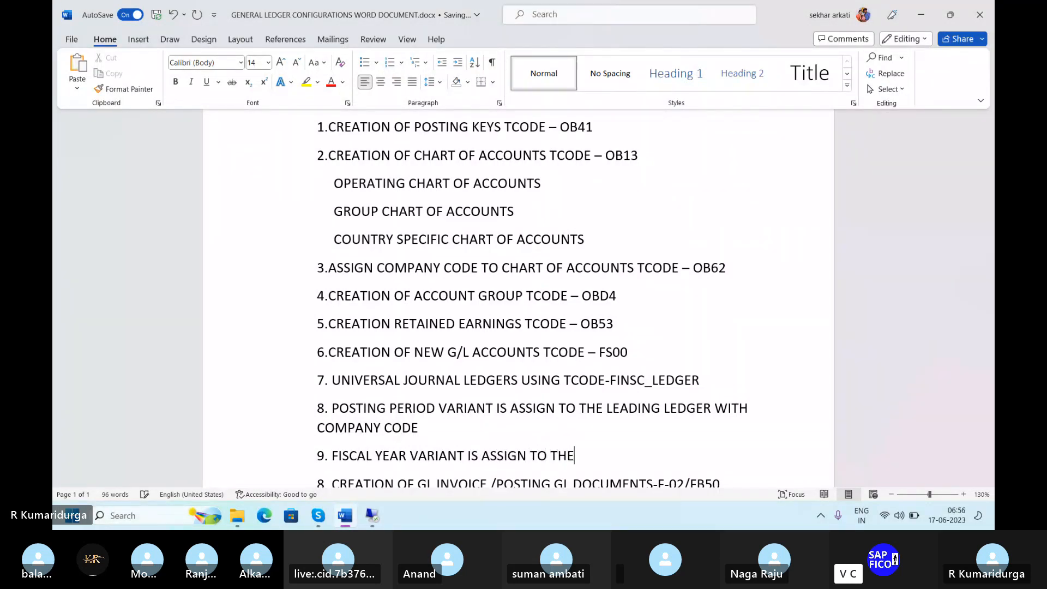
{"action": "type", "text": " LEADING LEDGE"}
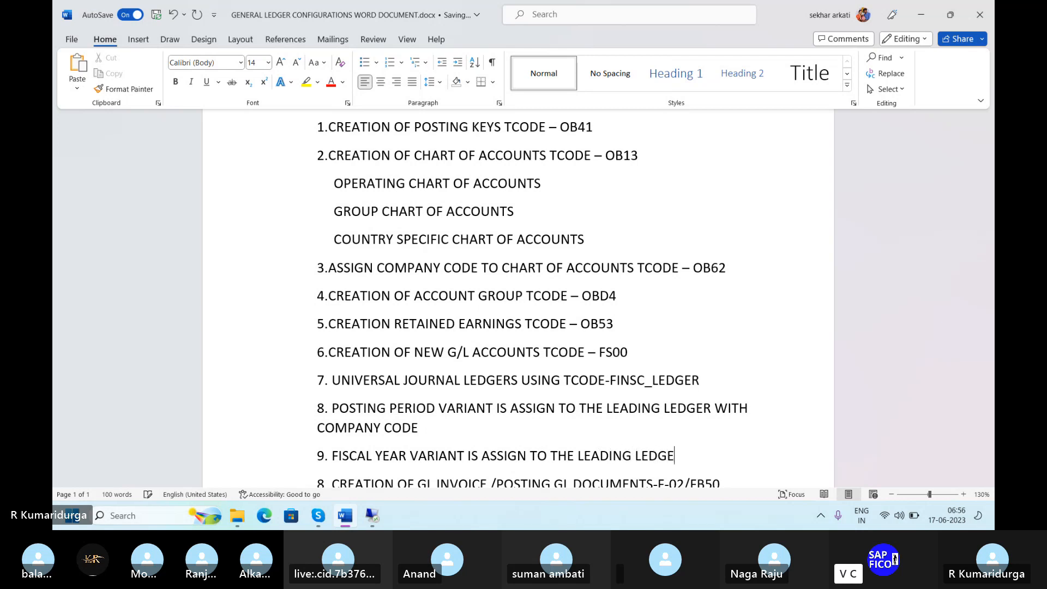
{"action": "type", "text": "R WITH COMPANY O"}
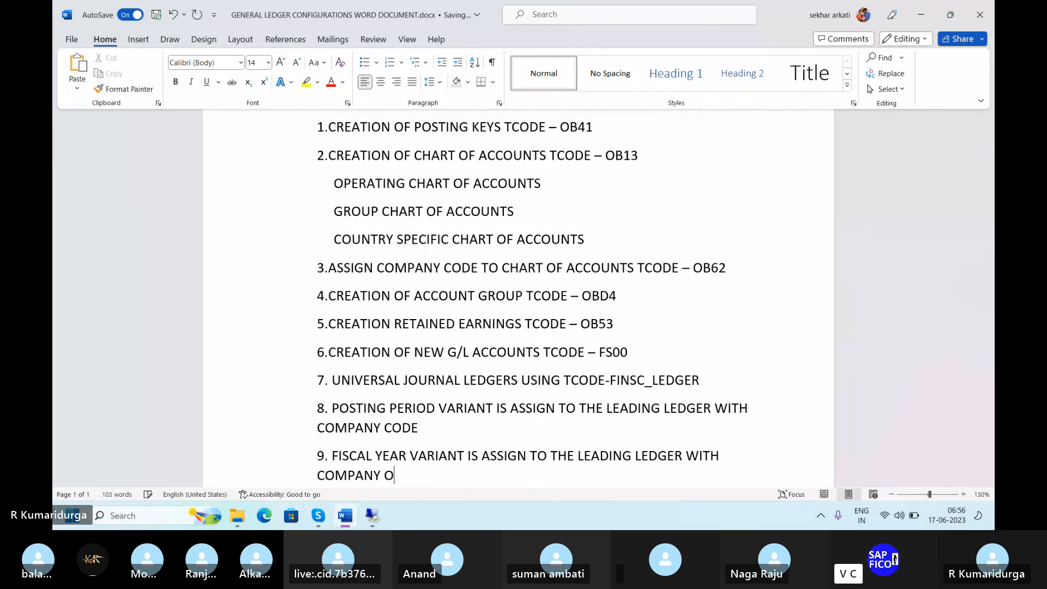
{"action": "key", "text": "BackSpace"}
{"action": "type", "text": "CODE"}
{"action": "scroll", "coordinate": [519, 300], "scroll_direction": "down", "scroll_amount": 1}
{"action": "scroll", "coordinate": [518, 300], "scroll_direction": "down", "scroll_amount": 3}
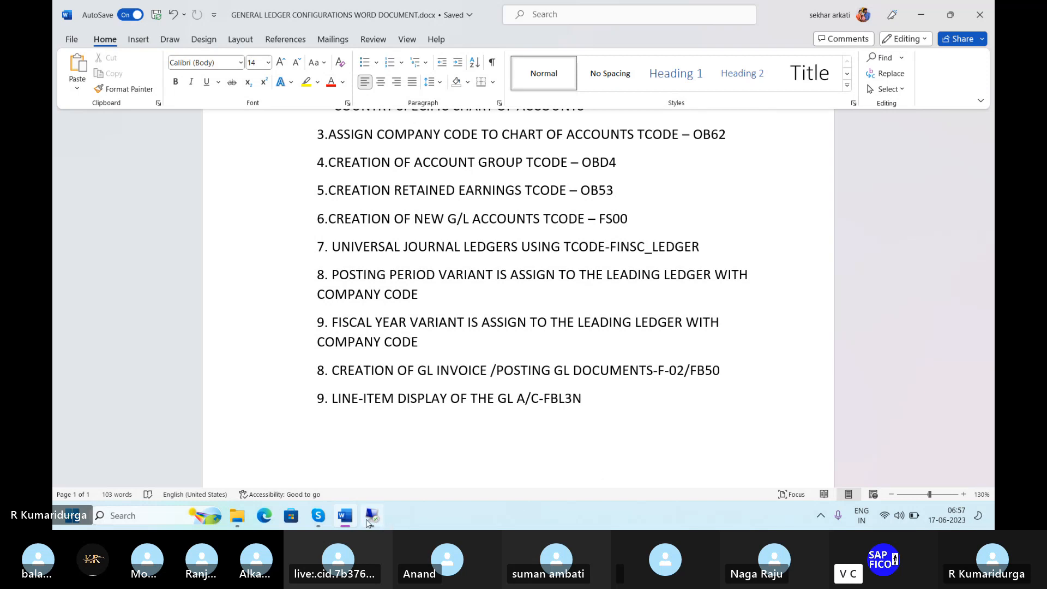
{"action": "mouse_move", "coordinate": [367, 521]}
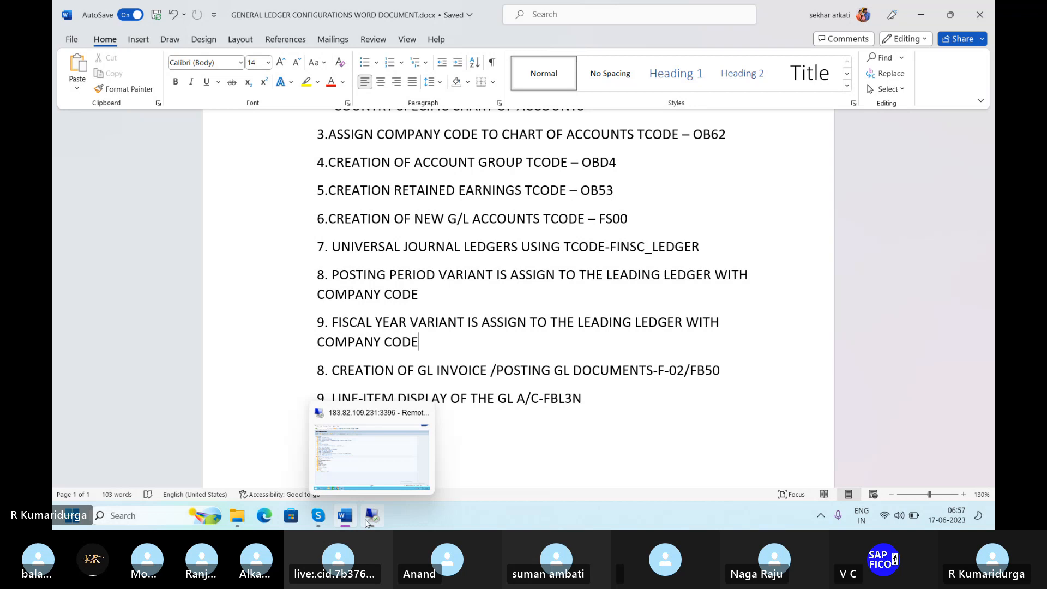
Run transaction FINSC_LEDGER in the SAP remote session to open the Ledger overview
{"action": "left_click", "coordinate": [384, 465]}
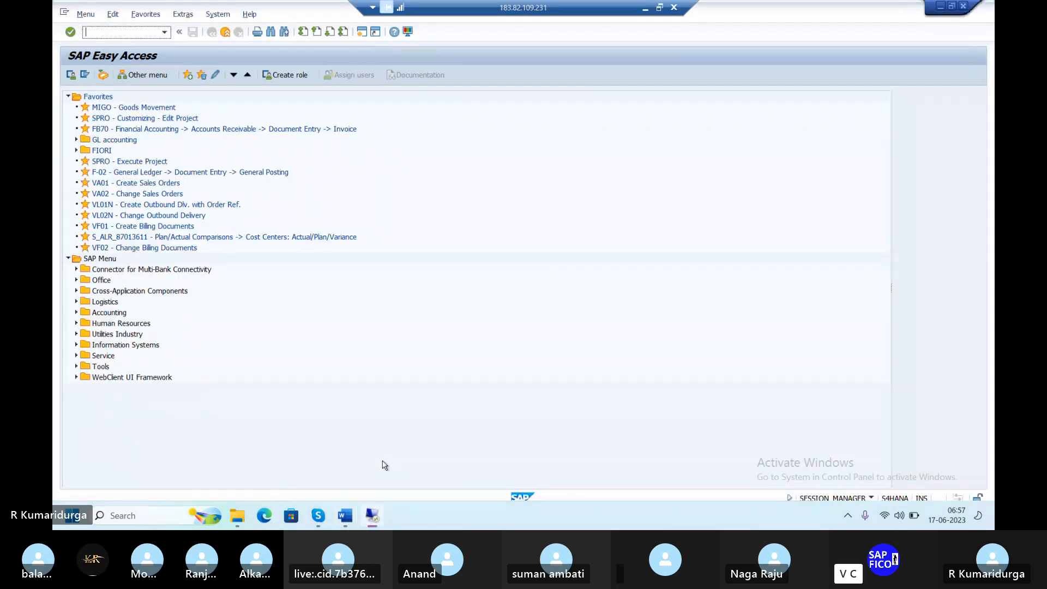
{"action": "type", "text": "DUR2"}
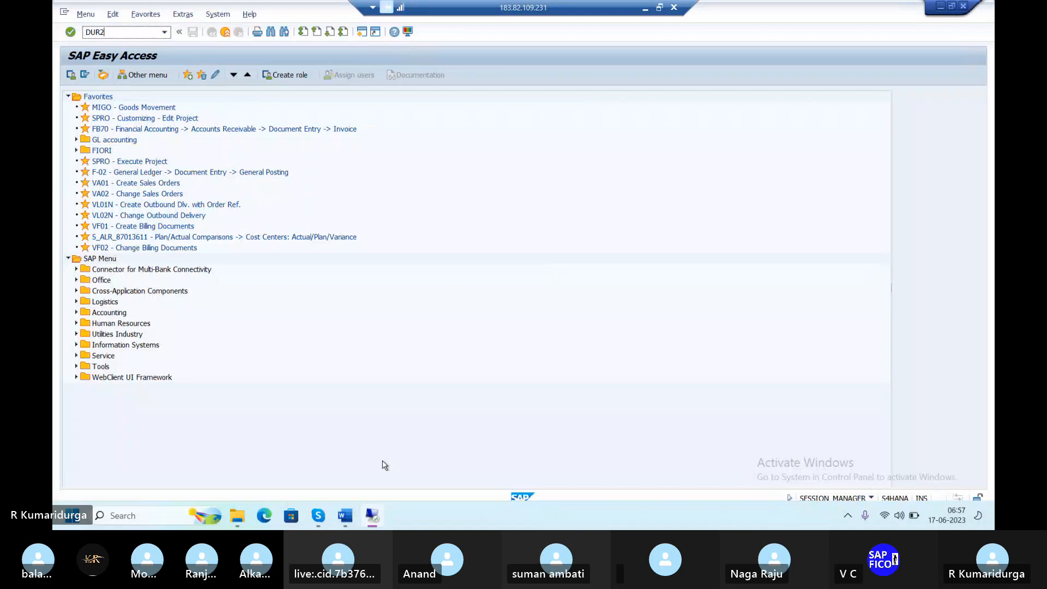
{"action": "key", "text": "BackSpace"}
{"action": "key", "text": "BackSpace"}
{"action": "type", "text": "FINSC_"}
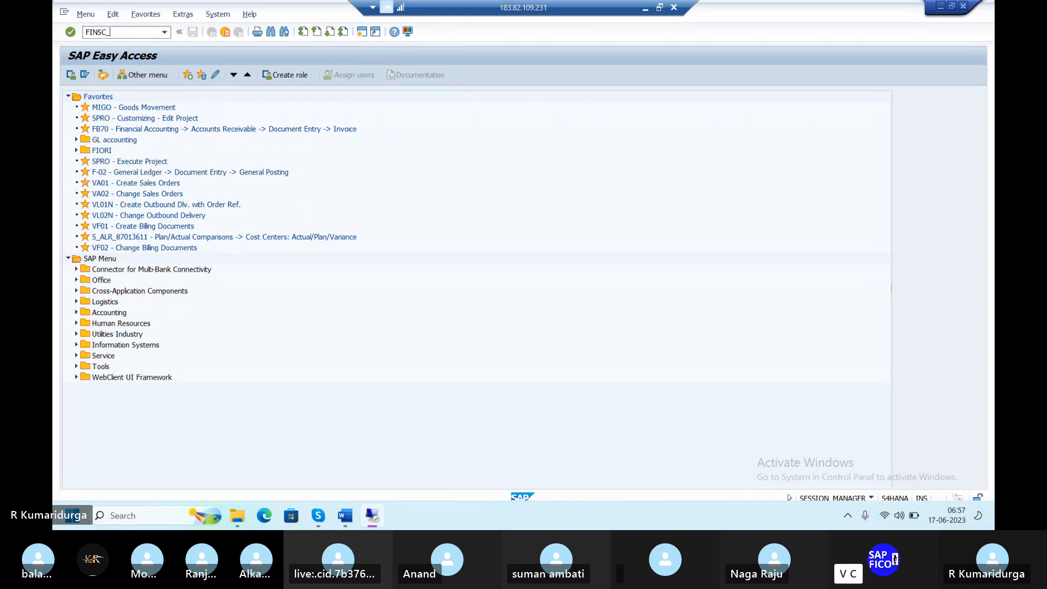
{"action": "type", "text": "LEDGER"}
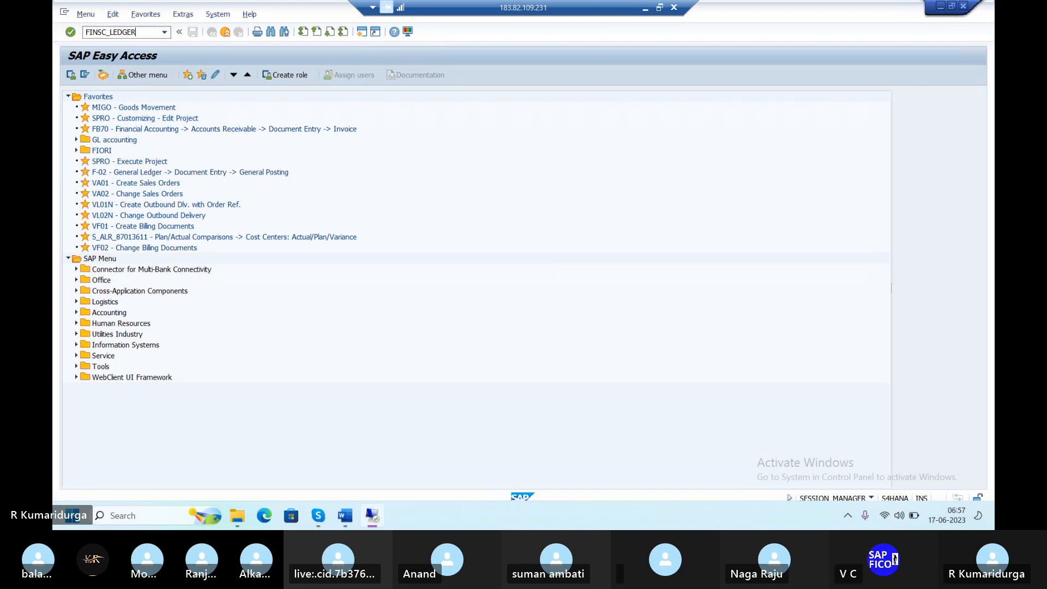
{"action": "key", "text": "Return"}
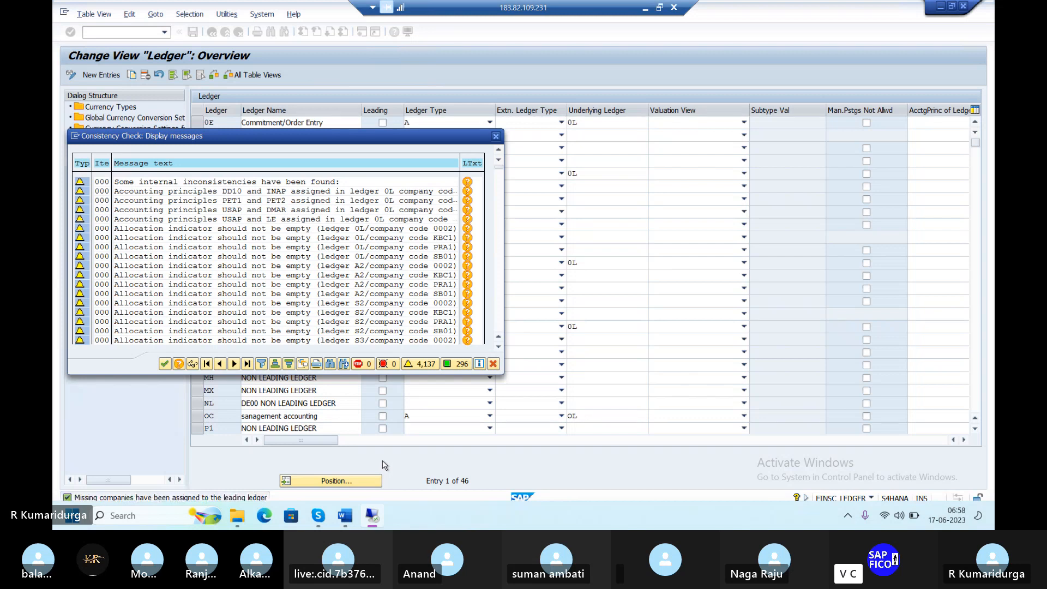
Close the consistency-check warnings and select the leading ledger 0L entry
{"action": "left_click", "coordinate": [164, 364]}
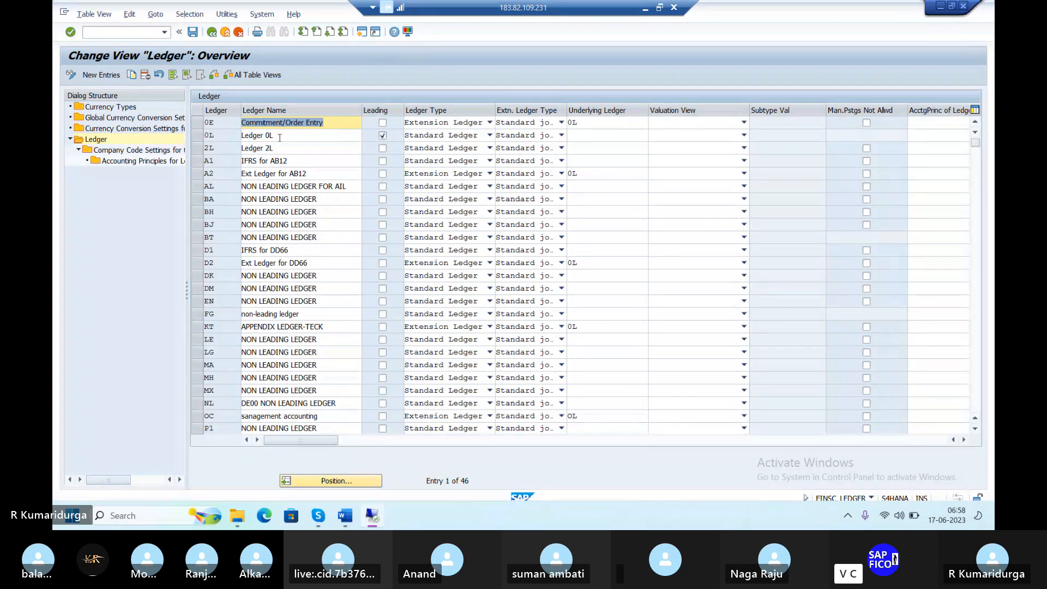
{"action": "left_click", "coordinate": [348, 140]}
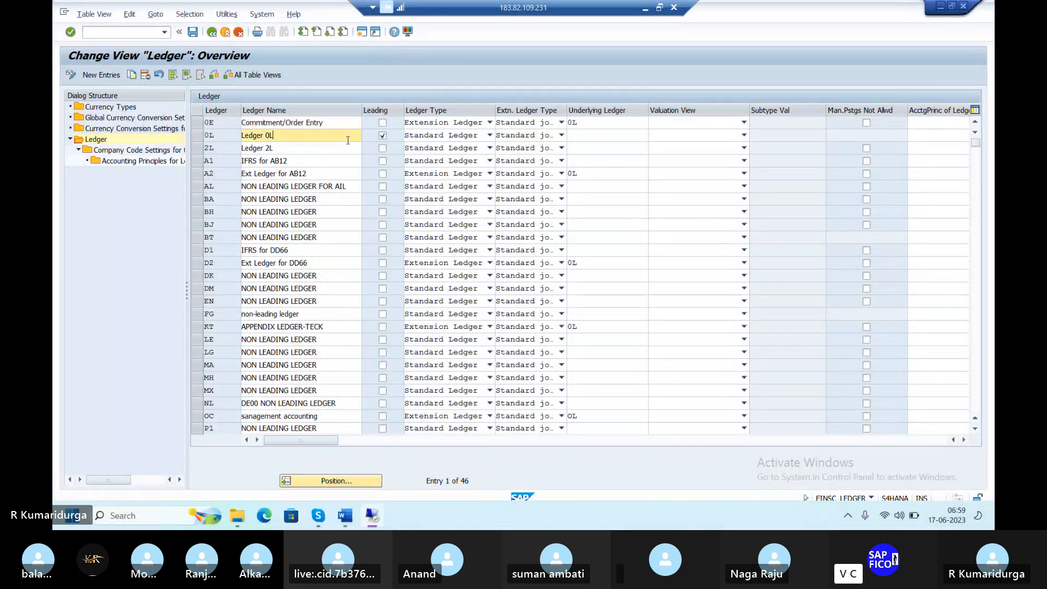
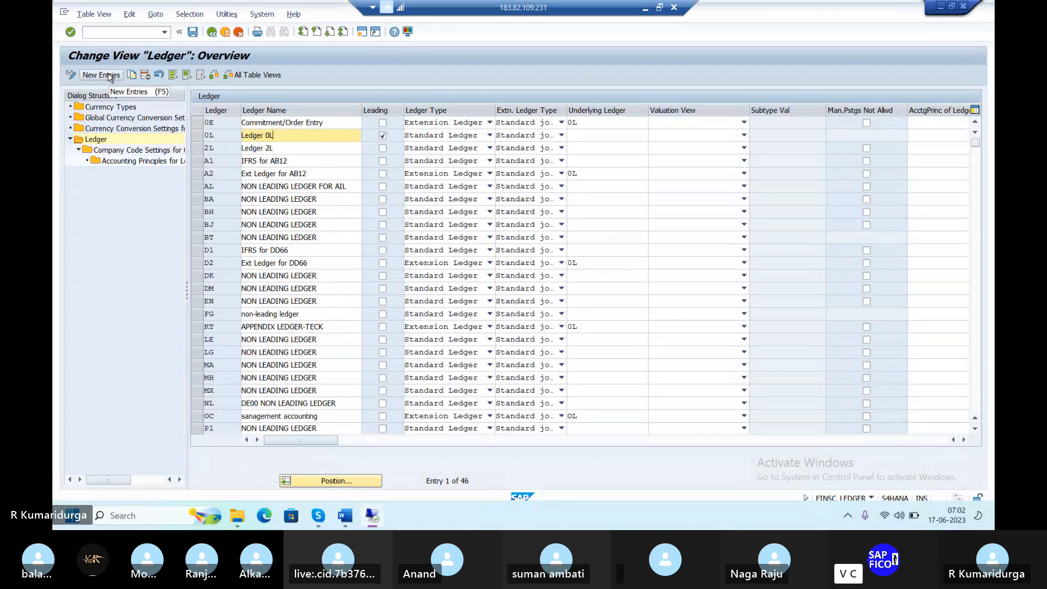
Begin a new ledger entry from the Ledger overview's New Entries screen
{"action": "left_click", "coordinate": [111, 77]}
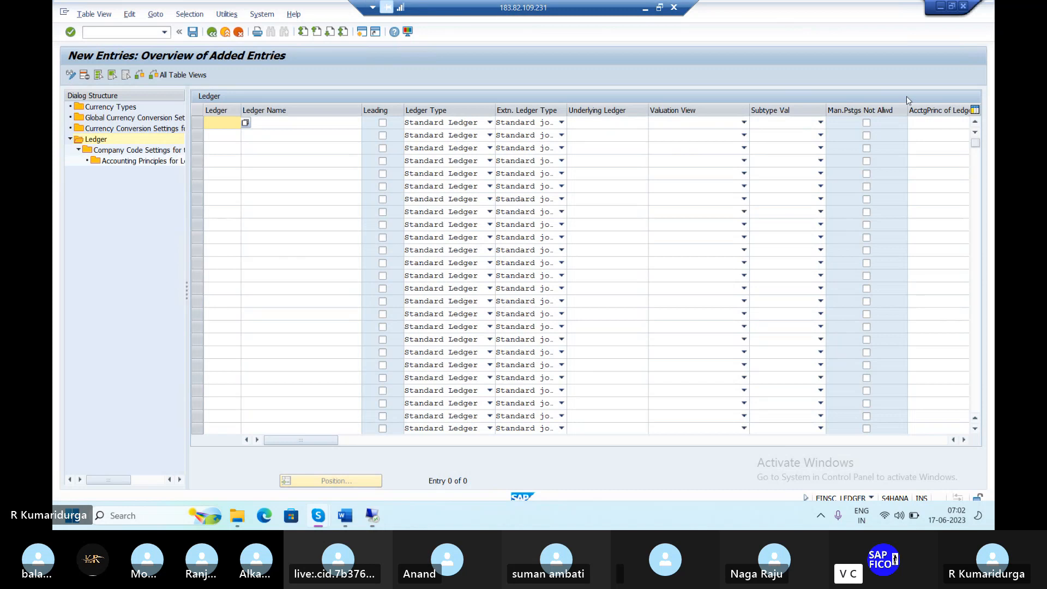
Back out to the overview of 46 ledgers and mark the A2 ledger's name
{"action": "left_click", "coordinate": [210, 33]}
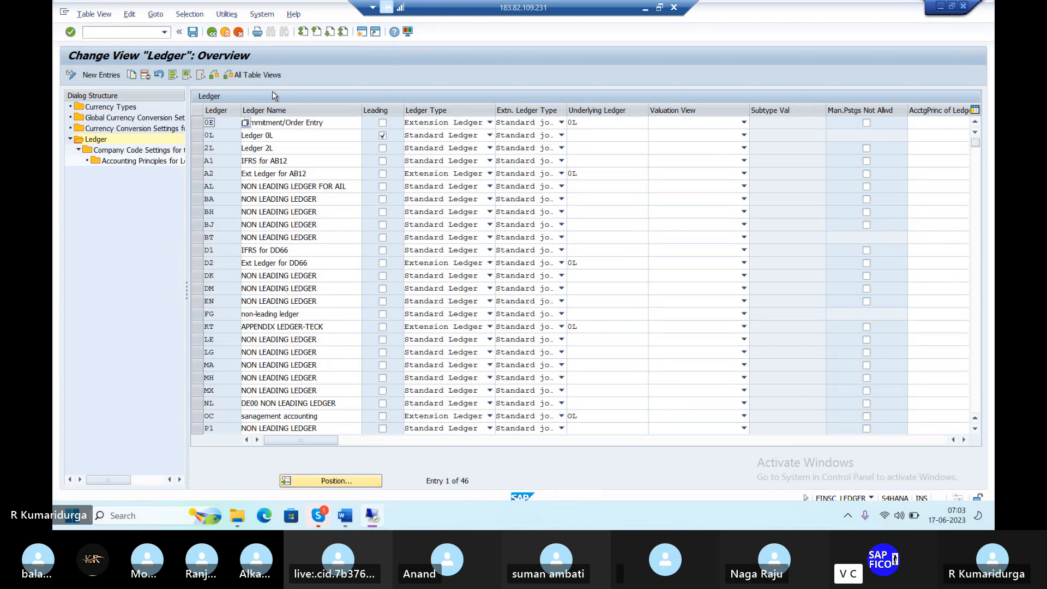
{"action": "double_click", "coordinate": [276, 175]}
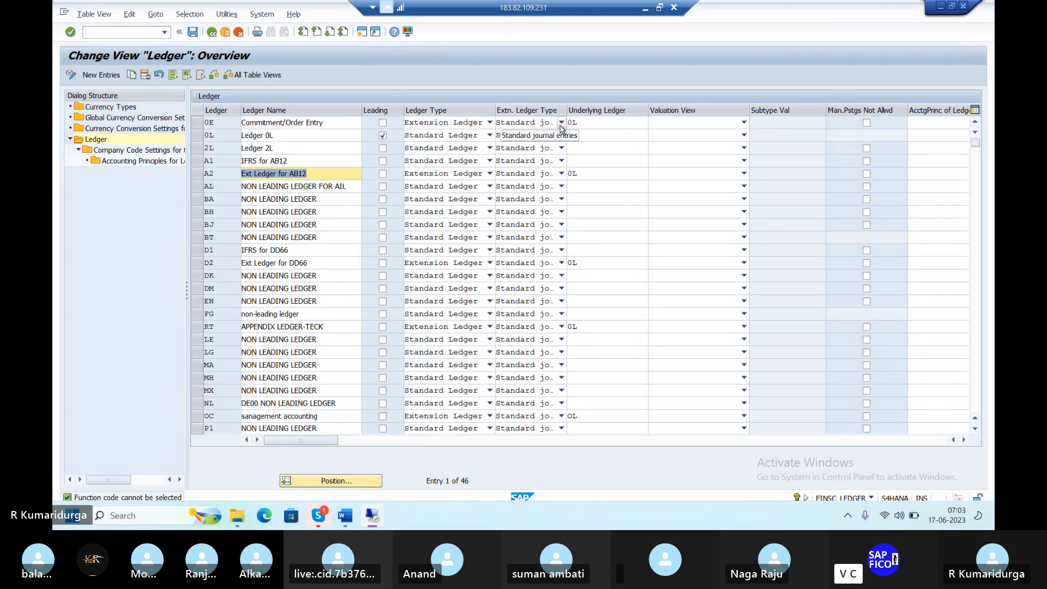
Show the four Extn. Ledger Type options for ledger A2
{"action": "left_click", "coordinate": [562, 174]}
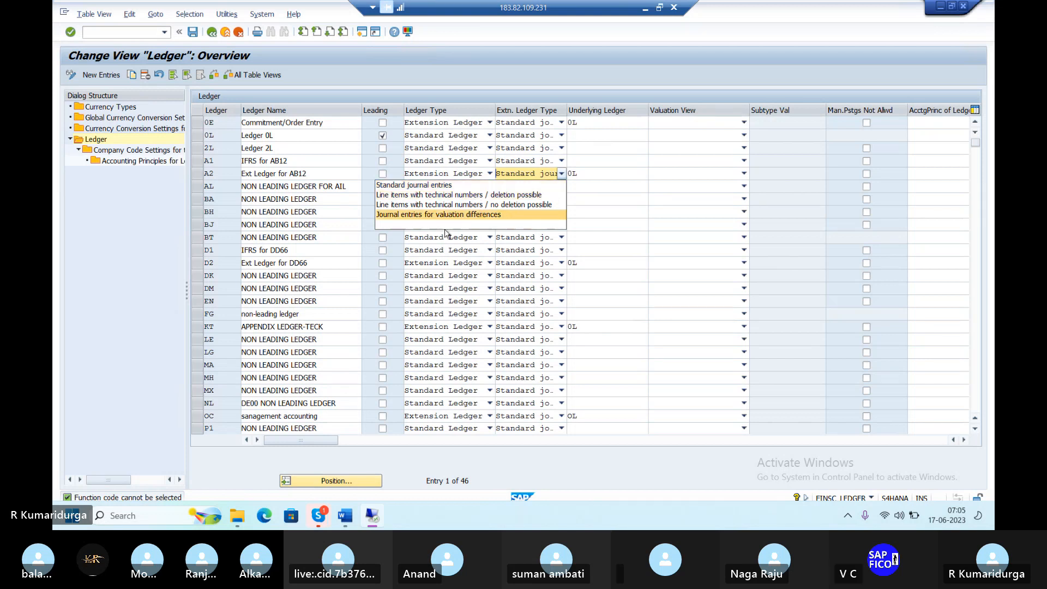
{"action": "mouse_move", "coordinate": [319, 518]}
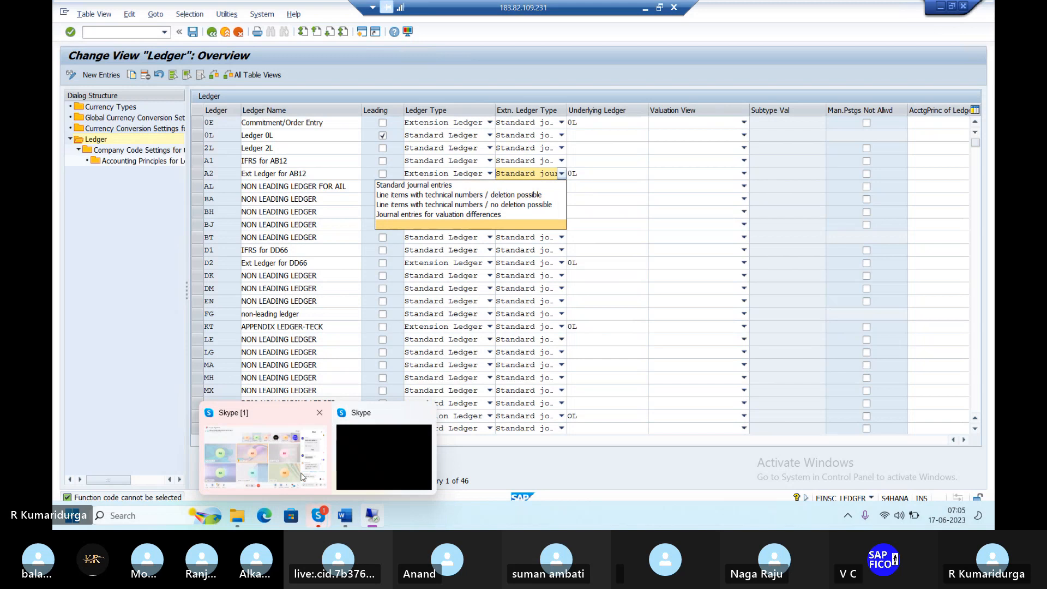
{"action": "mouse_move", "coordinate": [287, 450]}
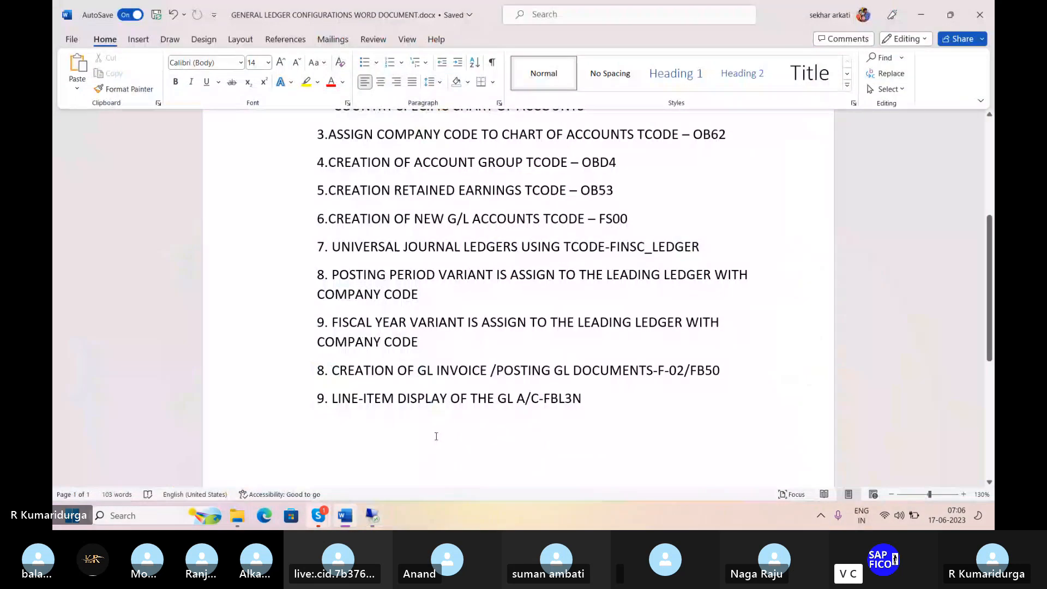
Go from the Word configuration document back to the SAP ledger overview
{"action": "left_click", "coordinate": [373, 516]}
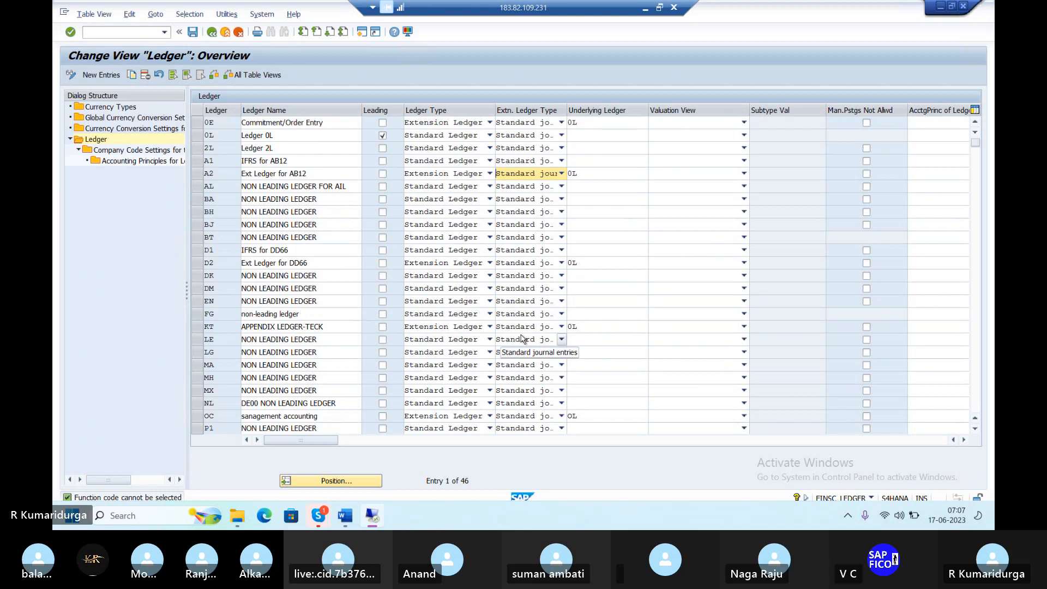
Select leading ledger 0L and open its Company Code Settings for the Ledger
{"action": "left_click", "coordinate": [197, 137]}
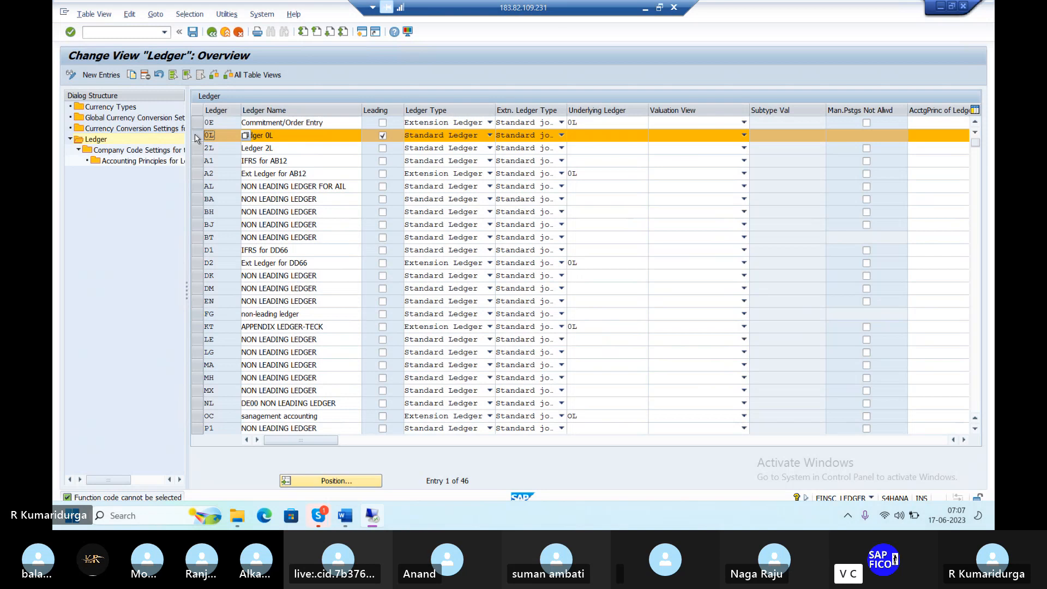
{"action": "double_click", "coordinate": [110, 151]}
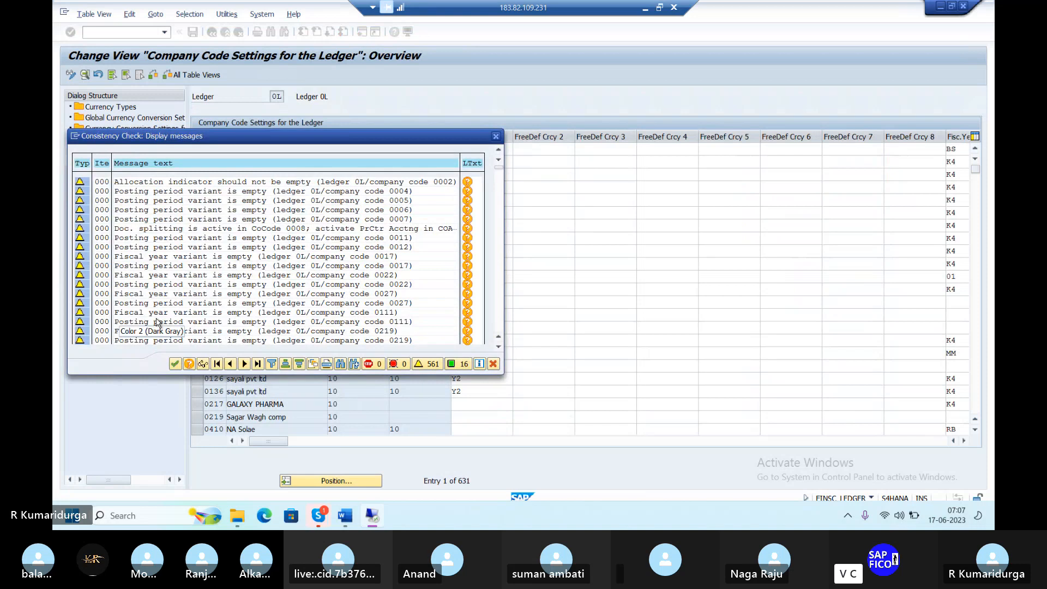
Continue past the 561 consistency warnings to ledger 0L's 631 company code entries
{"action": "left_click", "coordinate": [174, 364]}
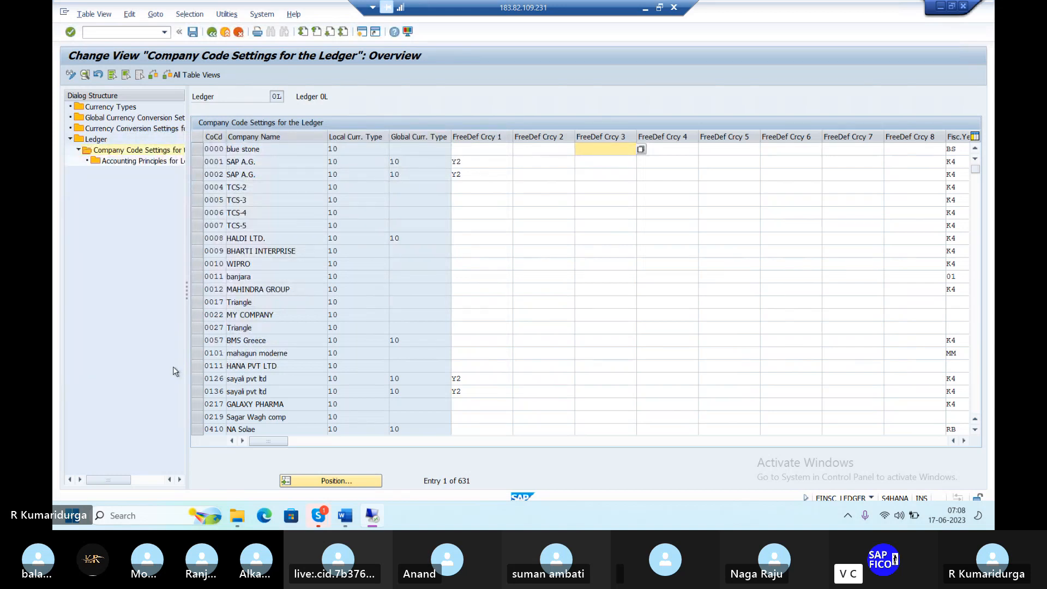
Position ledger 0L's company code settings table at company code DUR1
{"action": "left_click", "coordinate": [317, 481]}
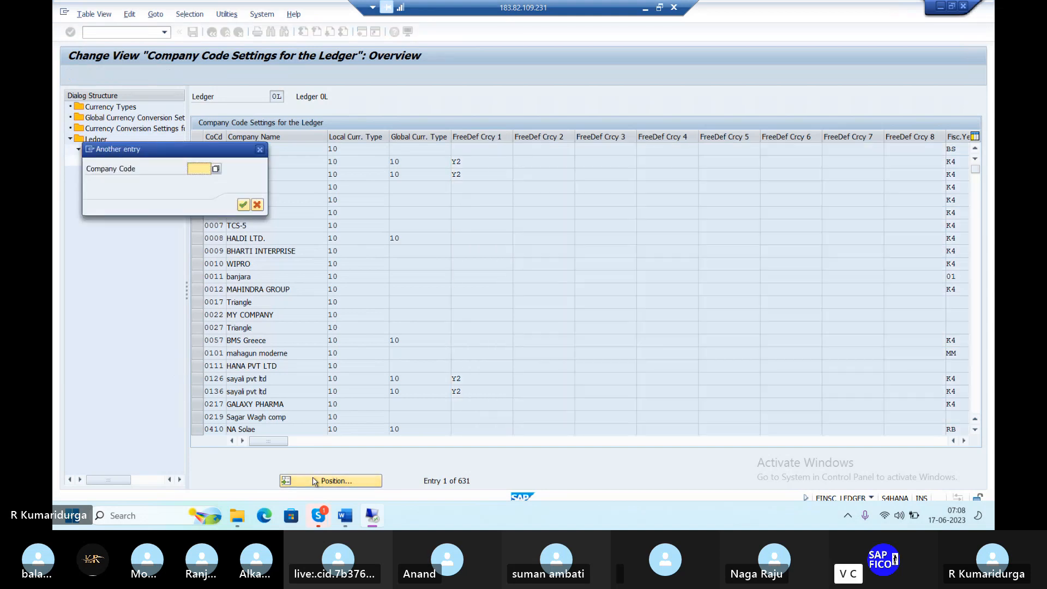
{"action": "type", "text": "DUR"}
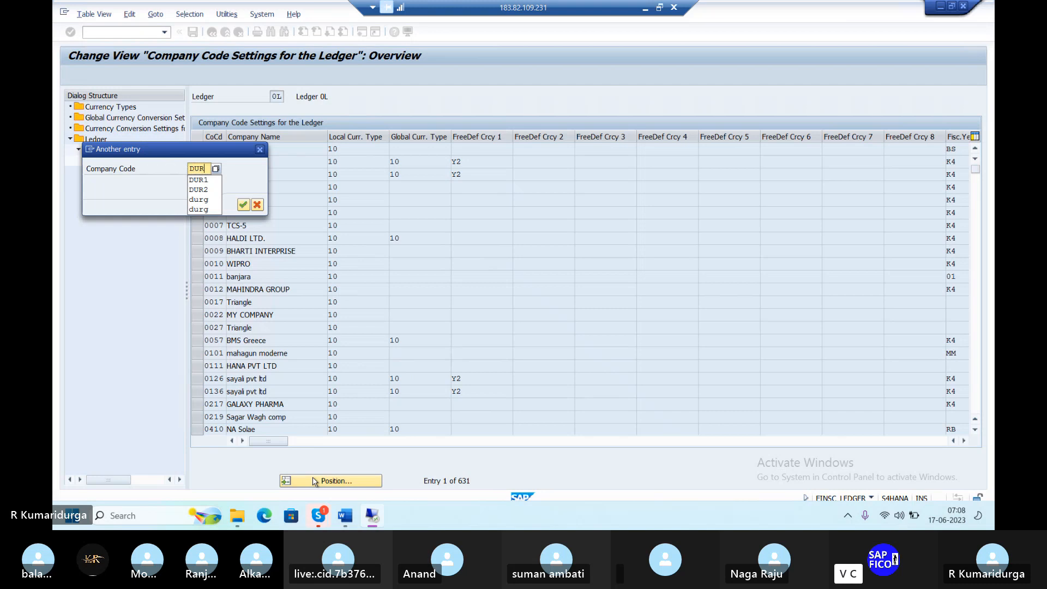
{"action": "type", "text": "1"}
{"action": "key", "text": "Return"}
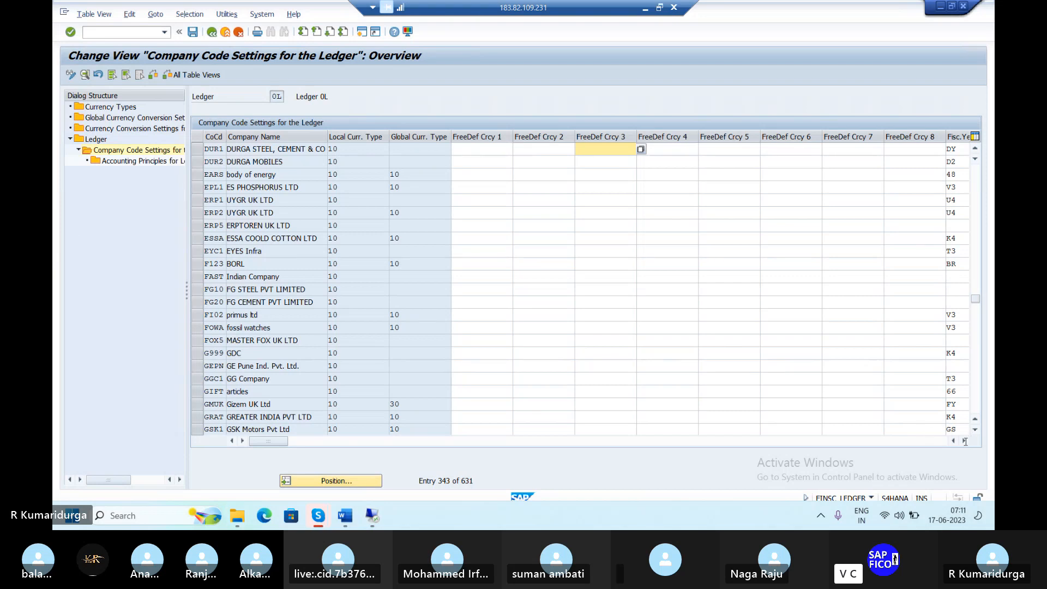
Scroll right to see DUR1's fiscal year variant DY and posting variant PPVD, then select DUR1
{"action": "left_click", "coordinate": [965, 441]}
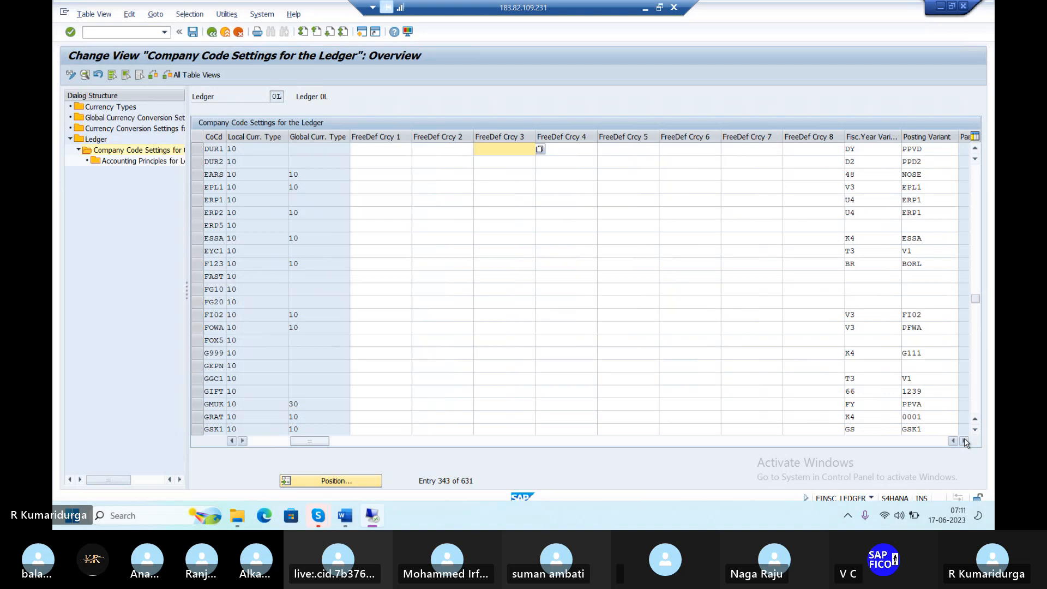
{"action": "left_click", "coordinate": [965, 442]}
{"action": "left_click", "coordinate": [965, 441]}
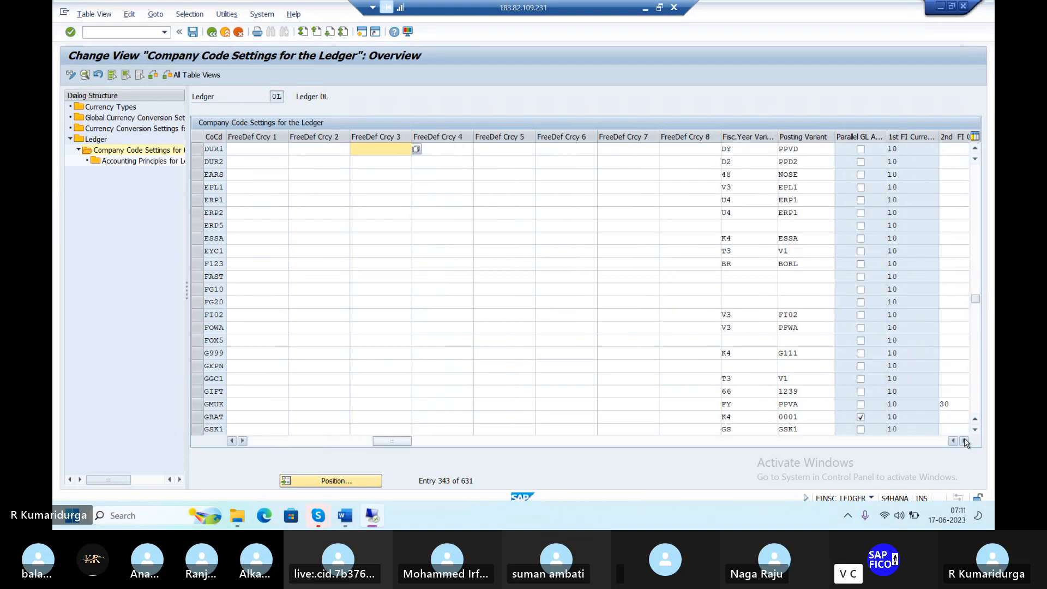
{"action": "left_click", "coordinate": [965, 441]}
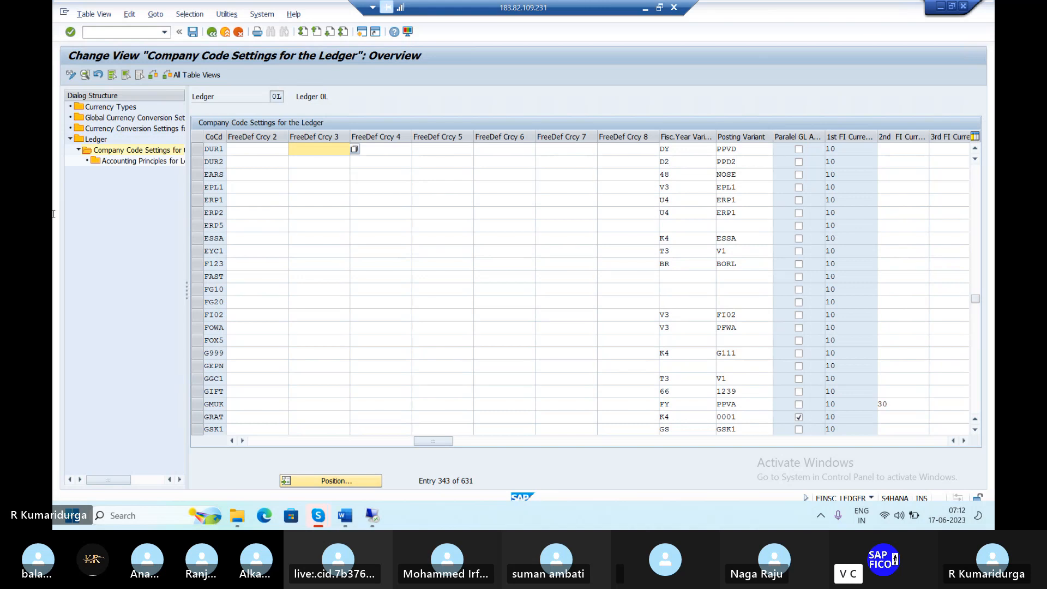
{"action": "left_click", "coordinate": [197, 152]}
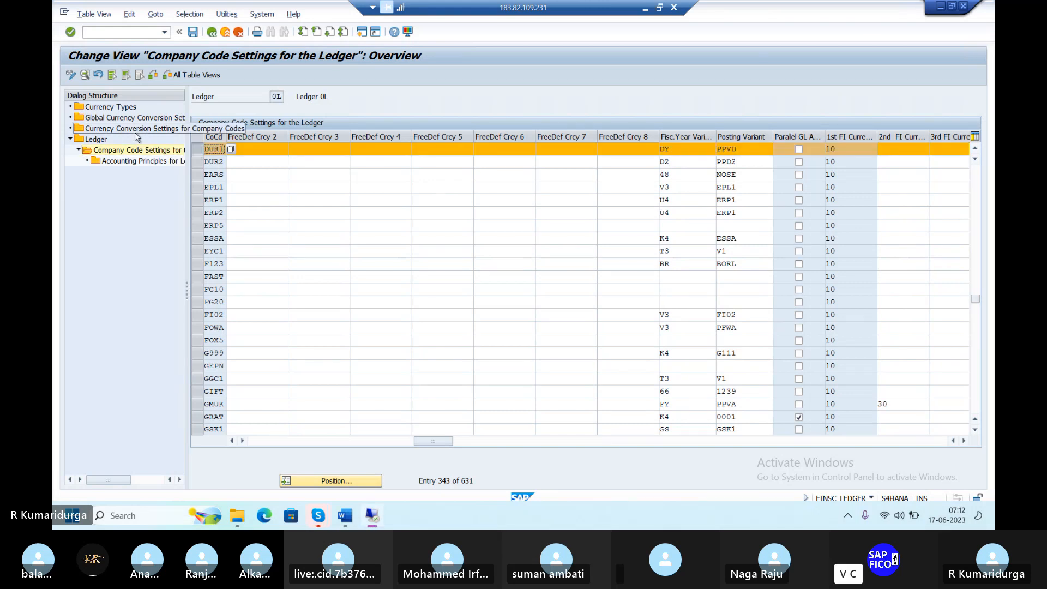
Open Accounting Principles for ledger 0L and company code DUR1 and begin a new entry
{"action": "double_click", "coordinate": [144, 162]}
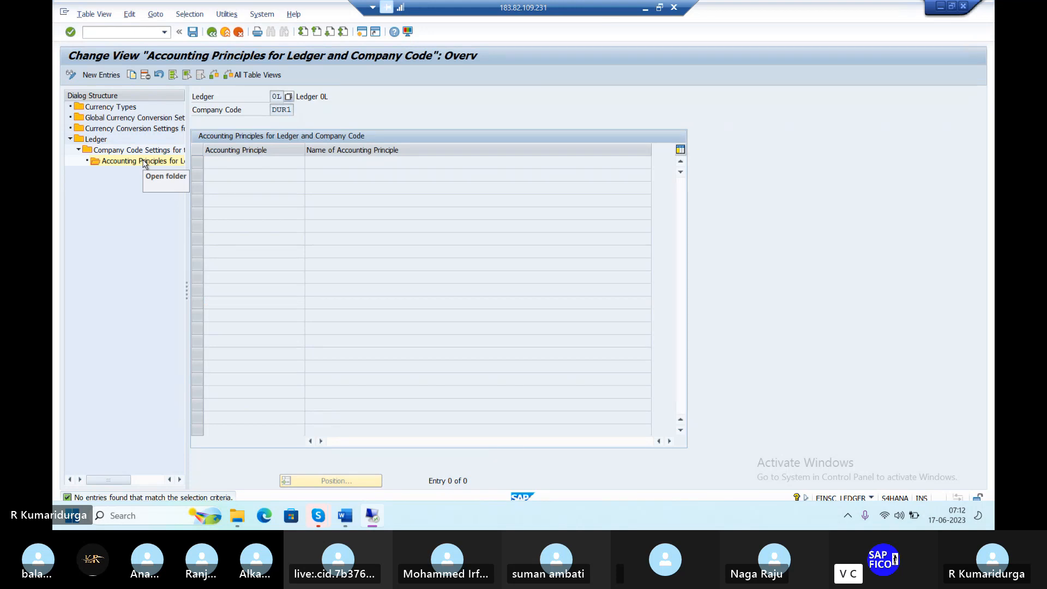
{"action": "left_click", "coordinate": [101, 75]}
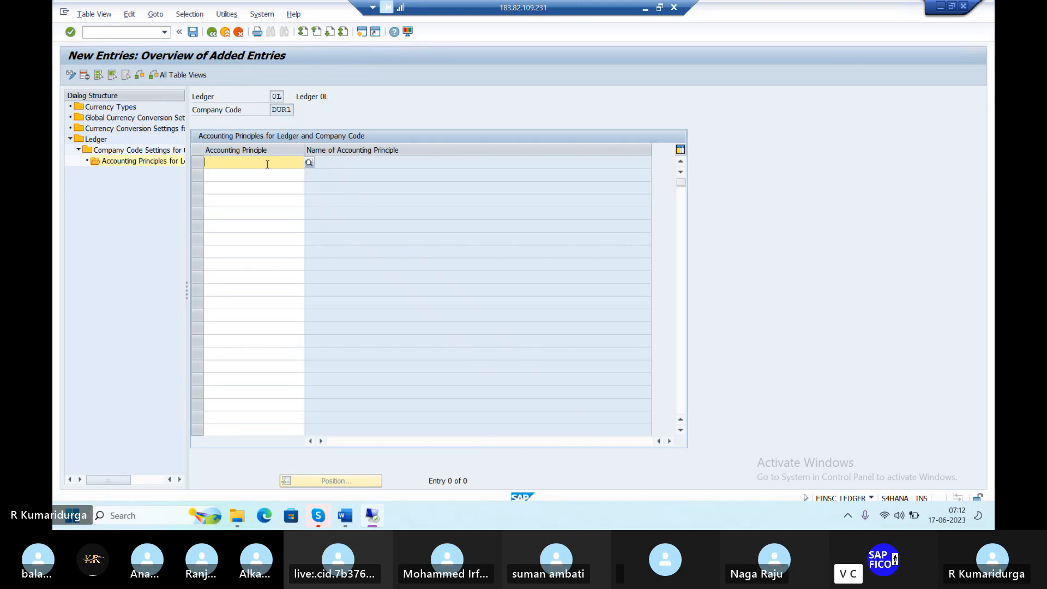
Pick GAAP from the accounting principle value help and confirm it, filling in its name
{"action": "left_click", "coordinate": [308, 164]}
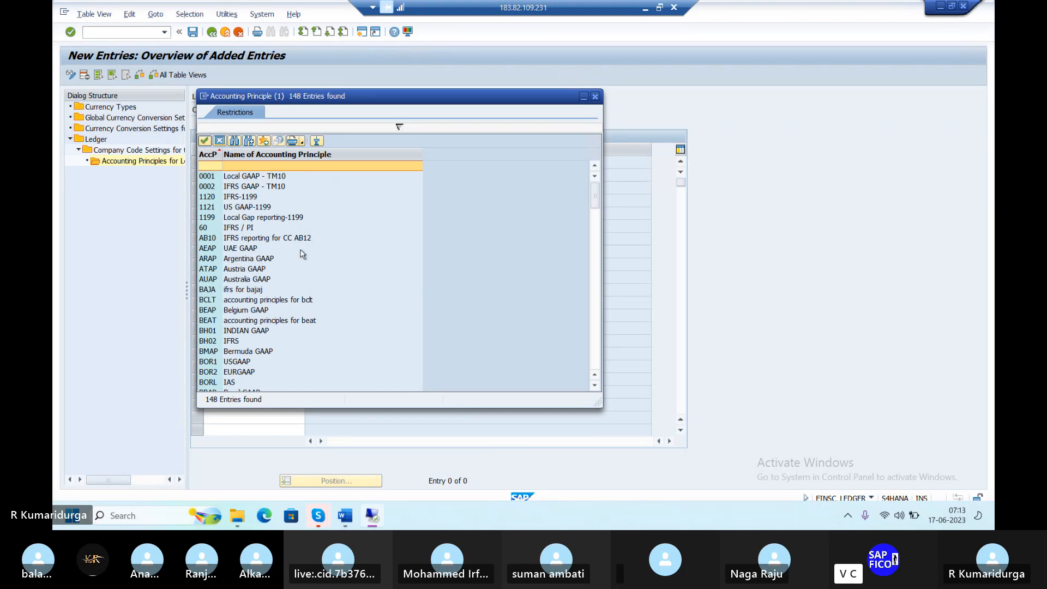
{"action": "left_click", "coordinate": [268, 178]}
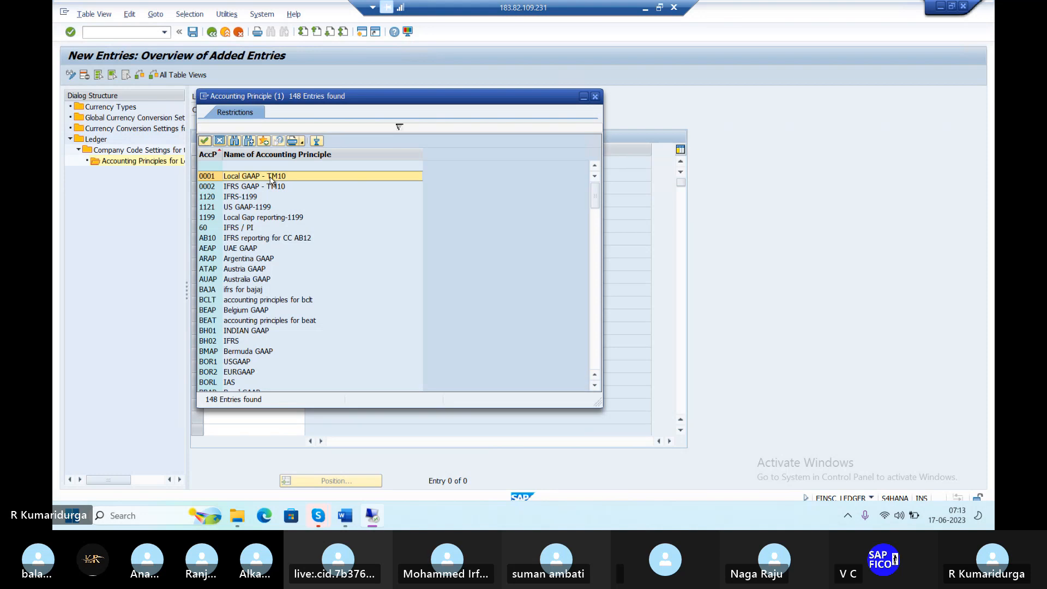
{"action": "scroll", "coordinate": [252, 241], "scroll_direction": "down", "scroll_amount": 5}
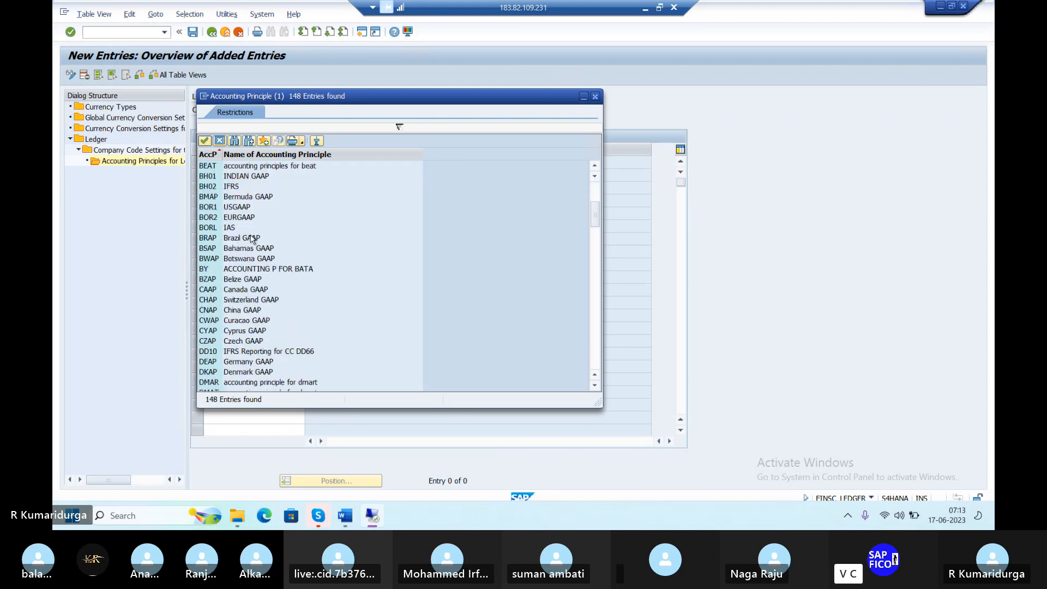
{"action": "scroll", "coordinate": [251, 240], "scroll_direction": "down", "scroll_amount": 6}
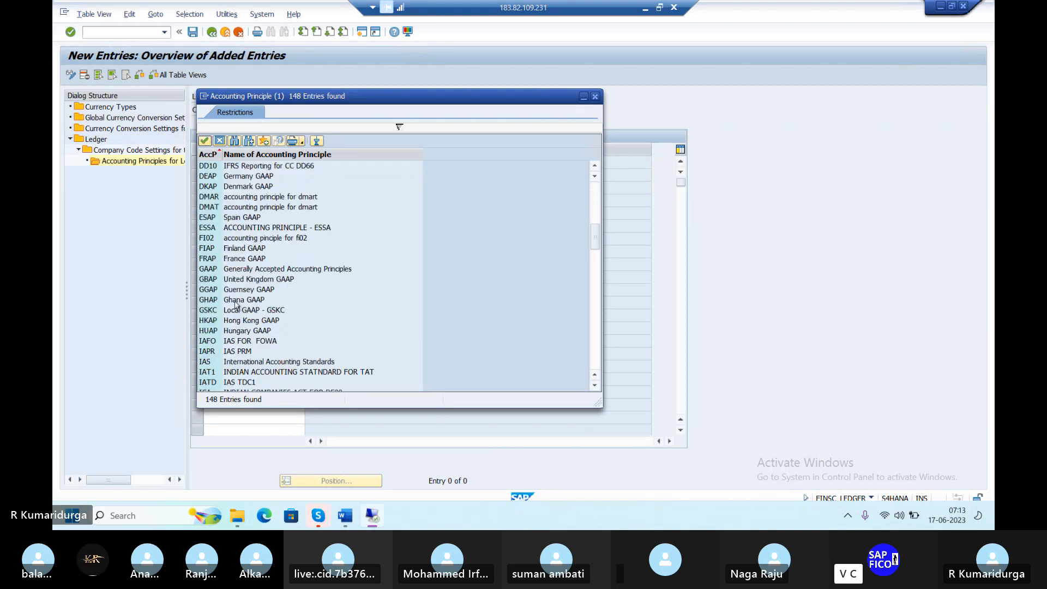
{"action": "left_click", "coordinate": [232, 270]}
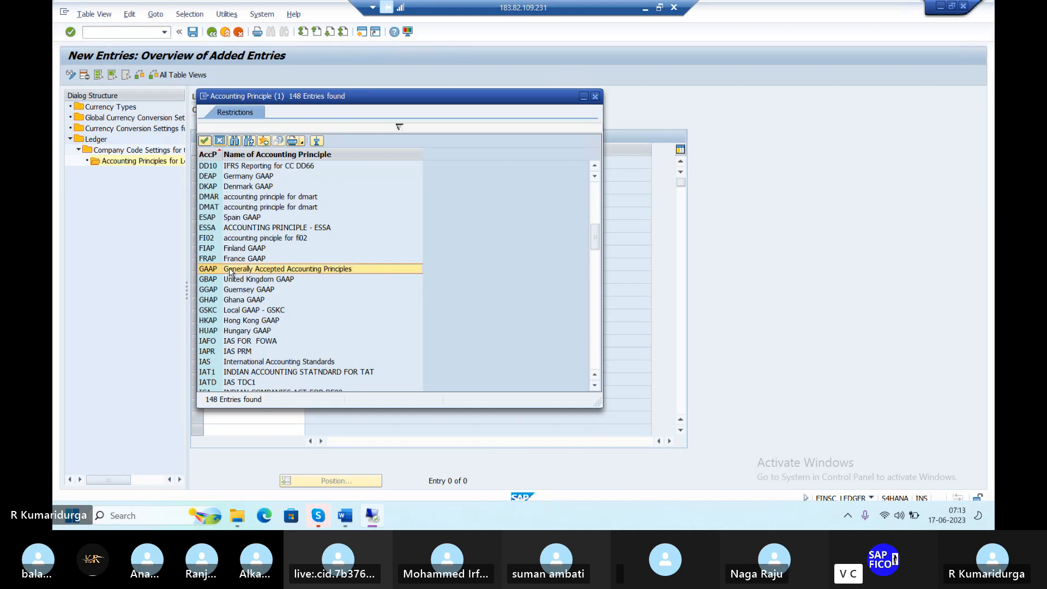
{"action": "double_click", "coordinate": [346, 270]}
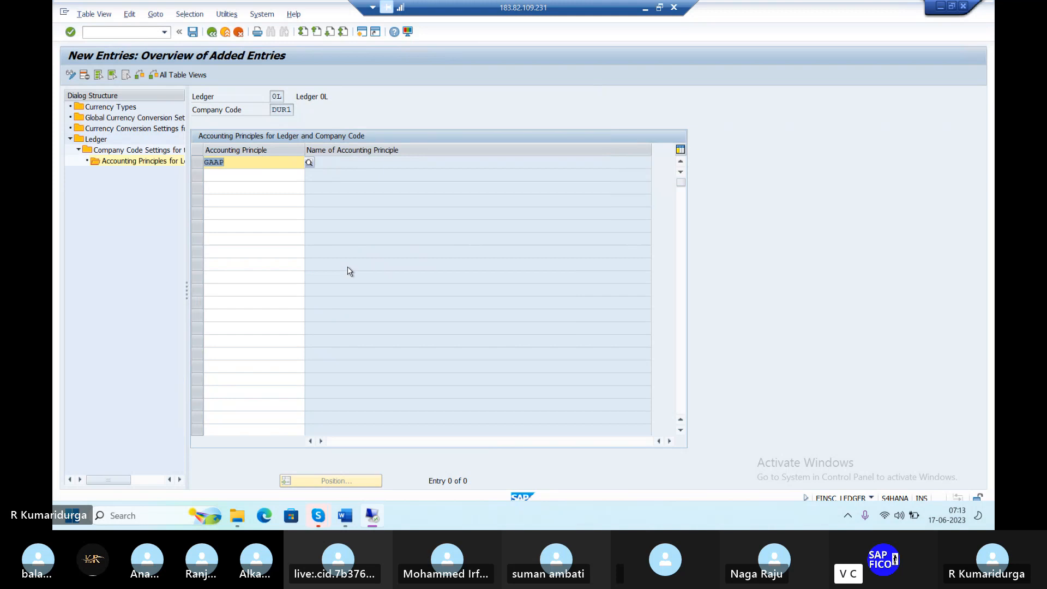
{"action": "left_click", "coordinate": [281, 175]}
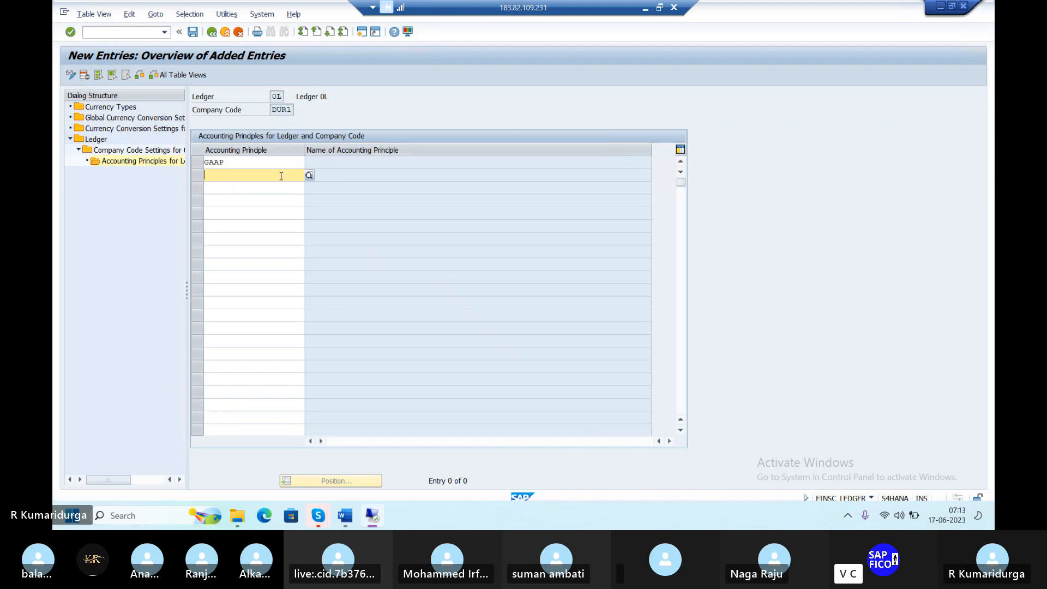
{"action": "key", "text": "Return"}
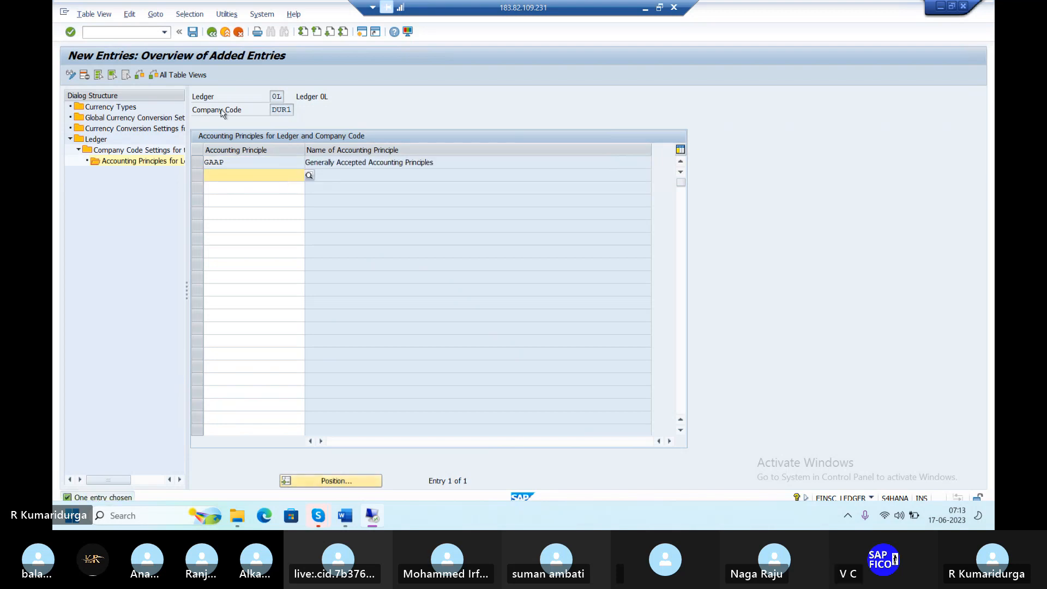
Save the ledger 0L / DUR1 GAAP assignment, passing the consistency check and confirming the customizing request
{"action": "left_click", "coordinate": [194, 34]}
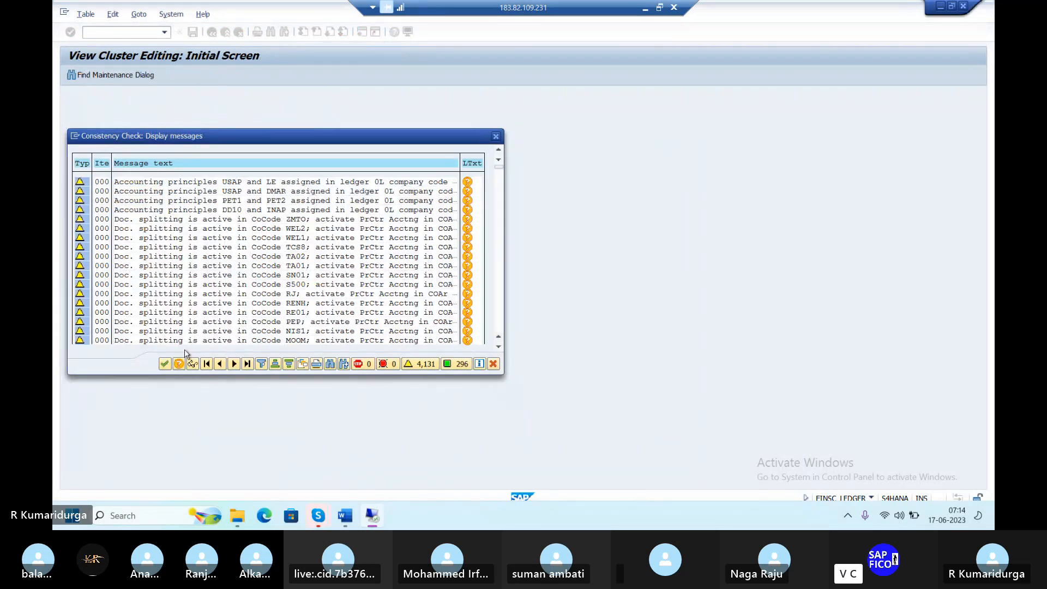
{"action": "left_click", "coordinate": [165, 364]}
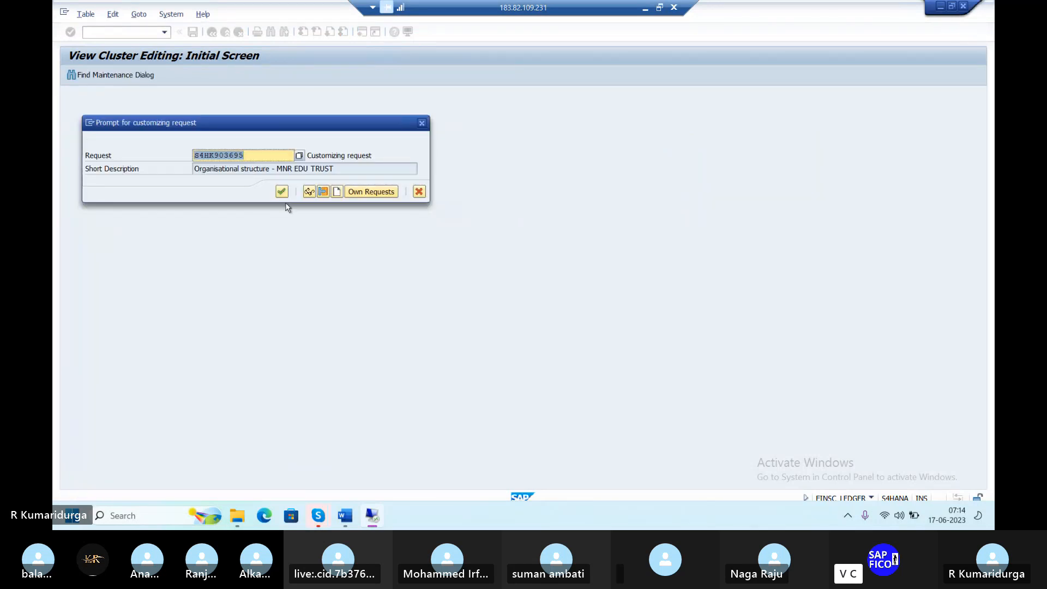
{"action": "left_click", "coordinate": [283, 192]}
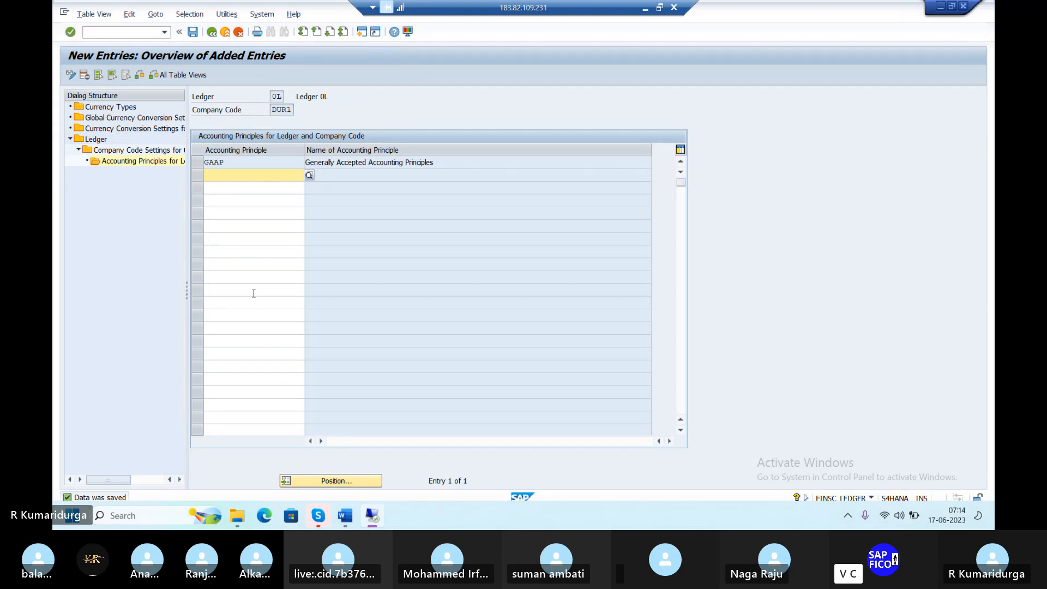
Exit the ledger settings and start an FB50 document with document date 17.06.2023
{"action": "left_click", "coordinate": [119, 33]}
{"action": "type", "text": "/N"}
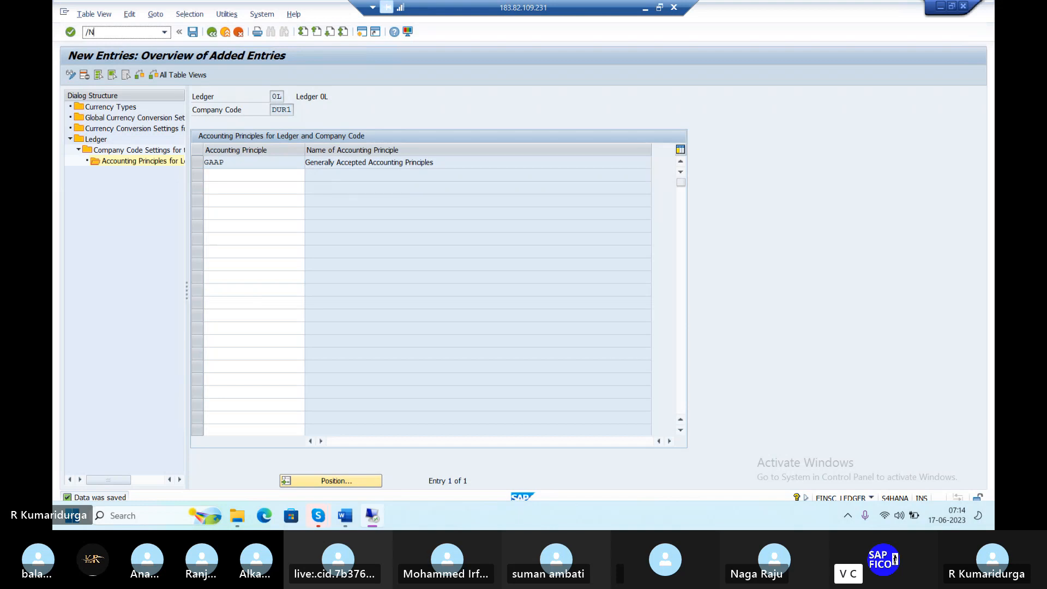
{"action": "key", "text": "Return"}
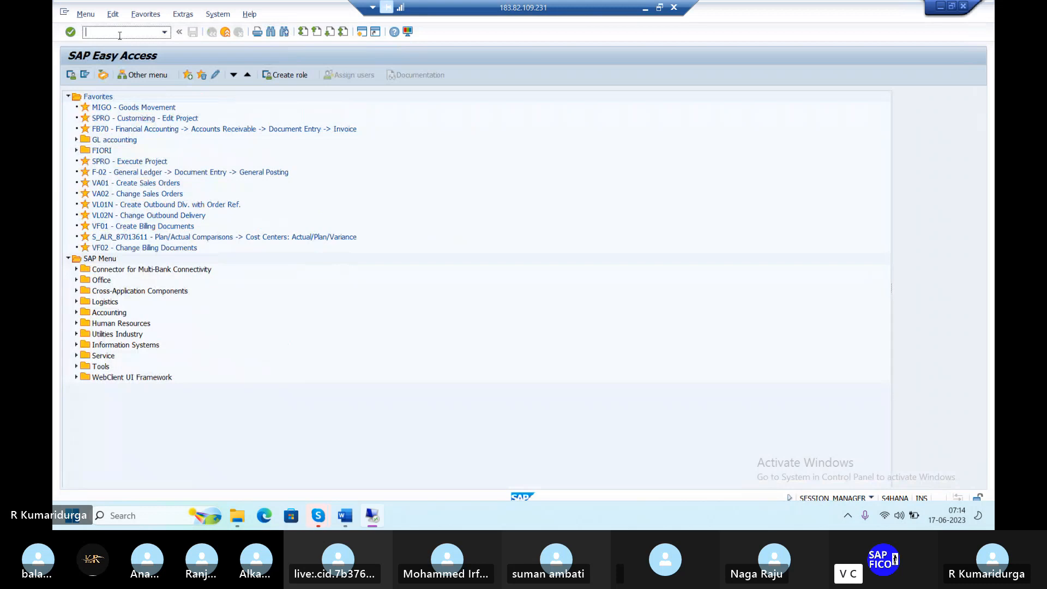
{"action": "type", "text": "/NFB50"}
{"action": "key", "text": "Return"}
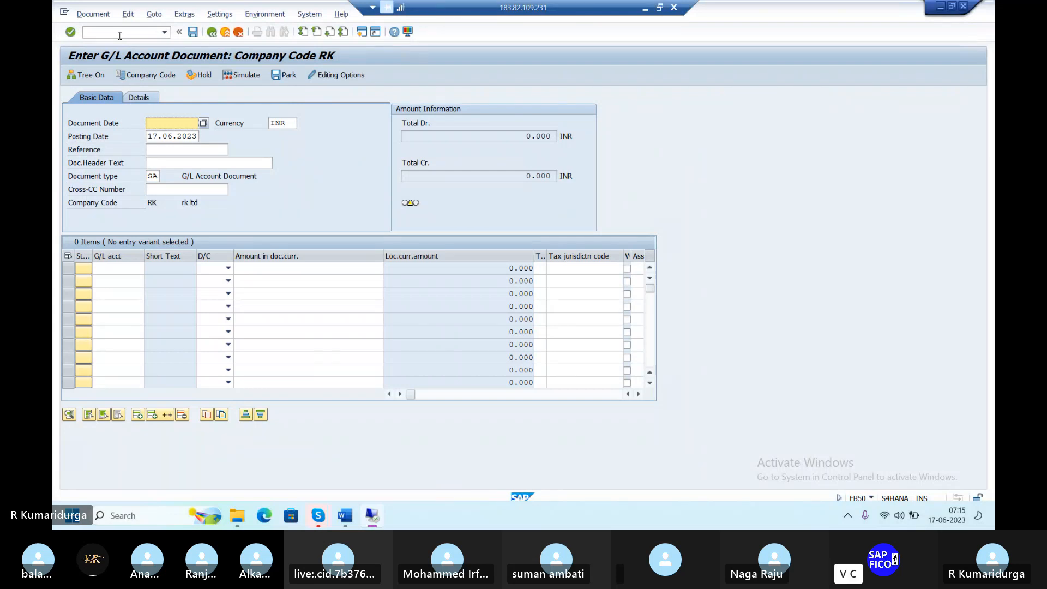
{"action": "type", "text": "173"}
{"action": "key", "text": "BackSpace"}
{"action": "type", "text": ".06.2023"}
Abandon the FB50 entry and open table view maintenance with /NSM30
{"action": "left_click", "coordinate": [119, 36]}
{"action": "type", "text": "/"}
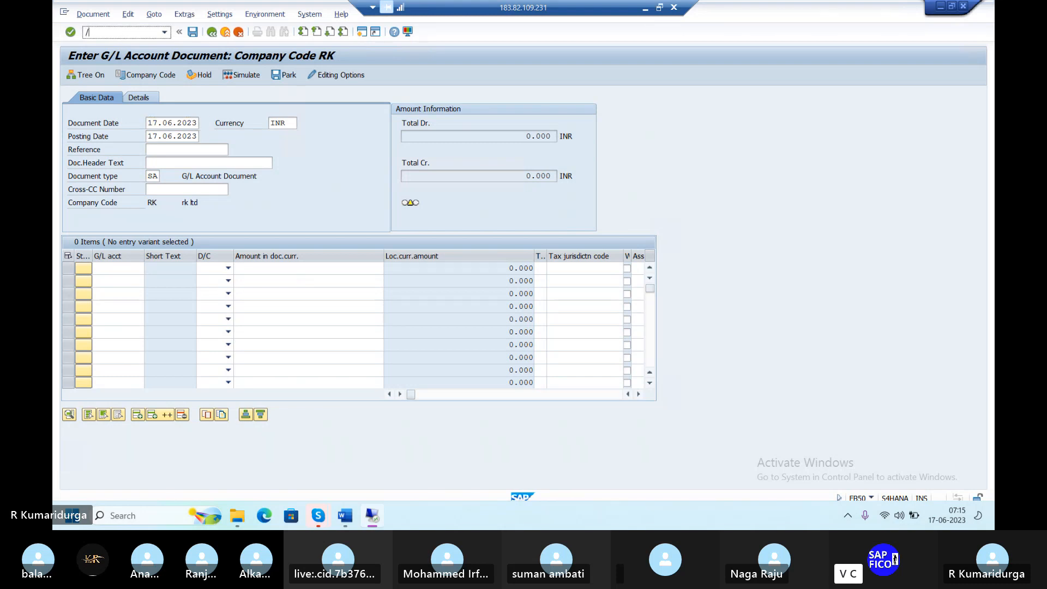
{"action": "type", "text": "n"}
{"action": "key", "text": "Return"}
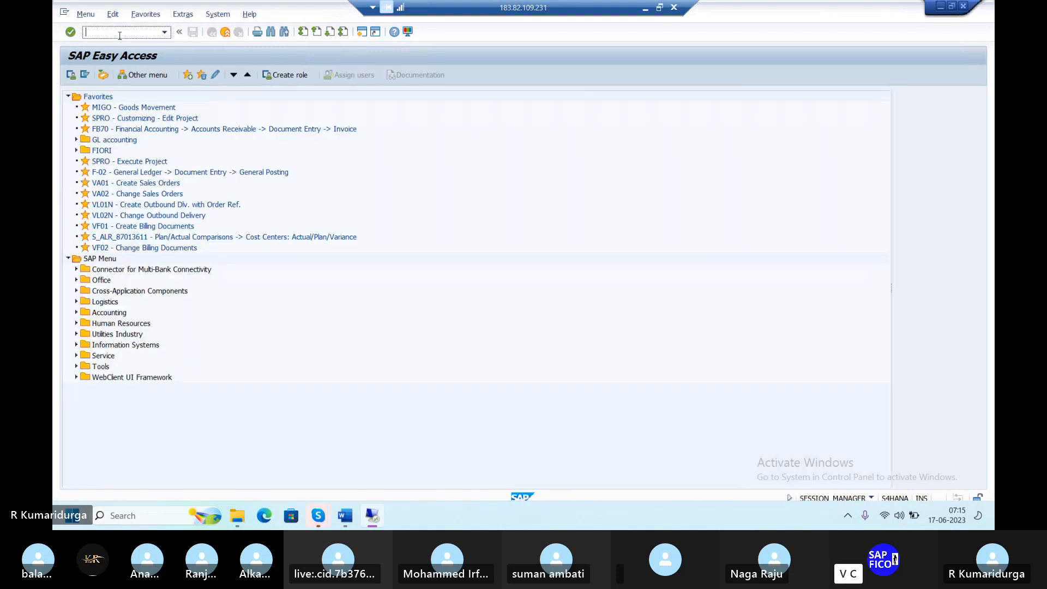
{"action": "type", "text": "/NSM30"}
{"action": "key", "text": "Return"}
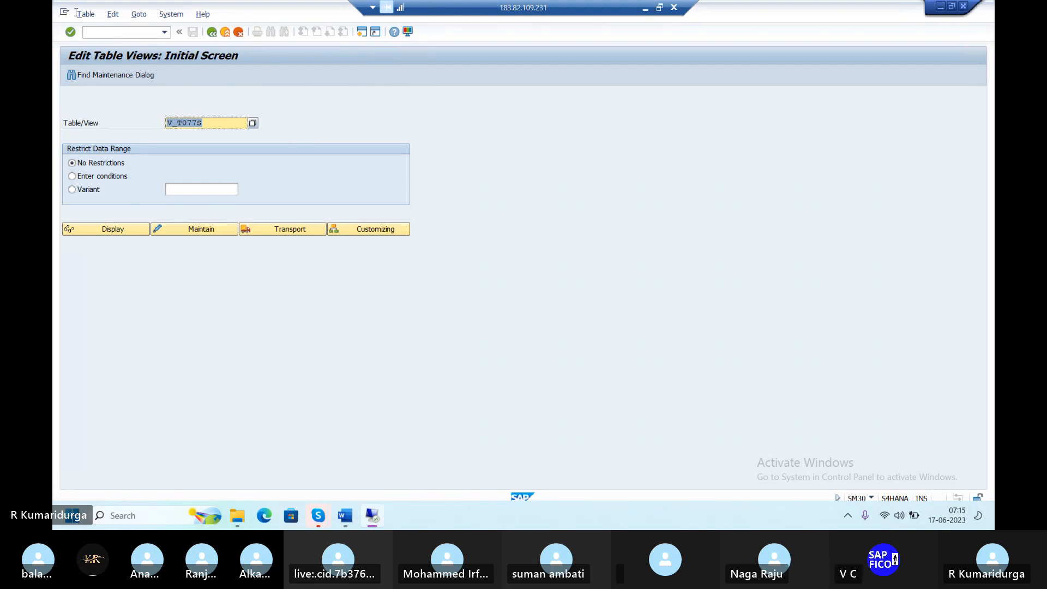
Replace table view V_T077S with V_FAGL_SPLIT_ACT and open it for maintenance
{"action": "left_click", "coordinate": [212, 120]}
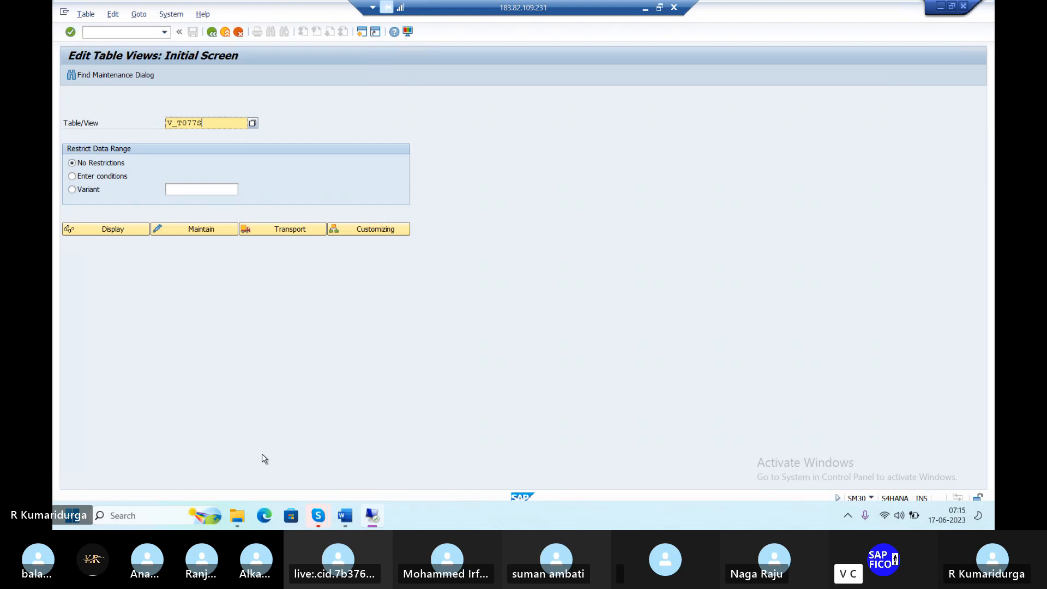
{"action": "mouse_move", "coordinate": [319, 516]}
{"action": "key", "text": "BackSpace"}
{"action": "key", "text": "BackSpace"}
{"action": "key", "text": "BackSpace"}
{"action": "key", "text": "BackSpace"}
{"action": "key", "text": "BackSpace"}
{"action": "type", "text": "FAGL_SPLIT_ACT"}
{"action": "key", "text": "Return"}
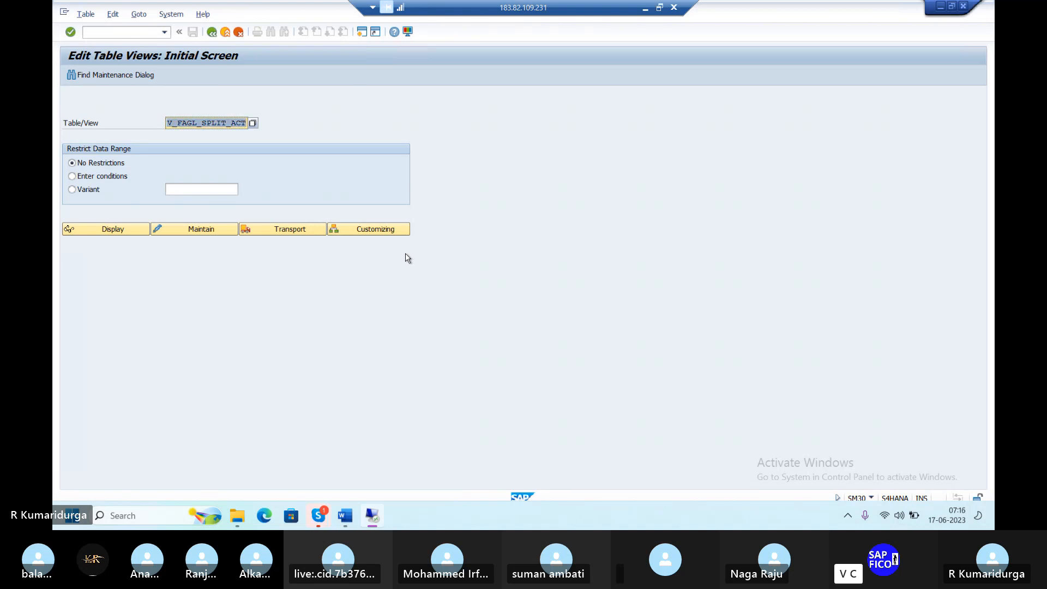
{"action": "left_click", "coordinate": [161, 231]}
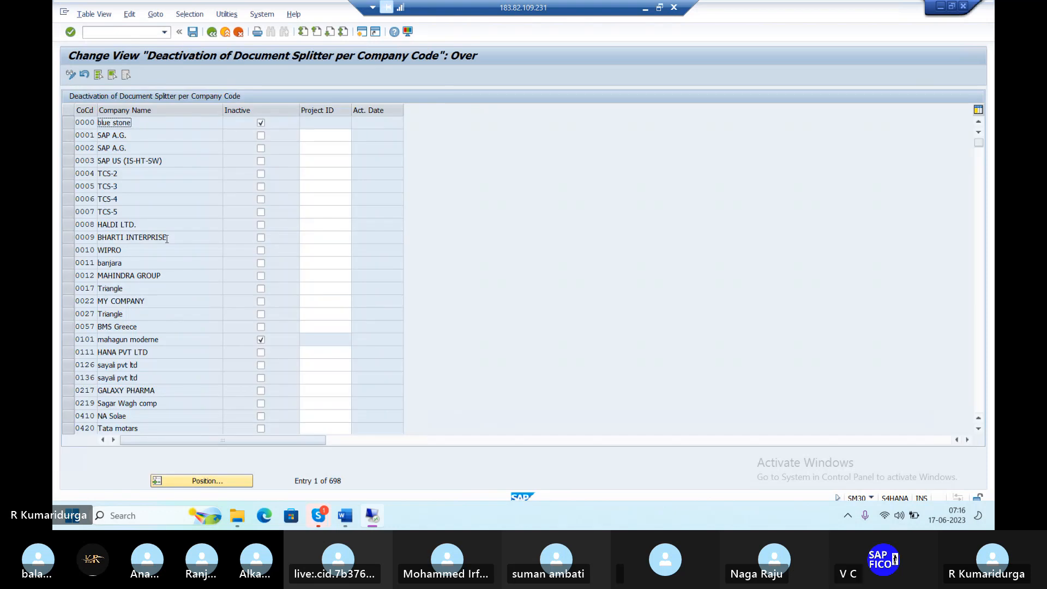
Mark document splitting Inactive for company code DUR1 and save under the customizing request
{"action": "left_click", "coordinate": [232, 486]}
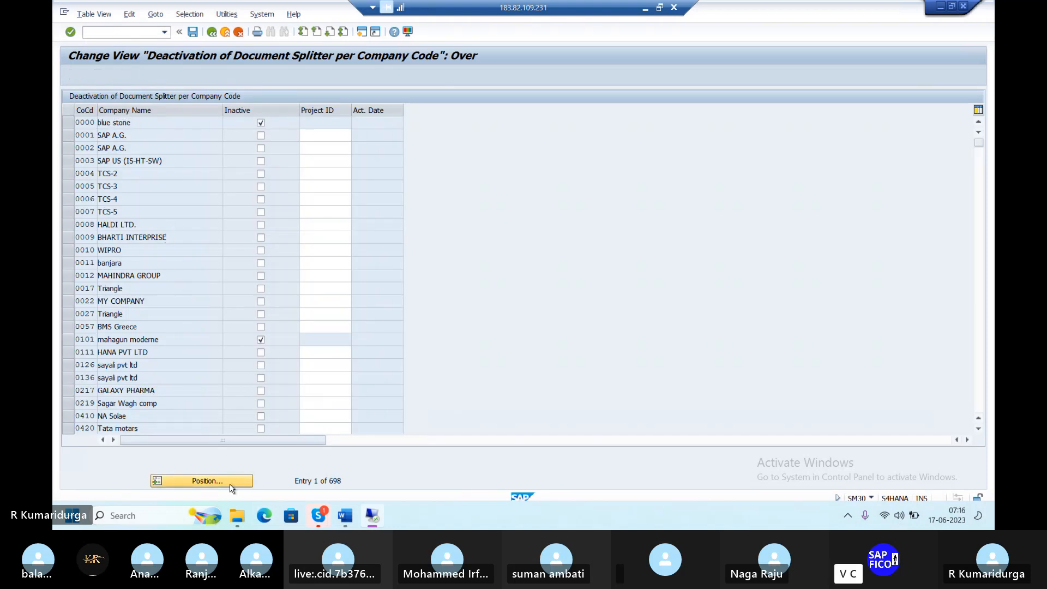
{"action": "type", "text": "DU"}
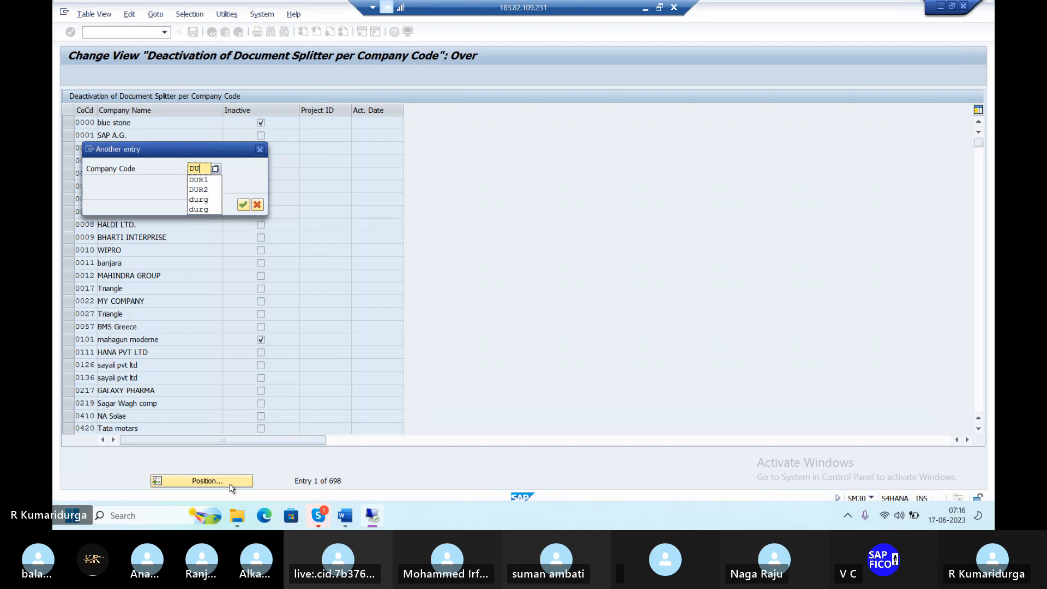
{"action": "key", "text": "Return"}
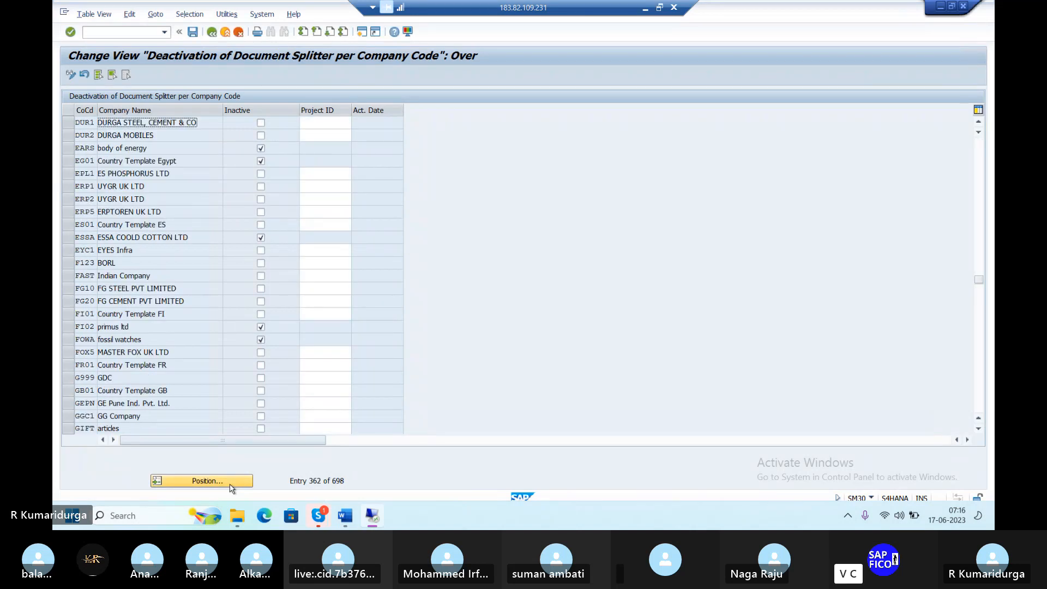
{"action": "left_click", "coordinate": [261, 123]}
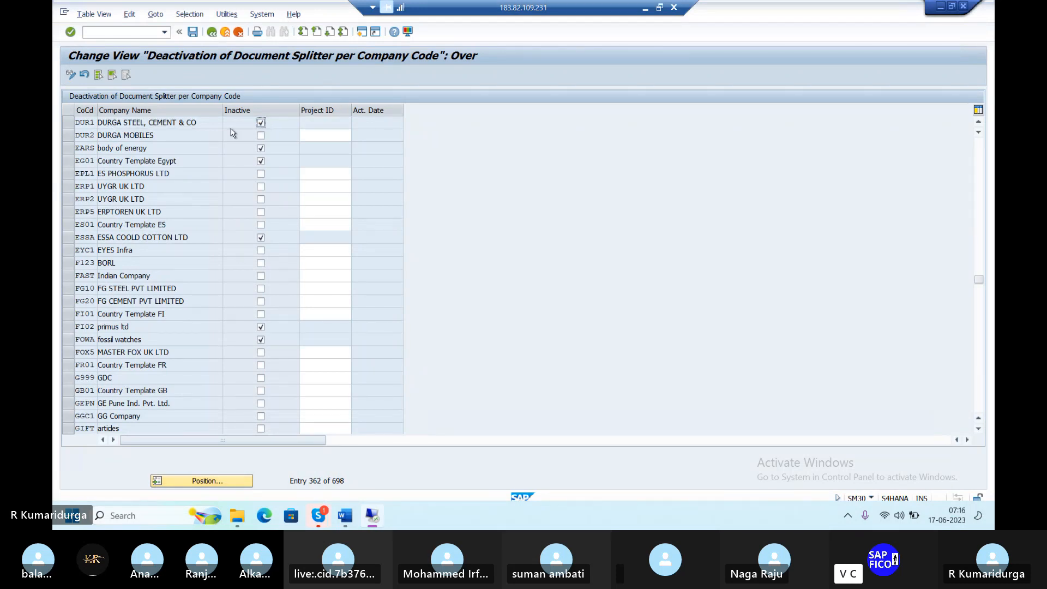
{"action": "left_click", "coordinate": [192, 33]}
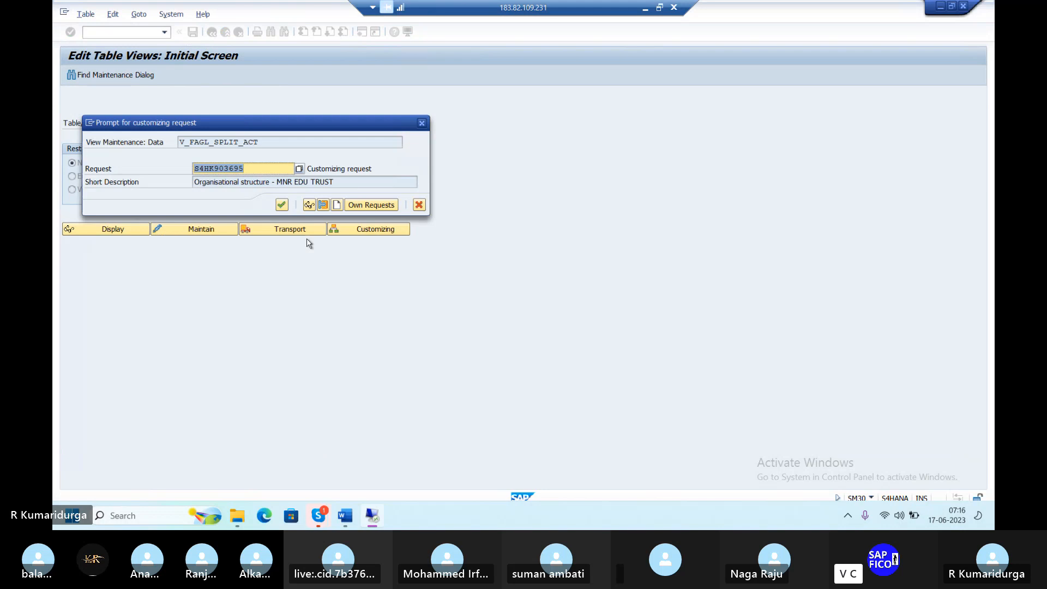
{"action": "key", "text": "Return"}
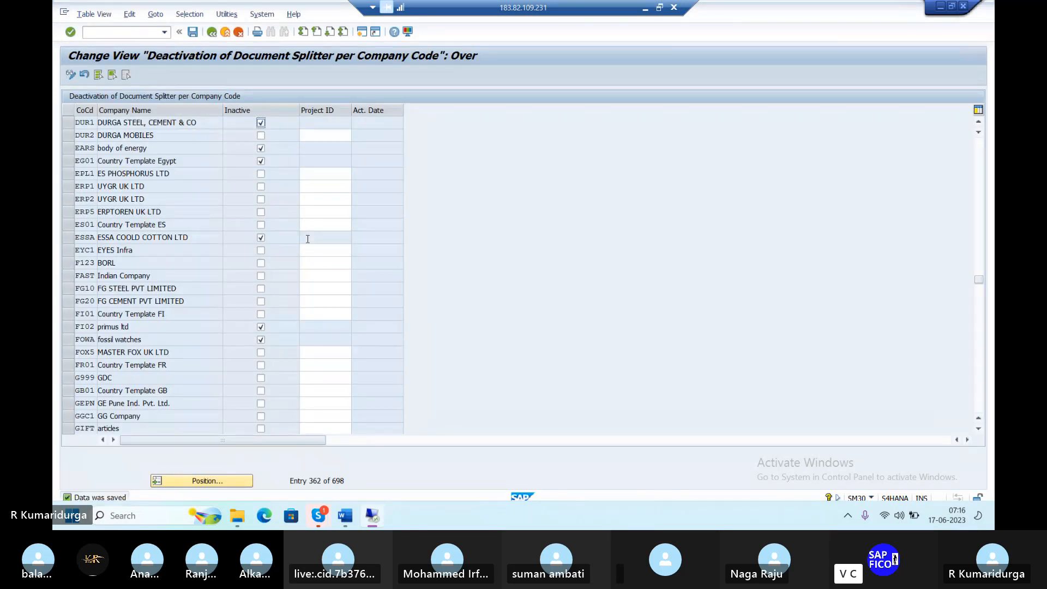
{"action": "left_click", "coordinate": [94, 33]}
Open /nfb60 invoice entry and switch the company code to DUR1
{"action": "type", "text": "/"}
{"action": "type", "text": "nfb60"}
{"action": "key", "text": "Return"}
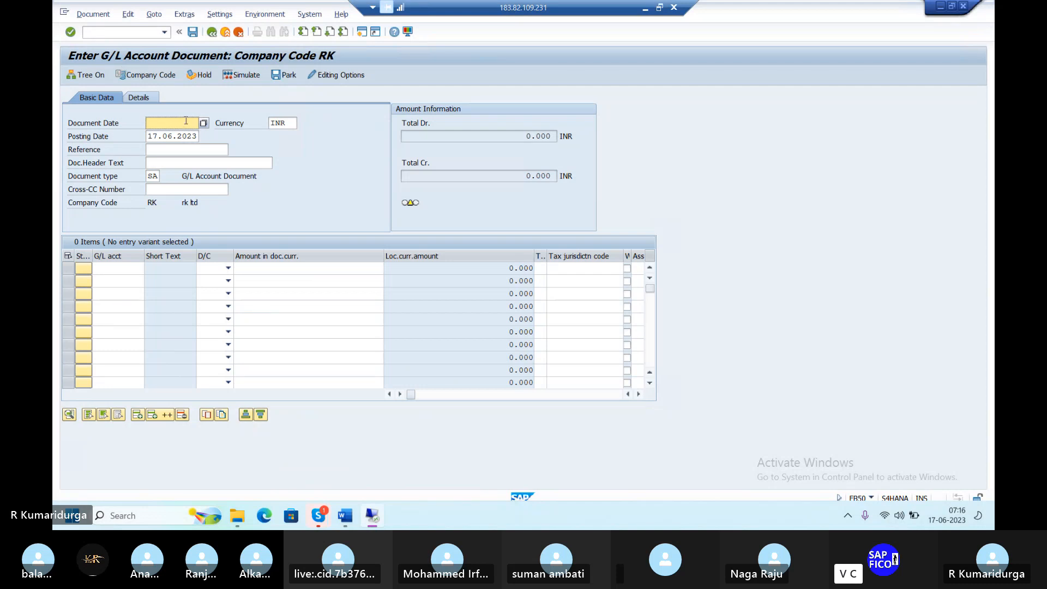
{"action": "type", "text": "17"}
{"action": "key", "text": "BackSpace"}
{"action": "key", "text": "BackSpace"}
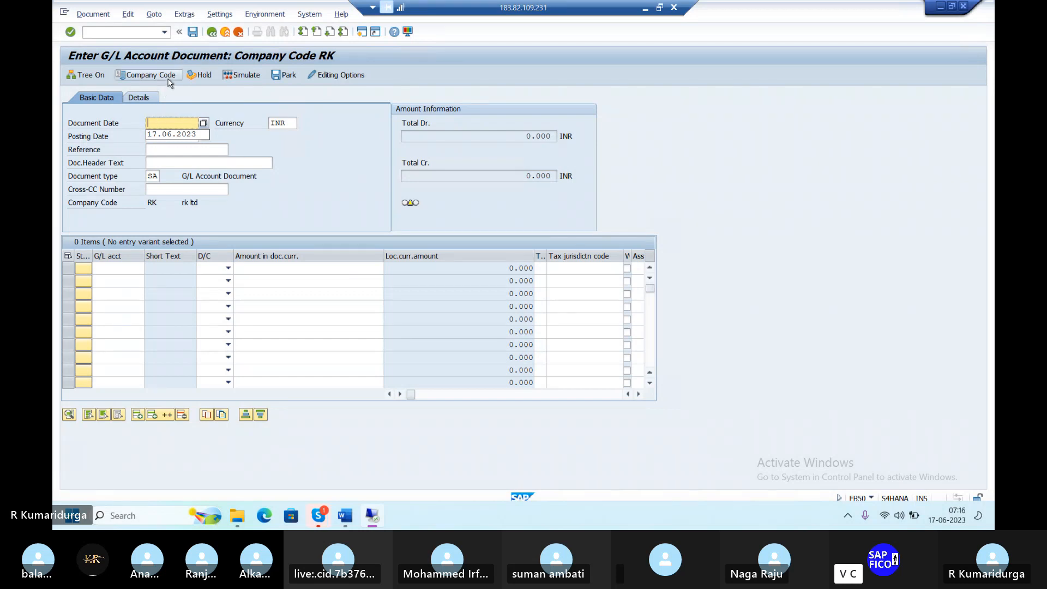
{"action": "left_click", "coordinate": [147, 75]}
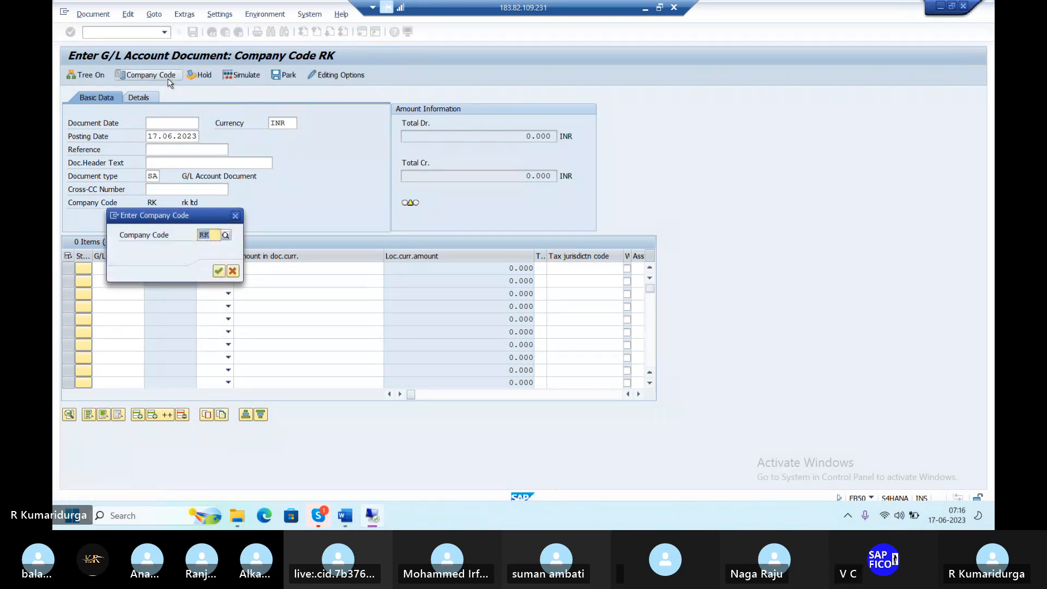
{"action": "type", "text": "DUR"}
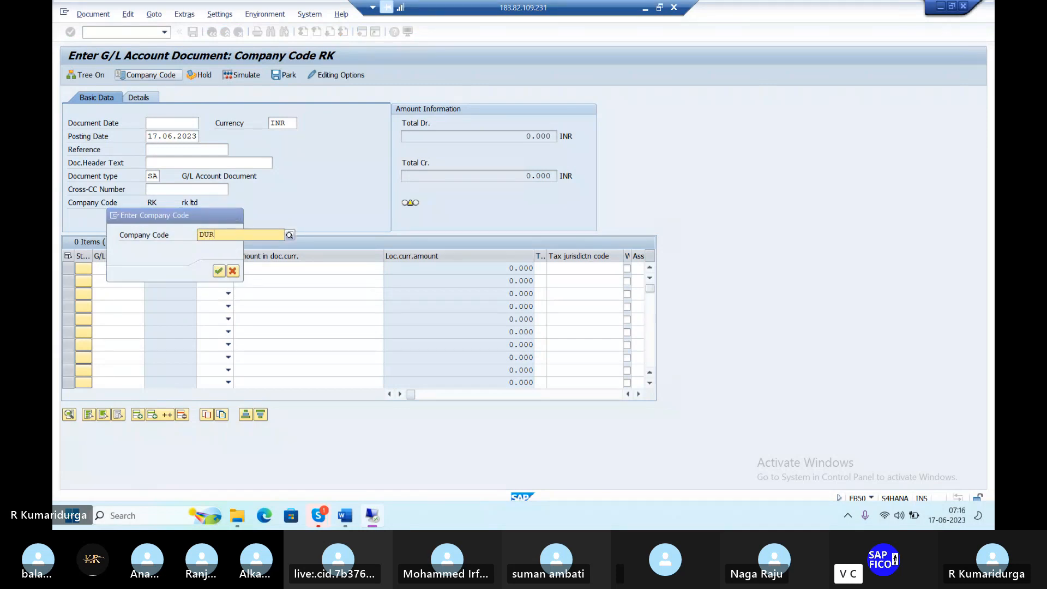
{"action": "type", "text": "1"}
{"action": "key", "text": "Return"}
{"action": "key", "text": "Return"}
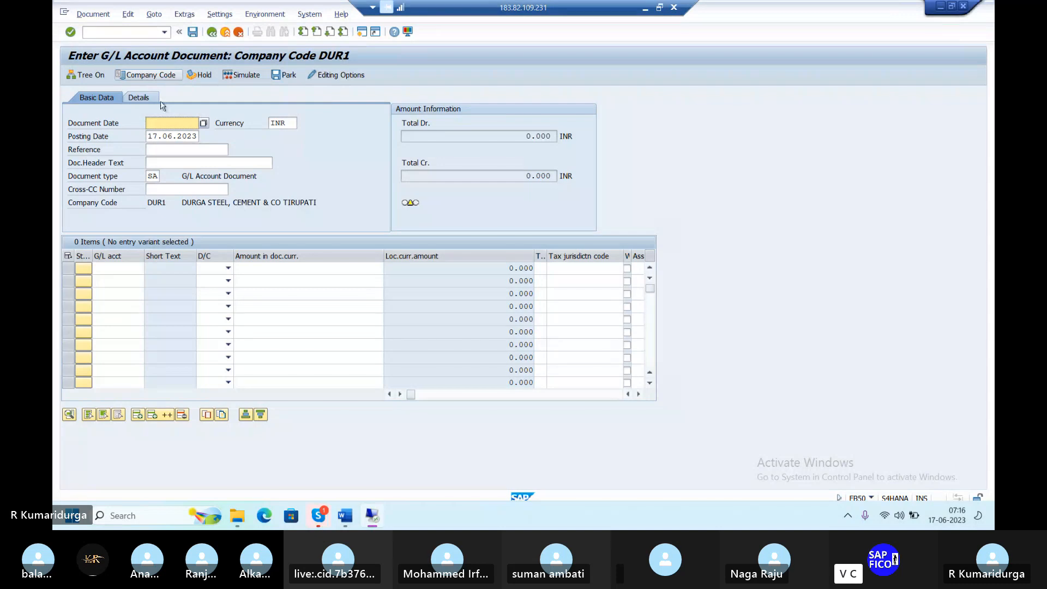
Enter document date 17.06.2023, reference DUR1 and header text RENT INVOICE POSTING
{"action": "type", "text": "17"}
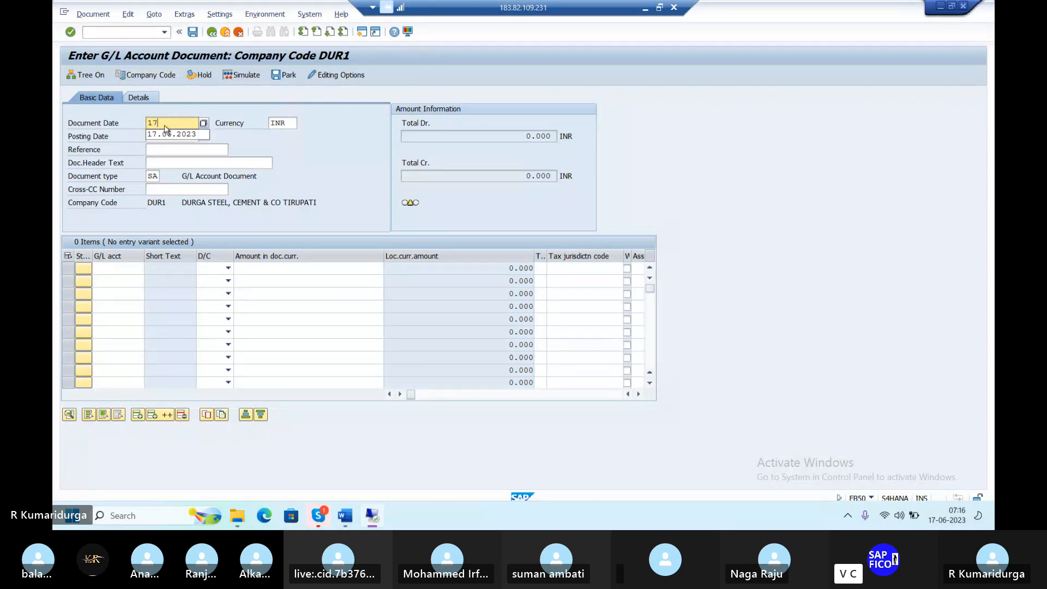
{"action": "type", "text": ".06.200"}
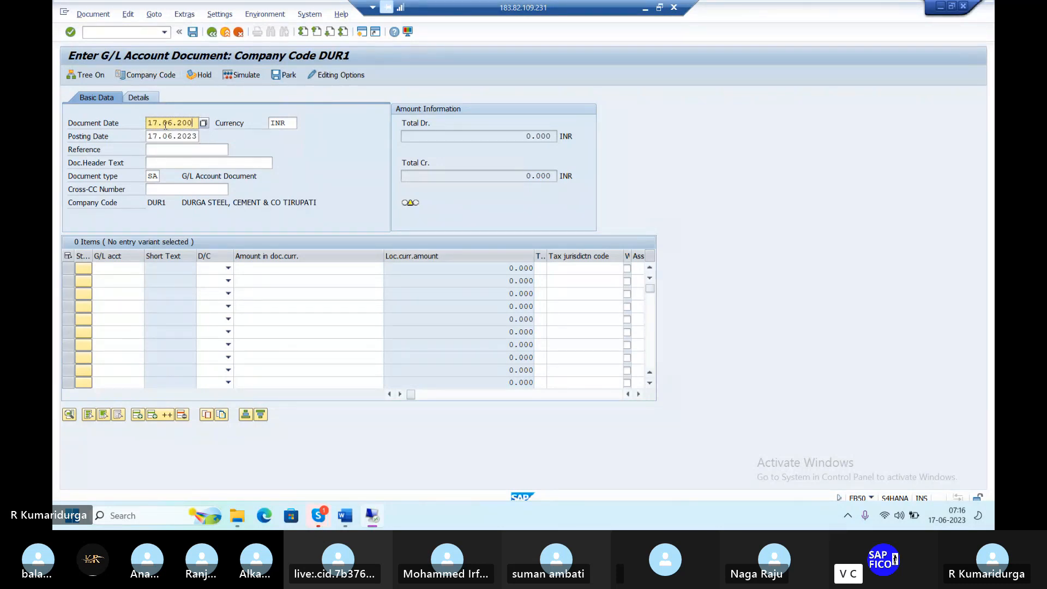
{"action": "key", "text": "BackSpace"}
{"action": "type", "text": "23"}
{"action": "key", "text": "Tab"}
{"action": "key", "text": "Tab"}
{"action": "key", "text": "Tab"}
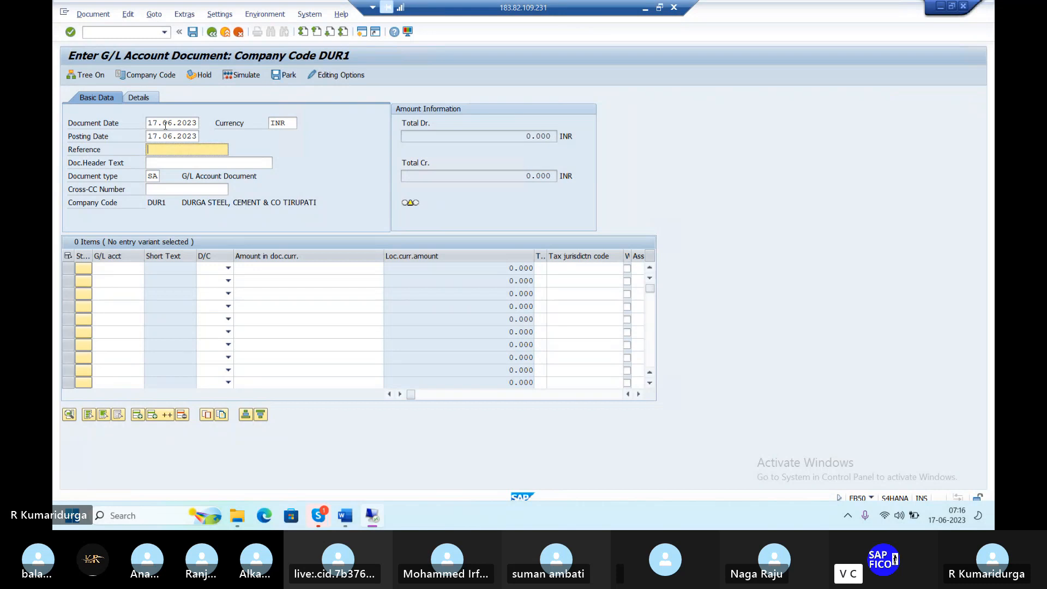
{"action": "type", "text": "DUR1"}
{"action": "key", "text": "Tab"}
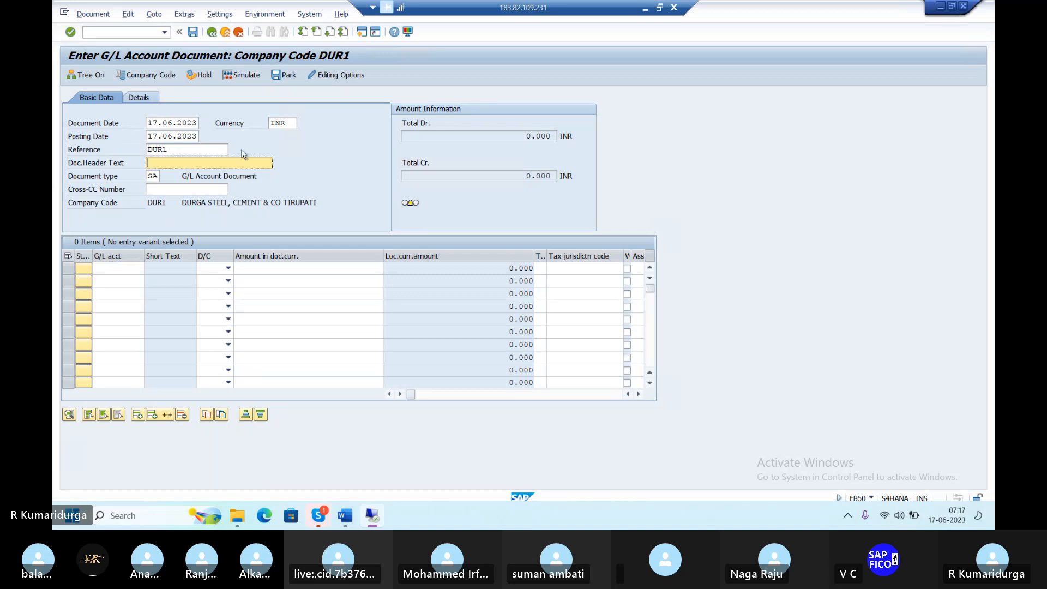
{"action": "type", "text": "RENT IN"}
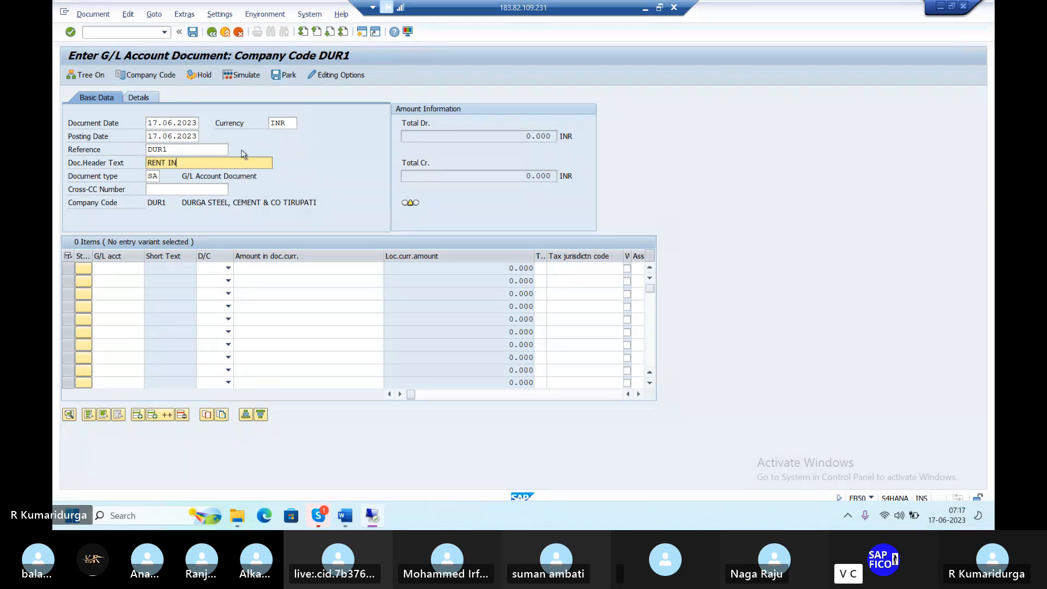
{"action": "type", "text": "VOICE POSTING"}
Pick G/L account 400200 RENT ACCOUNT for the first line from the DUR1 account list
{"action": "left_click", "coordinate": [124, 268]}
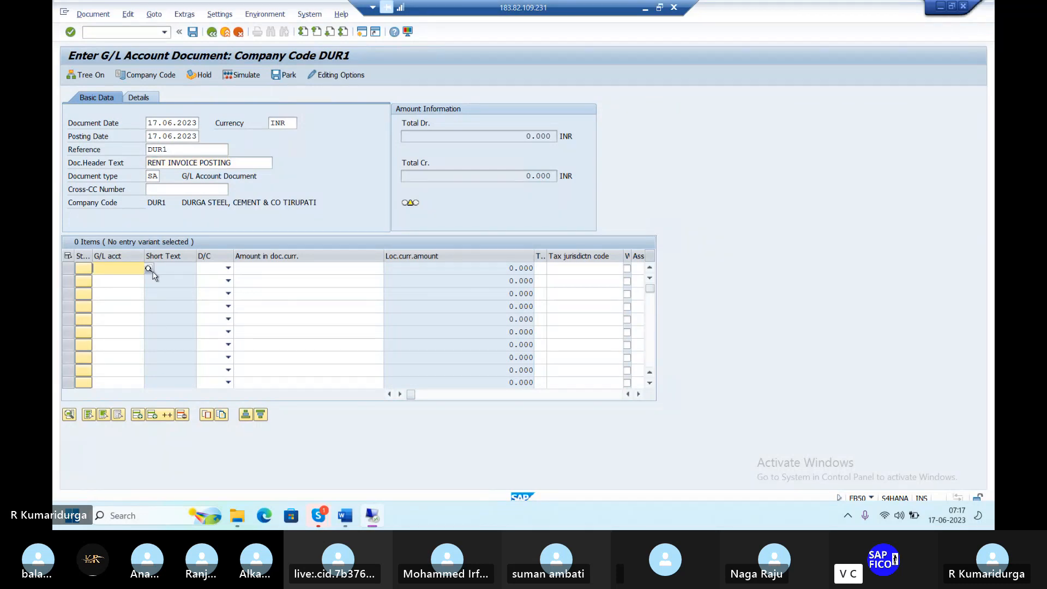
{"action": "left_click", "coordinate": [149, 268]}
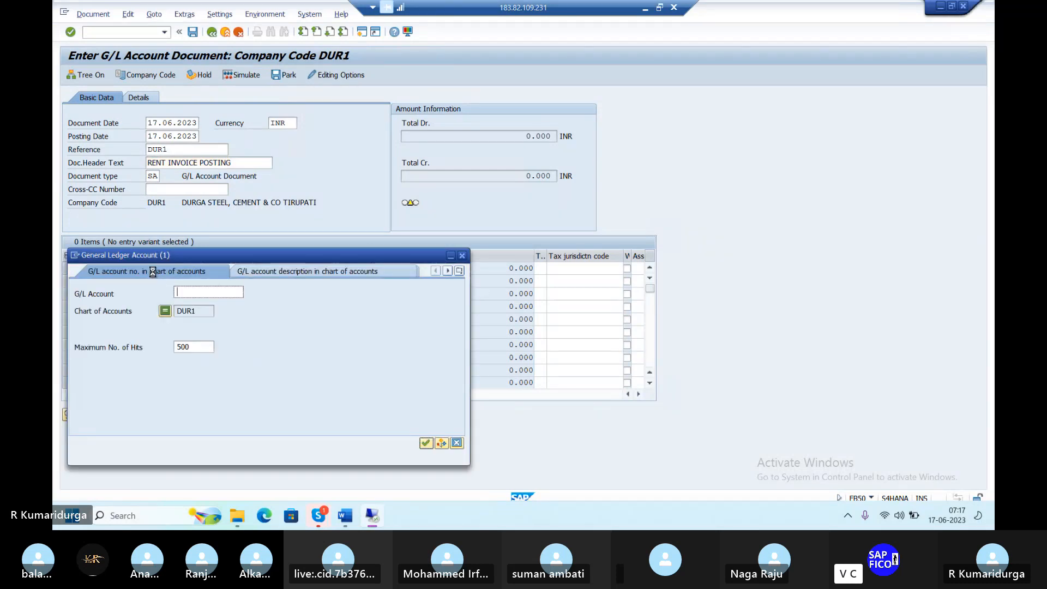
{"action": "key", "text": "Return"}
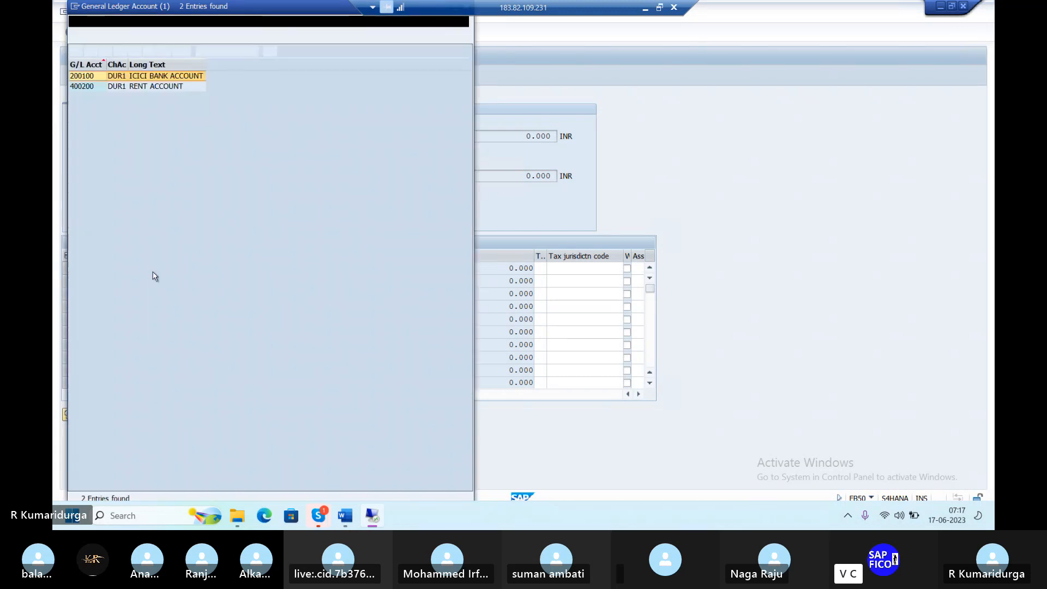
{"action": "left_click", "coordinate": [160, 88]}
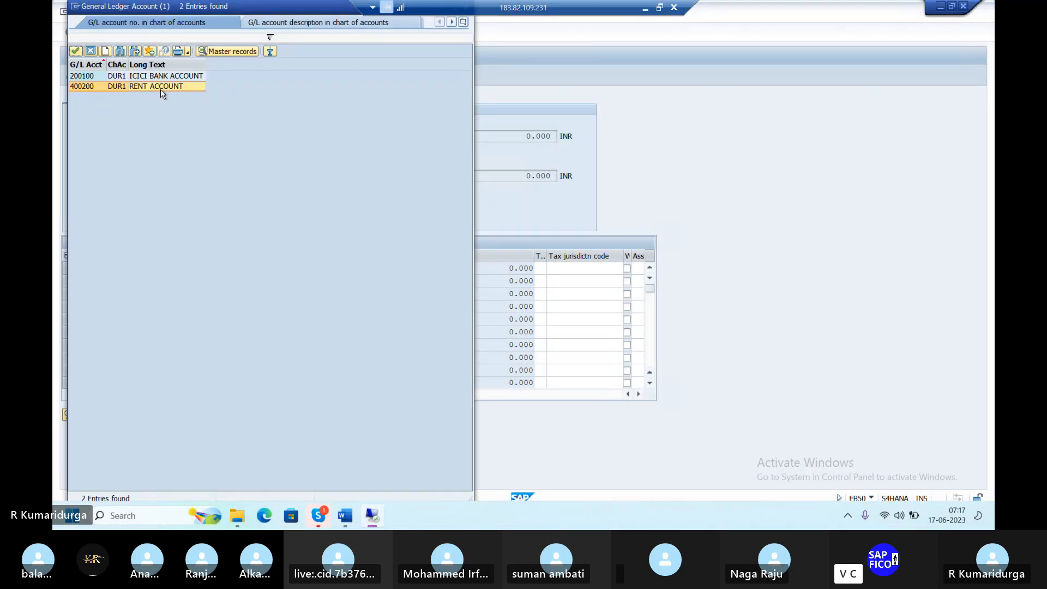
{"action": "double_click", "coordinate": [160, 90]}
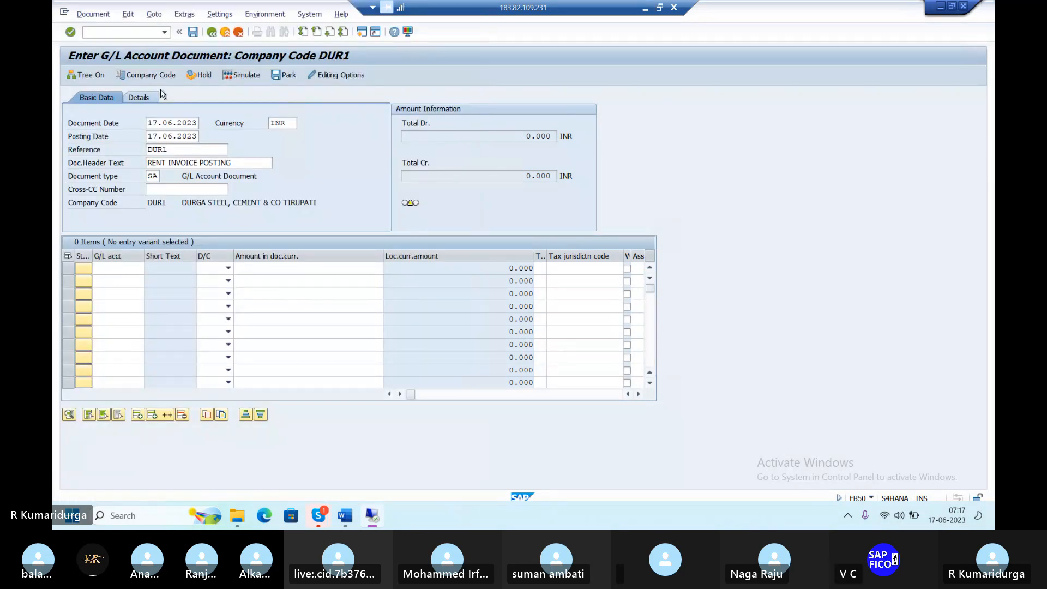
{"action": "key", "text": "Tab"}
Make the first line a 5000 debit and check it, raising the DUR1 tolerance warning
{"action": "type", "text": "d"}
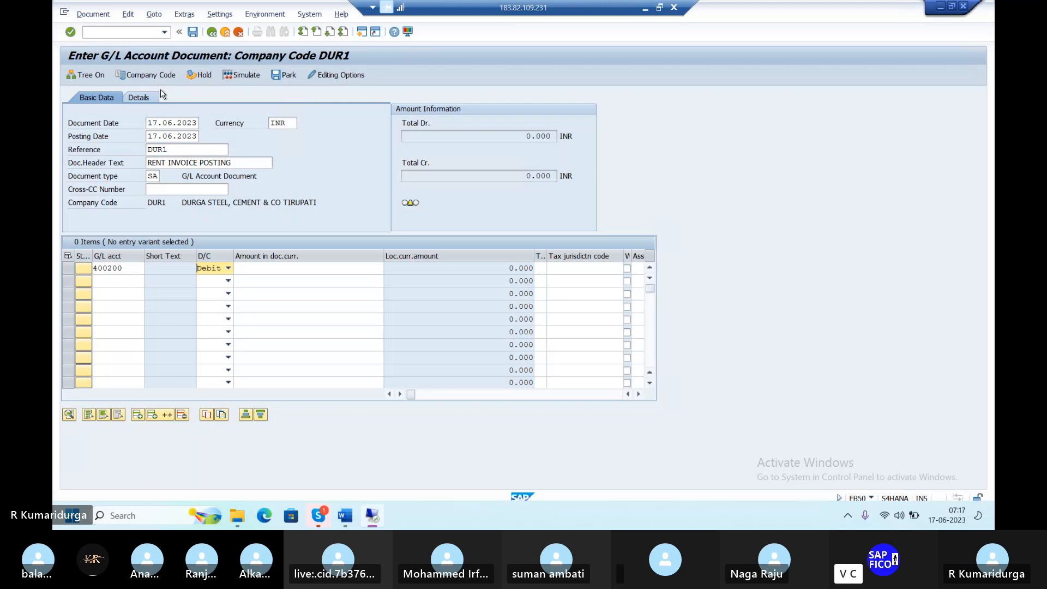
{"action": "key", "text": "Tab"}
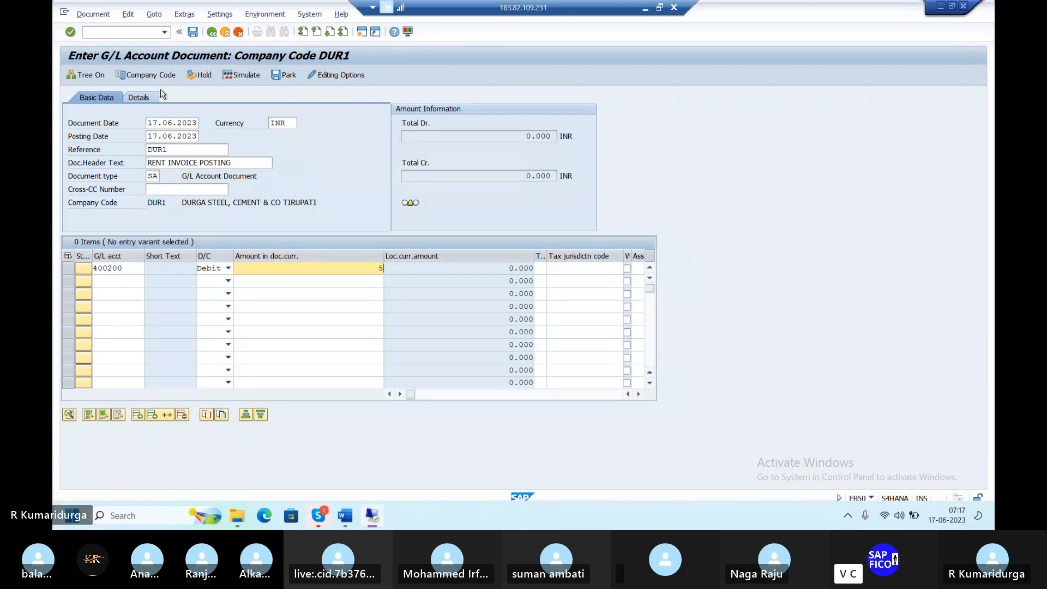
{"action": "type", "text": "5000"}
{"action": "key", "text": "Tab"}
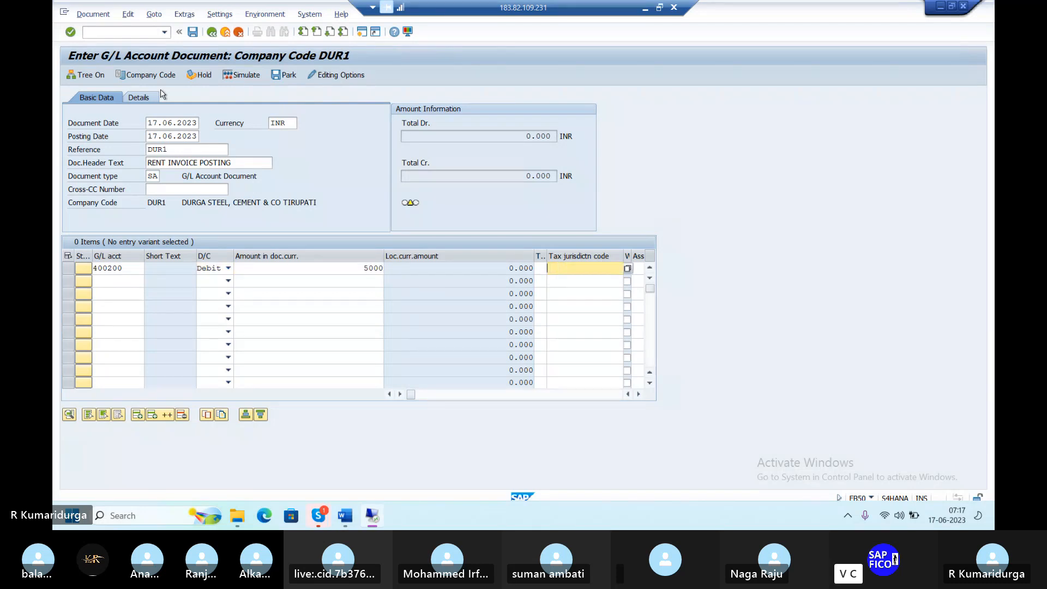
{"action": "key", "text": "Tab"}
{"action": "key", "text": "Tab"}
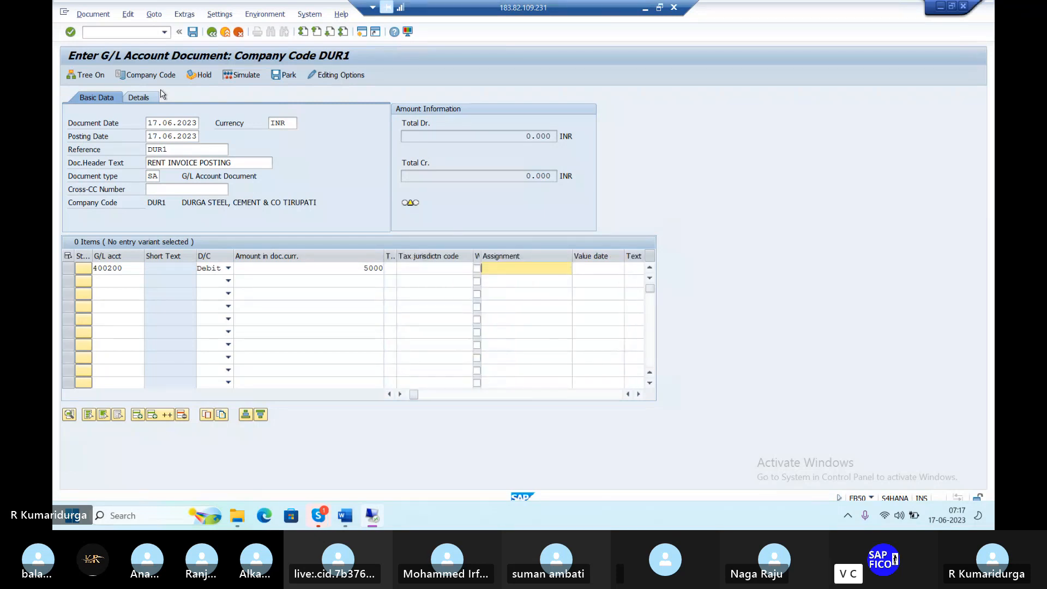
{"action": "key", "text": "Tab"}
{"action": "key", "text": "Tab"}
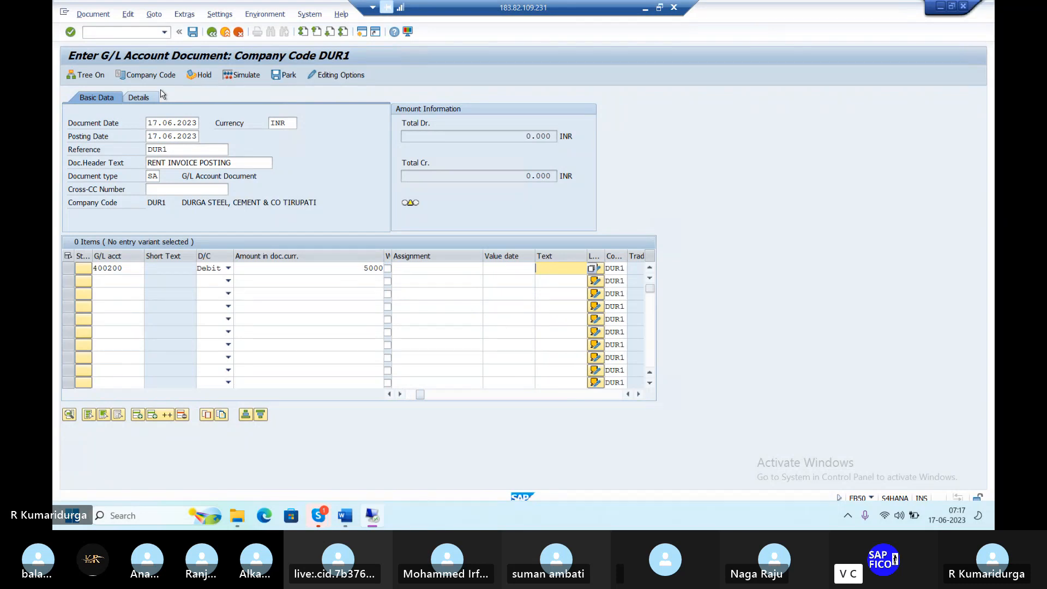
{"action": "key", "text": "Tab"}
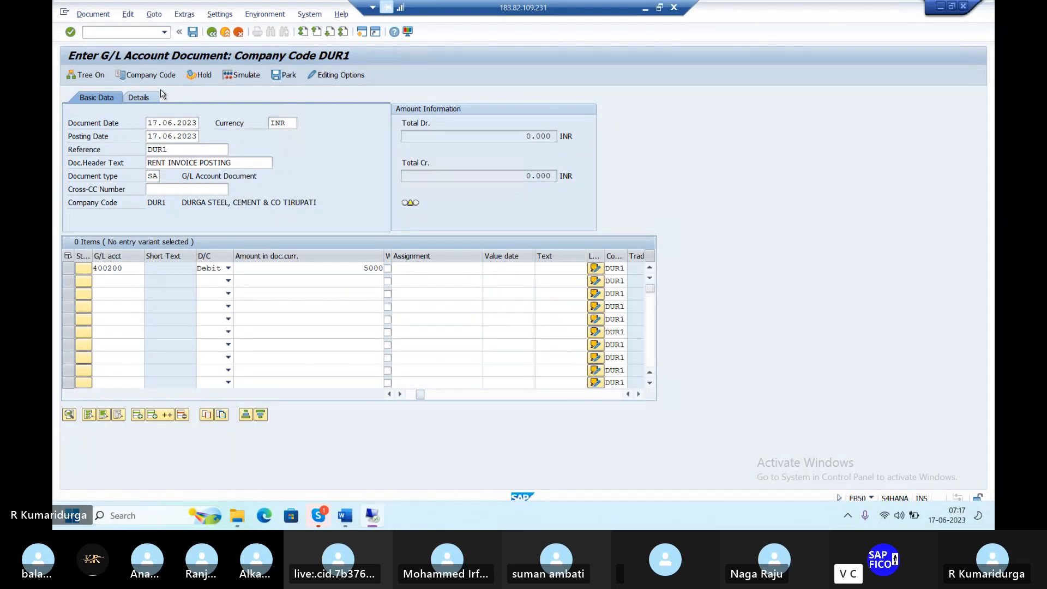
{"action": "key", "text": "Return"}
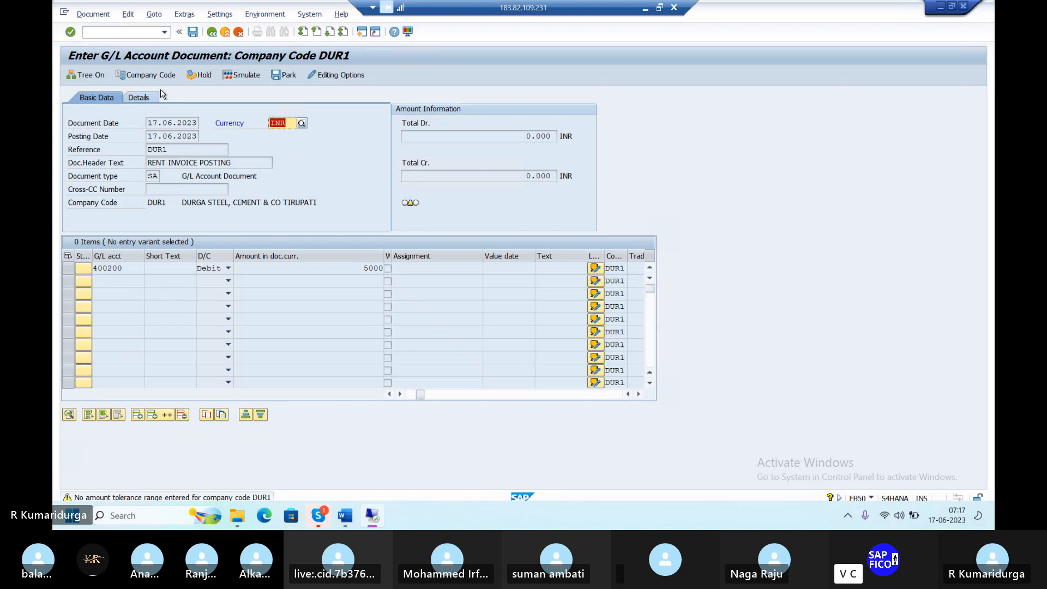
Leave document entry and run /NOBA3 to reach the user tolerance group assignments
{"action": "left_click", "coordinate": [146, 32]}
{"action": "type", "text": "/n"}
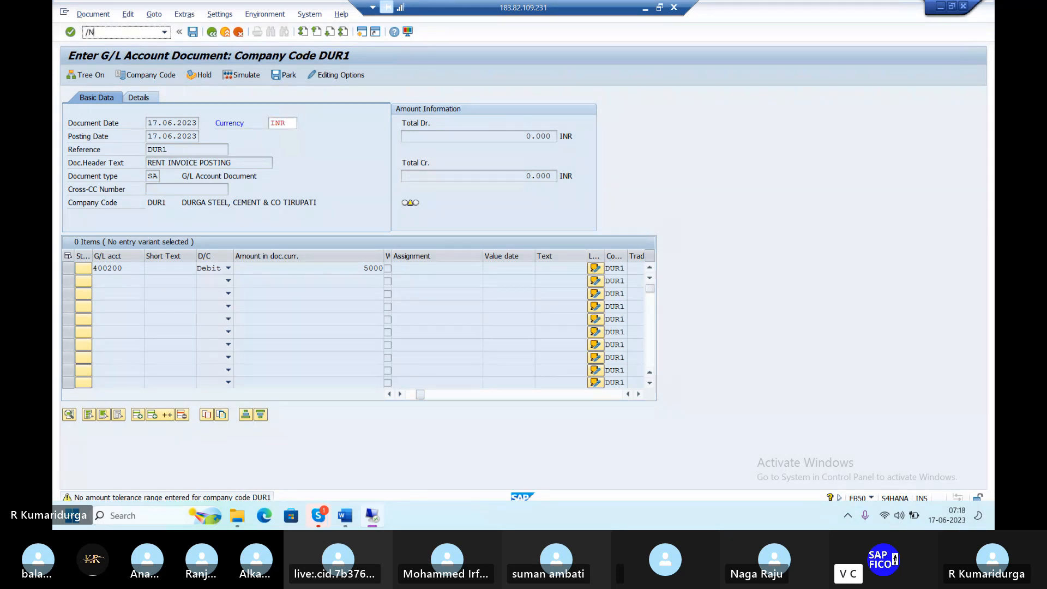
{"action": "key", "text": "Return"}
{"action": "type", "text": "/"}
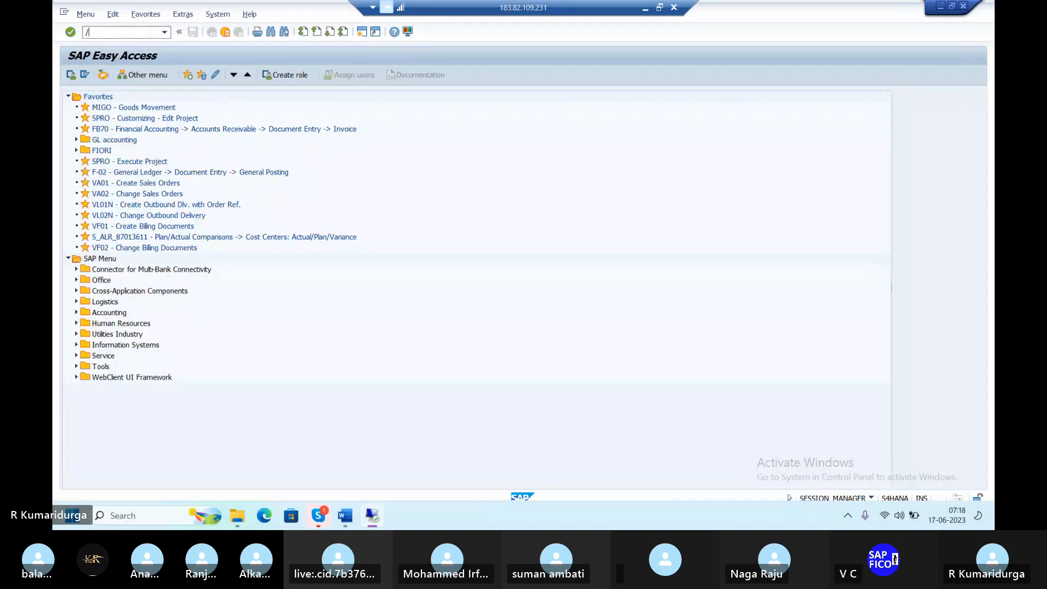
{"action": "type", "text": "NOBA3"}
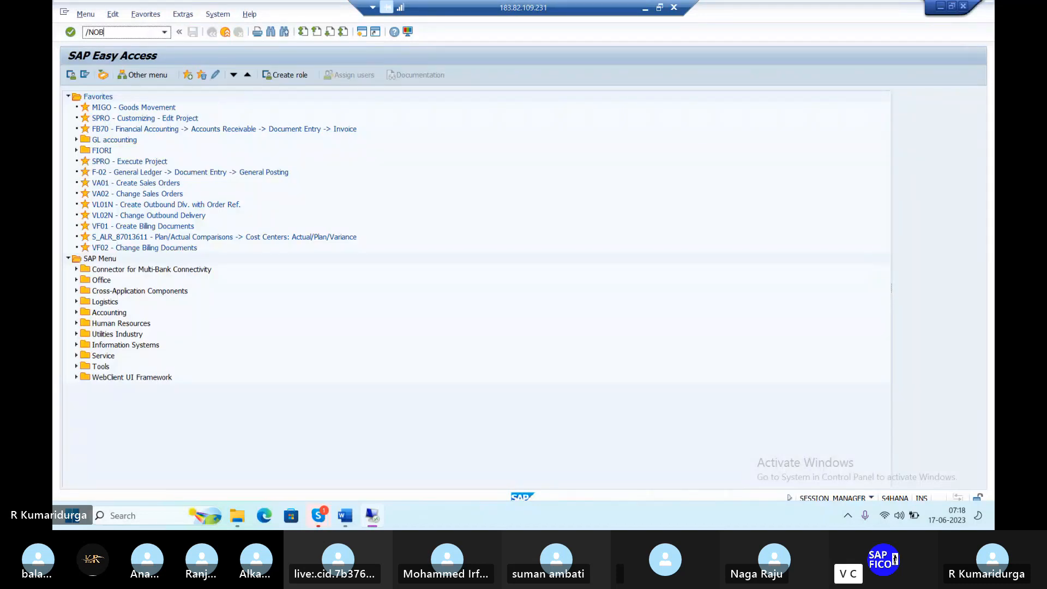
{"action": "key", "text": "Return"}
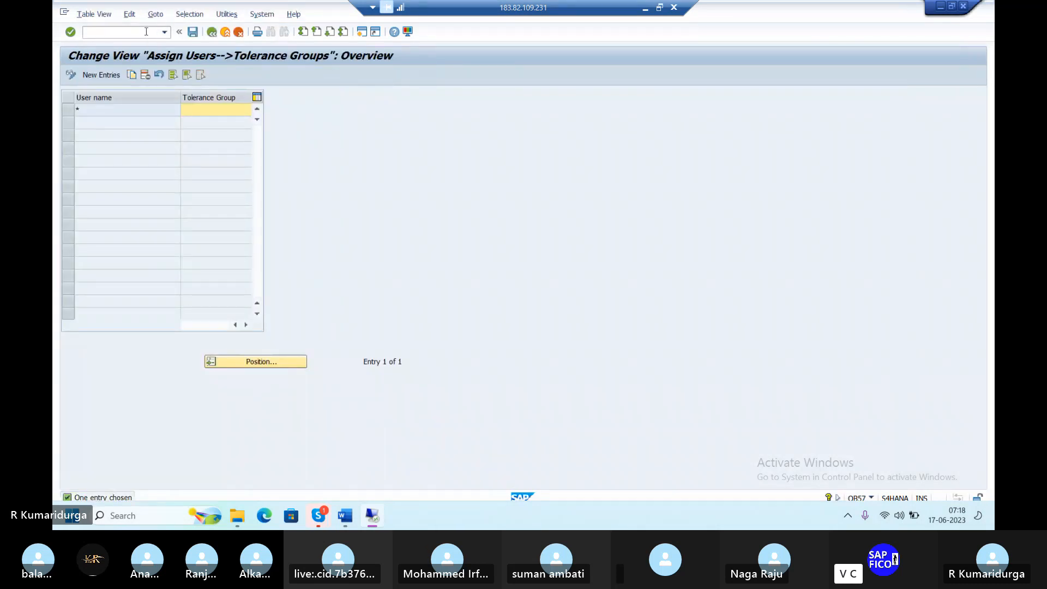
Create a new entry assigning the user ID to tolerance group TGDU and save it under a customizing request
{"action": "left_click", "coordinate": [115, 77]}
{"action": "type", "text": "BEST"}
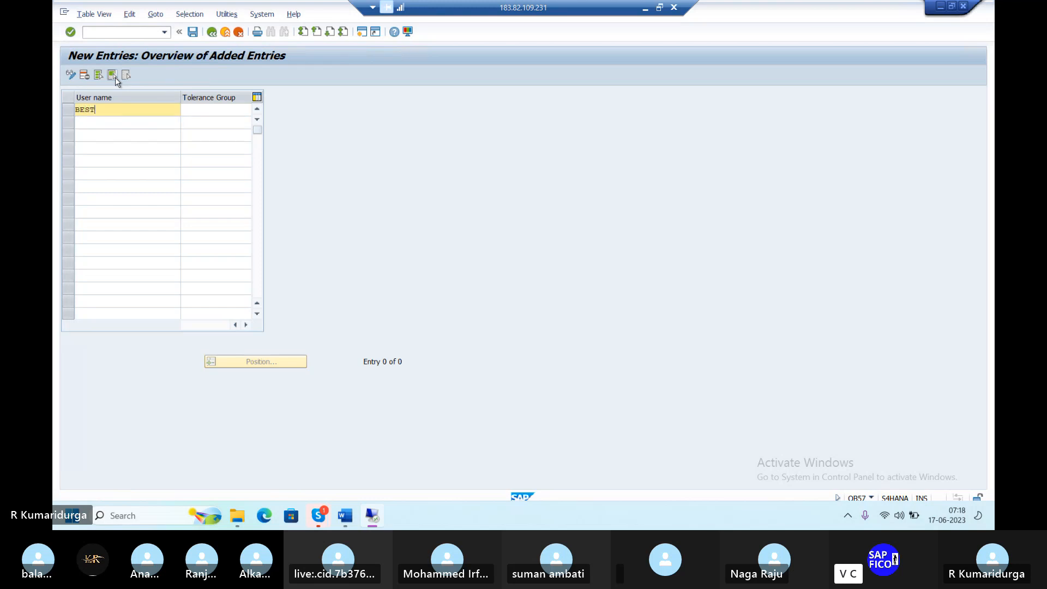
{"action": "key", "text": "Tab"}
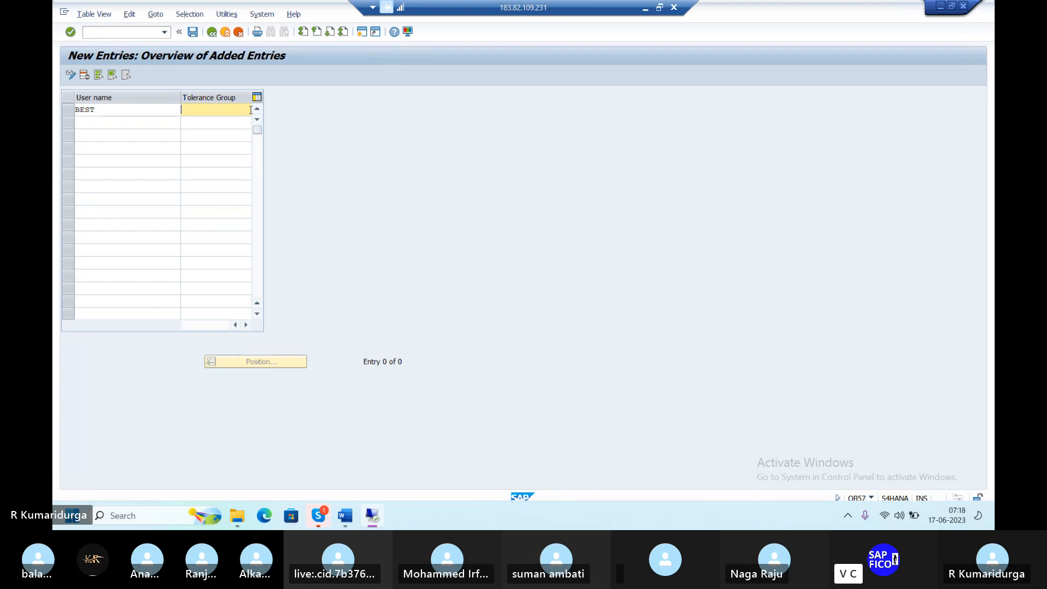
{"action": "type", "text": "DU"}
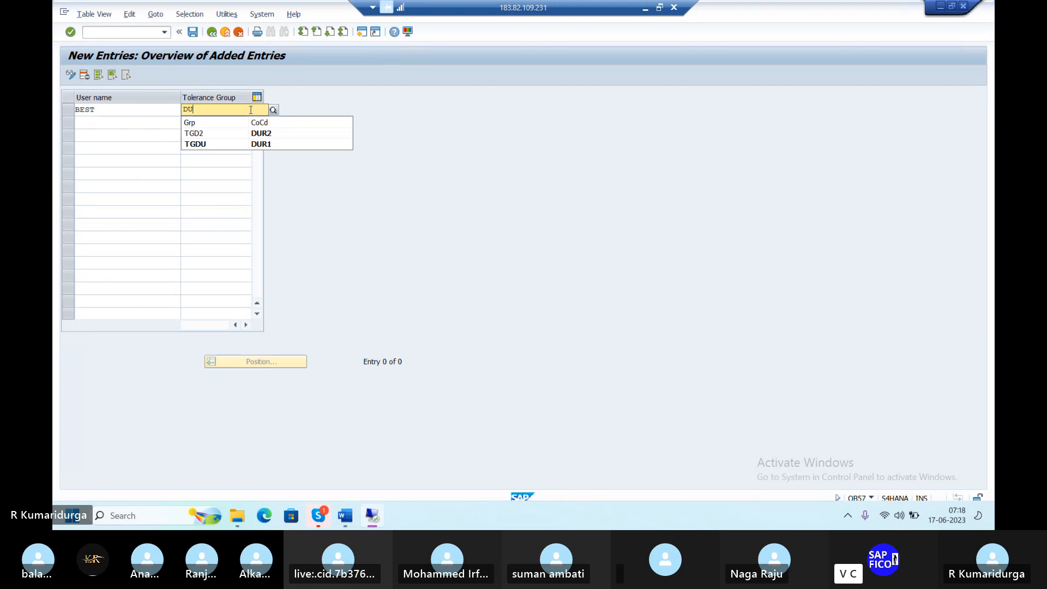
{"action": "left_click", "coordinate": [228, 144]}
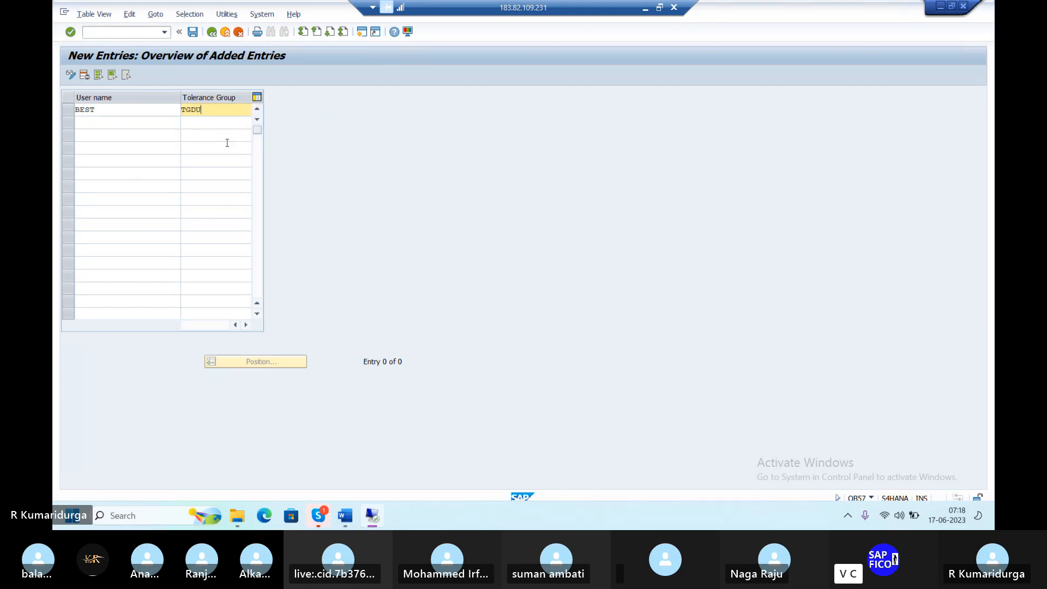
{"action": "key", "text": "Return"}
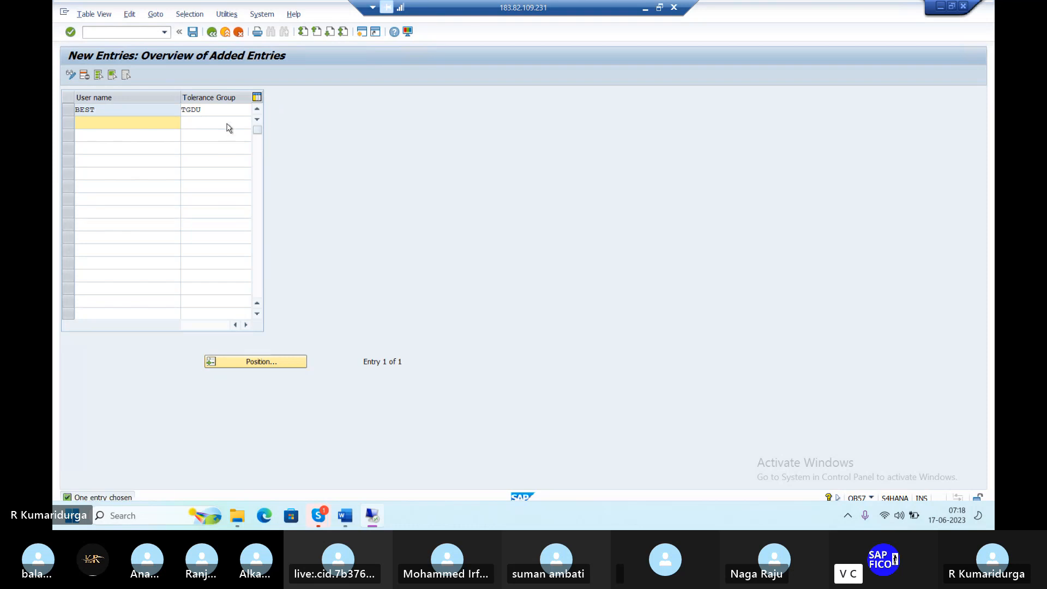
{"action": "left_click", "coordinate": [193, 33]}
{"action": "key", "text": "Return"}
{"action": "left_click", "coordinate": [129, 31]}
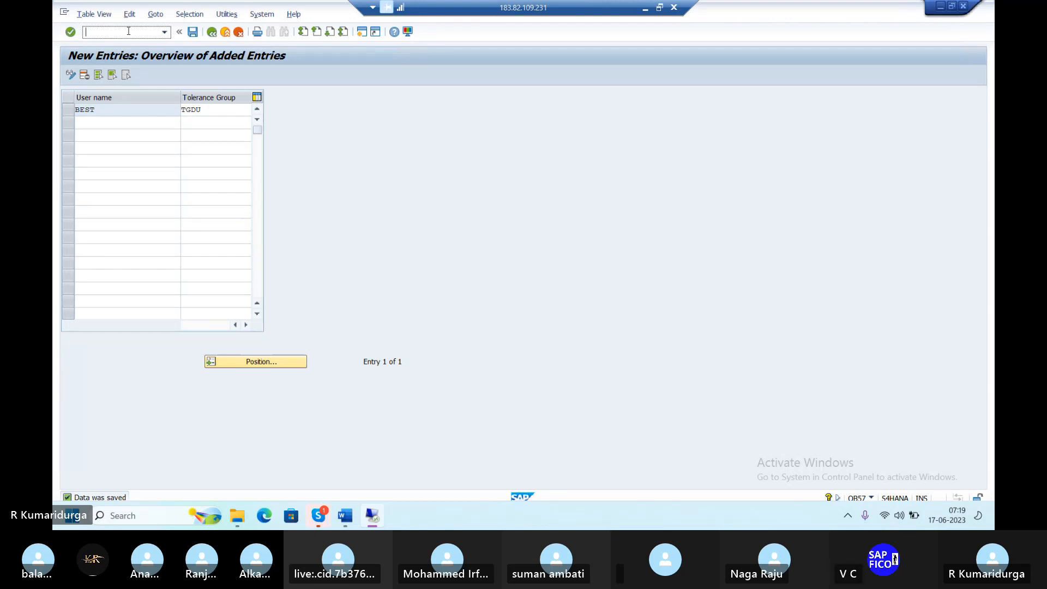
{"action": "type", "text": "/NFB"}
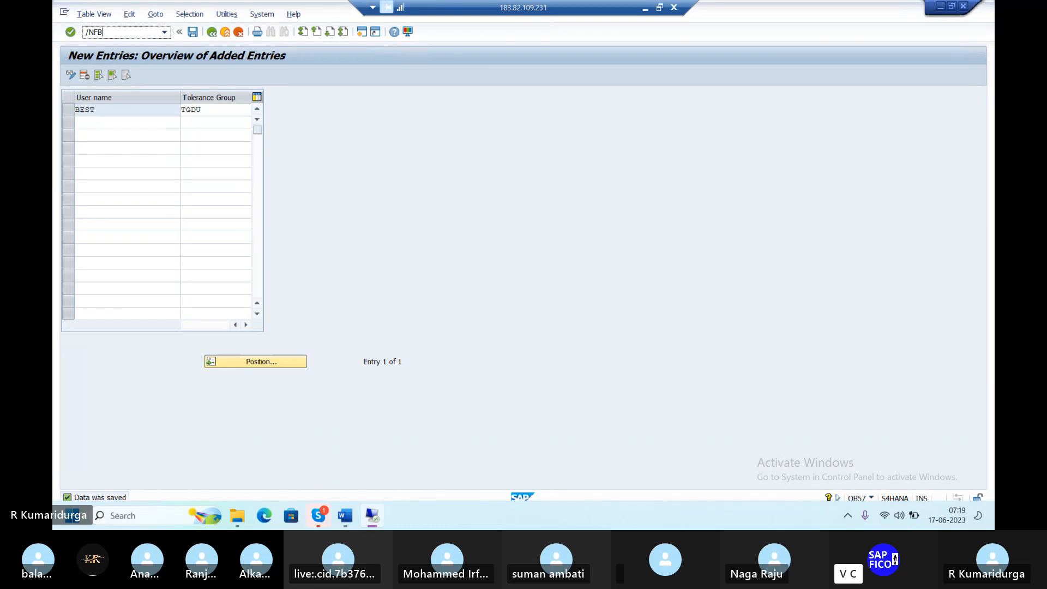
{"action": "type", "text": "50"}
Launch FB50 with document date 17.06.2023, reference DUR1 and header text RENT INVOICE POSTING
{"action": "key", "text": "Return"}
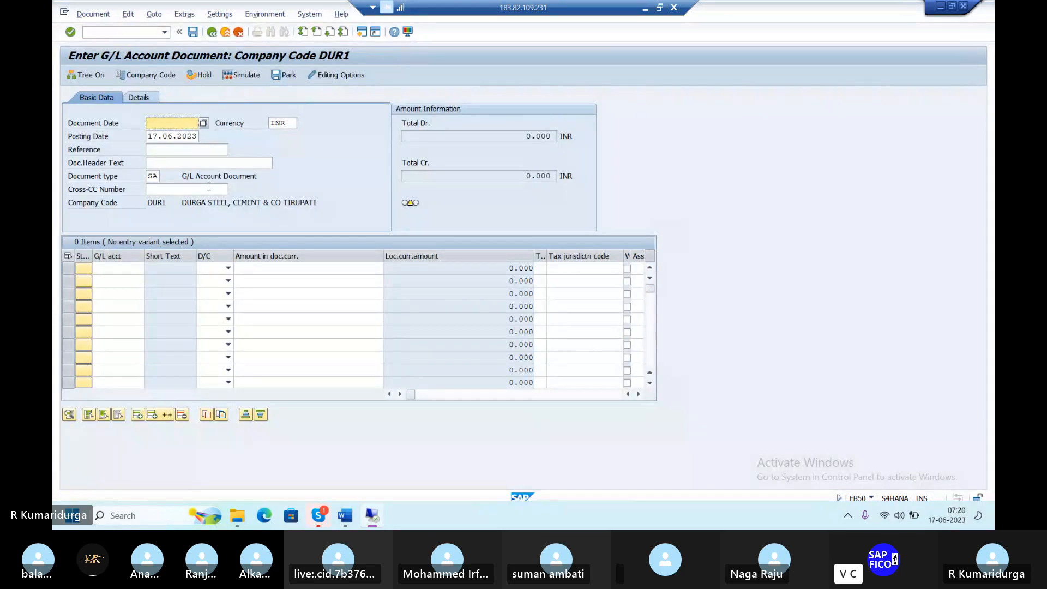
{"action": "type", "text": "17"}
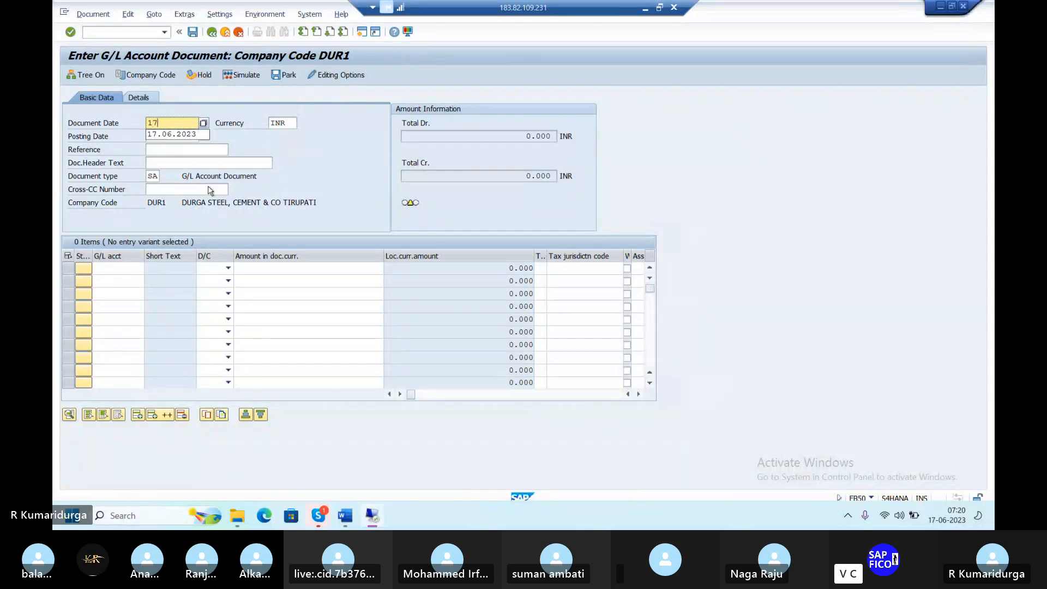
{"action": "type", "text": ".06.2023"}
{"action": "key", "text": "Tab"}
{"action": "key", "text": "Tab"}
{"action": "key", "text": "Tab"}
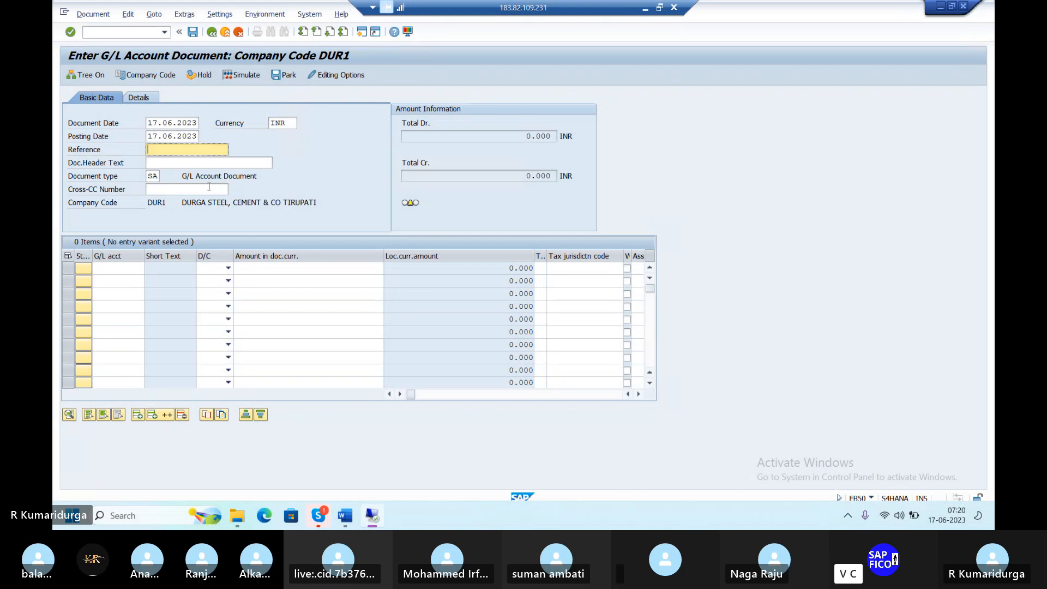
{"action": "type", "text": "DUR1"}
{"action": "key", "text": "Tab"}
{"action": "type", "text": "RE"}
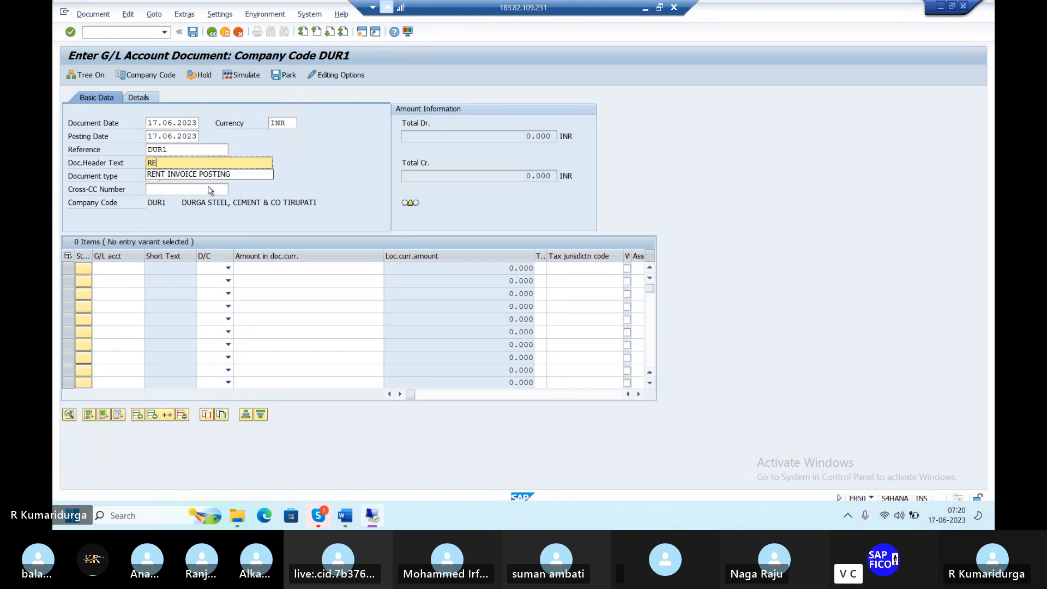
{"action": "key", "text": "Down"}
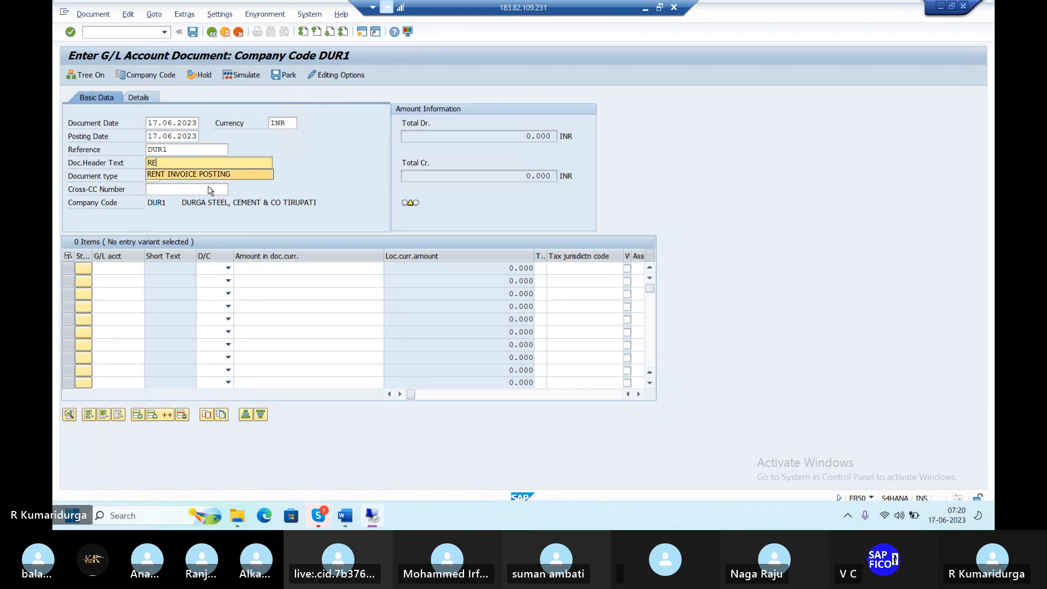
{"action": "key", "text": "Return"}
Enter line one as a 5000 Debit to rent account 400200 after clearing the missing-item error
{"action": "key", "text": "Tab"}
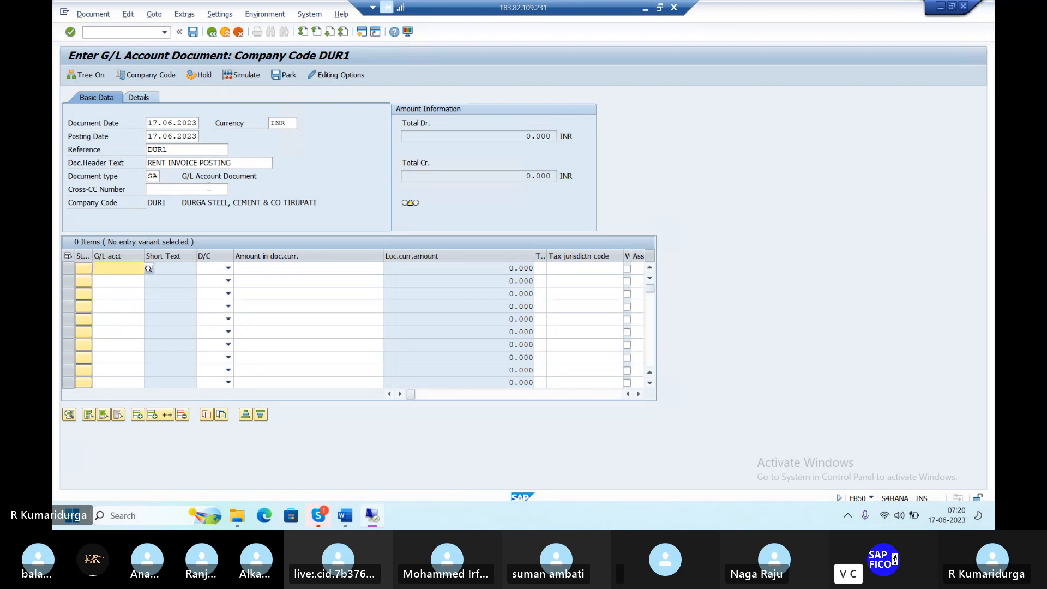
{"action": "key", "text": "F4"}
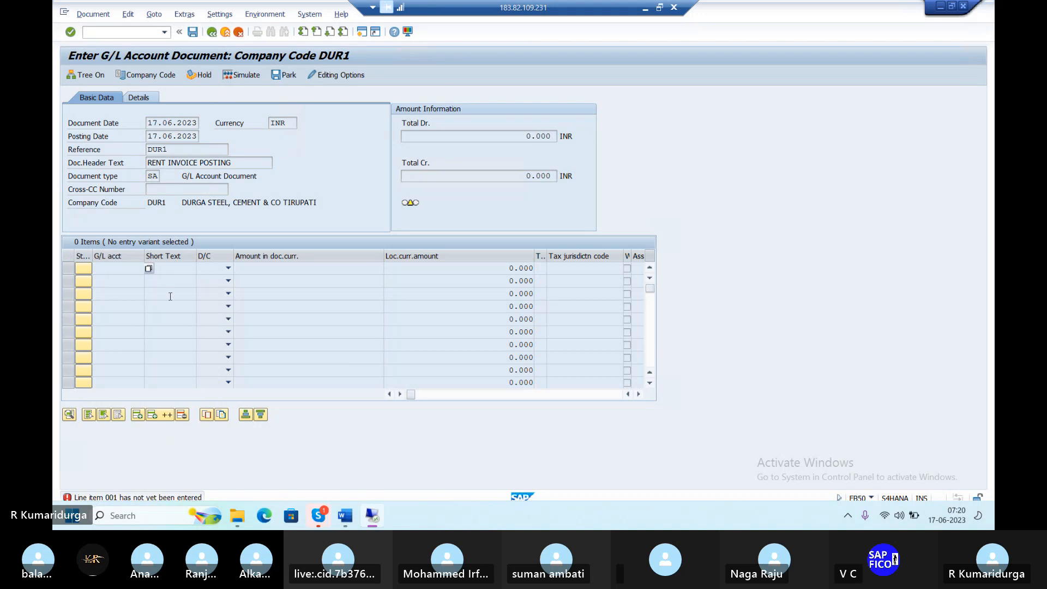
{"action": "key", "text": "Return"}
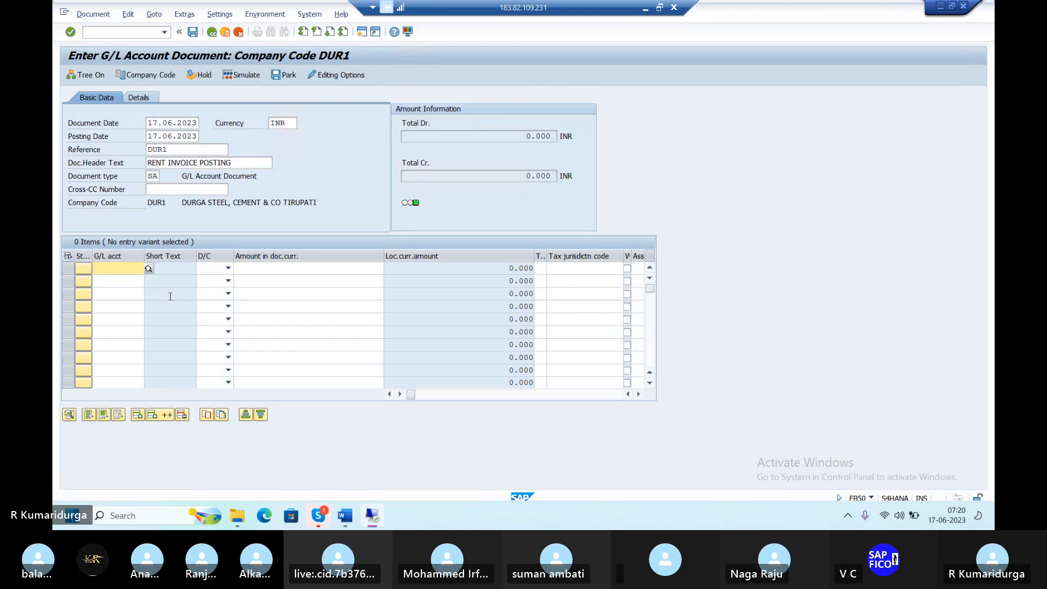
{"action": "left_click", "coordinate": [149, 268]}
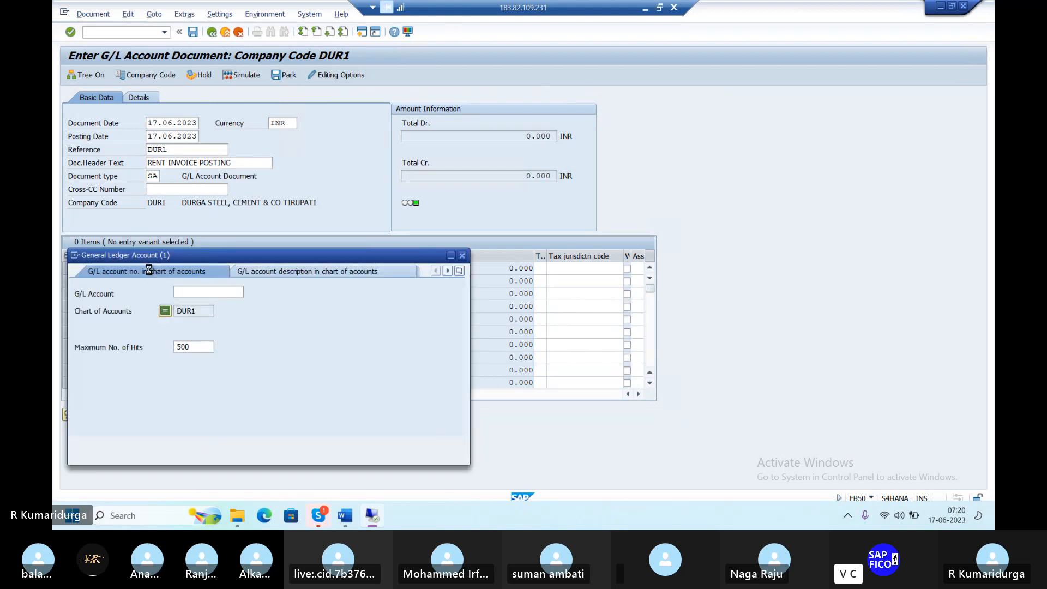
{"action": "key", "text": "Return"}
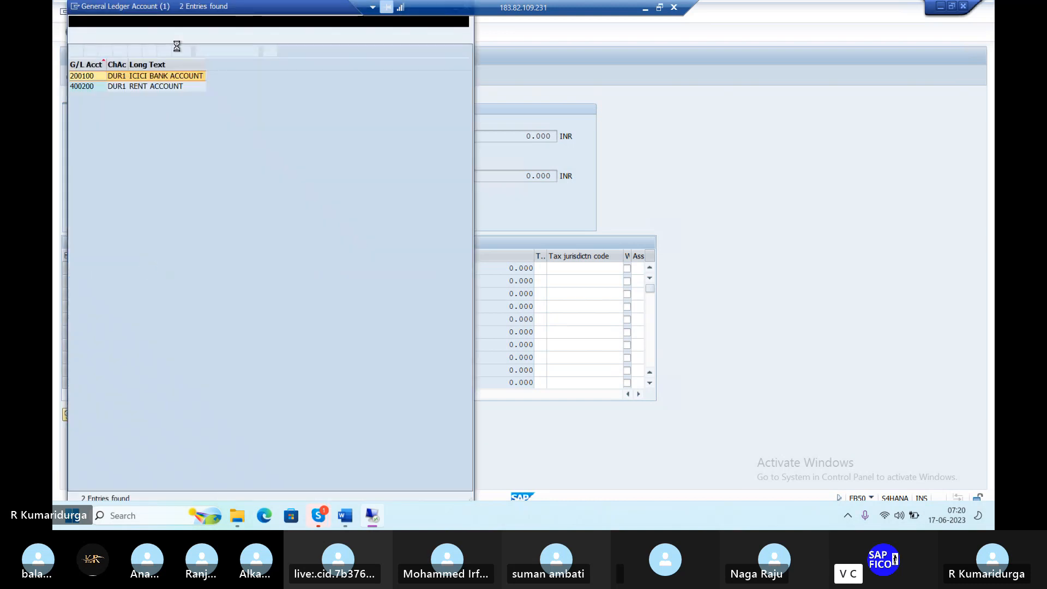
{"action": "double_click", "coordinate": [154, 87]}
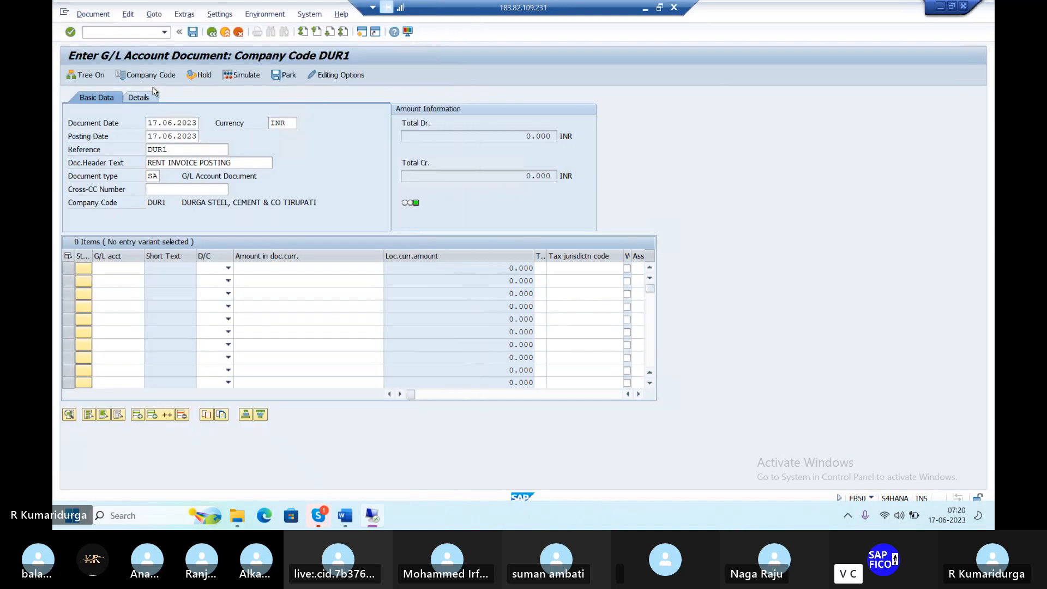
{"action": "key", "text": "Tab"}
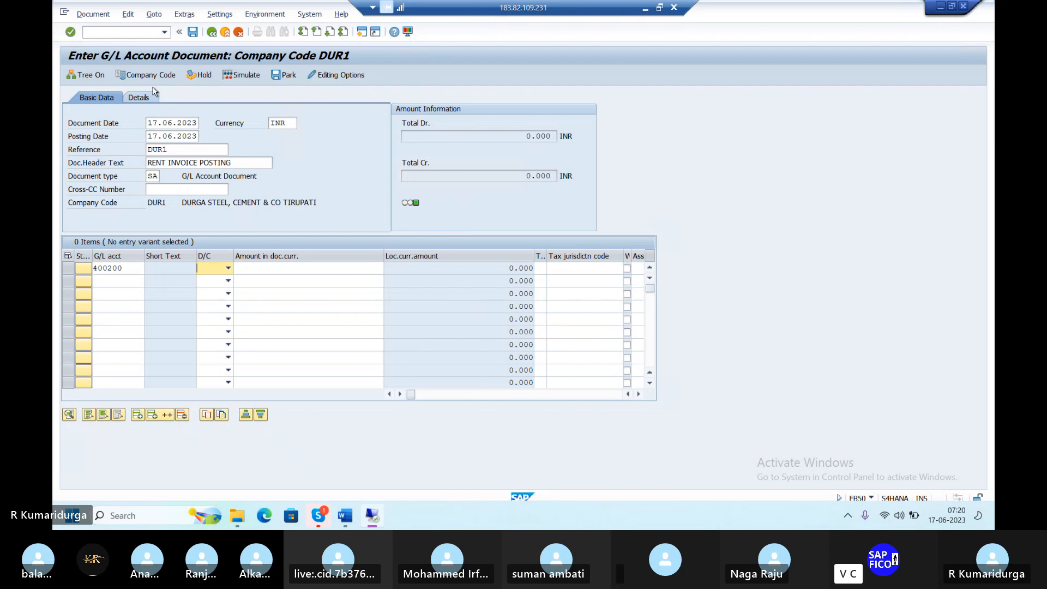
{"action": "key", "text": "d"}
{"action": "key", "text": "Tab"}
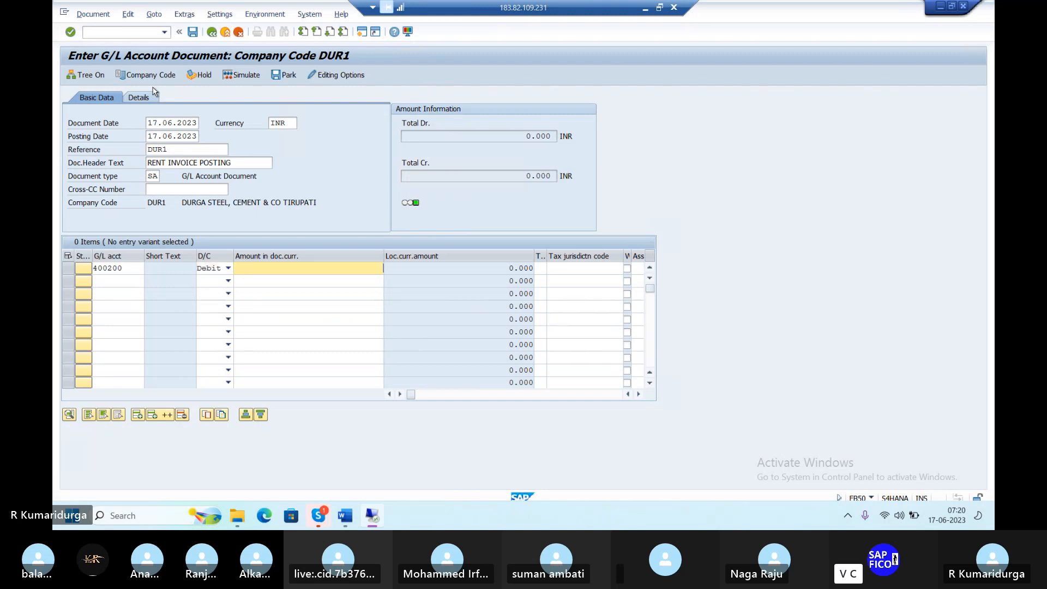
{"action": "type", "text": "5000"}
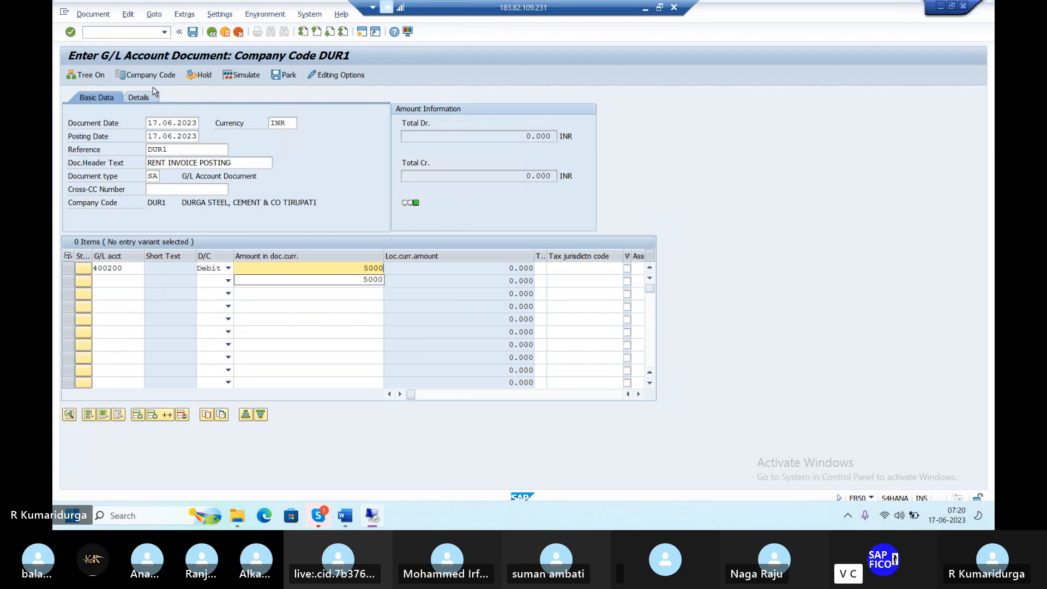
{"action": "key", "text": "Return"}
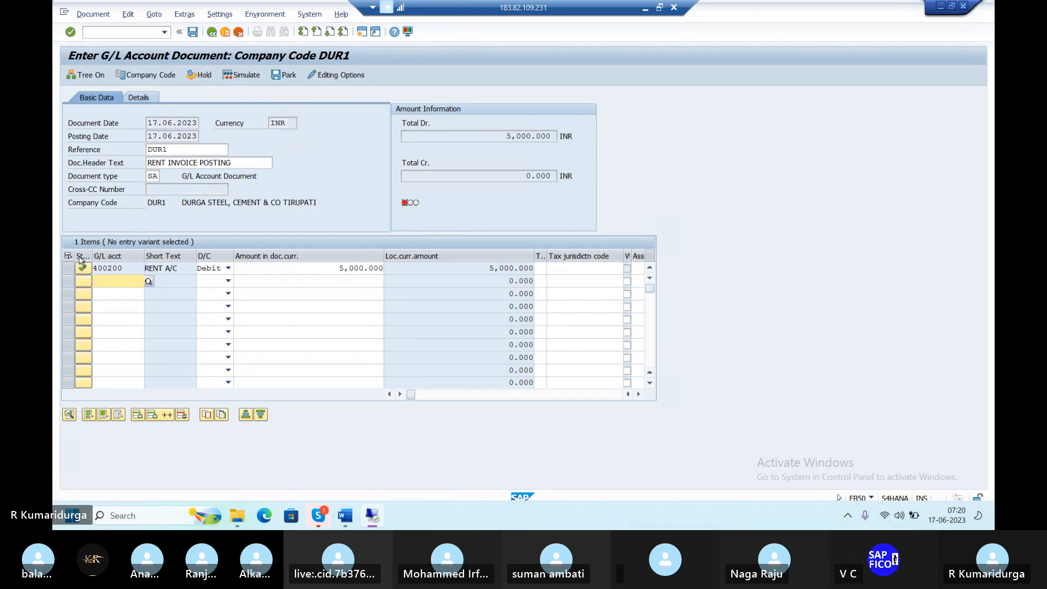
Add line two crediting ICICI BANK account 200100 with 5000, value date 17.06.2023
{"action": "left_click", "coordinate": [149, 282]}
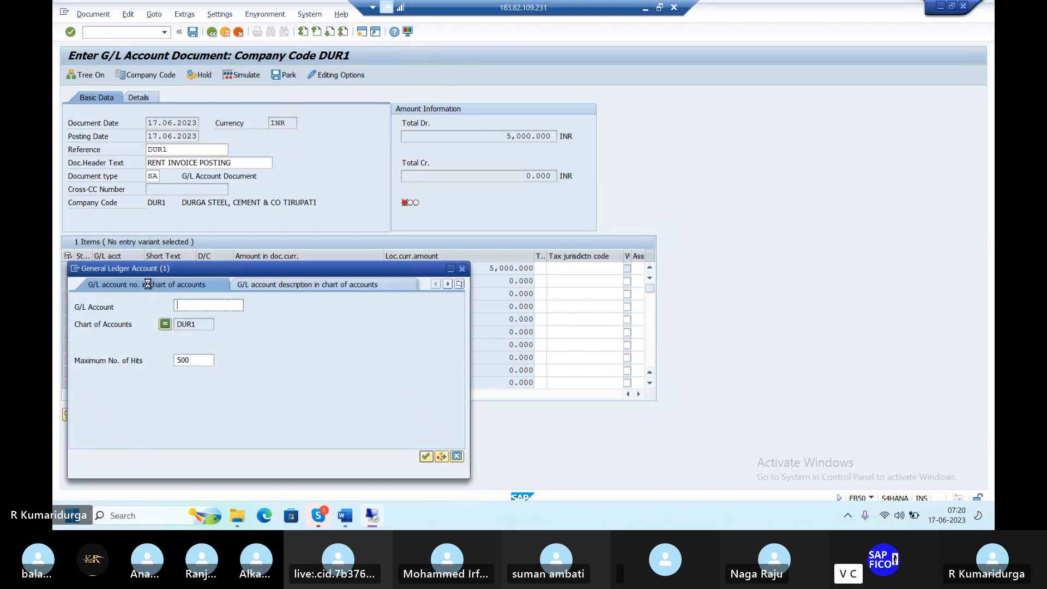
{"action": "key", "text": "Return"}
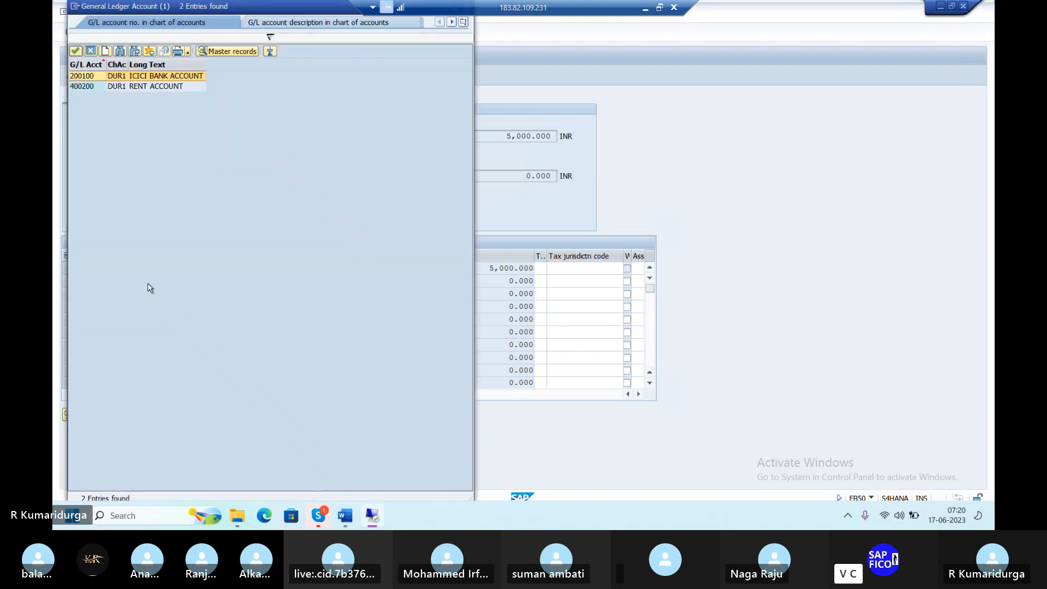
{"action": "double_click", "coordinate": [178, 76]}
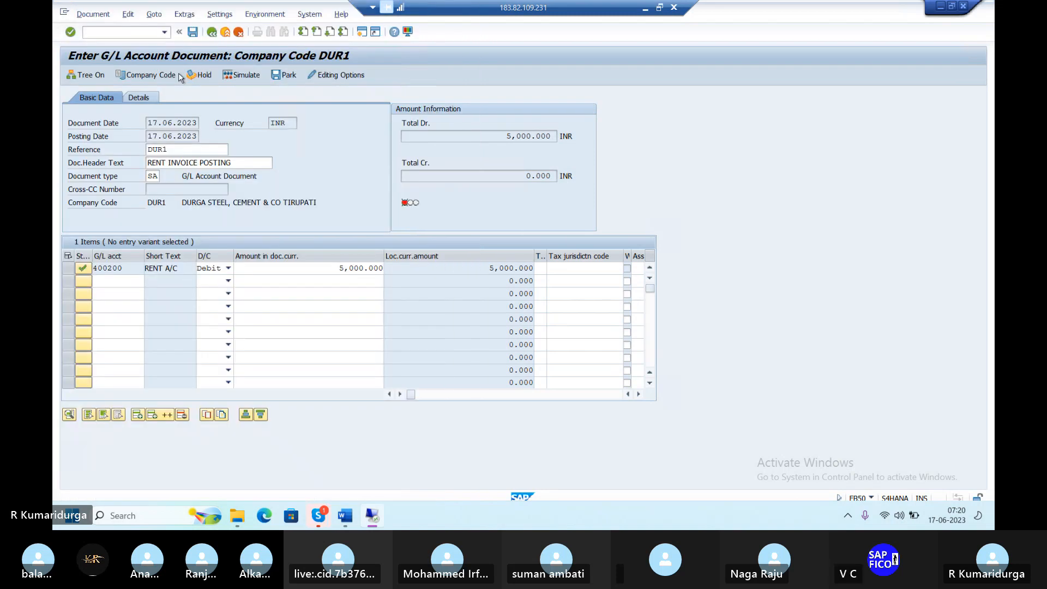
{"action": "key", "text": "Tab"}
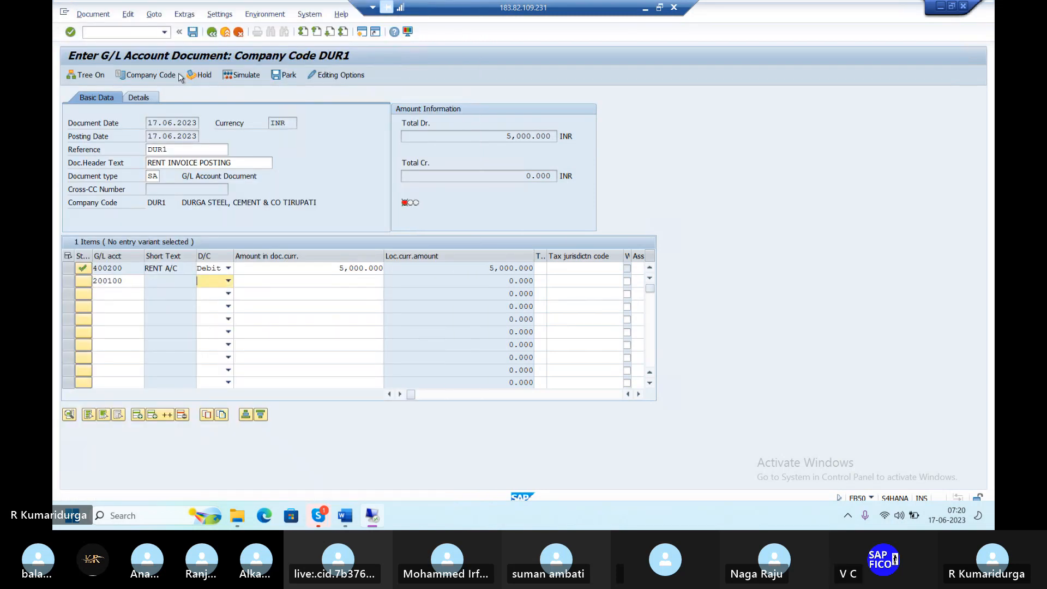
{"action": "key", "text": "c"}
{"action": "key", "text": "Tab"}
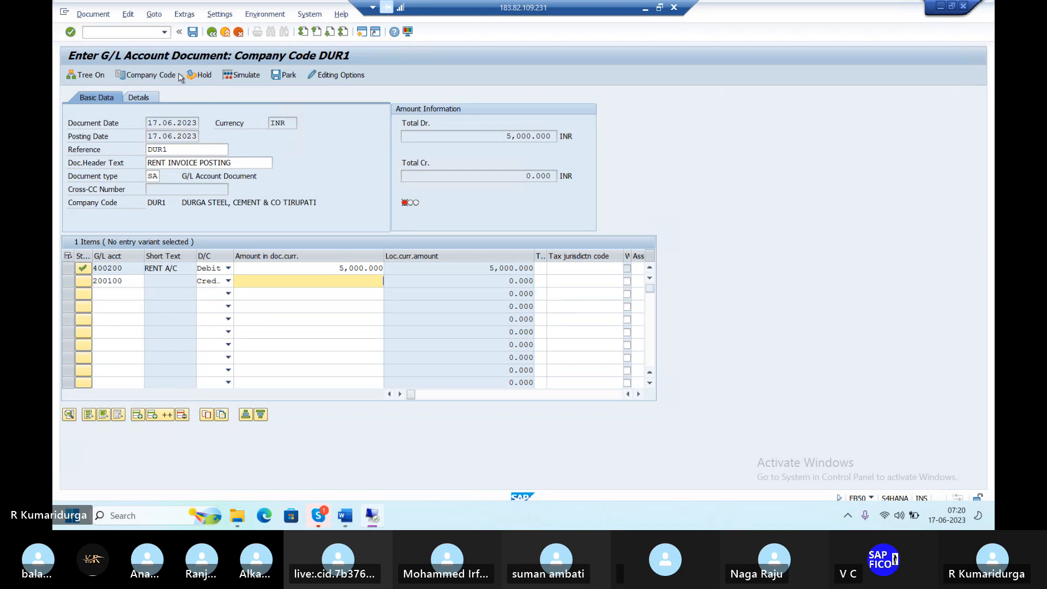
{"action": "type", "text": "5000"}
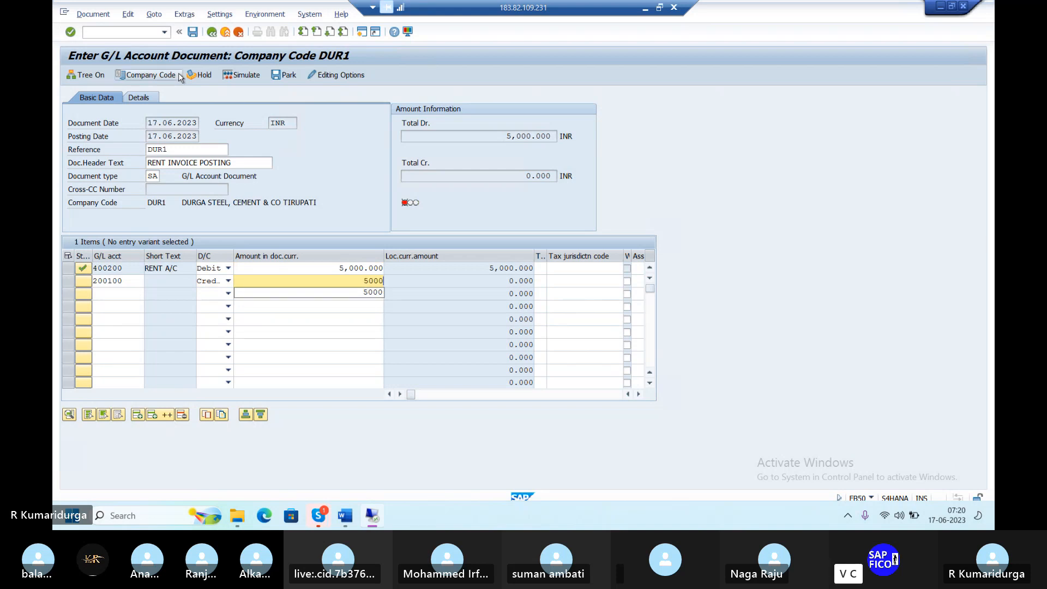
{"action": "key", "text": "Return"}
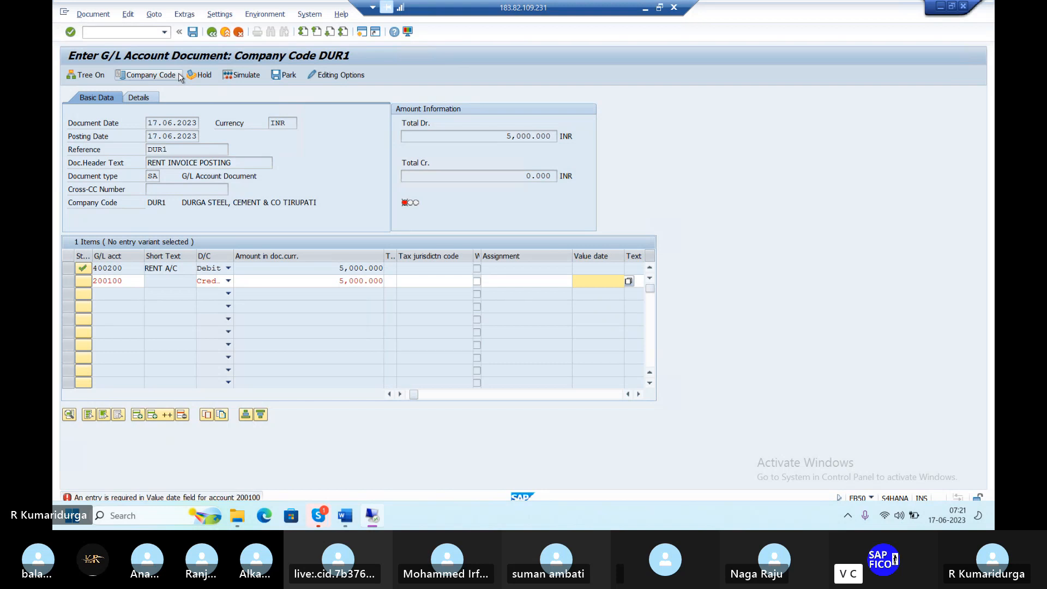
{"action": "type", "text": "17.06.2023"}
{"action": "key", "text": "Return"}
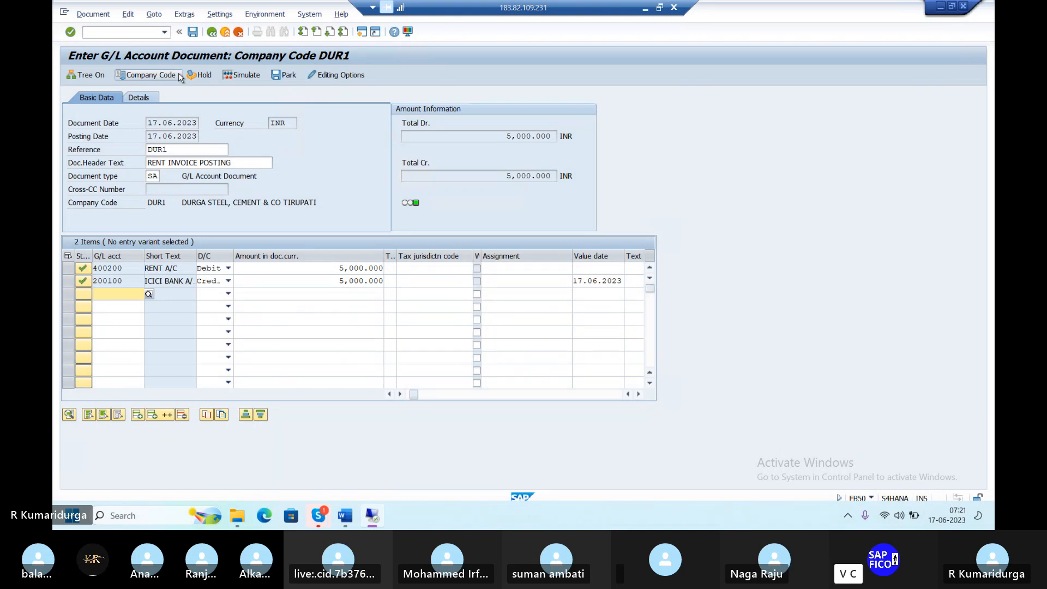
Post the balanced DUR1 rent invoice. SAP refuses it with the universal-journal ledger Customizing error
{"action": "left_click", "coordinate": [193, 33]}
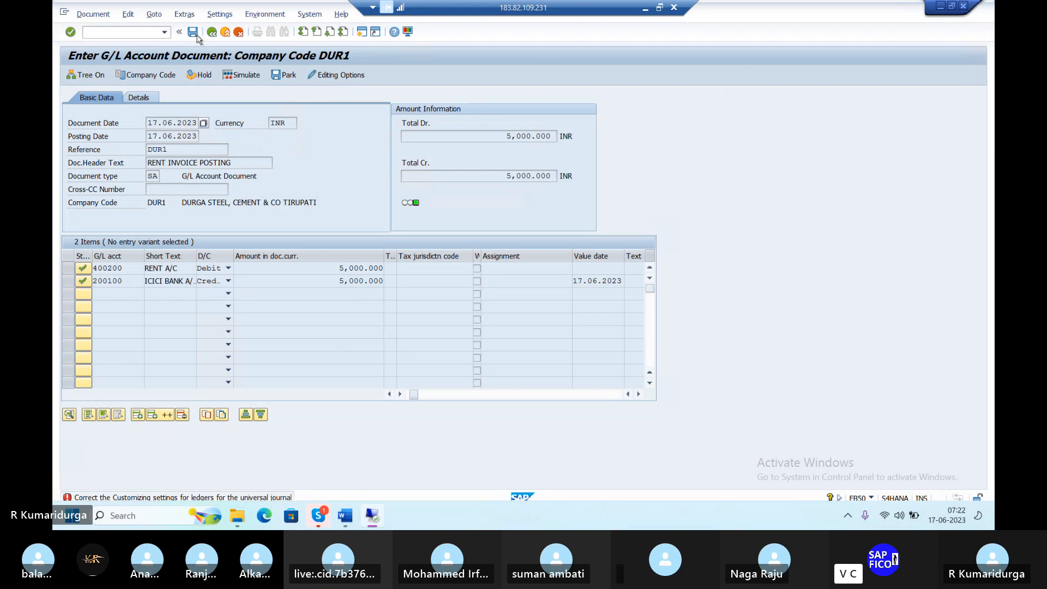
Open the long text for error FINS_ACDOC_CUST201 from the status bar message
{"action": "left_click", "coordinate": [212, 500]}
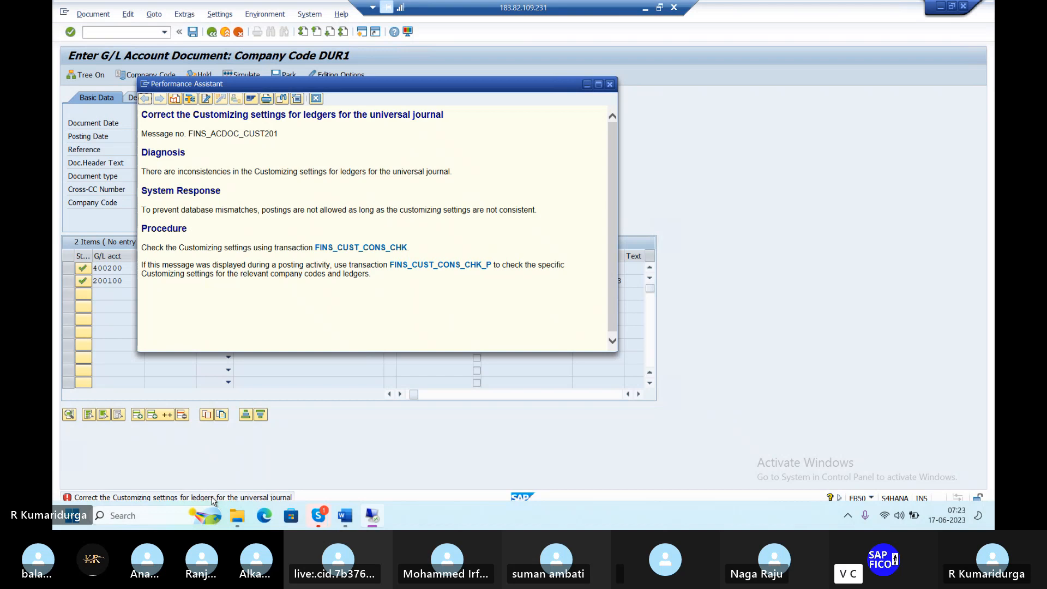
Run FINS_CUST_CONS_CHK_P for DUR1, which flags empty posting period variants for eight ledgers
{"action": "left_click", "coordinate": [454, 269]}
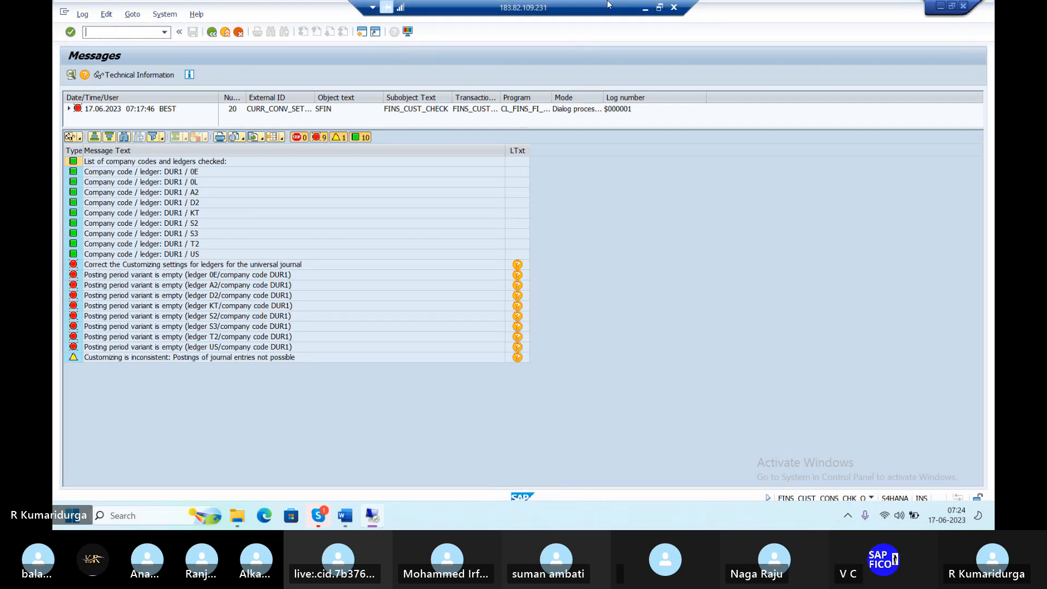
Scroll through the system-wide check log of 4,494 messages, then return to the FINS_ACDOC_CUST201 explanation
{"action": "left_click", "coordinate": [212, 33]}
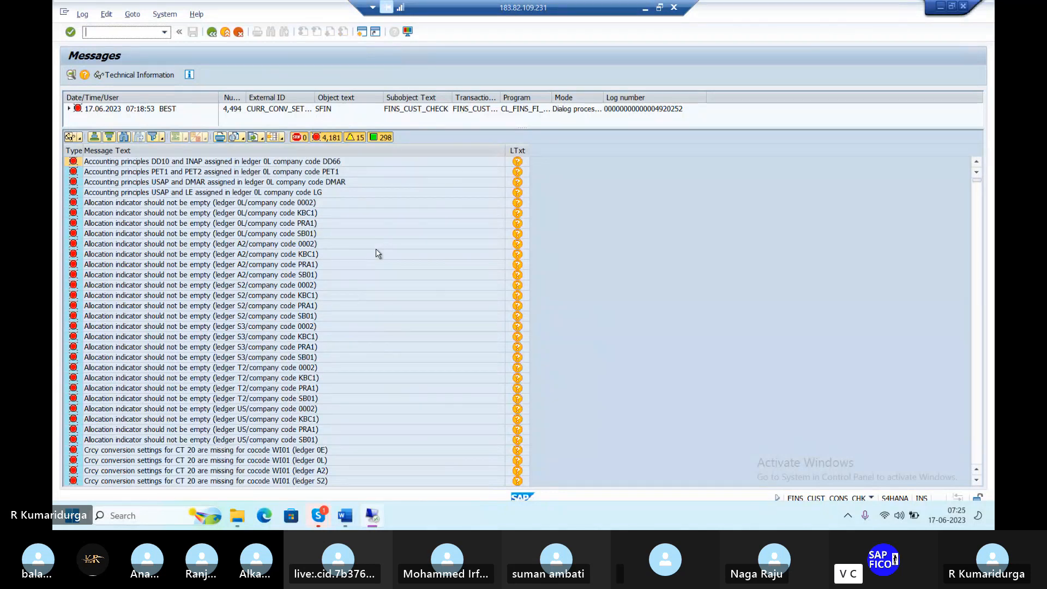
{"action": "left_click", "coordinate": [376, 249]}
{"action": "scroll", "coordinate": [377, 250], "scroll_direction": "down", "scroll_amount": 3}
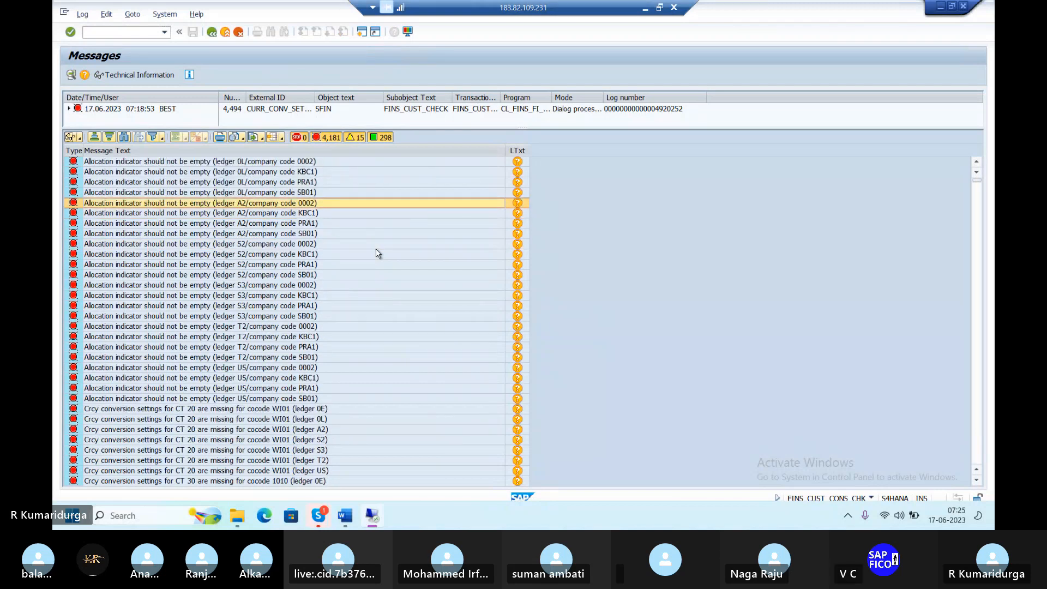
{"action": "scroll", "coordinate": [377, 254], "scroll_direction": "down", "scroll_amount": 5}
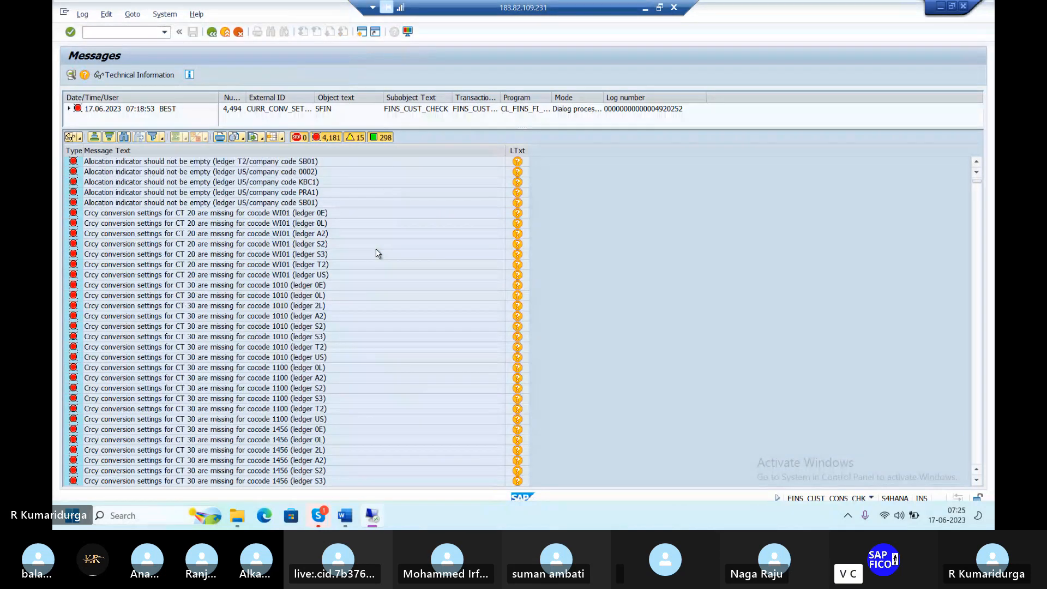
{"action": "scroll", "coordinate": [376, 253], "scroll_direction": "down", "scroll_amount": 5}
{"action": "scroll", "coordinate": [376, 253], "scroll_direction": "down", "scroll_amount": 5}
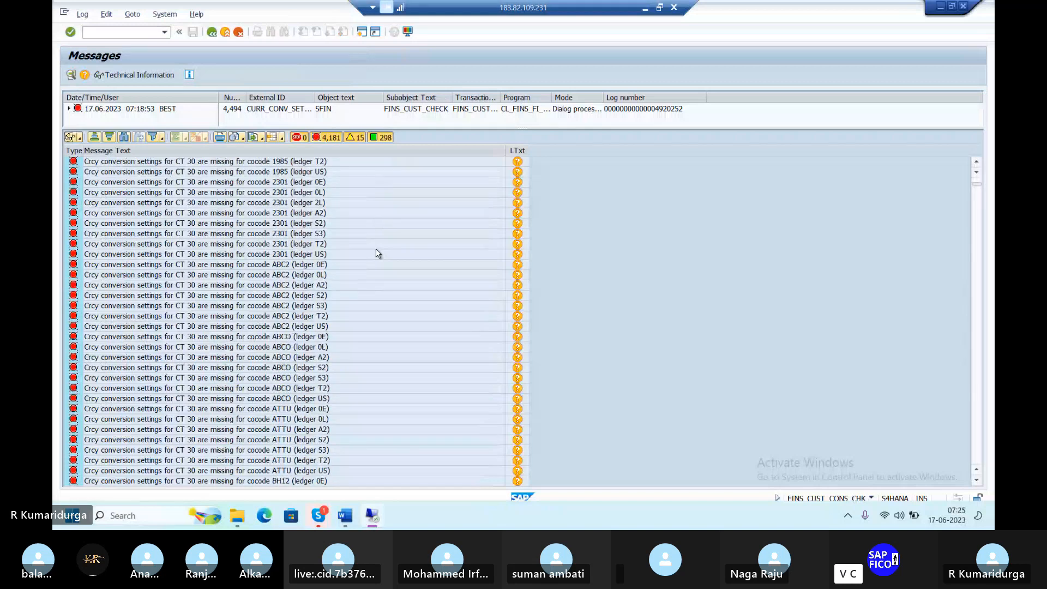
{"action": "scroll", "coordinate": [377, 254], "scroll_direction": "down", "scroll_amount": 5}
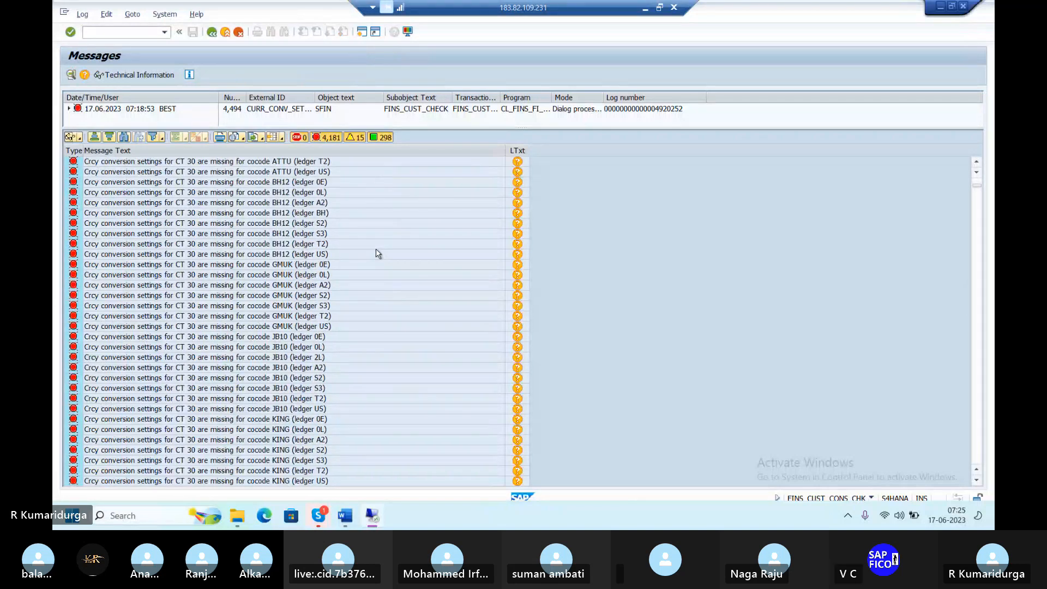
{"action": "scroll", "coordinate": [377, 254], "scroll_direction": "down", "scroll_amount": 10}
{"action": "scroll", "coordinate": [376, 253], "scroll_direction": "down", "scroll_amount": 6}
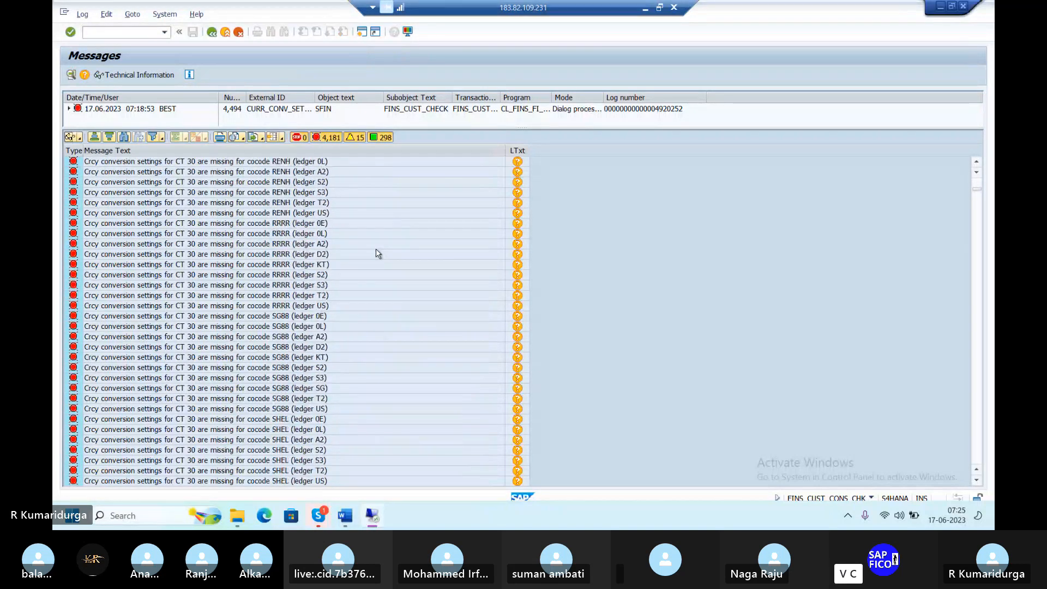
{"action": "scroll", "coordinate": [377, 254], "scroll_direction": "down", "scroll_amount": 20}
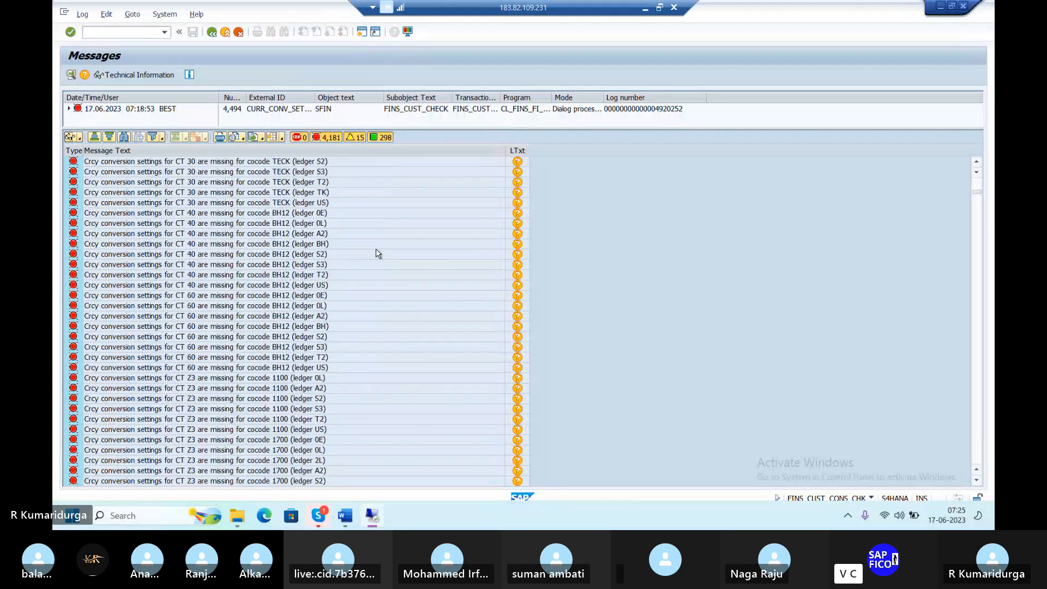
{"action": "scroll", "coordinate": [377, 253], "scroll_direction": "down", "scroll_amount": 10}
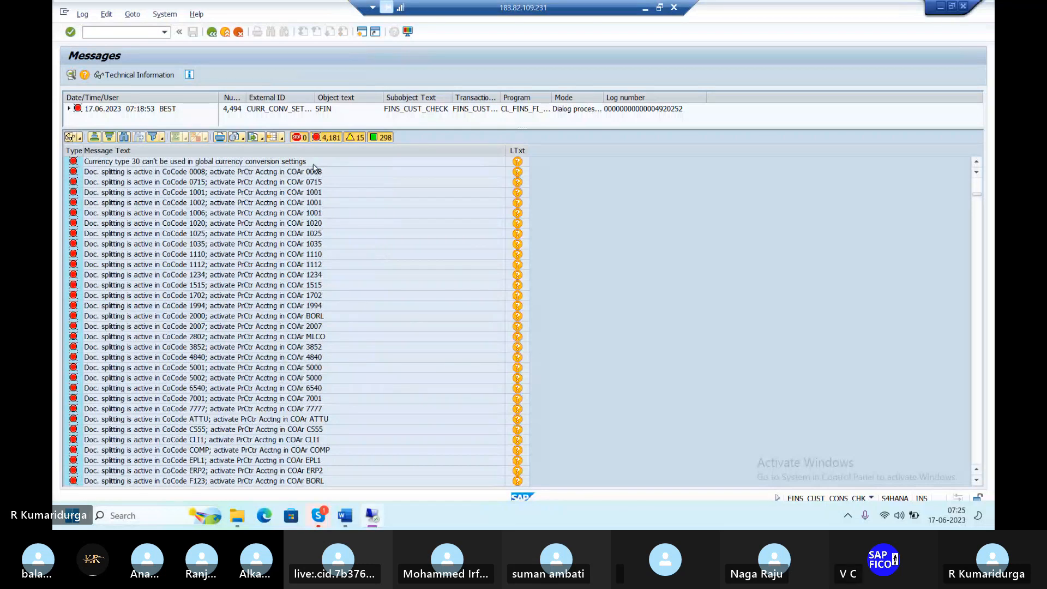
{"action": "left_click", "coordinate": [212, 32]}
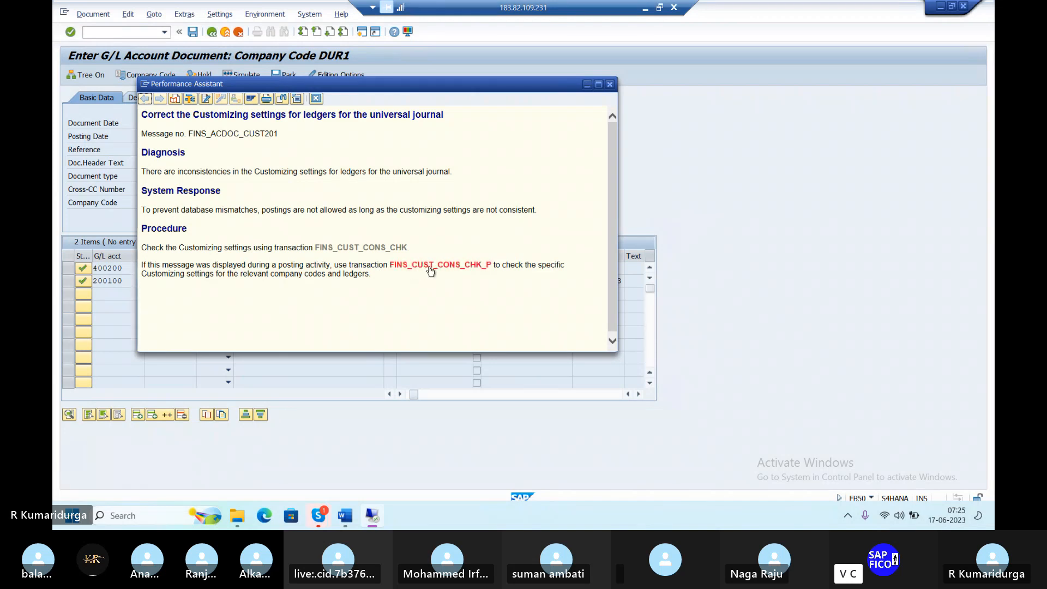
Rerun the company-specific ledger check, then bring the 'G/L Account Groups' overview to the front
{"action": "left_click", "coordinate": [431, 270]}
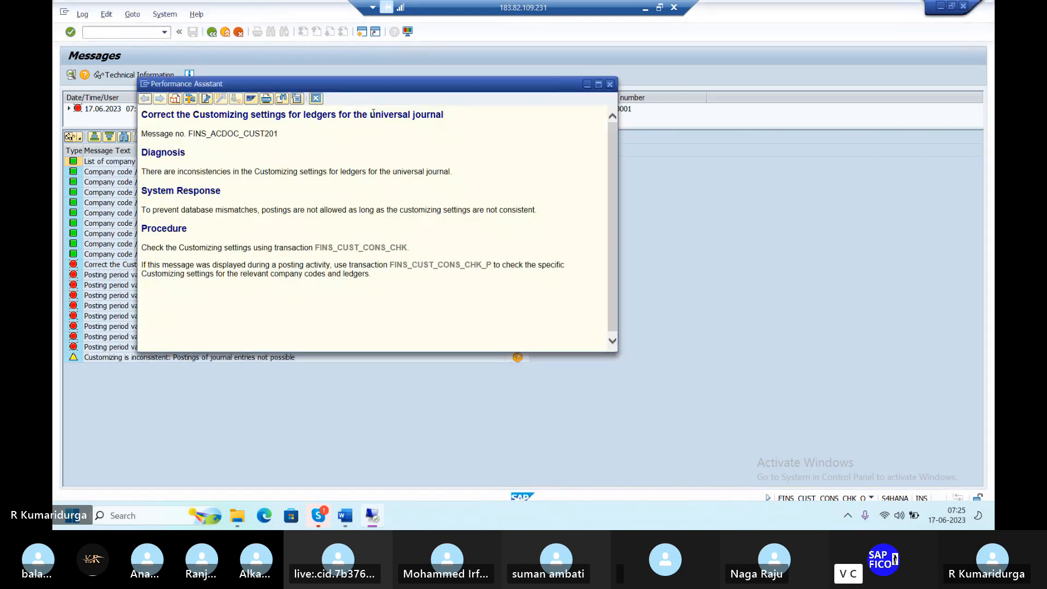
{"action": "key", "text": "alt+Tab"}
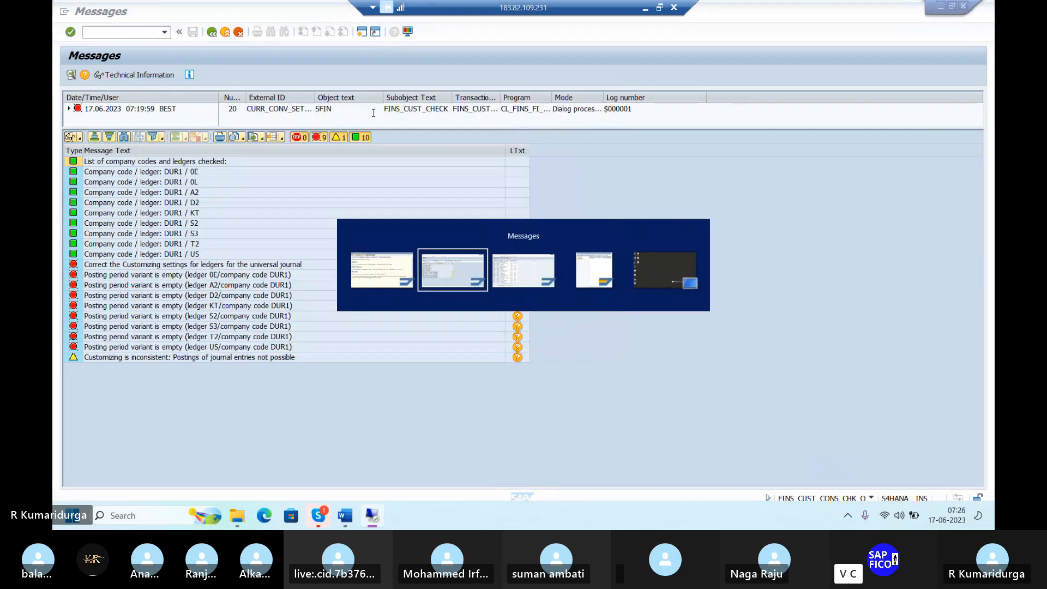
{"action": "key", "text": "alt+Tab"}
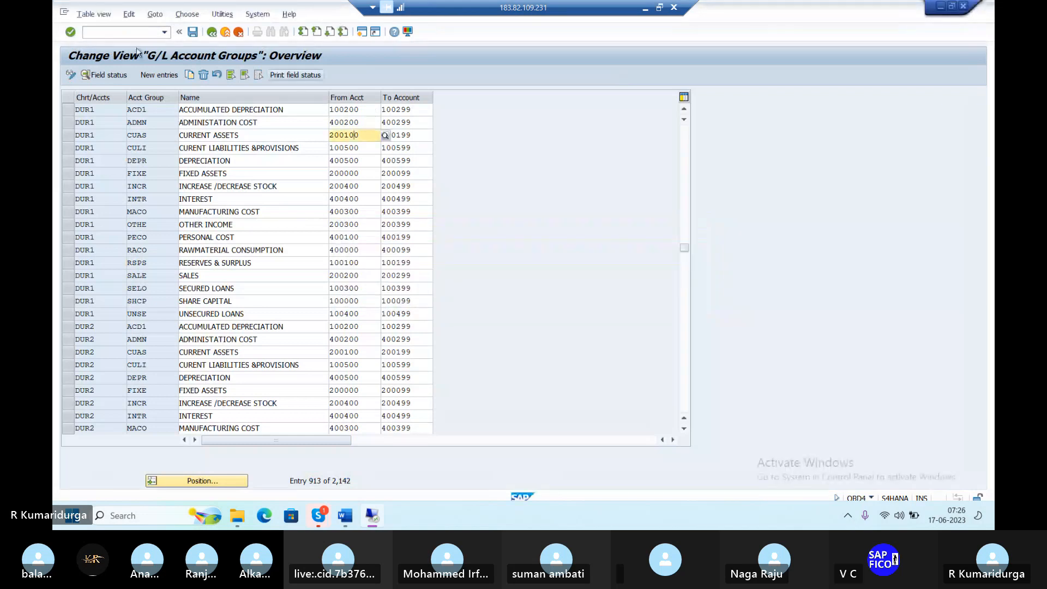
Enter the misspelled /NFINSC_LDGER, which is reported as nonexistent, then retype /NFINSC_LEDGER
{"action": "left_click", "coordinate": [132, 29]}
{"action": "type", "text": "/"}
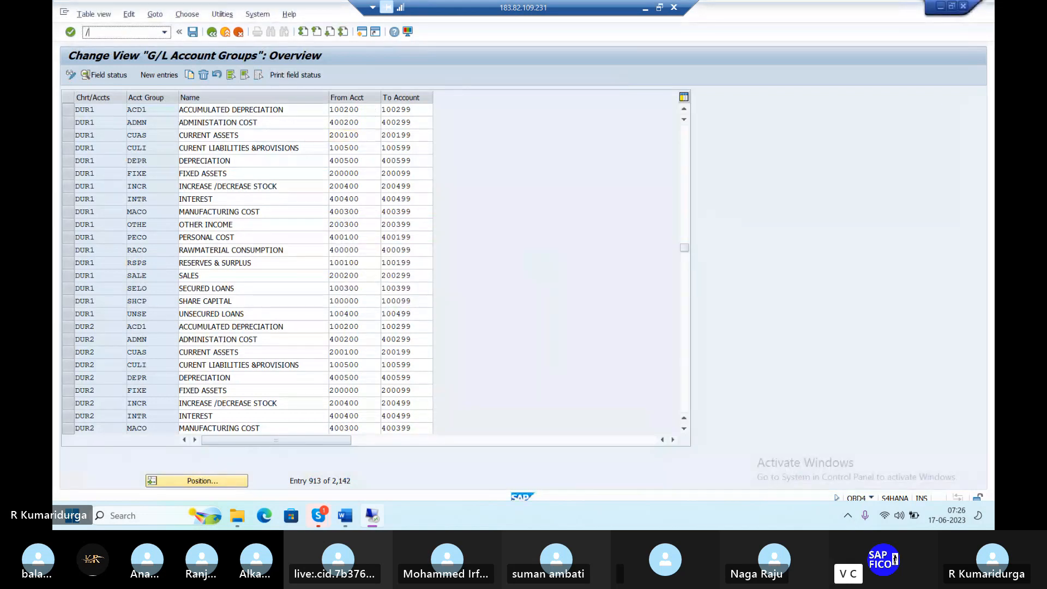
{"action": "type", "text": "NFI"}
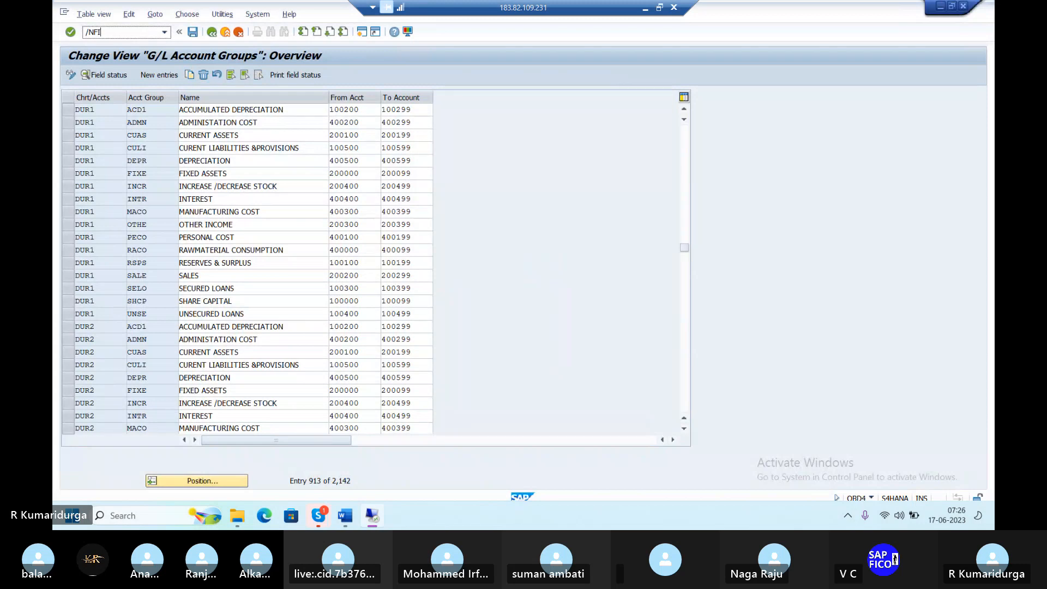
{"action": "type", "text": "NSC_LDGER"}
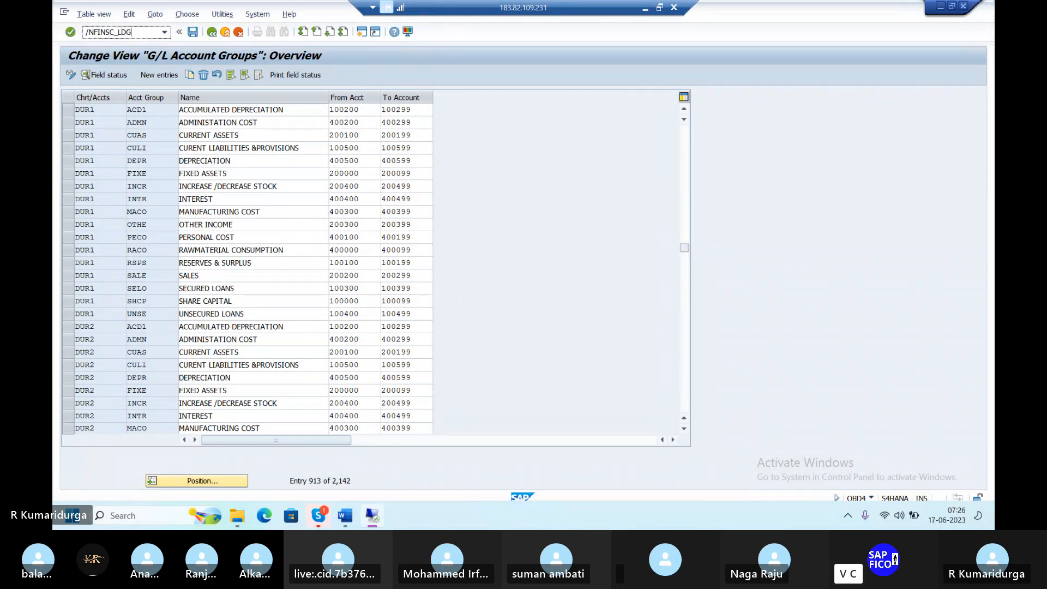
{"action": "key", "text": "Return"}
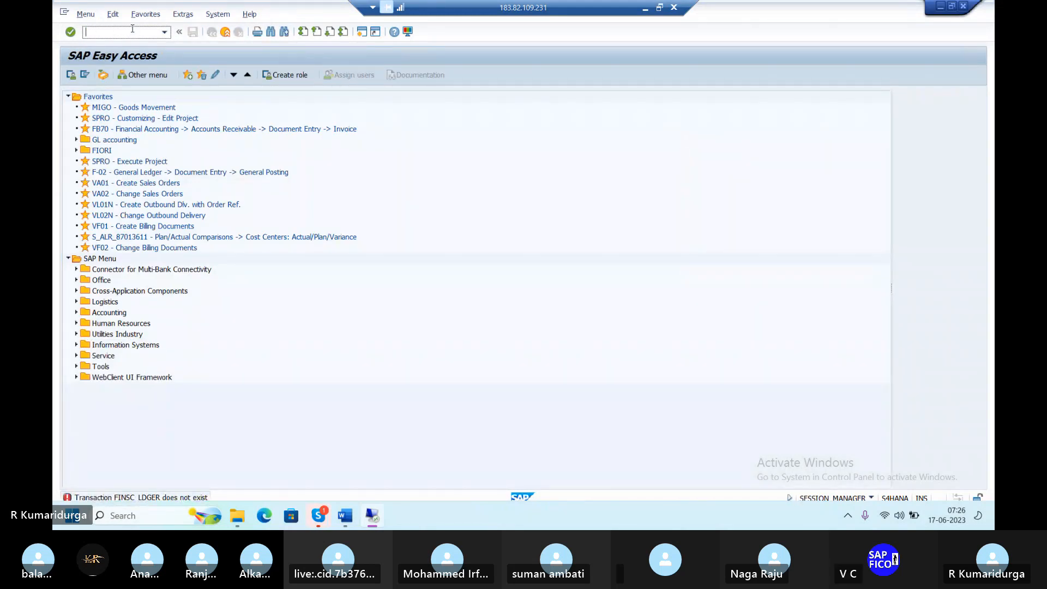
{"action": "type", "text": "/NFINSC"}
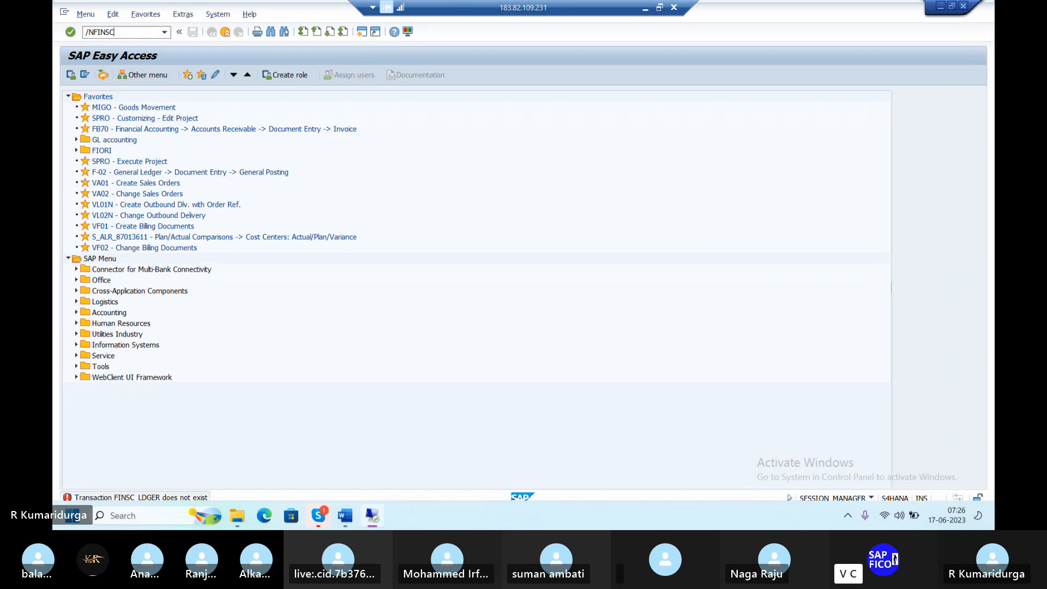
{"action": "type", "text": "_LEDGER"}
Run FINSC_LEDGER and dismiss the 4,137-warning consistency check to reach the 46-ledger overview
{"action": "key", "text": "Return"}
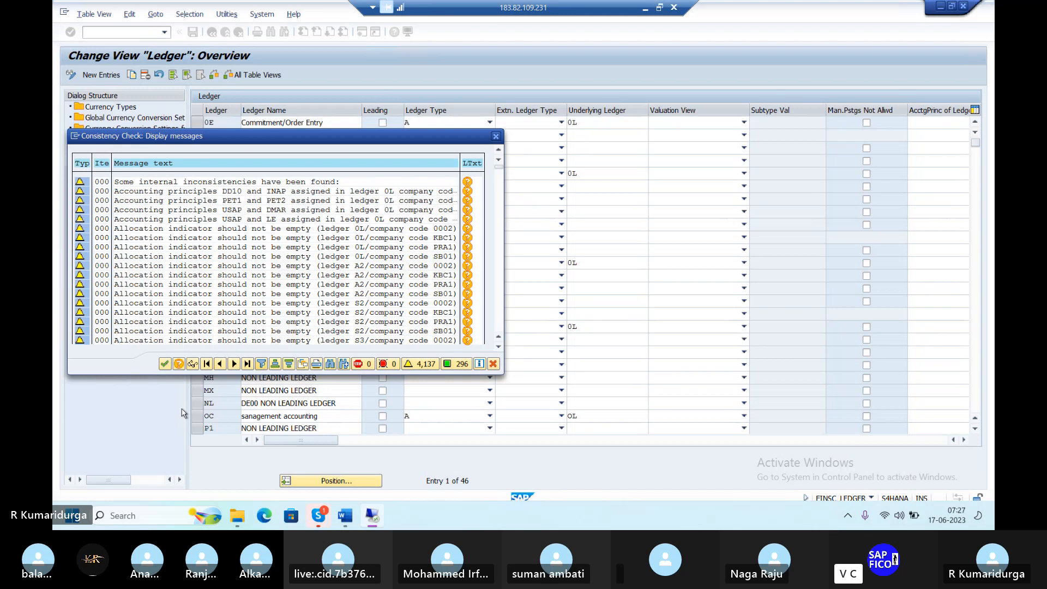
{"action": "left_click", "coordinate": [165, 364]}
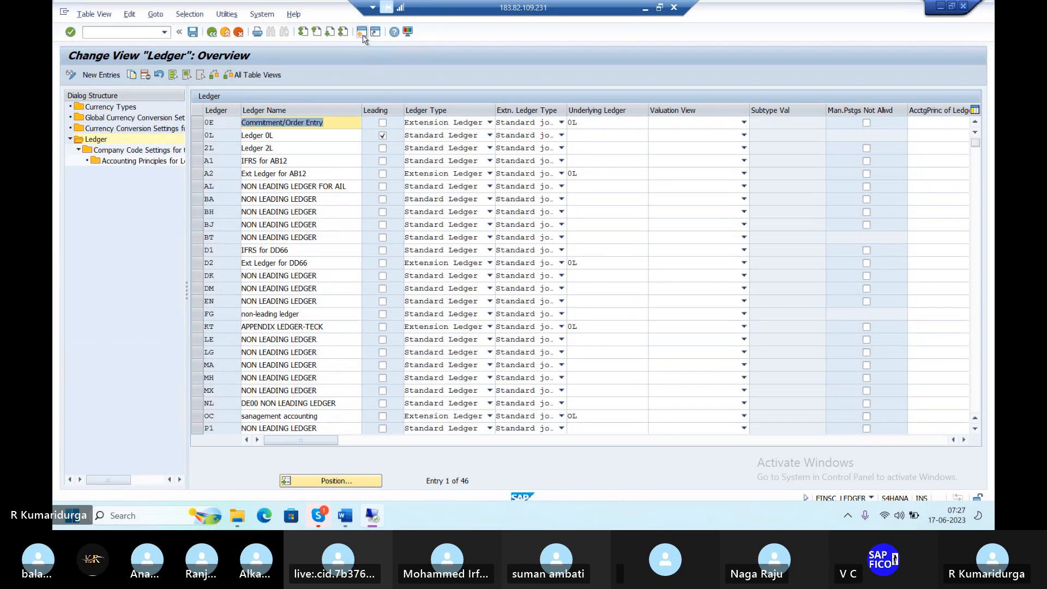
Open an additional SAP session showing the SAP Easy Access menu
{"action": "left_click", "coordinate": [364, 34]}
{"action": "left_click", "coordinate": [362, 33]}
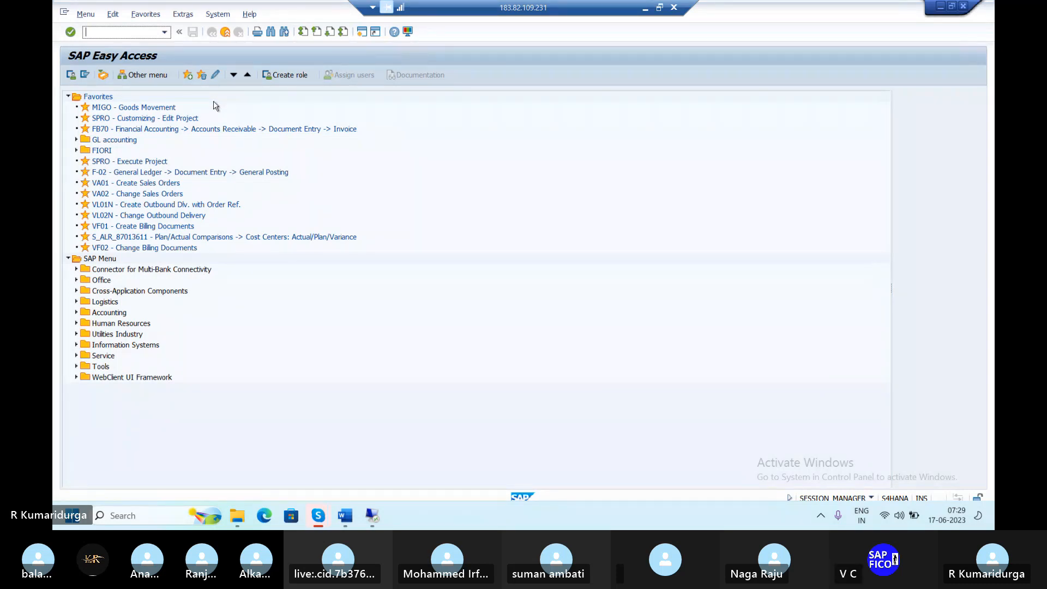
Switch through the open windows back to the SAP remote desktop
{"action": "key", "text": "super+Tab"}
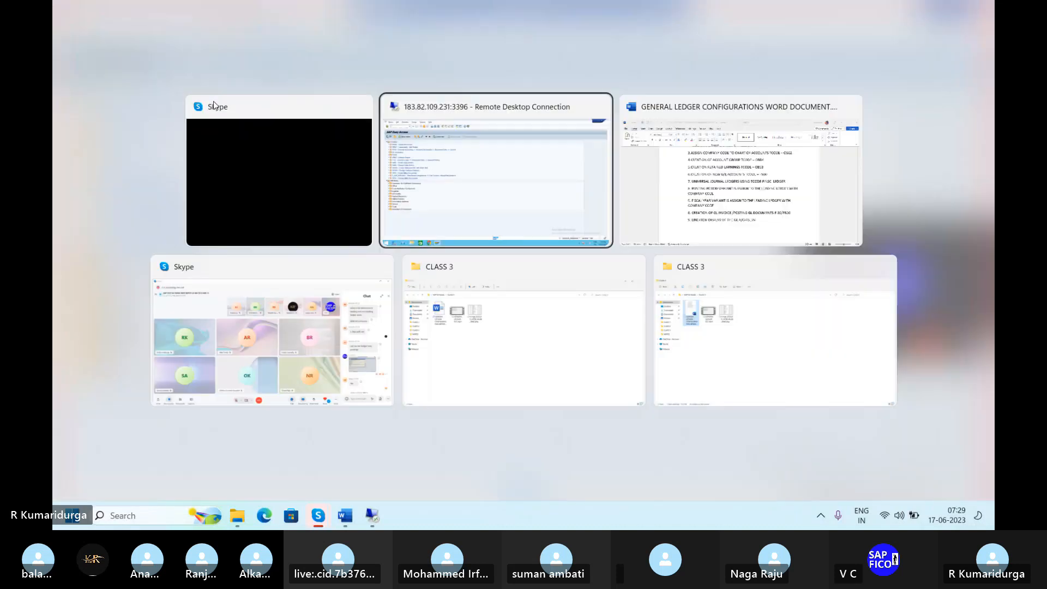
{"action": "key", "text": "Right"}
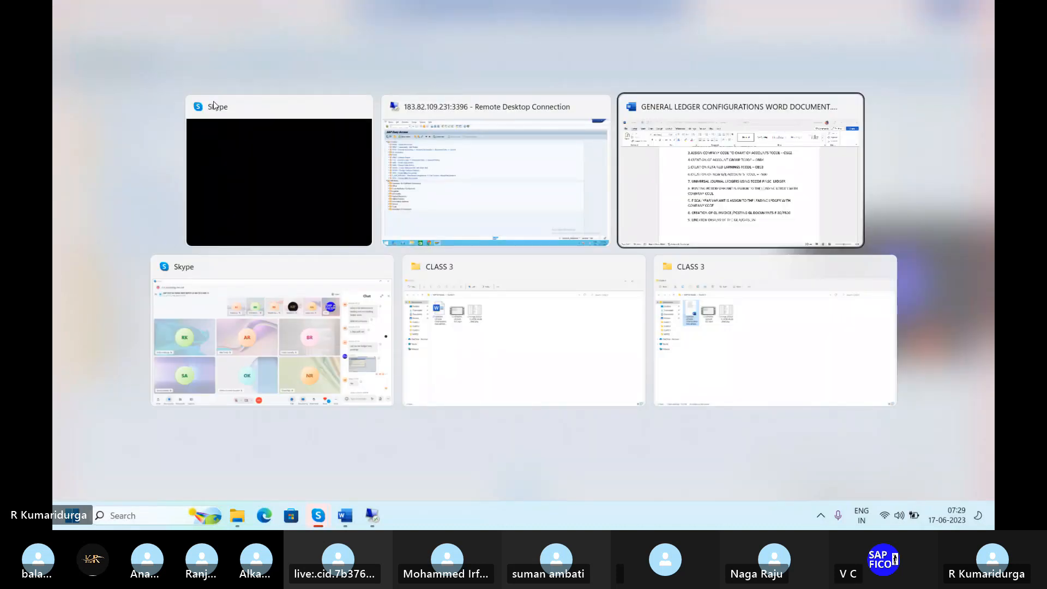
{"action": "key", "text": "Right"}
{"action": "key", "text": "Right"}
{"action": "key", "text": "Right"}
{"action": "key", "text": "Right"}
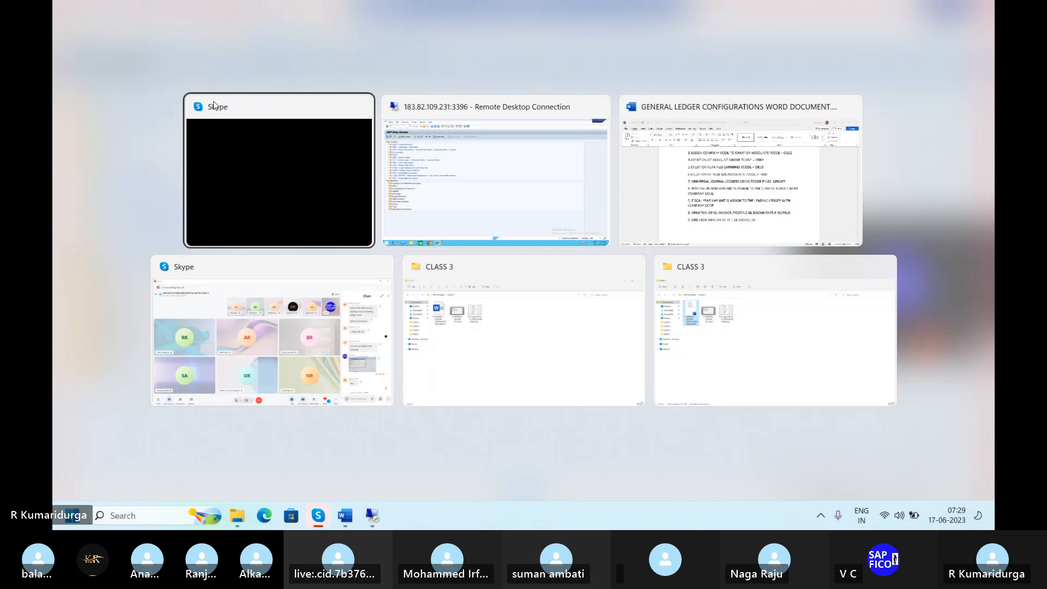
{"action": "key", "text": "alt+Tab"}
{"action": "left_click", "coordinate": [360, 153]}
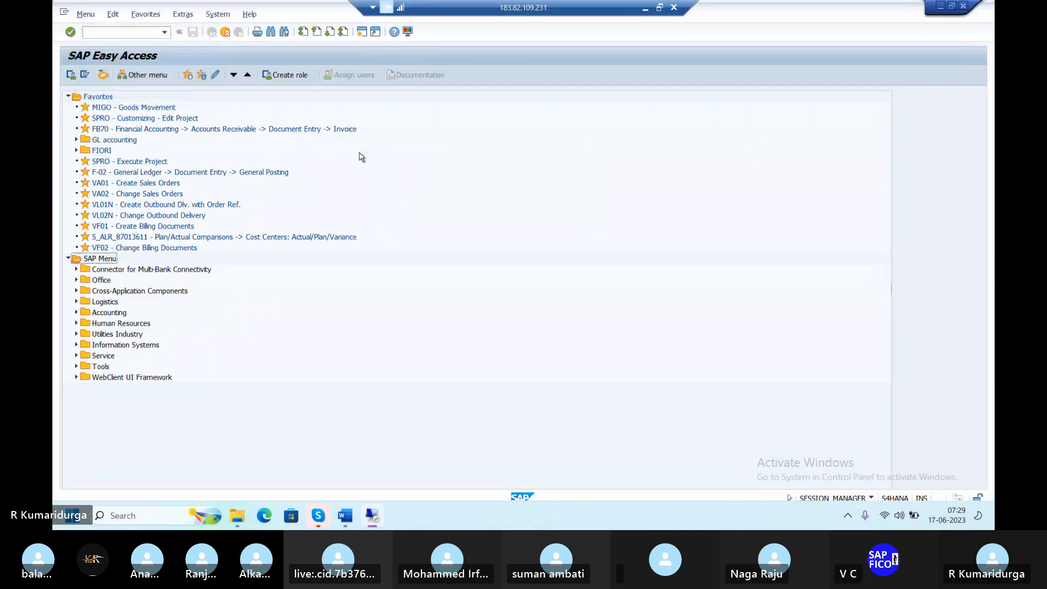
Try FINSC_LEDGER in the second session, decline the Locked Data popup, and return to the Ledger overview
{"action": "left_click", "coordinate": [101, 32]}
{"action": "type", "text": "/FI"}
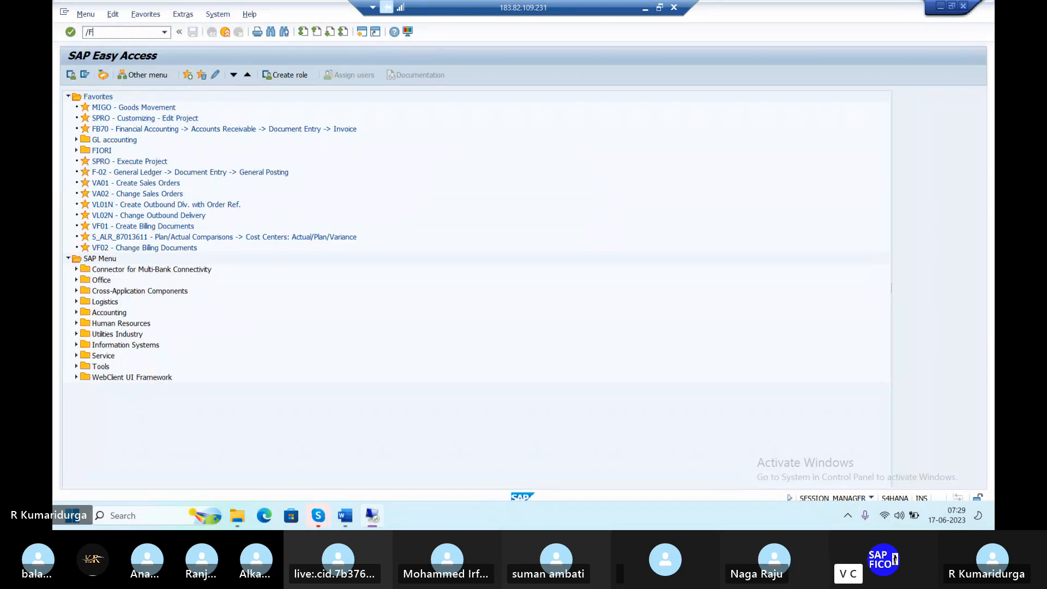
{"action": "type", "text": "N"}
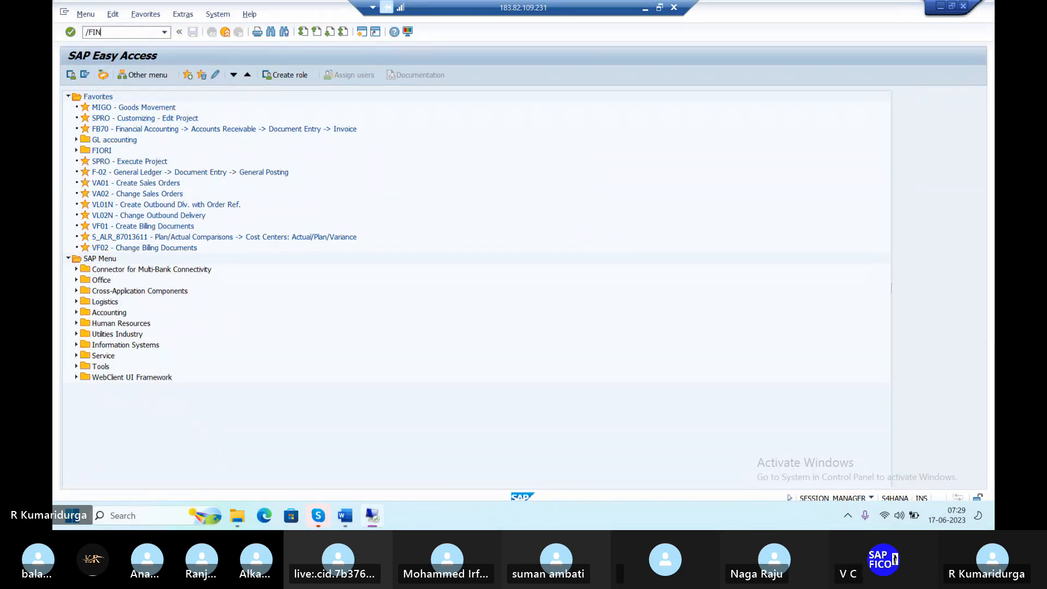
{"action": "type", "text": "SC_LEDGER"}
{"action": "key", "text": "Return"}
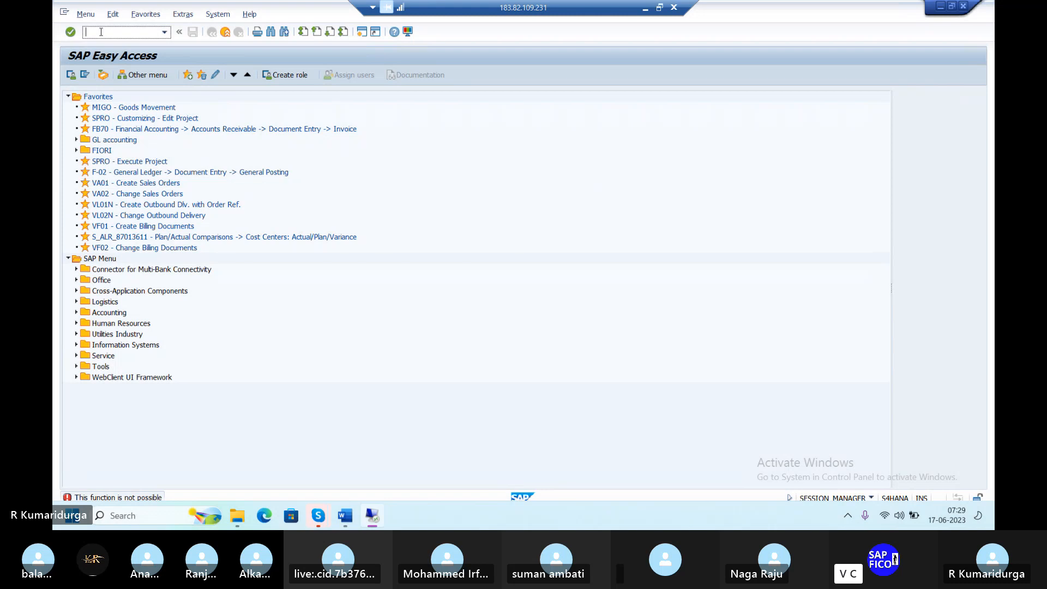
{"action": "type", "text": "FI"}
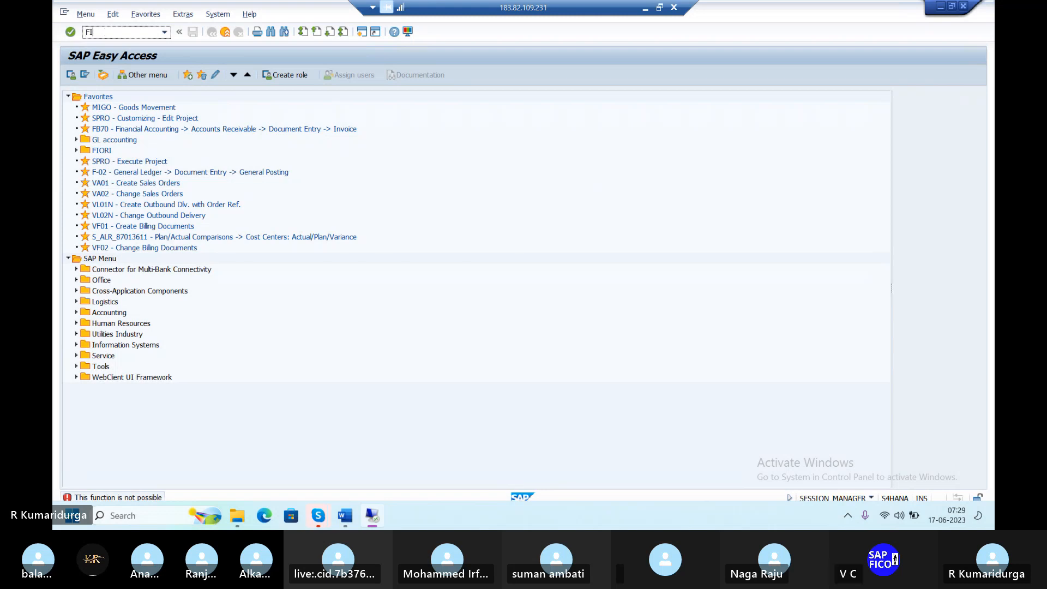
{"action": "type", "text": "NSC"}
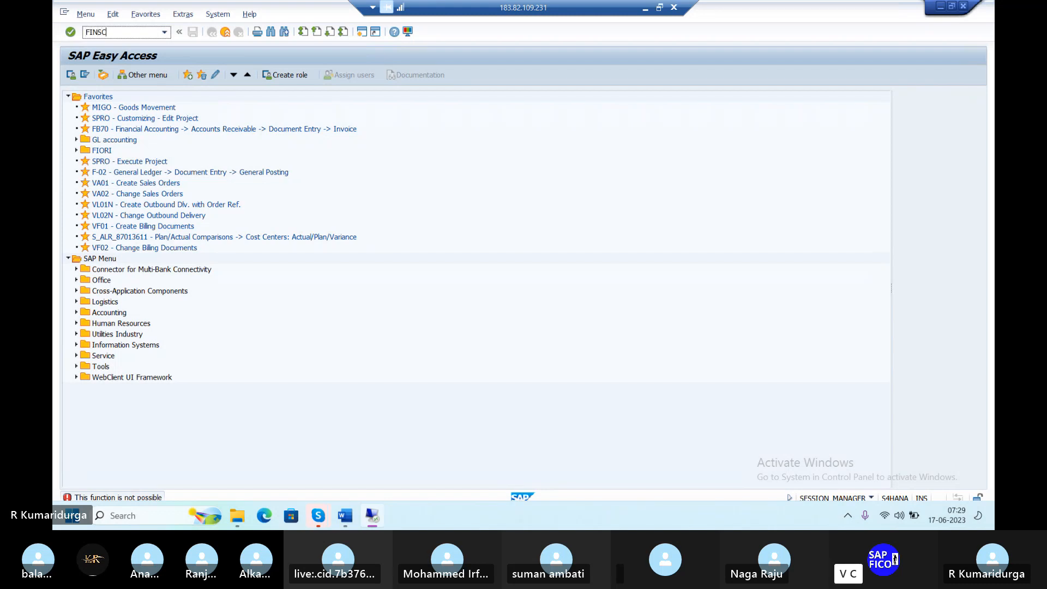
{"action": "type", "text": "_LEDGER"}
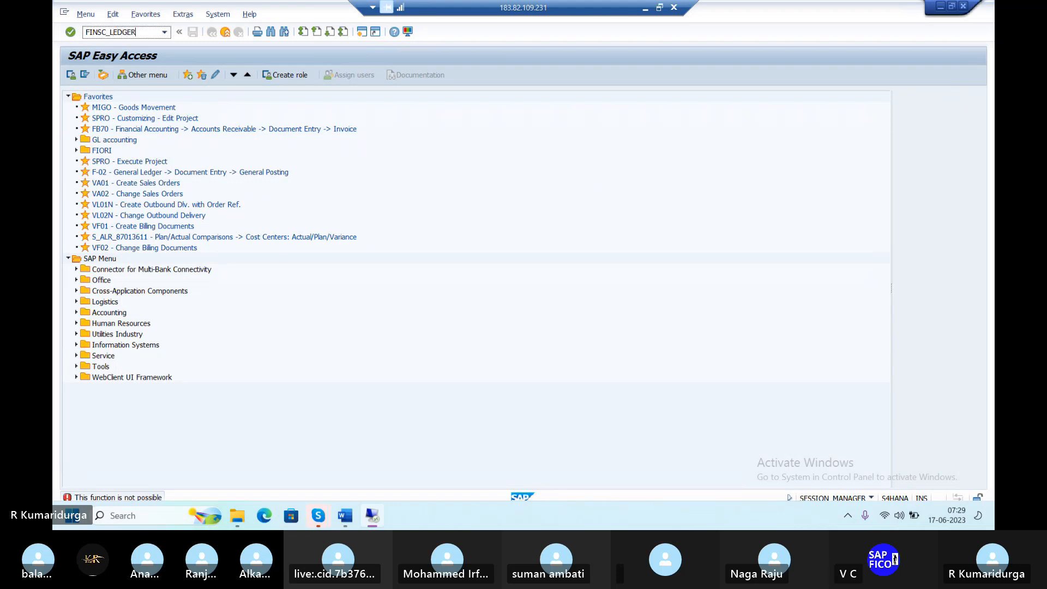
{"action": "key", "text": "Return"}
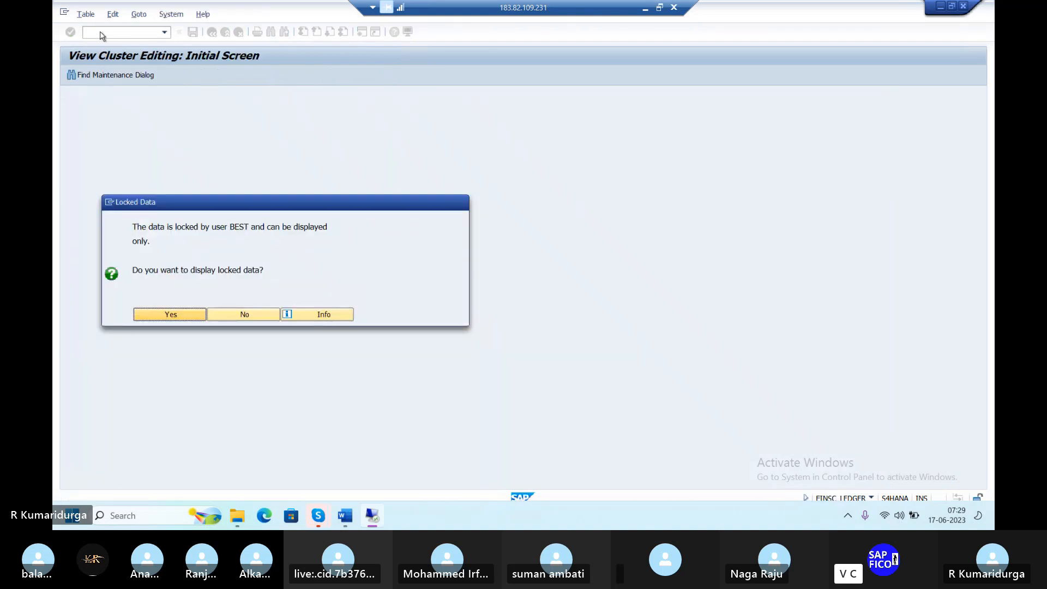
{"action": "left_click", "coordinate": [238, 316]}
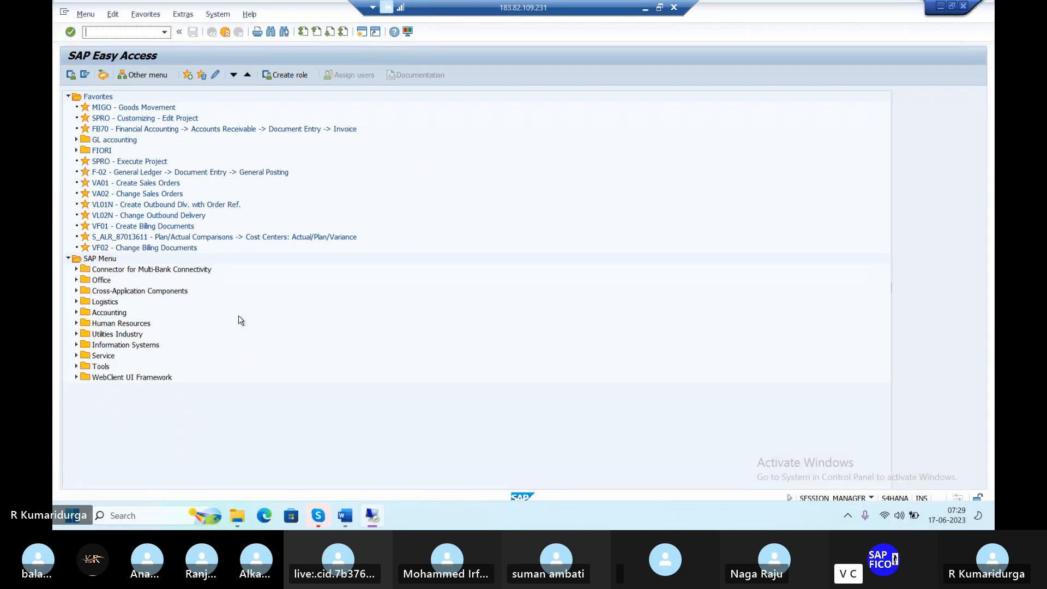
{"action": "key", "text": "alt+Tab"}
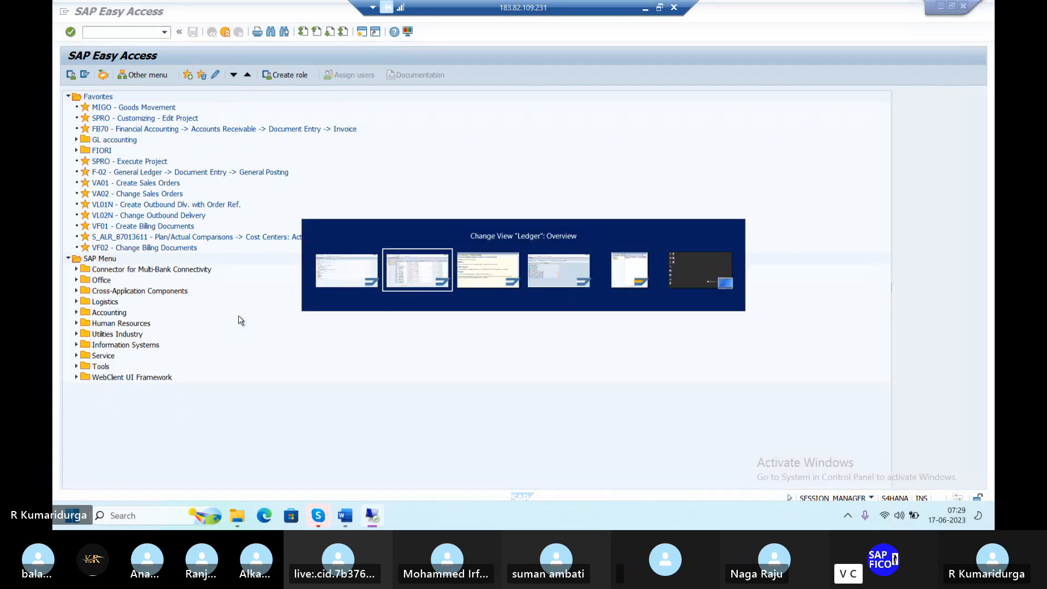
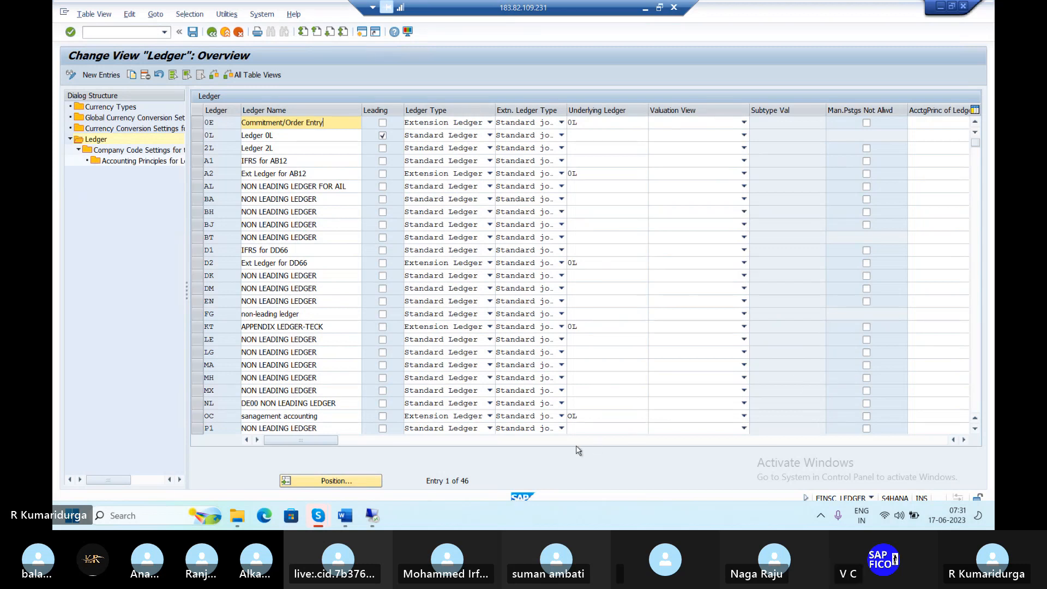
Switch between the Skype call window and the SAP ledger overview
{"action": "mouse_move", "coordinate": [319, 522]}
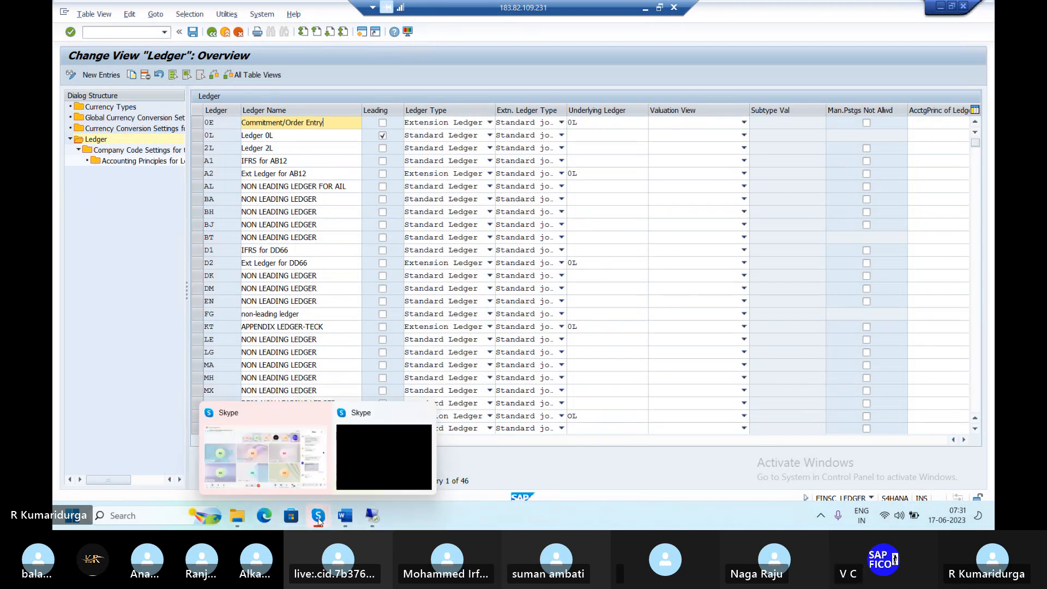
{"action": "left_click", "coordinate": [264, 444]}
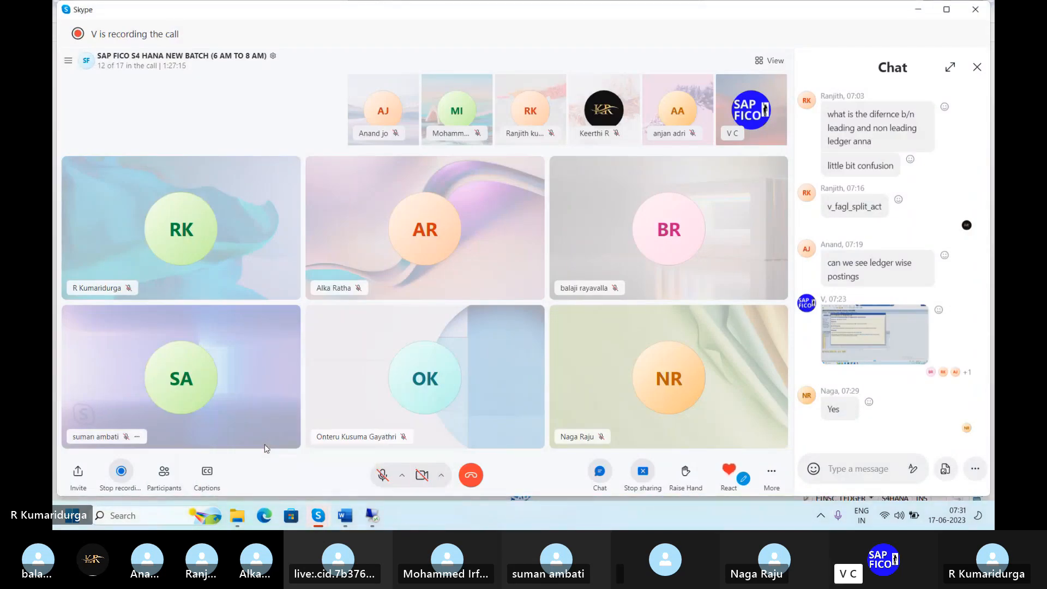
{"action": "mouse_move", "coordinate": [318, 518]}
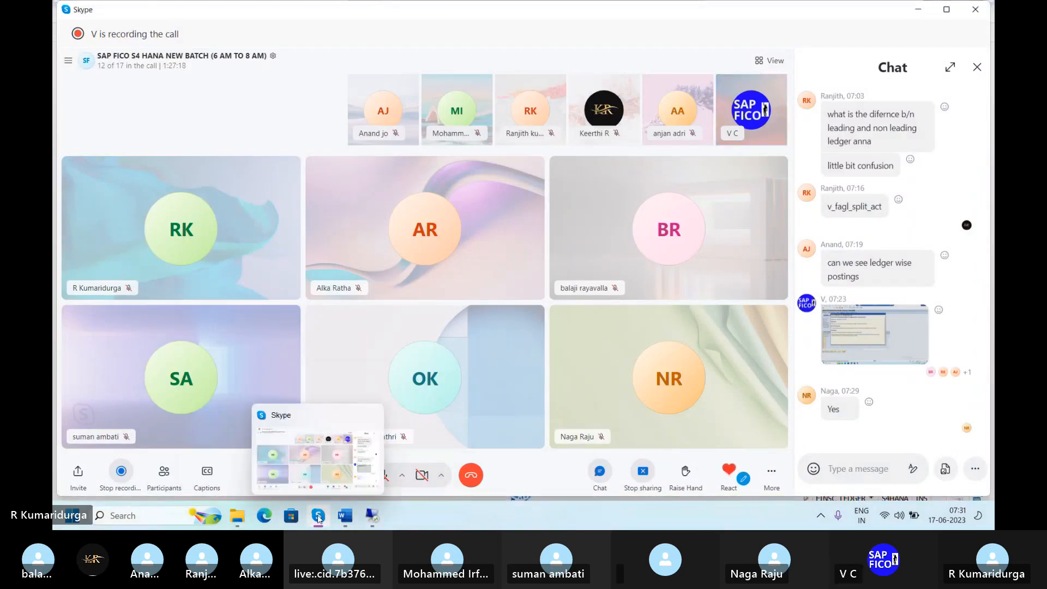
{"action": "mouse_move", "coordinate": [372, 521]}
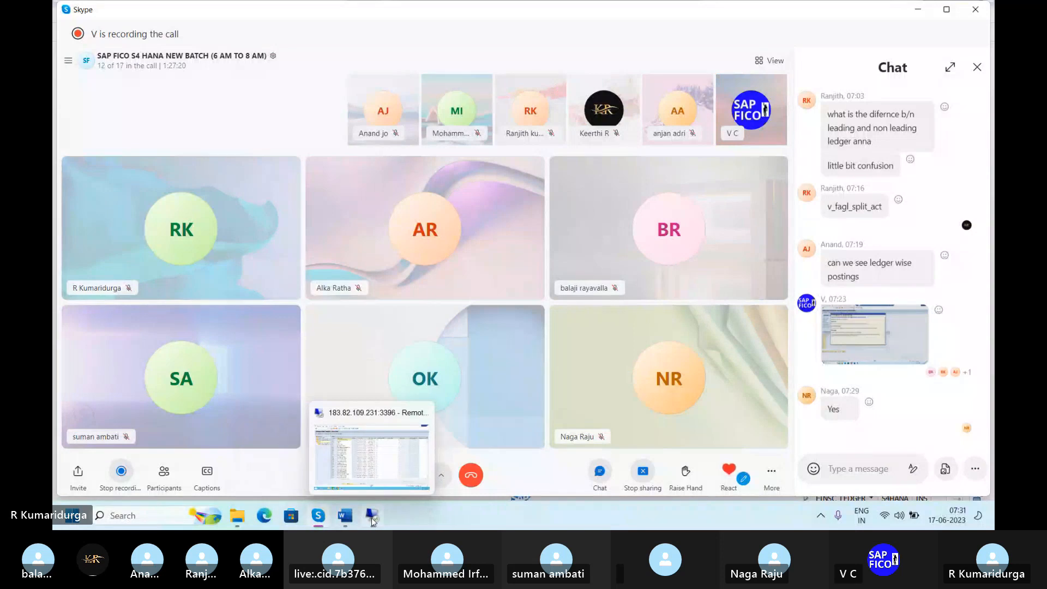
{"action": "left_click", "coordinate": [375, 465]}
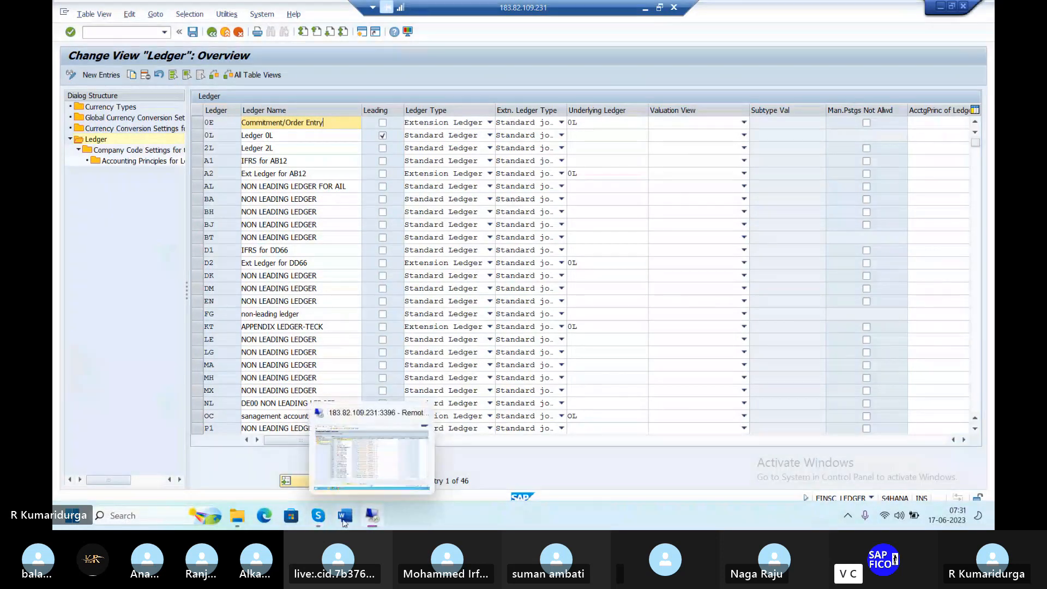
{"action": "mouse_move", "coordinate": [318, 516]}
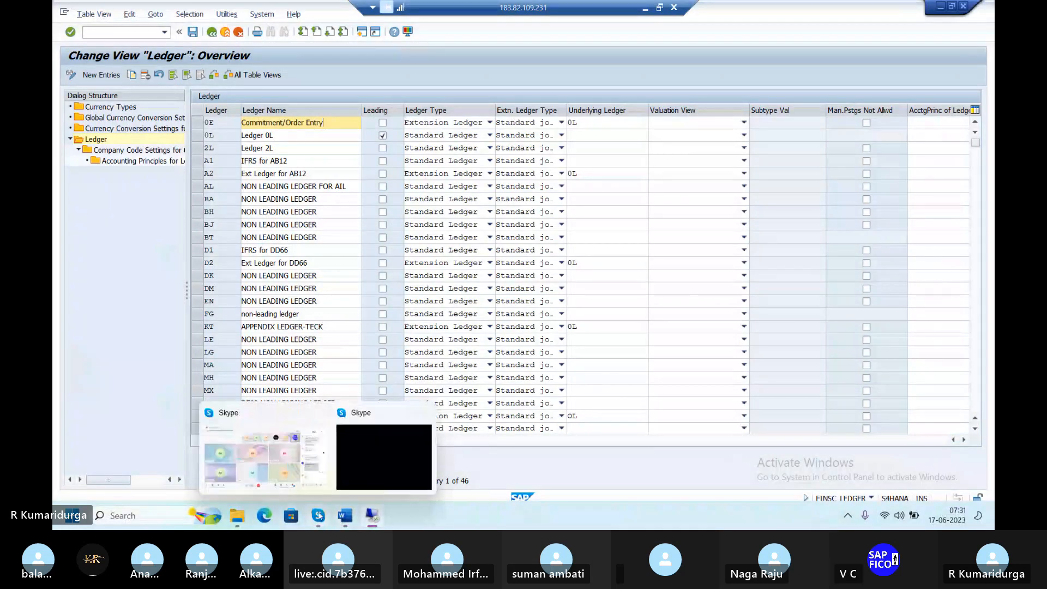
{"action": "left_click", "coordinate": [278, 480]}
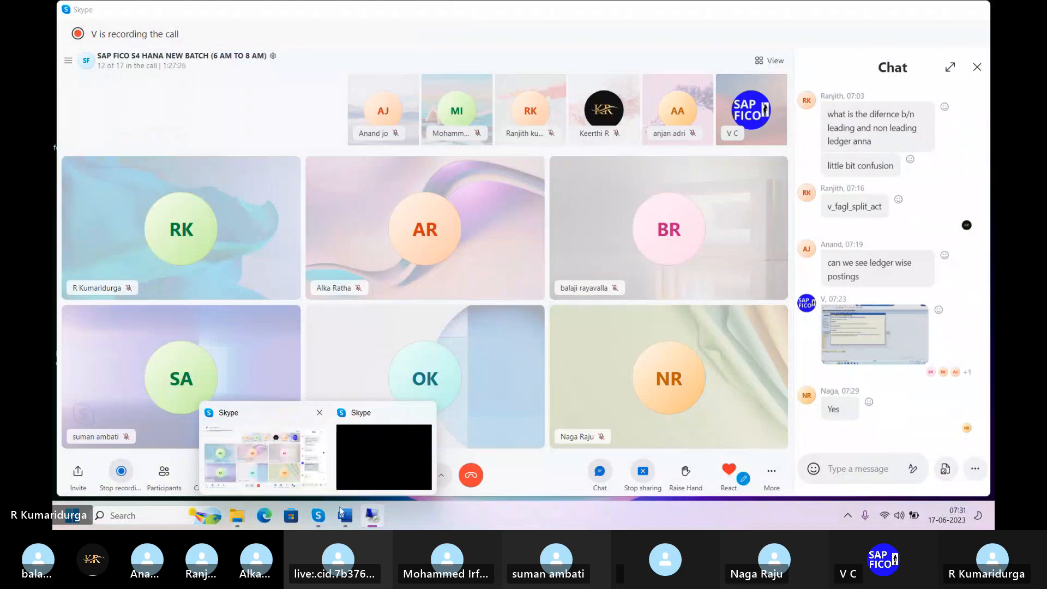
{"action": "left_click", "coordinate": [379, 522]}
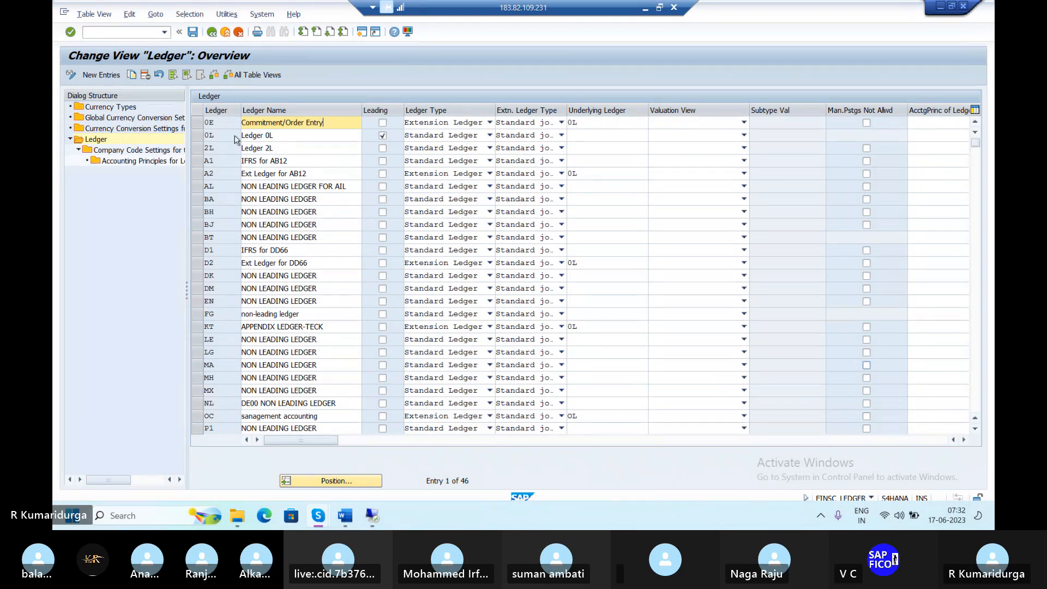
Change ledger 0E to Standard Ledger with Standard journal entries and confirm
{"action": "left_click", "coordinate": [196, 126]}
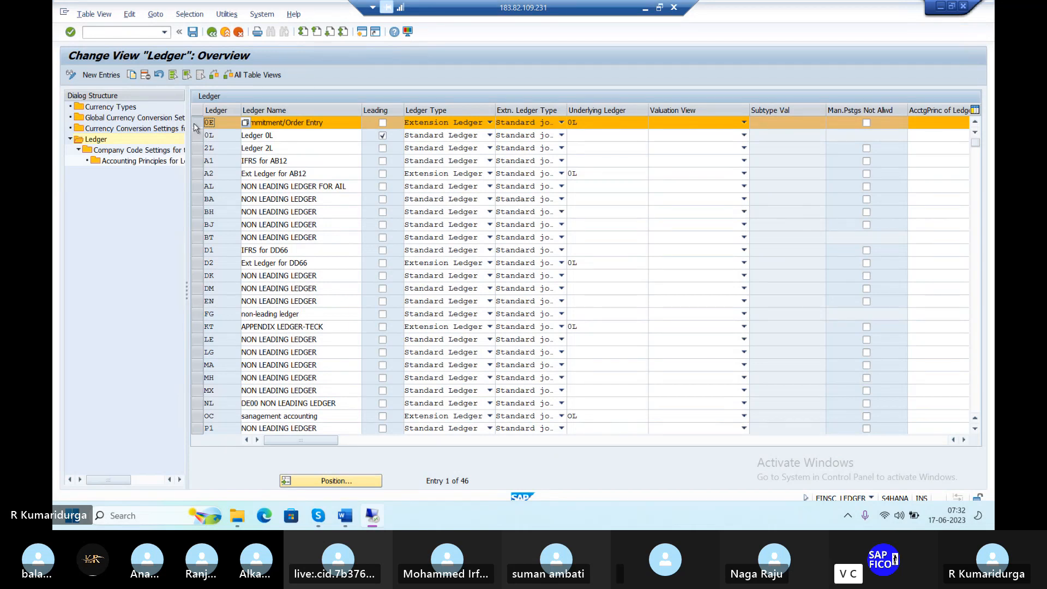
{"action": "left_click", "coordinate": [491, 123]}
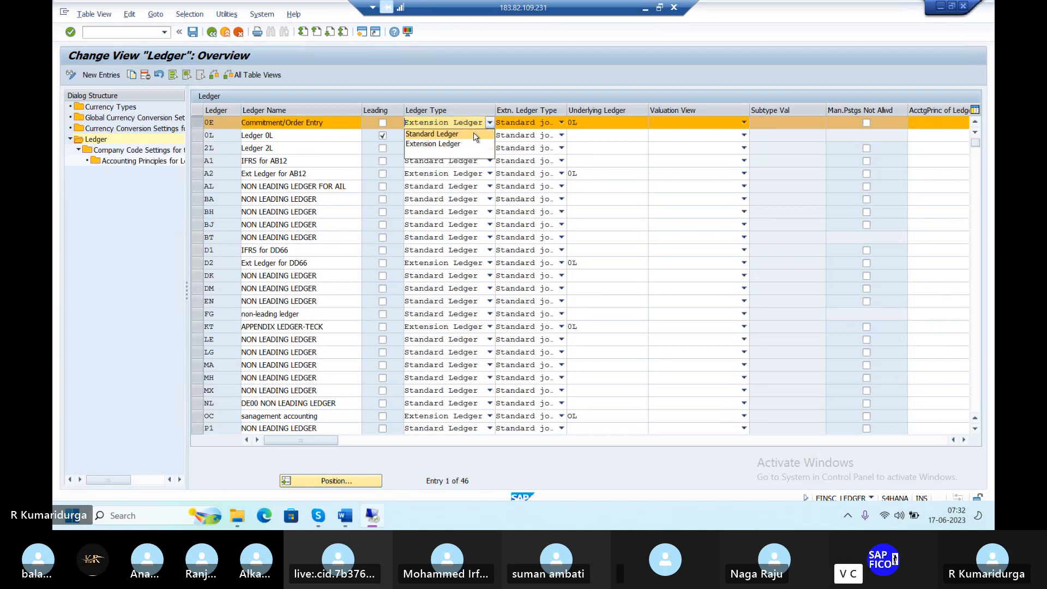
{"action": "left_click", "coordinate": [476, 134]}
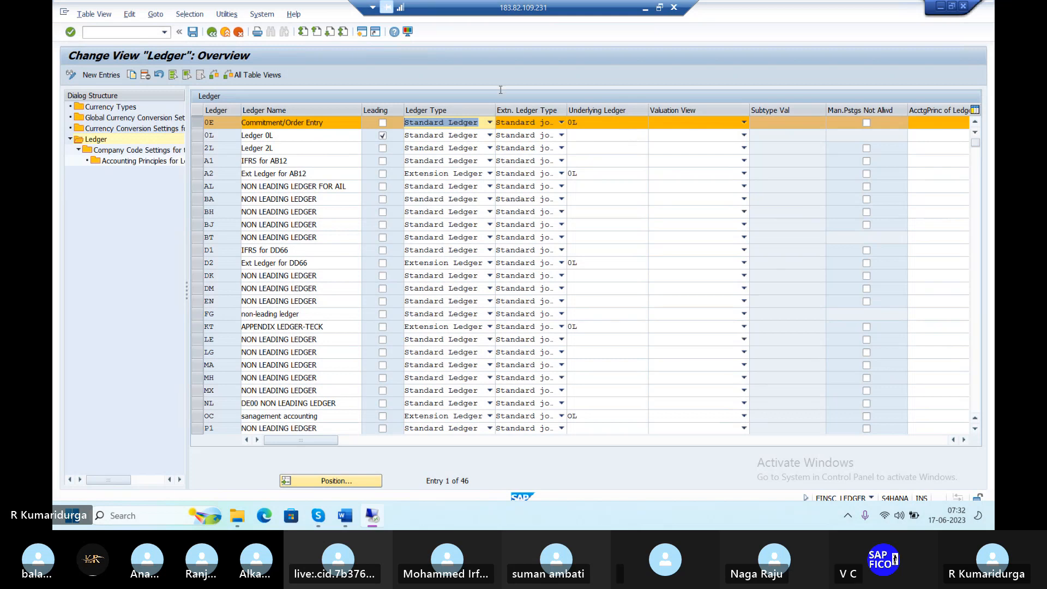
{"action": "left_click", "coordinate": [325, 124]}
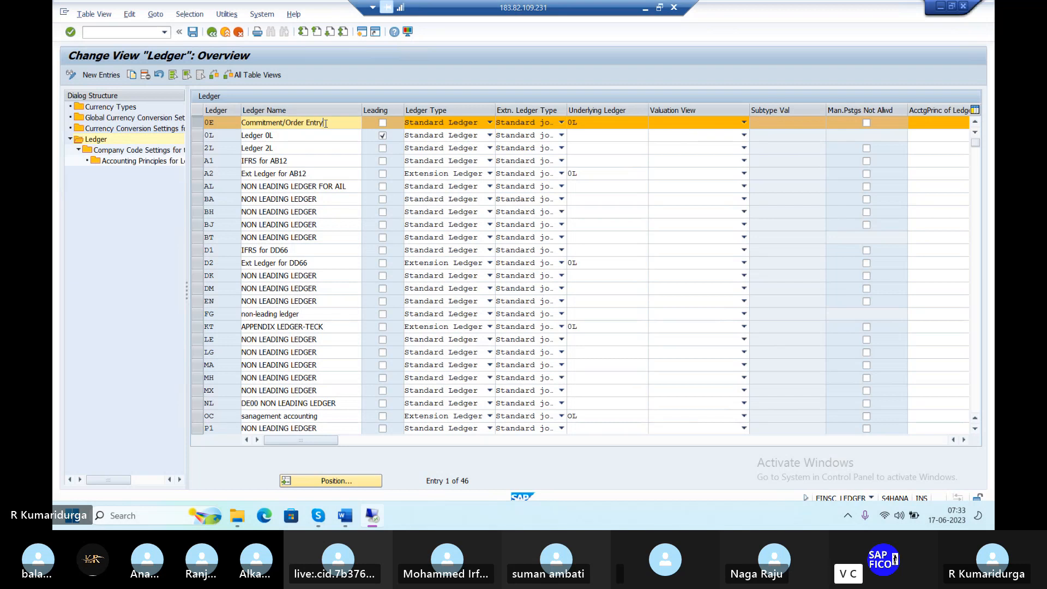
{"action": "left_click", "coordinate": [561, 123]}
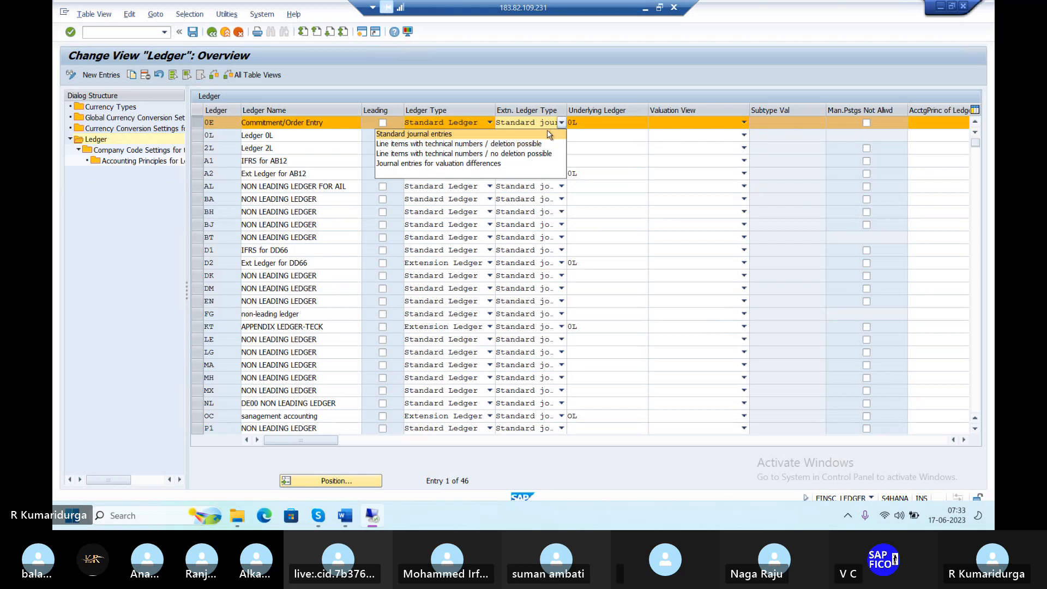
{"action": "left_click", "coordinate": [546, 136]}
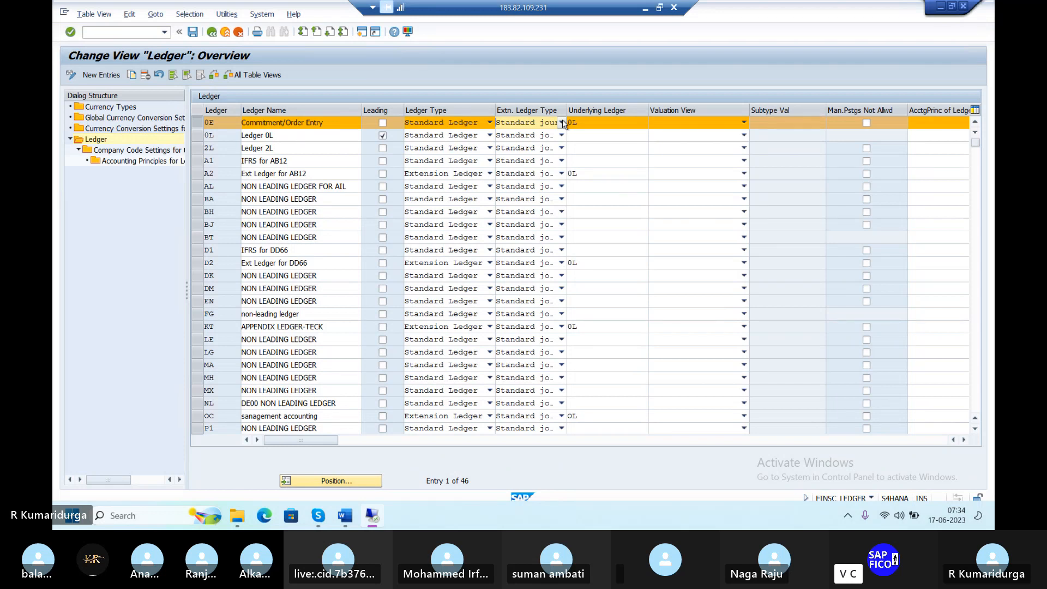
{"action": "key", "text": "Return"}
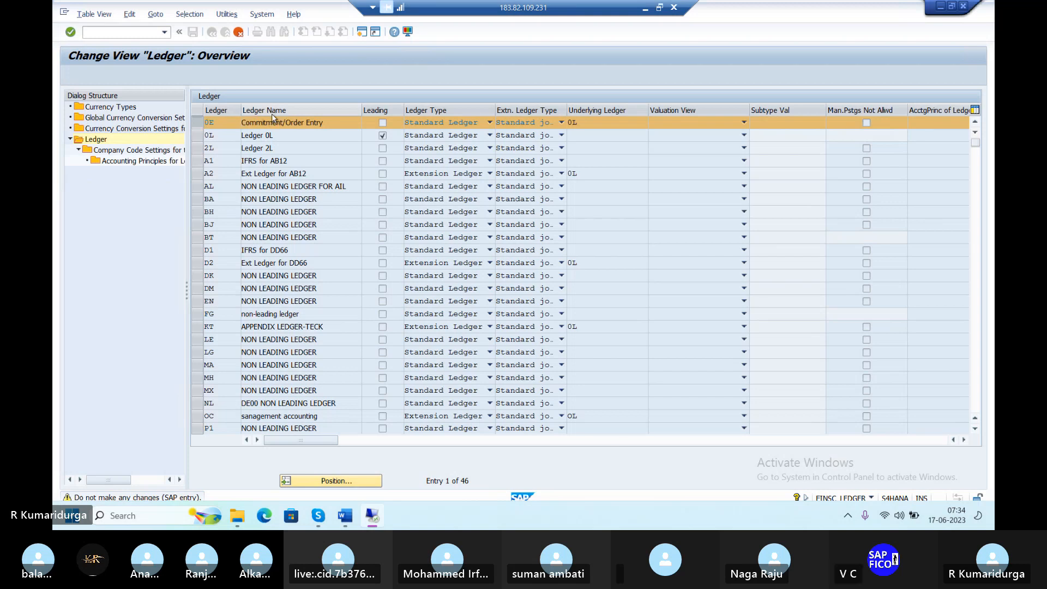
Pass the consistency check warnings and save the ledger 0E change into a customizing request
{"action": "key", "text": "Return"}
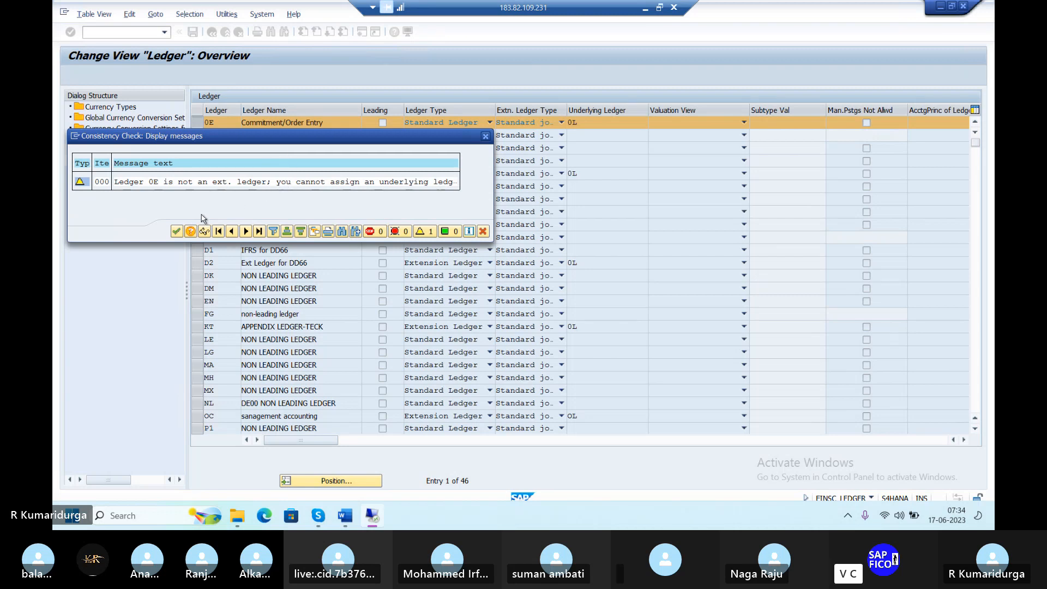
{"action": "left_click", "coordinate": [177, 232]}
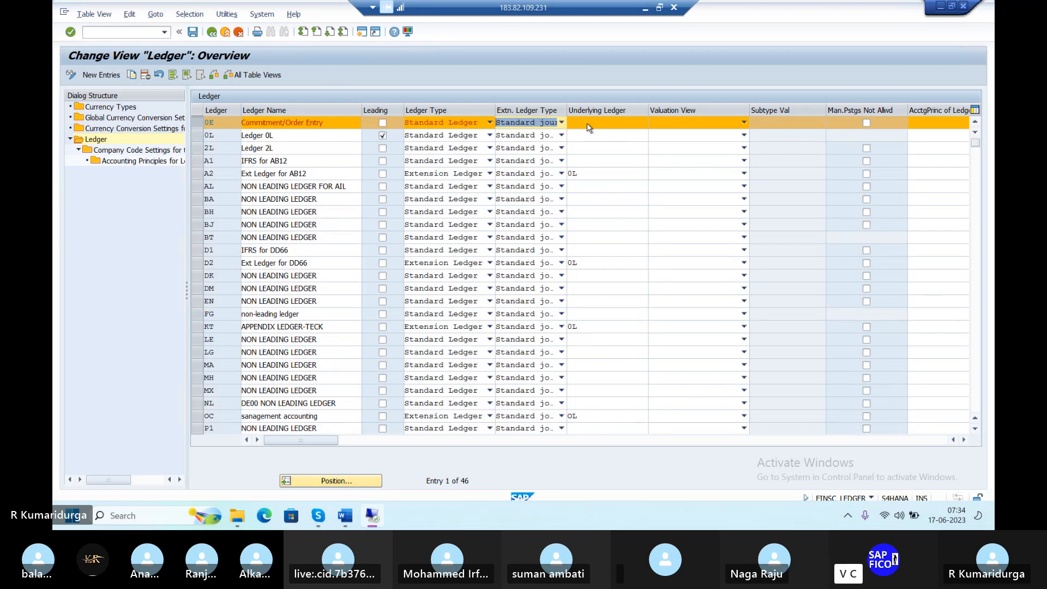
{"action": "left_click", "coordinate": [194, 32]}
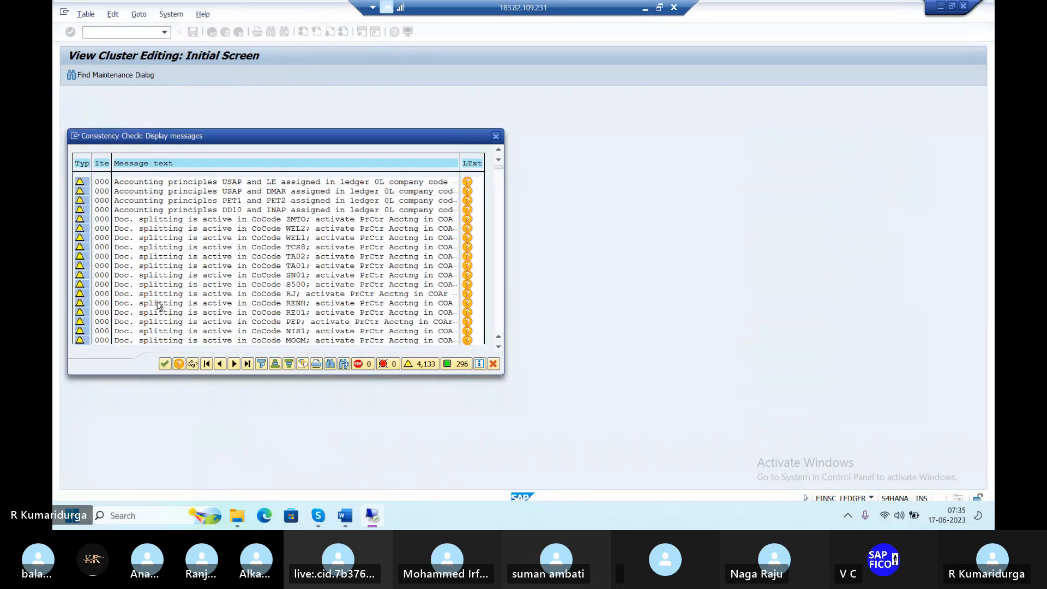
{"action": "left_click", "coordinate": [165, 365]}
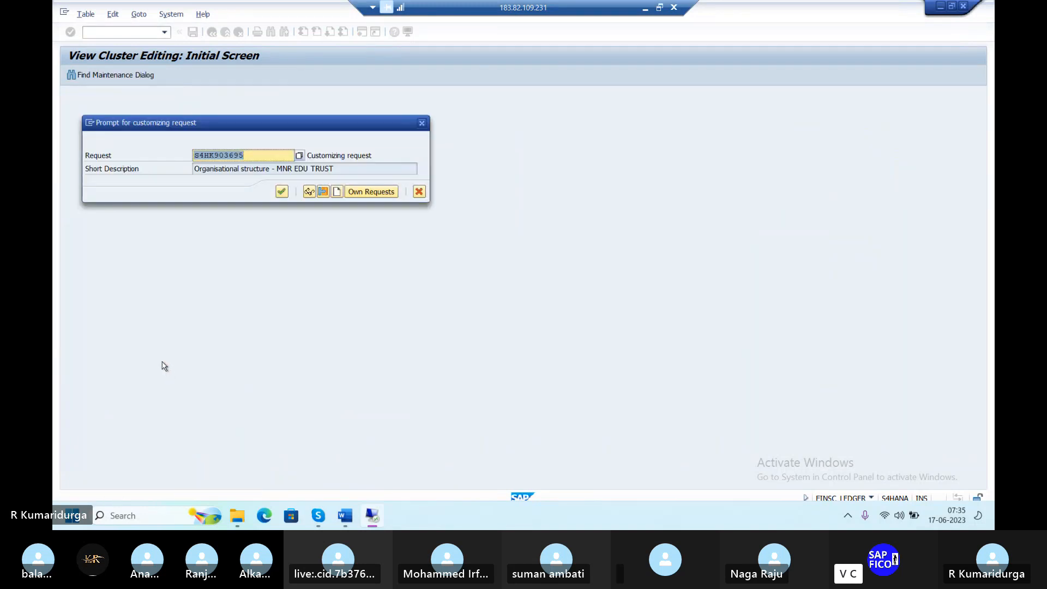
{"action": "left_click", "coordinate": [281, 193]}
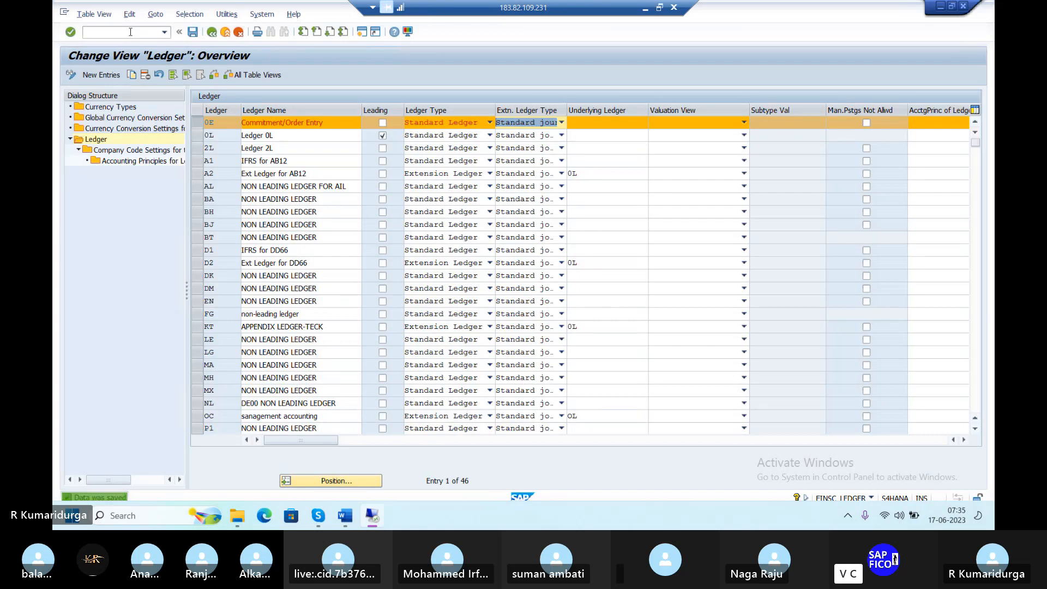
Bring up the Messages log and review the ledger customizing error's long text
{"action": "key", "text": "alt+Tab"}
{"action": "key", "text": "alt+Tab"}
{"action": "key", "text": "alt+Tab"}
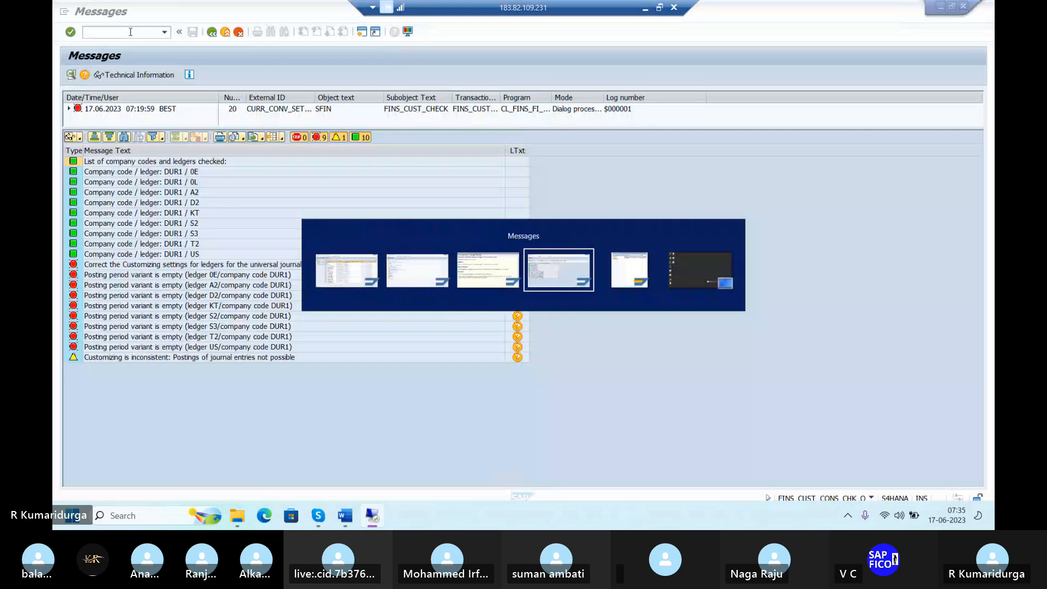
{"action": "key", "text": "alt+Tab"}
{"action": "key", "text": "alt+Tab"}
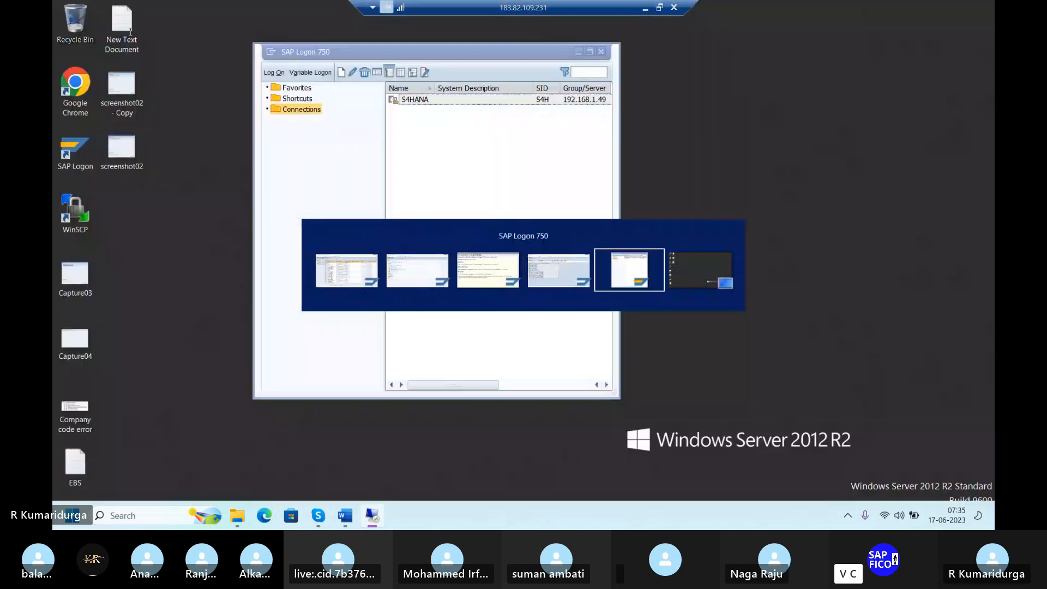
{"action": "key", "text": "alt+Tab"}
{"action": "key", "text": "alt+Tab"}
{"action": "key", "text": "alt+Tab"}
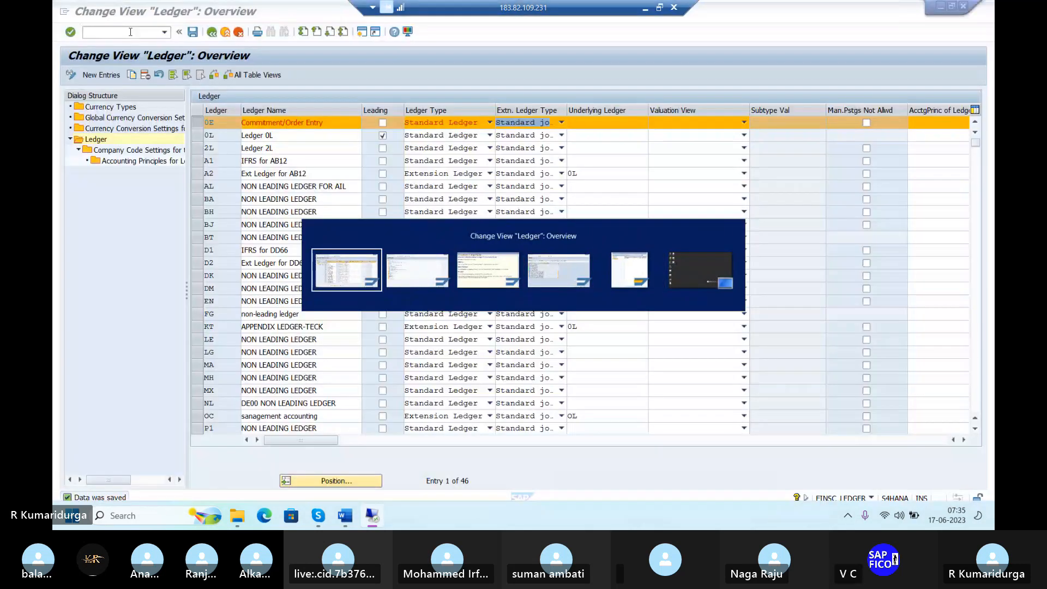
{"action": "key", "text": "alt+Tab"}
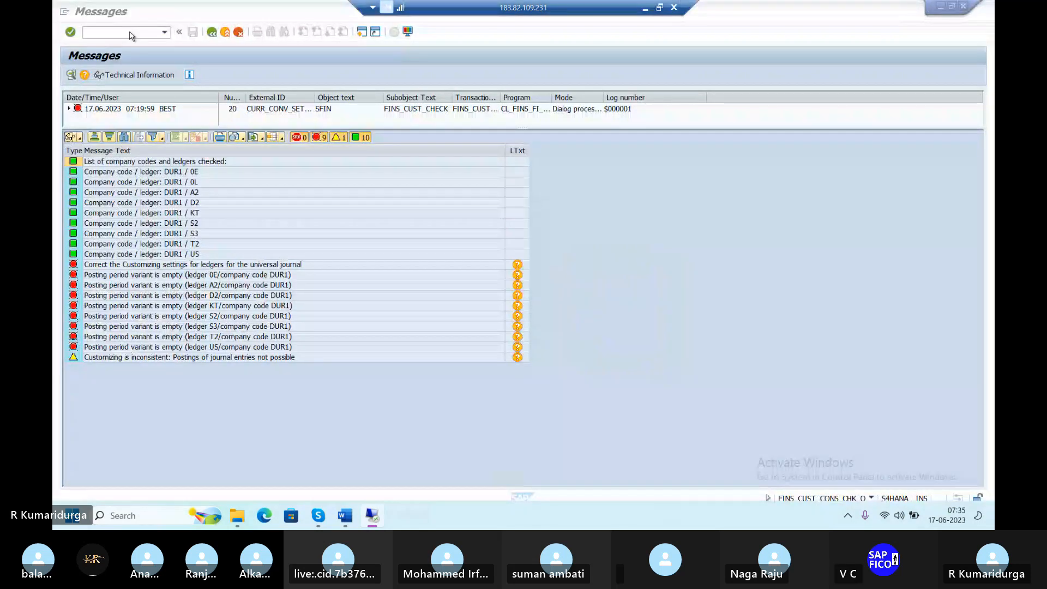
{"action": "left_click", "coordinate": [210, 33]}
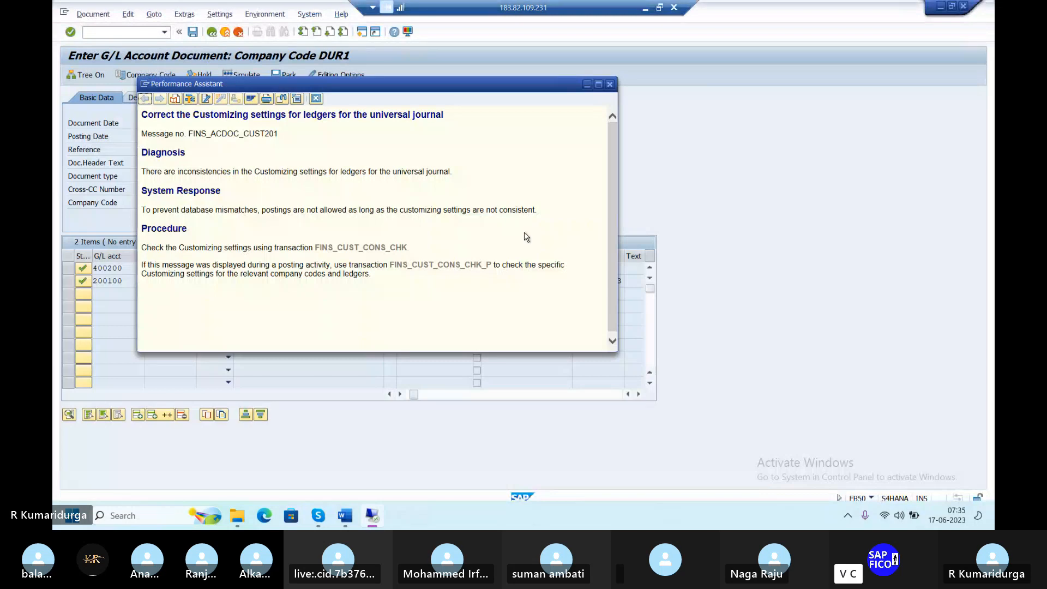
{"action": "left_click", "coordinate": [609, 84]}
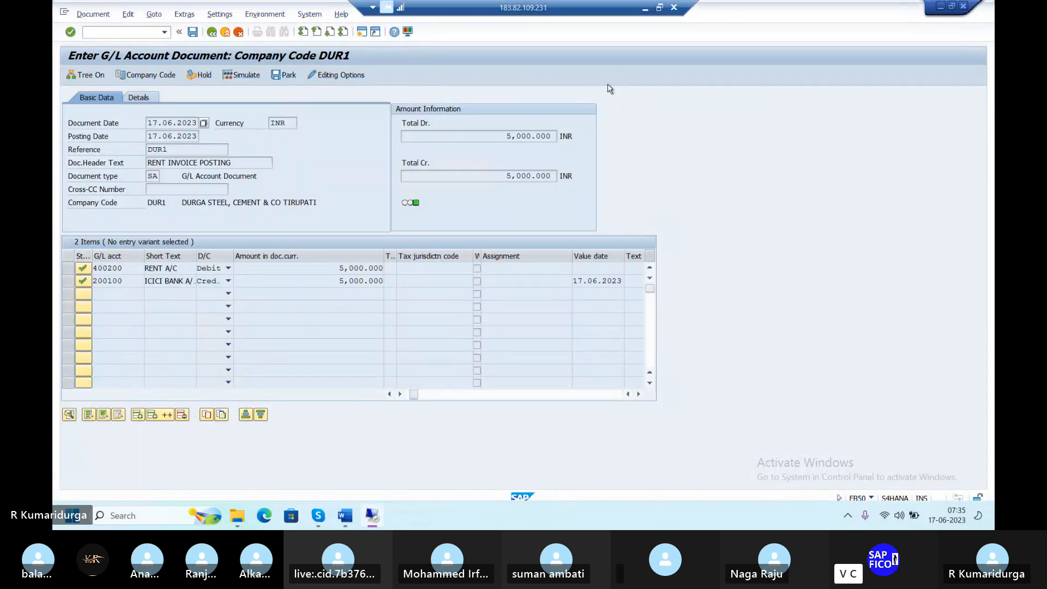
Retry posting the rent document, then enter /NFB50 to restart G/L entry
{"action": "key", "text": "Return"}
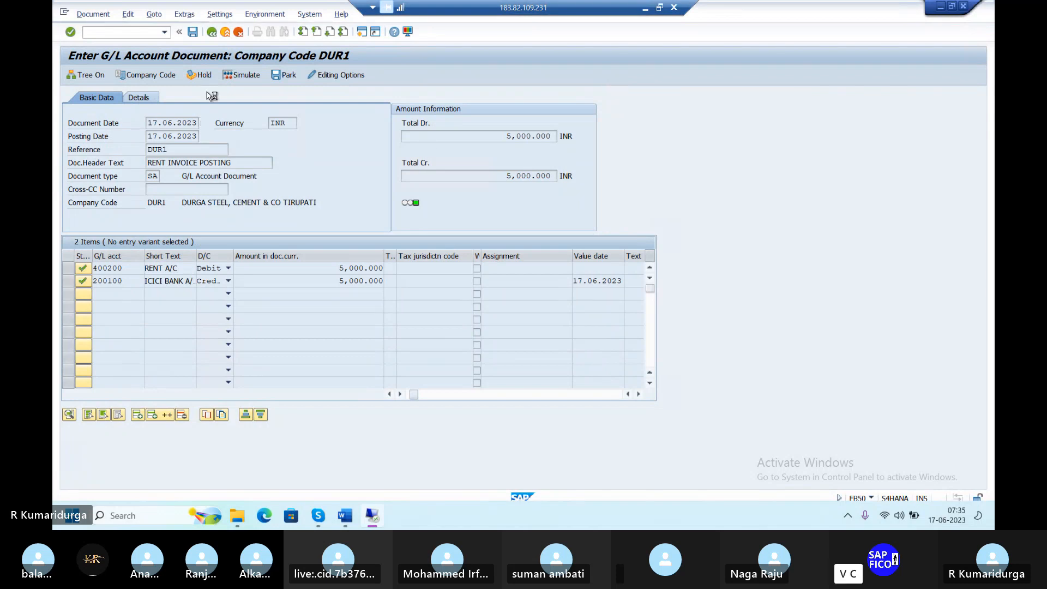
{"action": "left_click", "coordinate": [129, 34]}
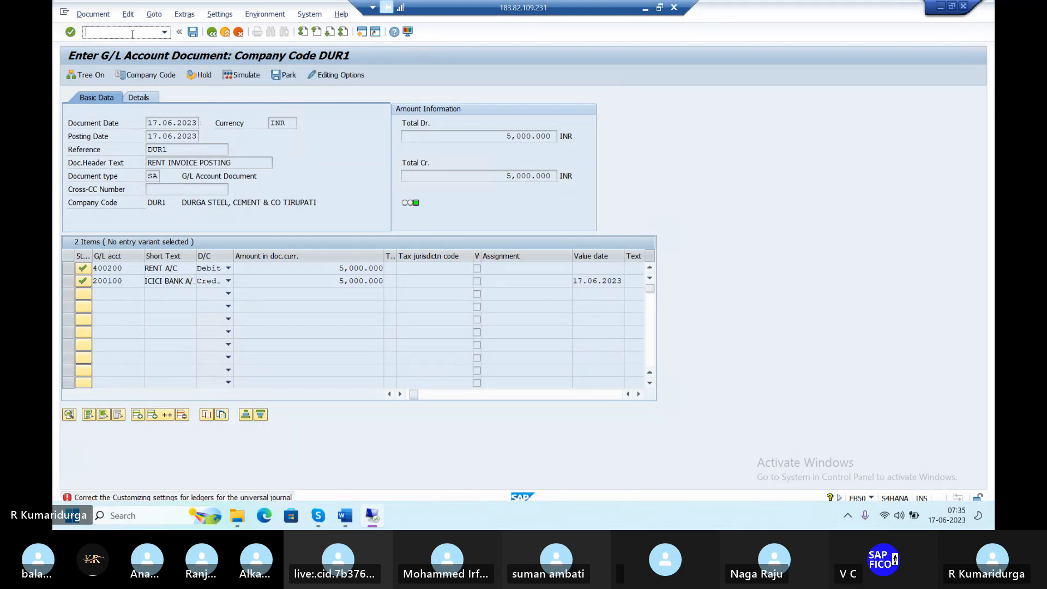
{"action": "type", "text": "/NFB50"}
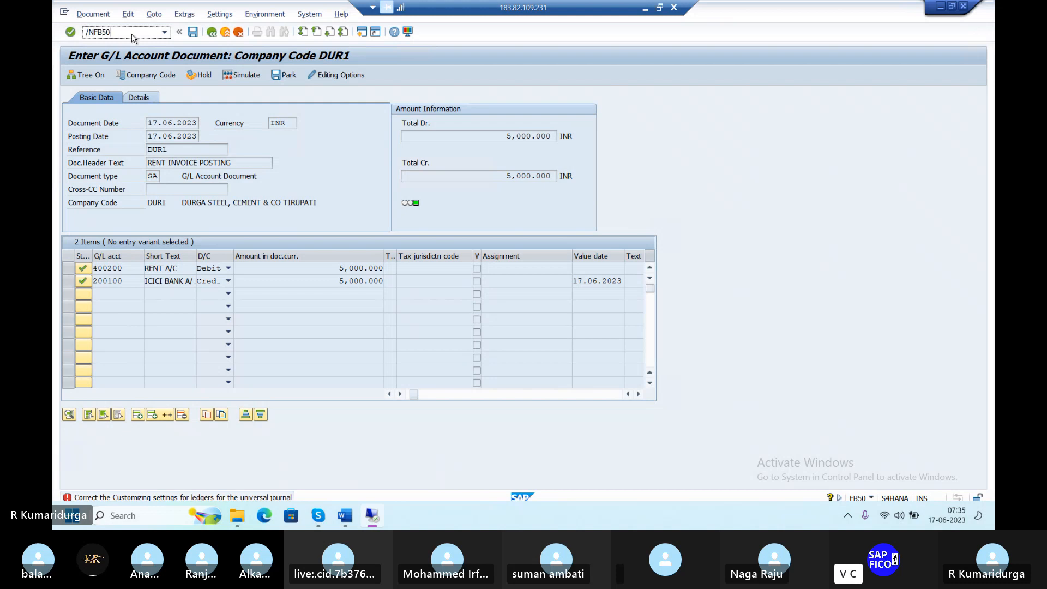
Start a new FB50 document dated 17.06.2023, reference DUR1, header text RENT INVOICE POSTING
{"action": "key", "text": "Return"}
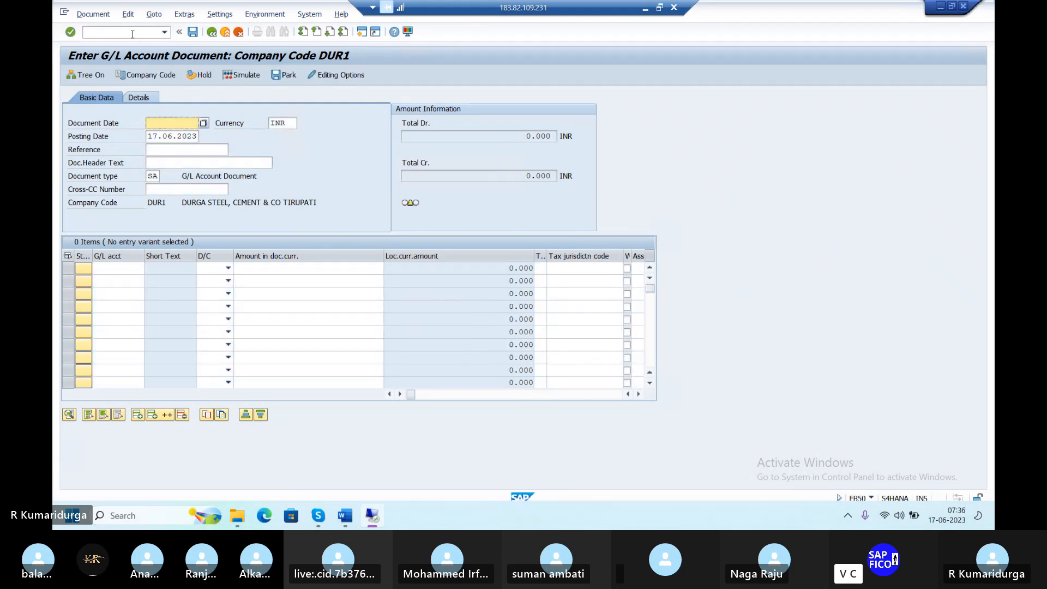
{"action": "type", "text": "17.06.2"}
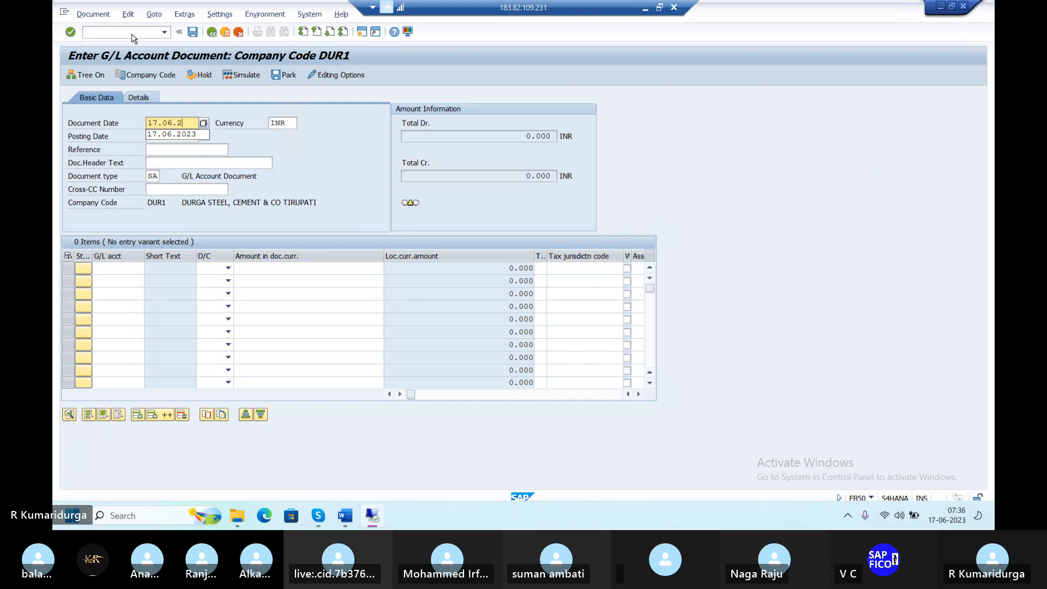
{"action": "type", "text": "023"}
{"action": "key", "text": "Tab"}
{"action": "key", "text": "Tab"}
{"action": "key", "text": "Tab"}
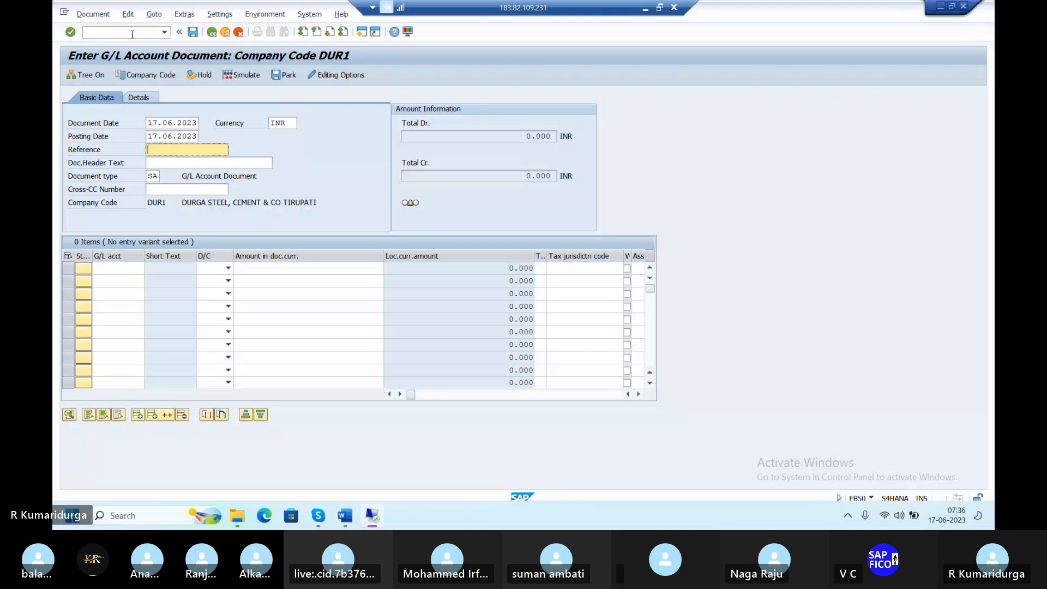
{"action": "type", "text": "DUR1"}
{"action": "key", "text": "Tab"}
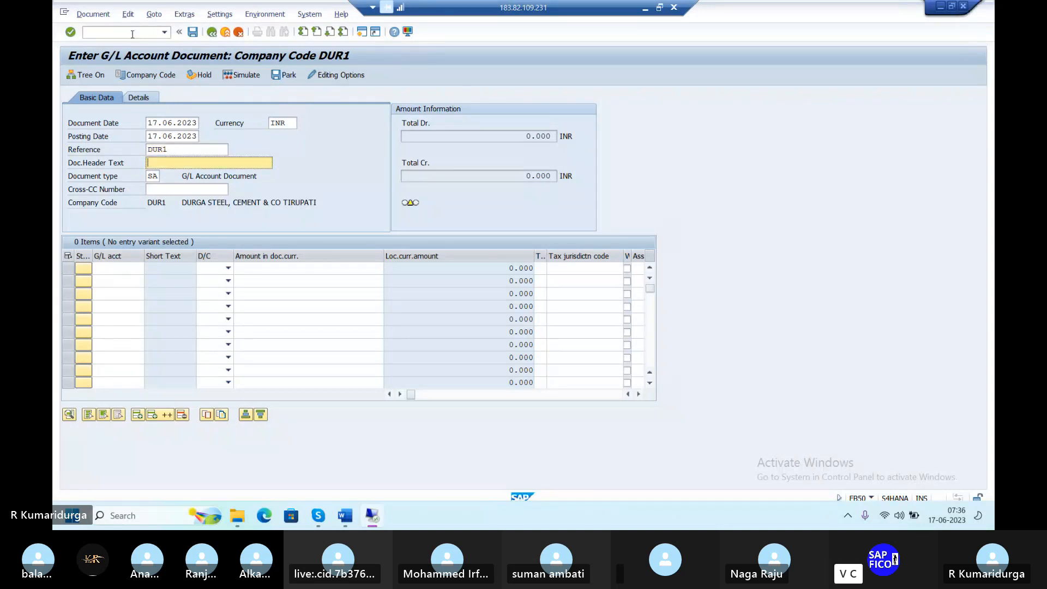
{"action": "type", "text": "R"}
{"action": "key", "text": "Down"}
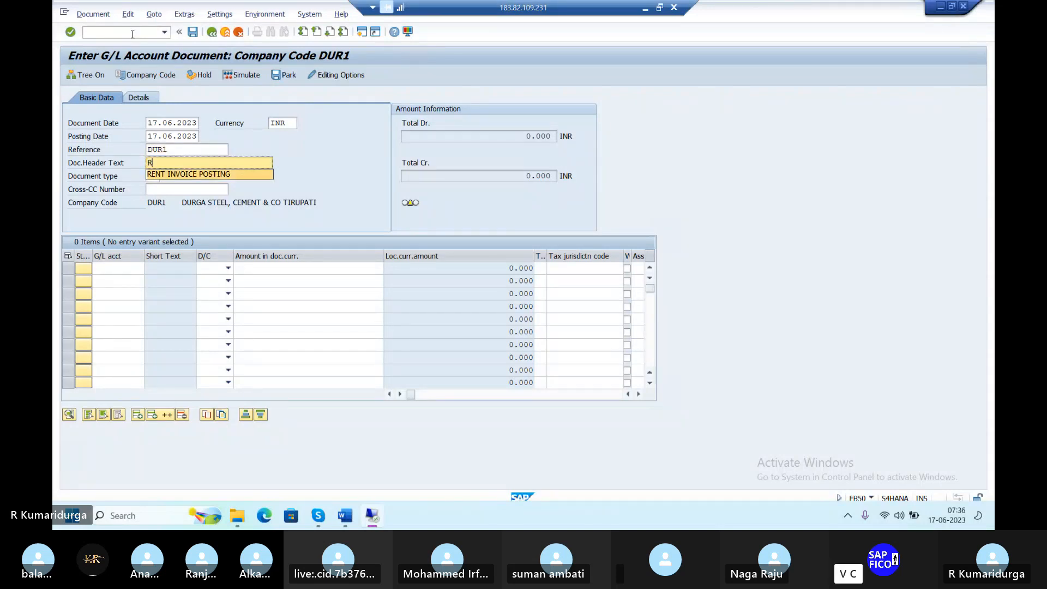
{"action": "key", "text": "Return"}
{"action": "key", "text": "Tab"}
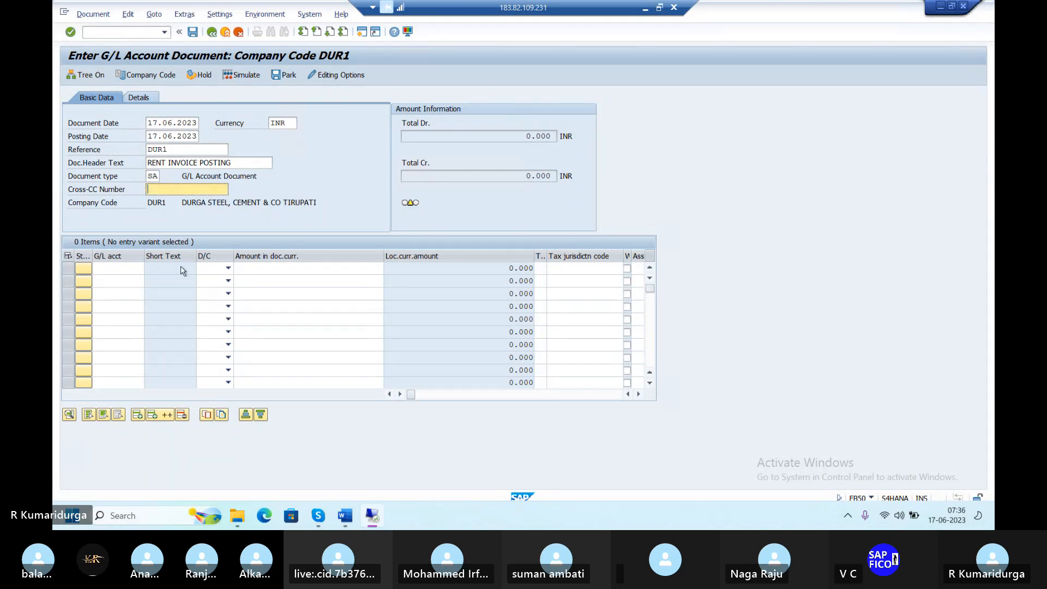
Add the first line item debiting G/L account 400000 with 5000
{"action": "left_click", "coordinate": [136, 270]}
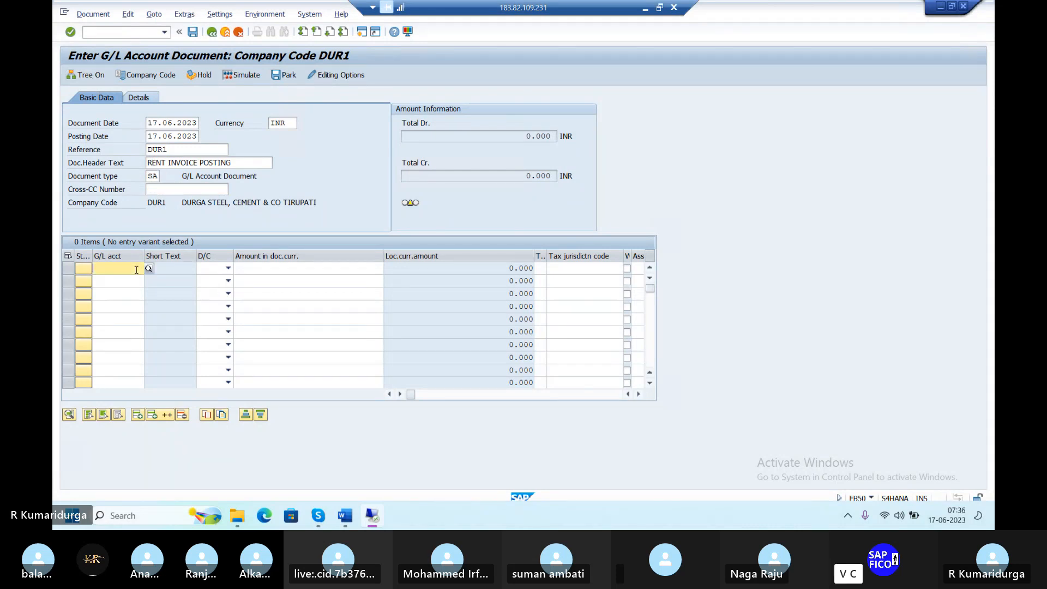
{"action": "type", "text": "400000"}
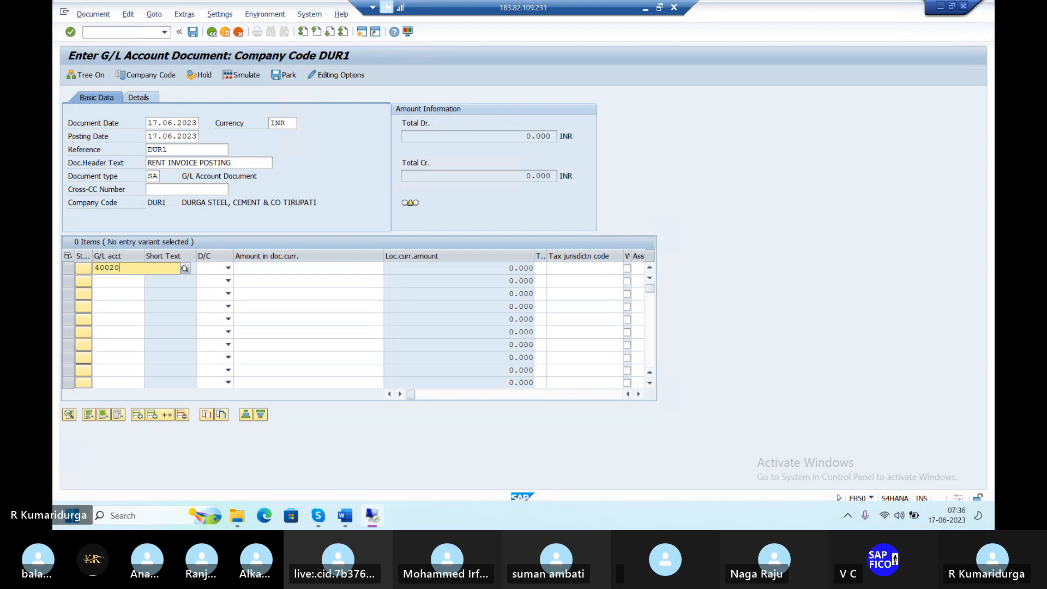
{"action": "key", "text": "Return"}
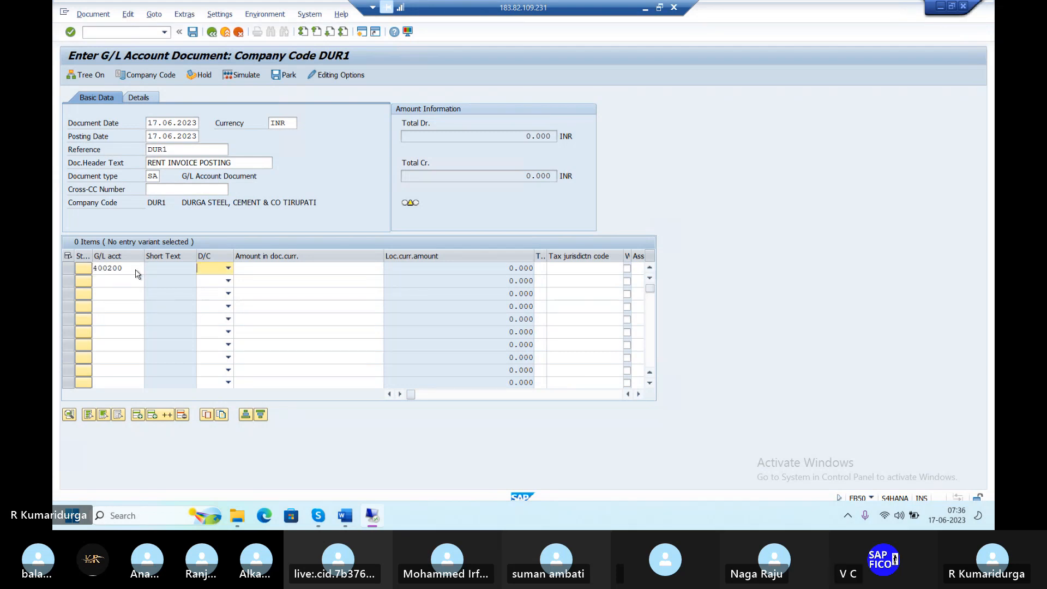
{"action": "key", "text": "Down"}
{"action": "key", "text": "Tab"}
{"action": "type", "text": "5000"}
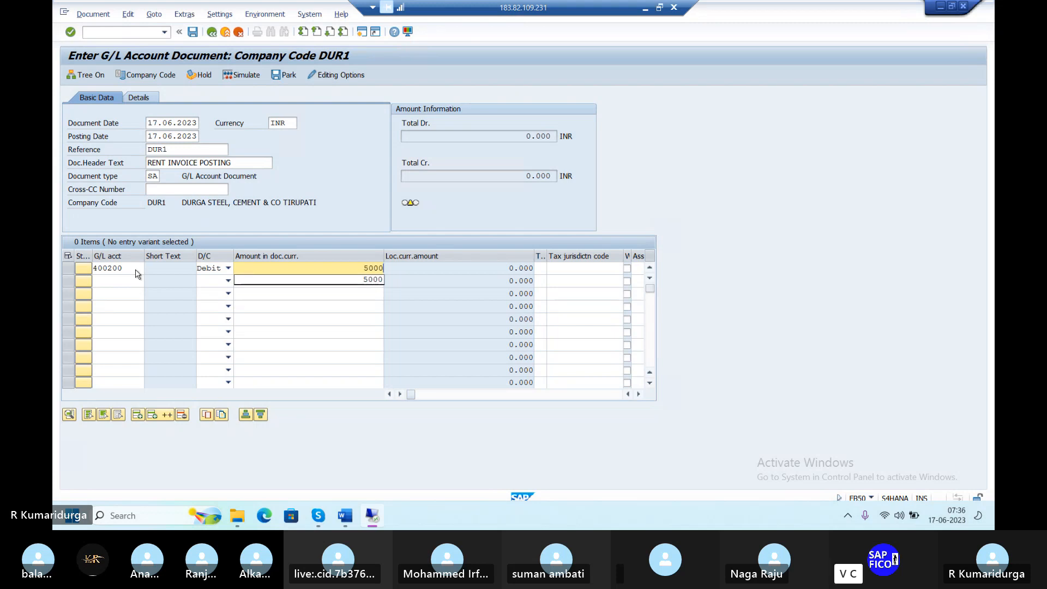
Add a second line crediting account 200100, picked from the DUR1 chart of accounts, with 5000
{"action": "left_click", "coordinate": [139, 281]}
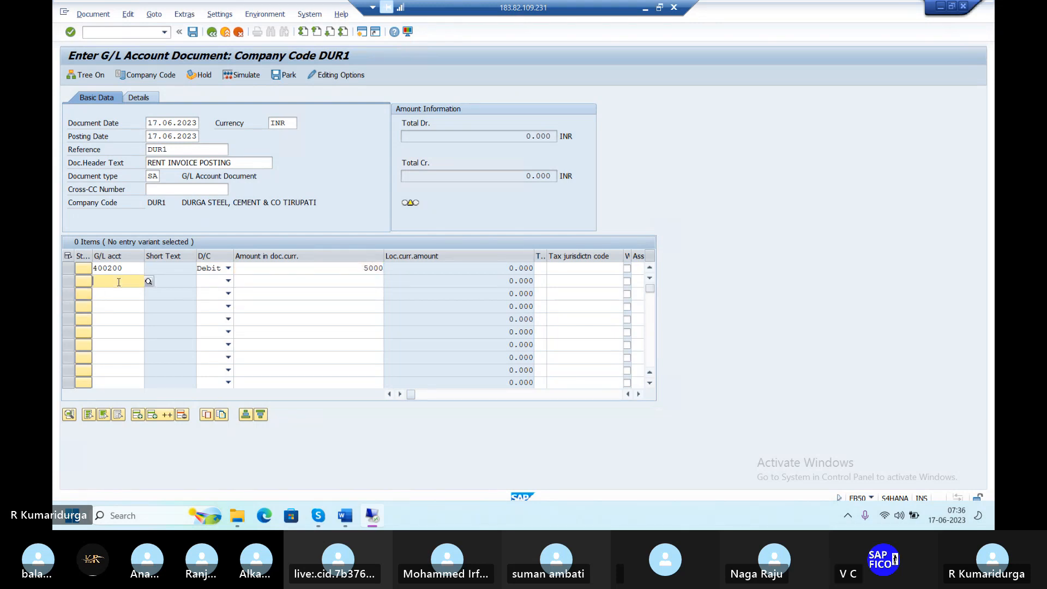
{"action": "left_click", "coordinate": [149, 281]}
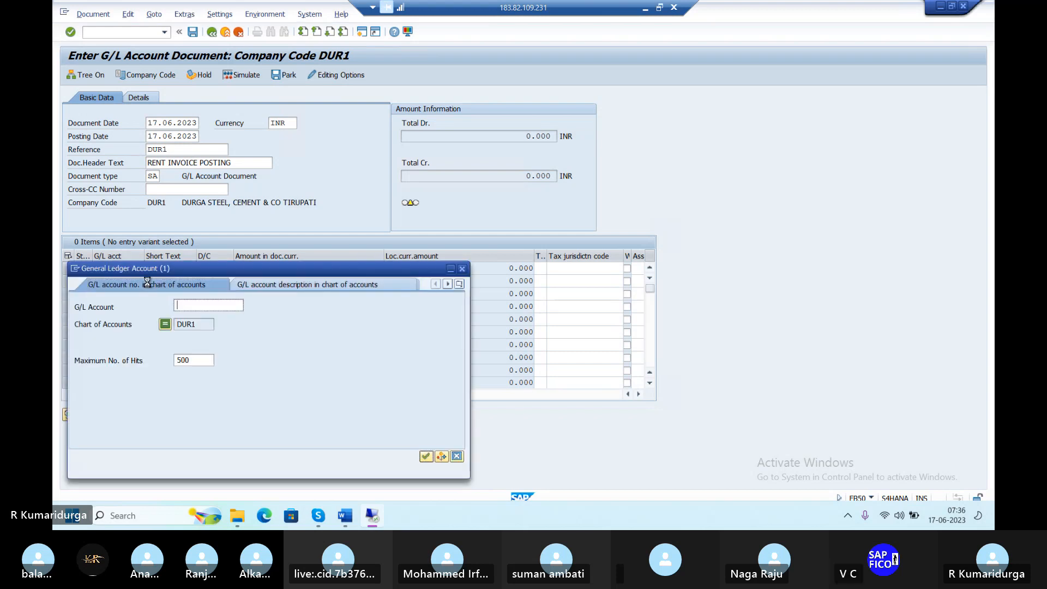
{"action": "key", "text": "Return"}
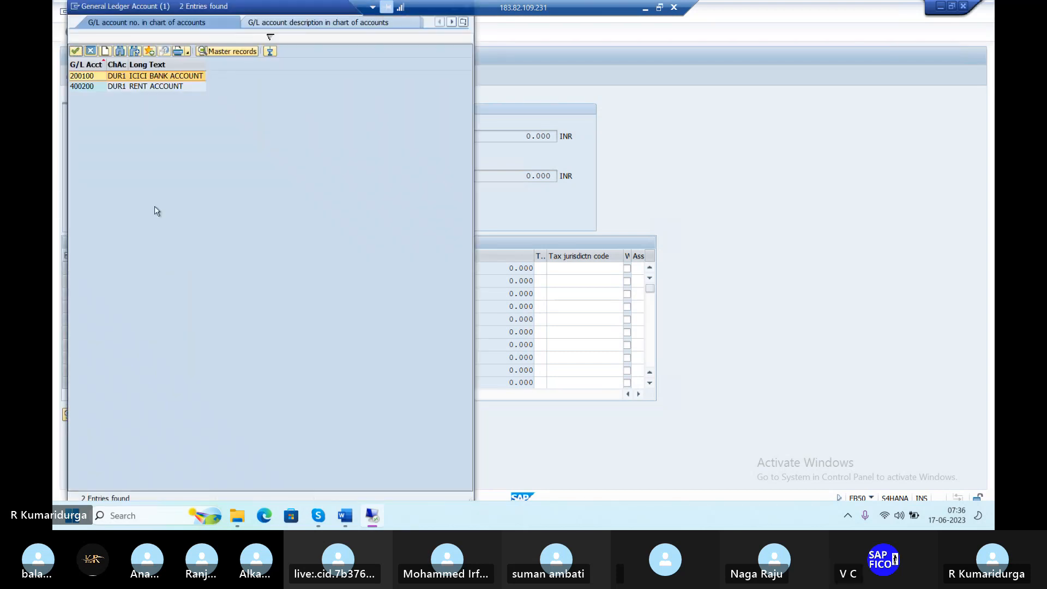
{"action": "double_click", "coordinate": [145, 81]}
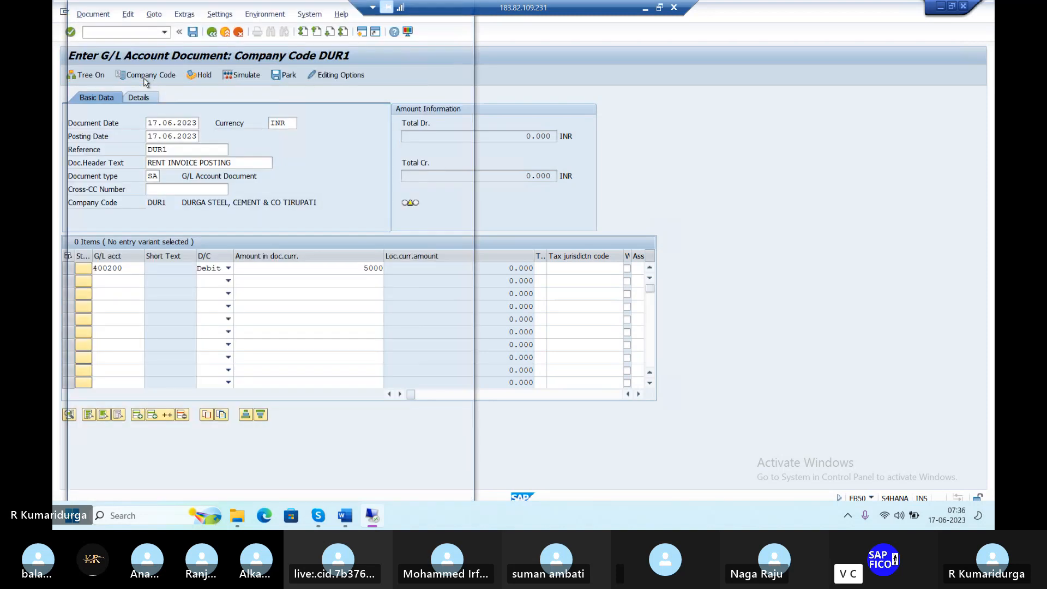
{"action": "key", "text": "Tab"}
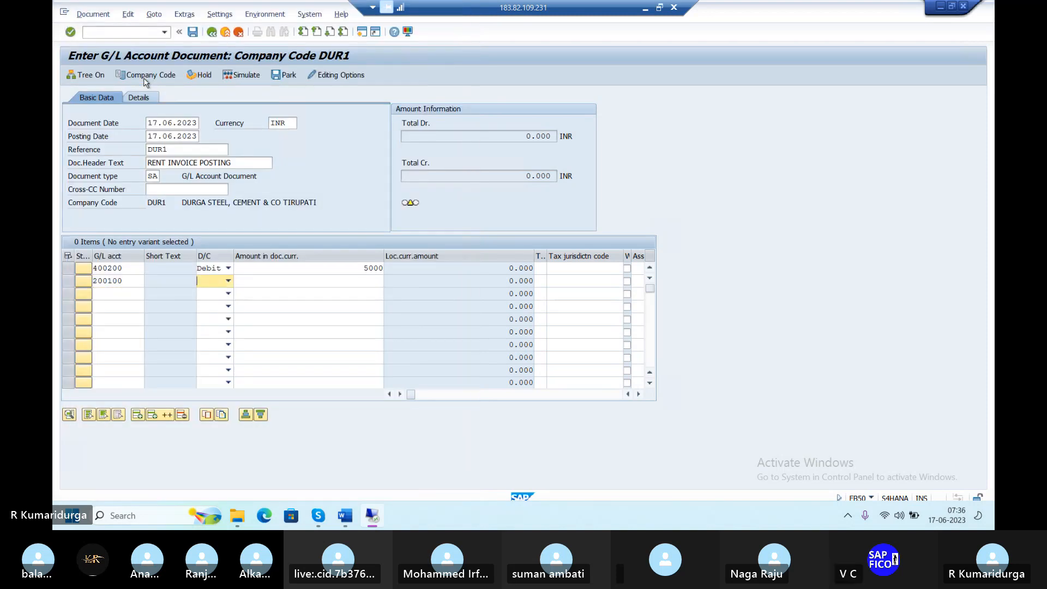
{"action": "key", "text": "c"}
{"action": "key", "text": "Tab"}
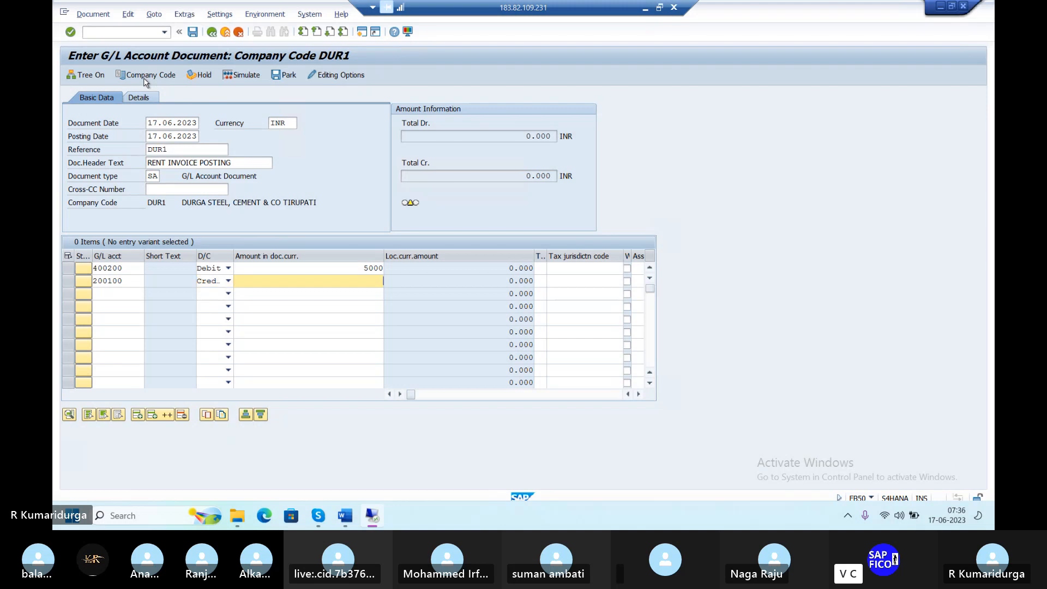
{"action": "type", "text": "5000"}
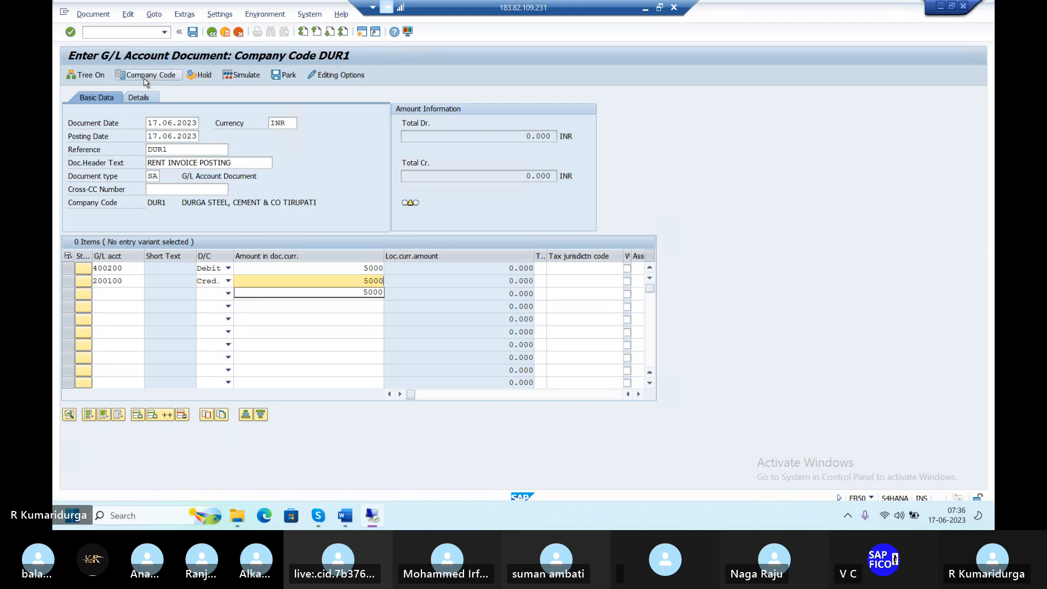
{"action": "key", "text": "Return"}
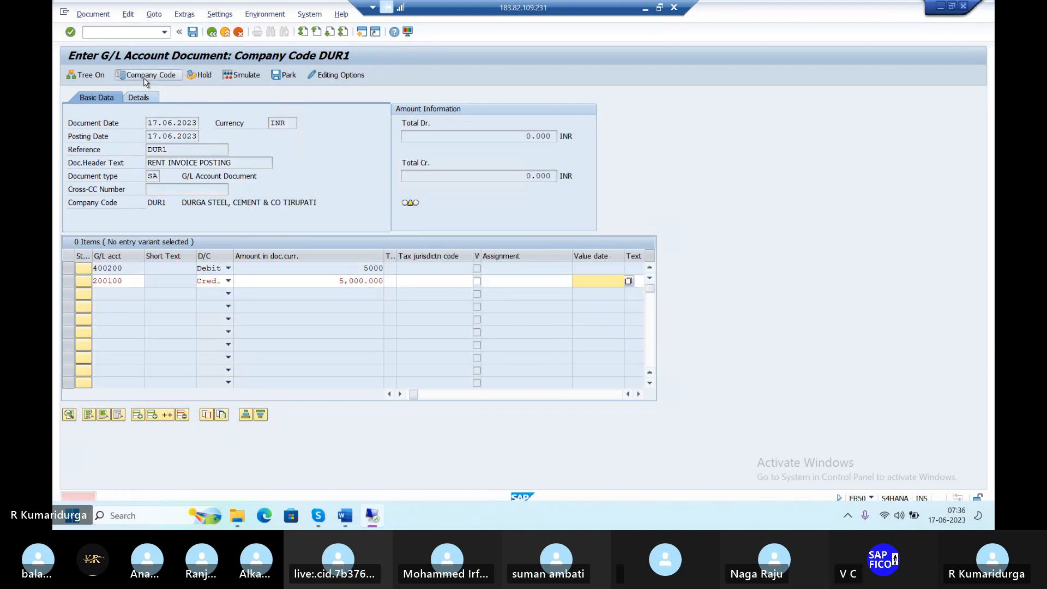
Set value date 17.06.2023 and post the balanced rent document
{"action": "type", "text": "17."}
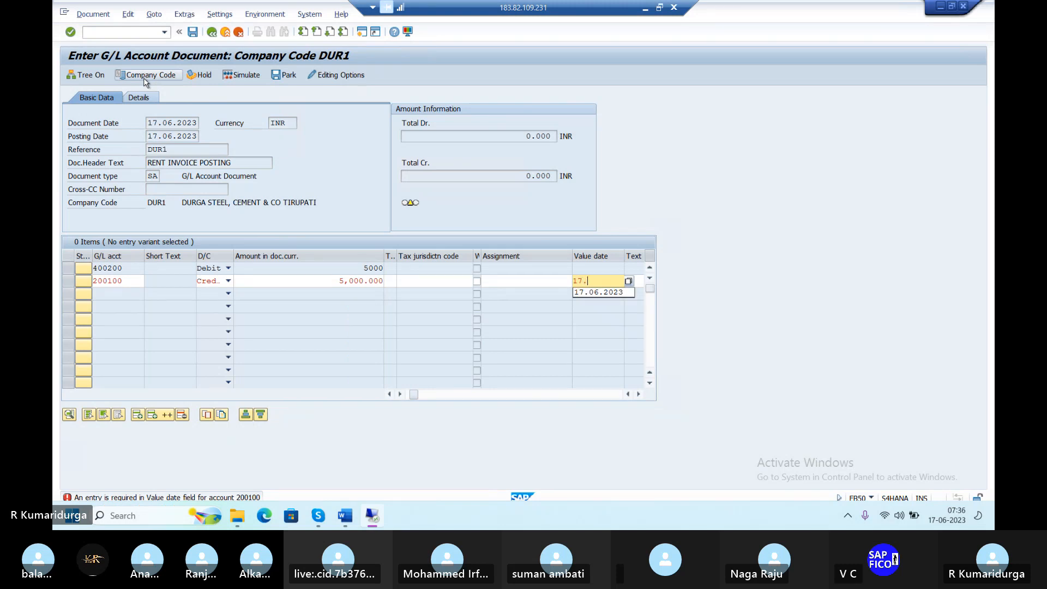
{"action": "type", "text": "06.2023"}
{"action": "key", "text": "Return"}
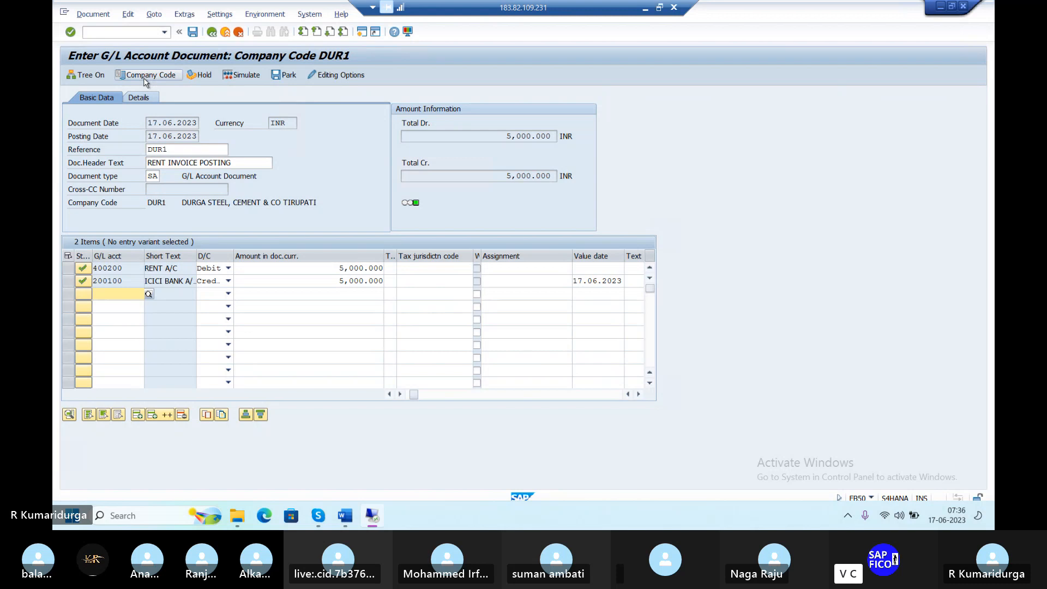
{"action": "left_click", "coordinate": [192, 33]}
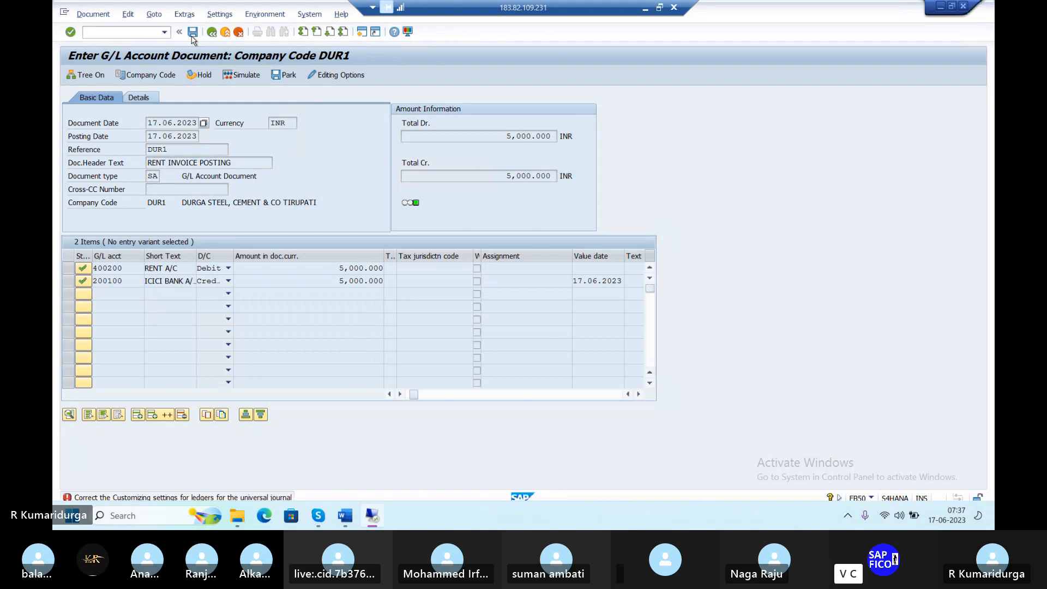
Run the FINS_CUST_CONS_CHK_P check from the error's long text and return to the Ledger overview
{"action": "left_click", "coordinate": [274, 498]}
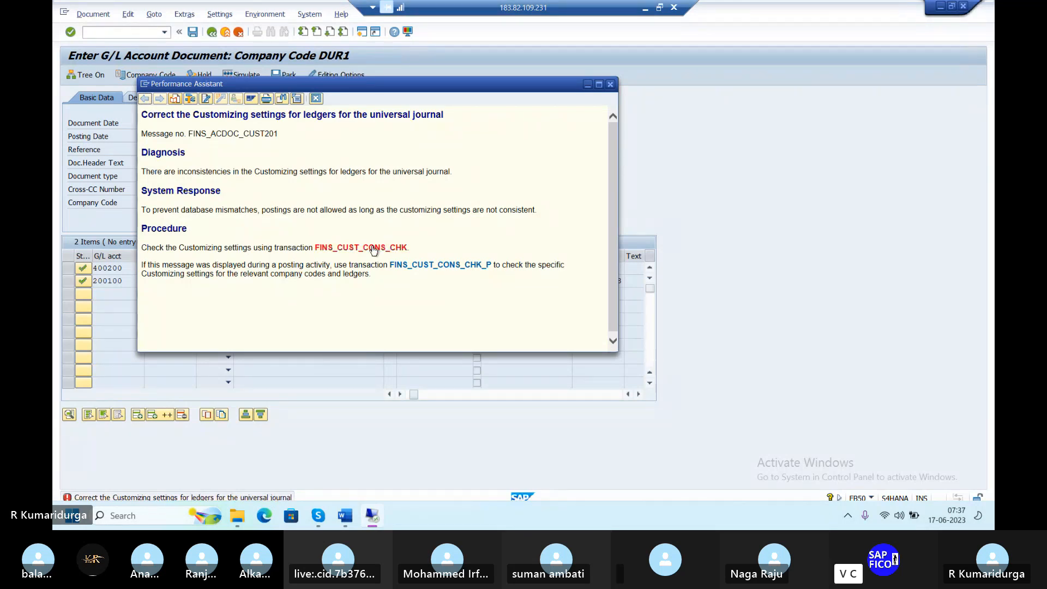
{"action": "left_click", "coordinate": [474, 267]}
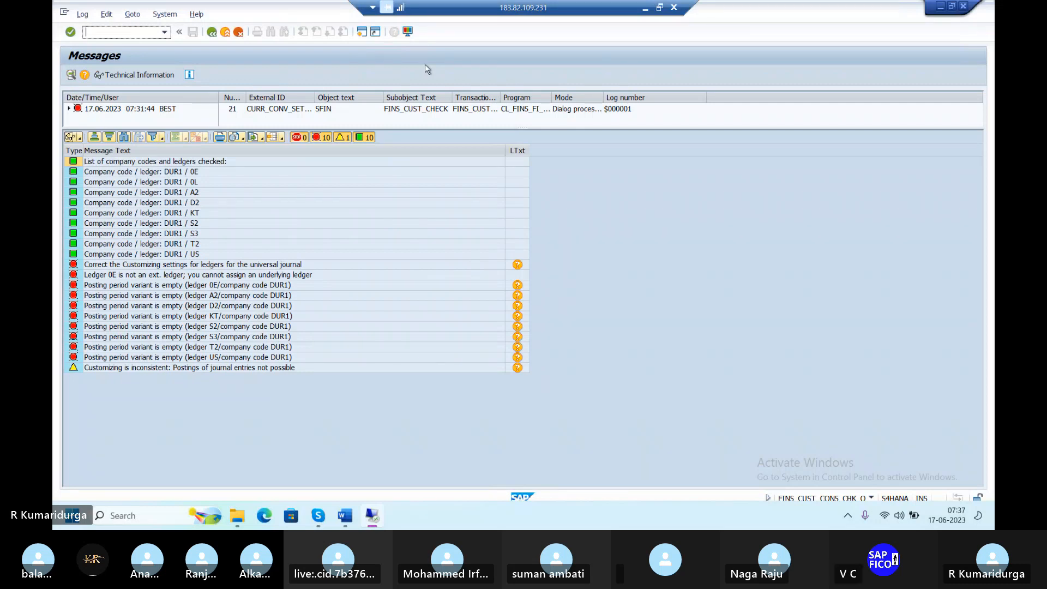
{"action": "key", "text": "alt+Tab"}
{"action": "key", "text": "alt+Tab"}
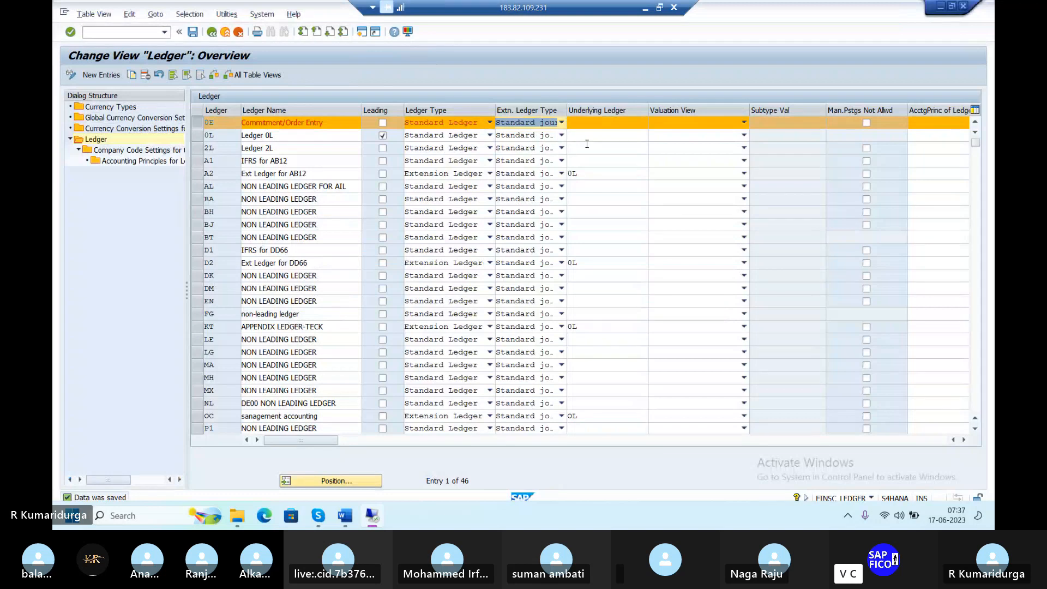
Inspect underlying ledger and valuation view settings for ledgers 0L and 0E, leaving them unchanged
{"action": "left_click", "coordinate": [599, 131]}
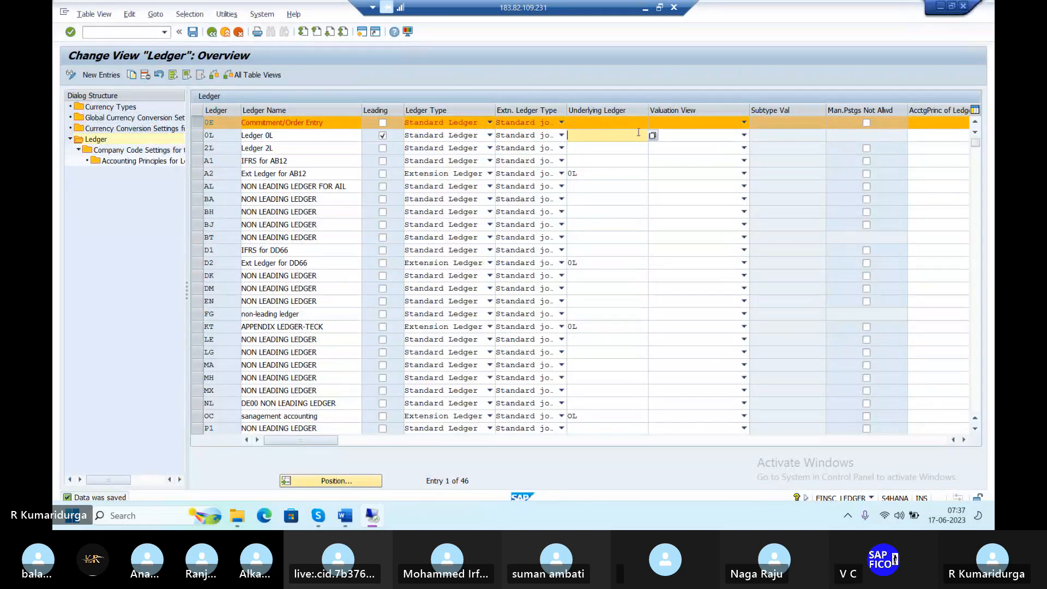
{"action": "left_click", "coordinate": [702, 134]}
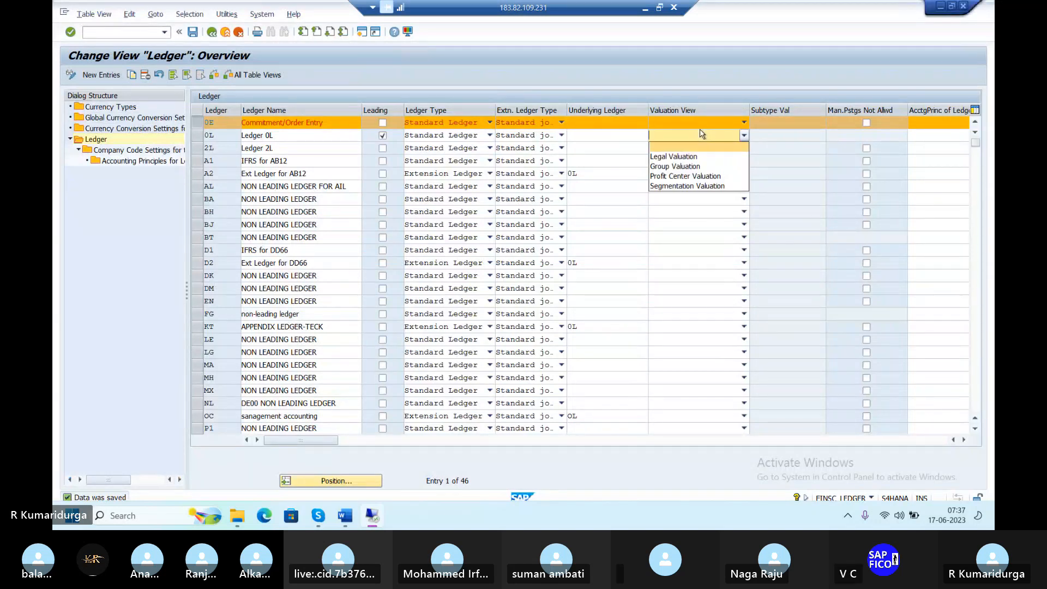
{"action": "left_click", "coordinate": [201, 127]}
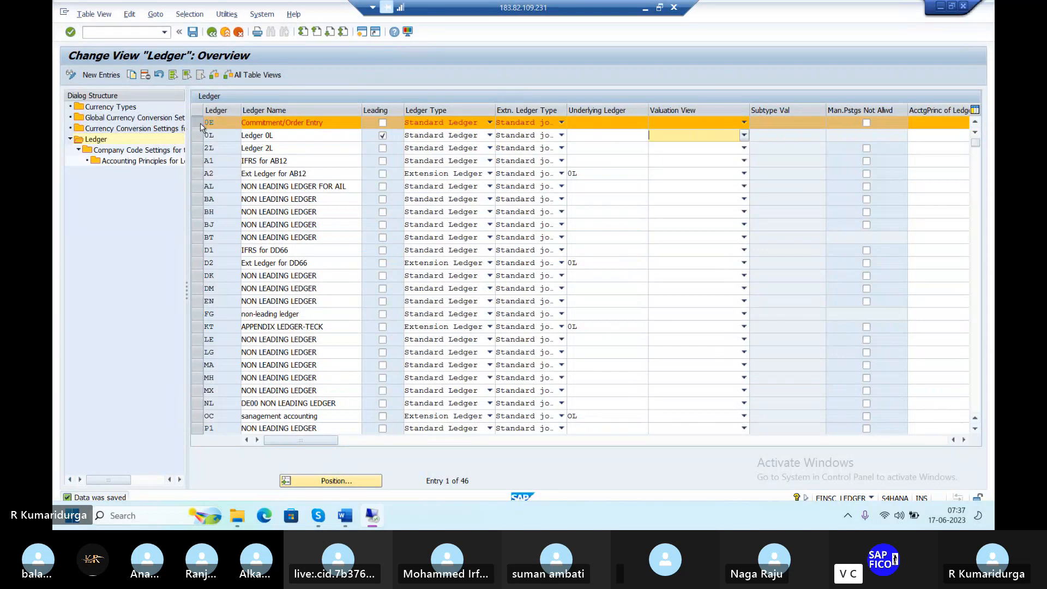
{"action": "left_click", "coordinate": [200, 128]}
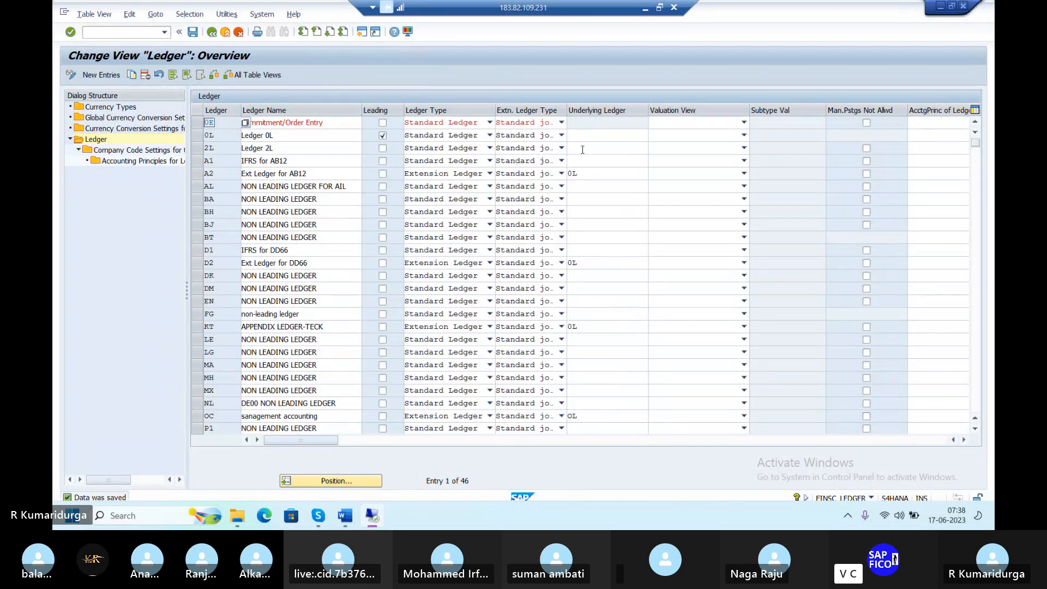
{"action": "left_click", "coordinate": [595, 133]}
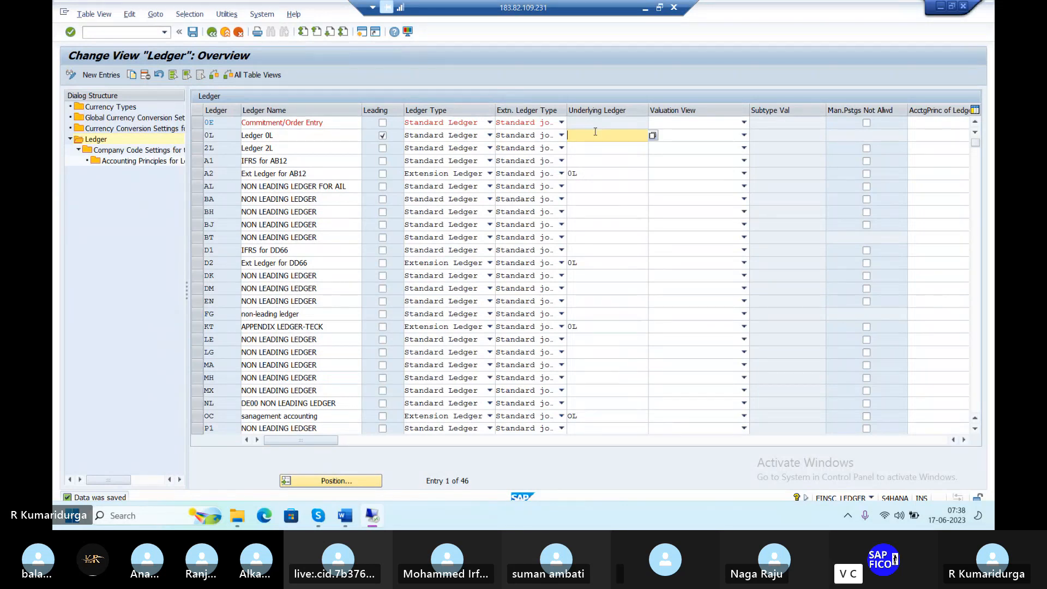
{"action": "type", "text": "OE"}
{"action": "key", "text": "BackSpace"}
{"action": "key", "text": "BackSpace"}
{"action": "left_click", "coordinate": [662, 126]}
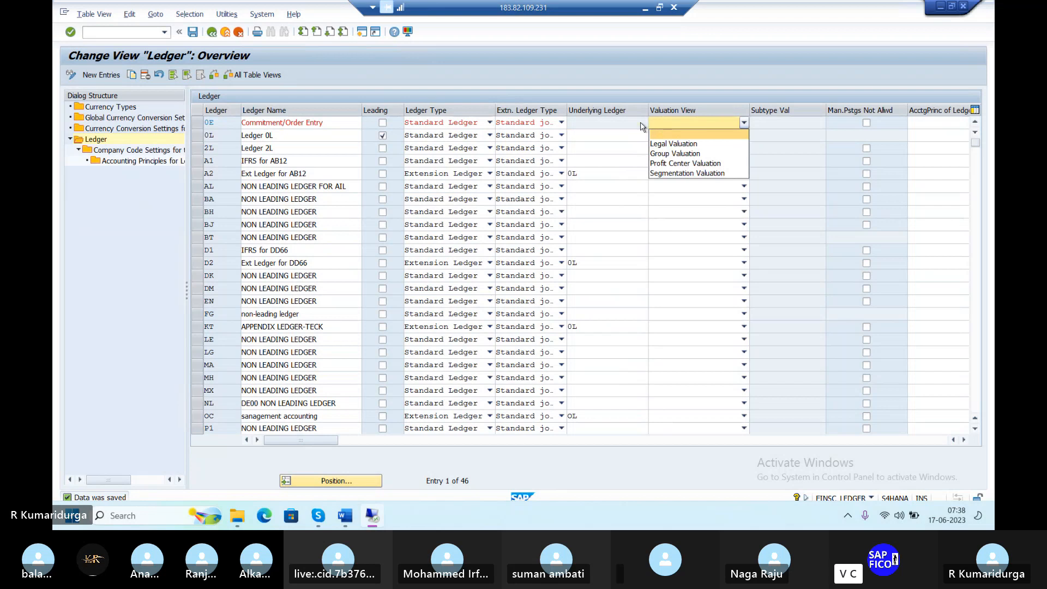
{"action": "left_click", "coordinate": [637, 127]}
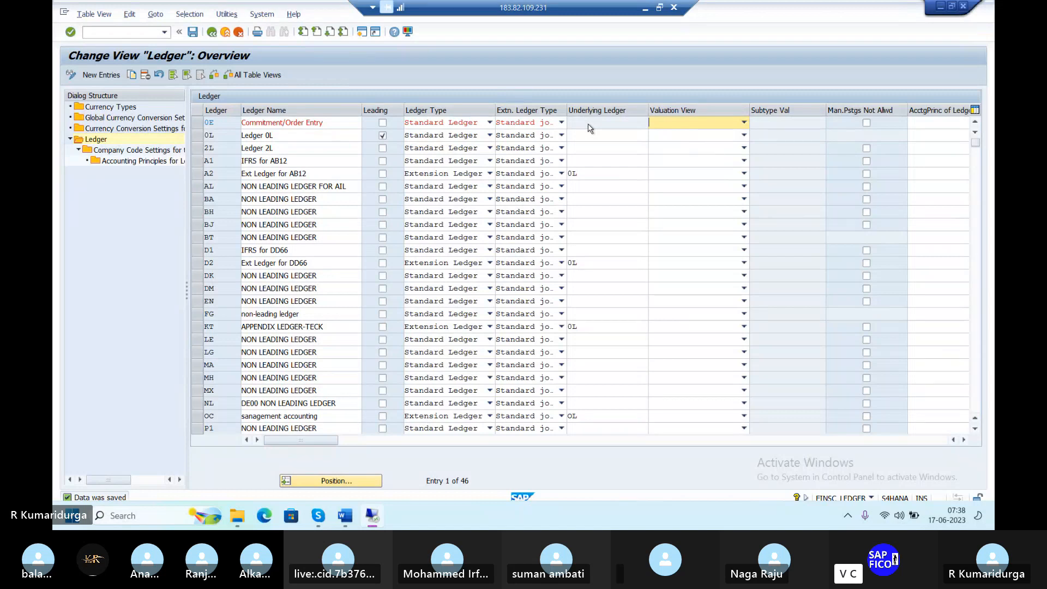
Make ledger 0E an Extension Ledger on underlying ledger 0L and save
{"action": "left_click", "coordinate": [490, 122]}
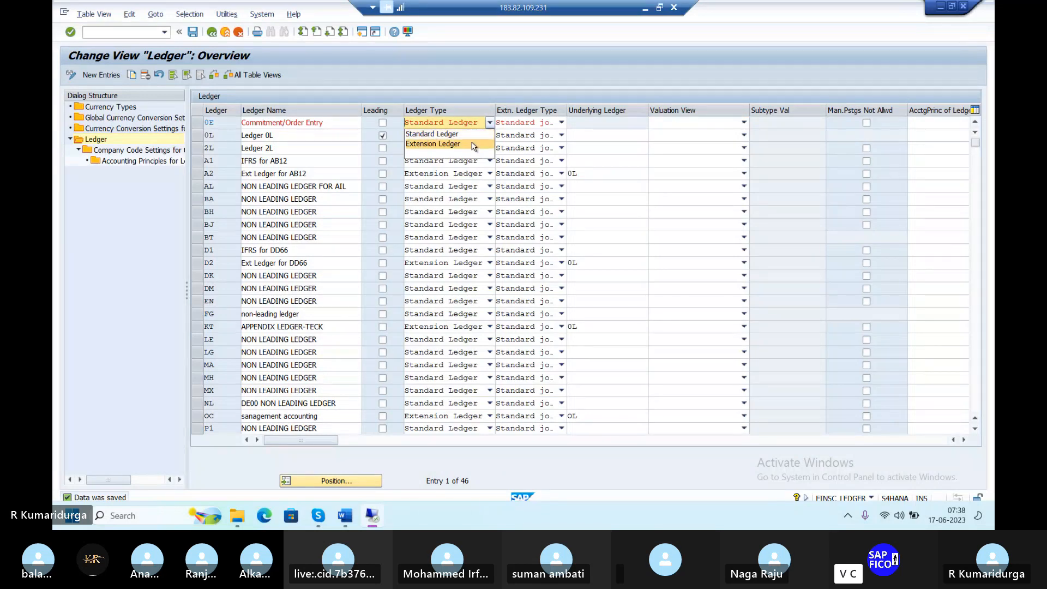
{"action": "left_click", "coordinate": [473, 144]}
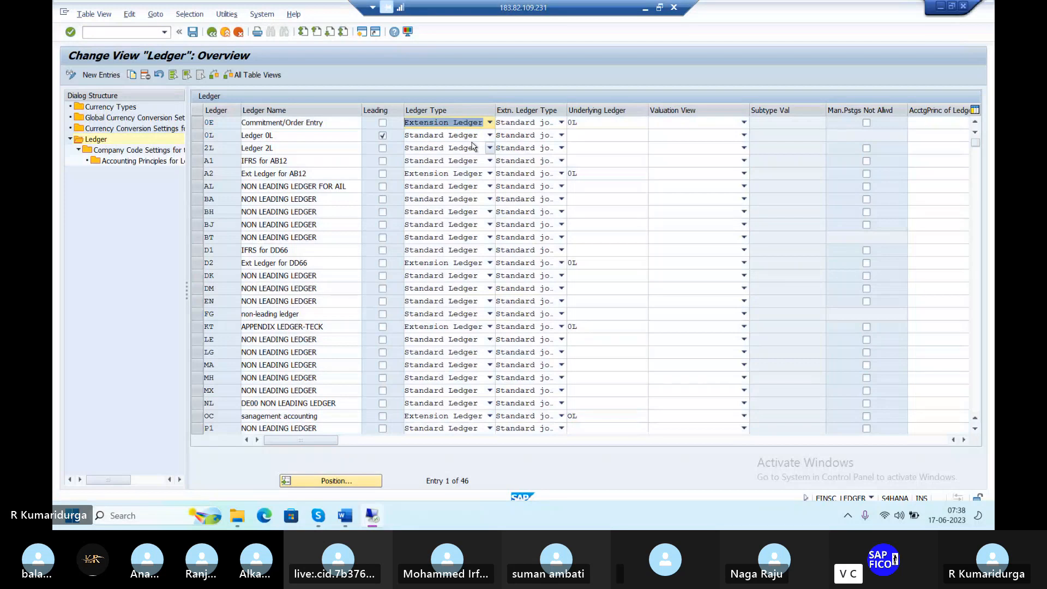
{"action": "left_click", "coordinate": [589, 123]}
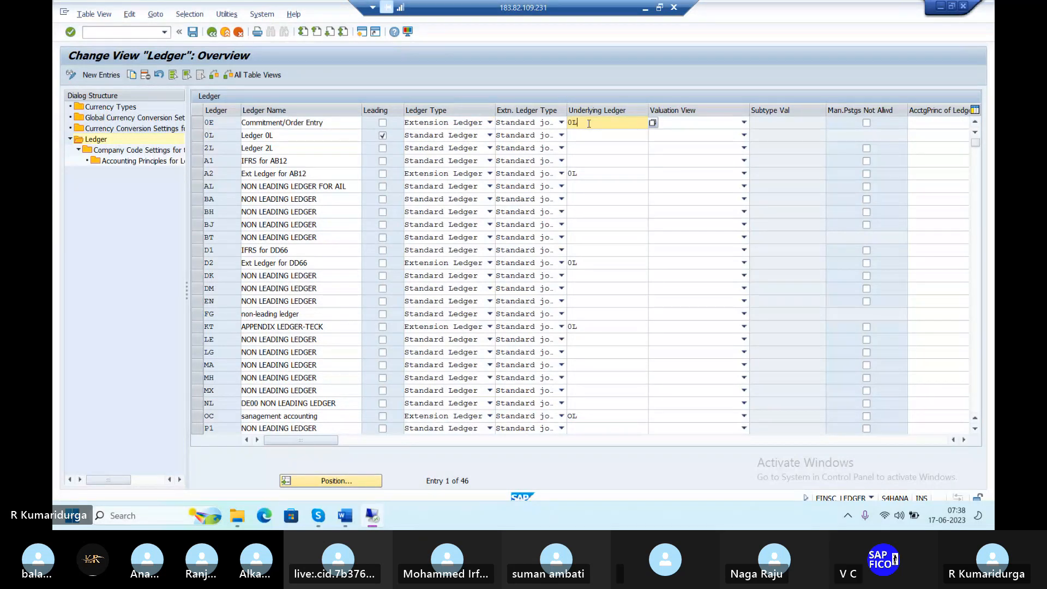
{"action": "left_click", "coordinate": [194, 34]}
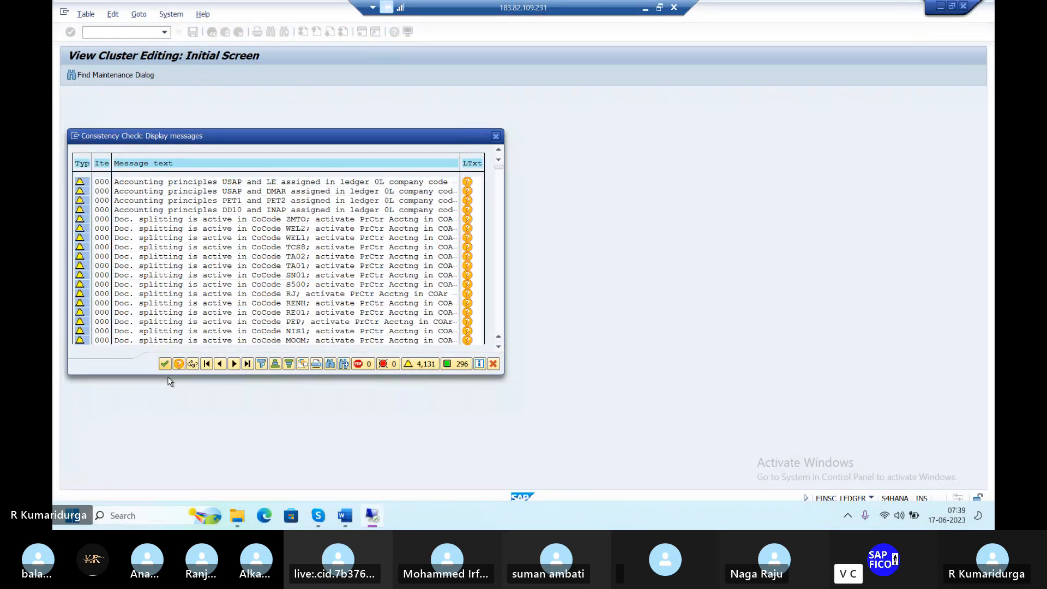
Finish saving past the warnings, then open Company Code Settings for ledger 0E
{"action": "left_click", "coordinate": [168, 362]}
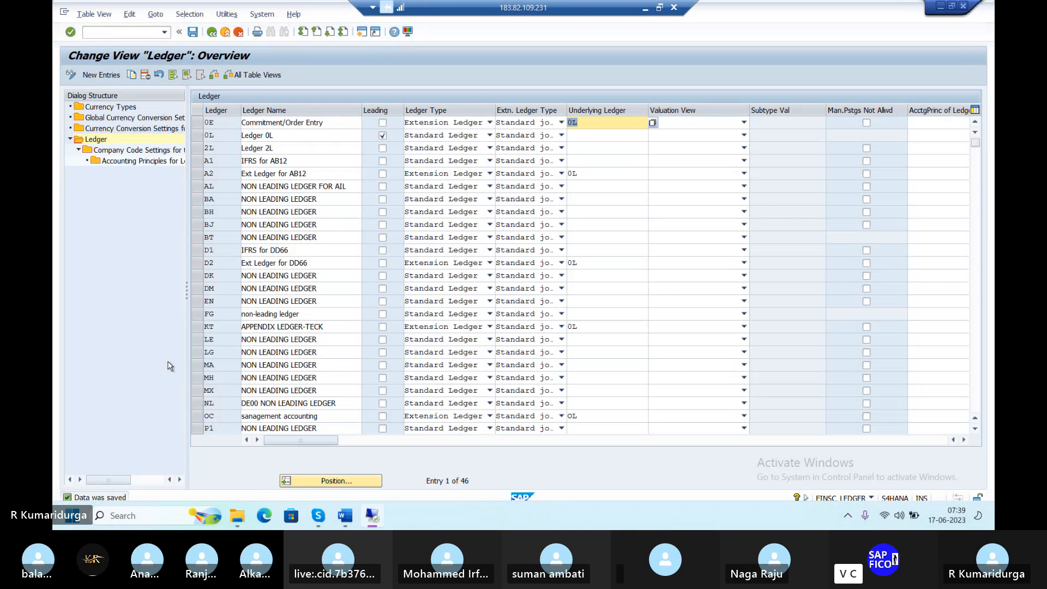
{"action": "left_click", "coordinate": [199, 126]}
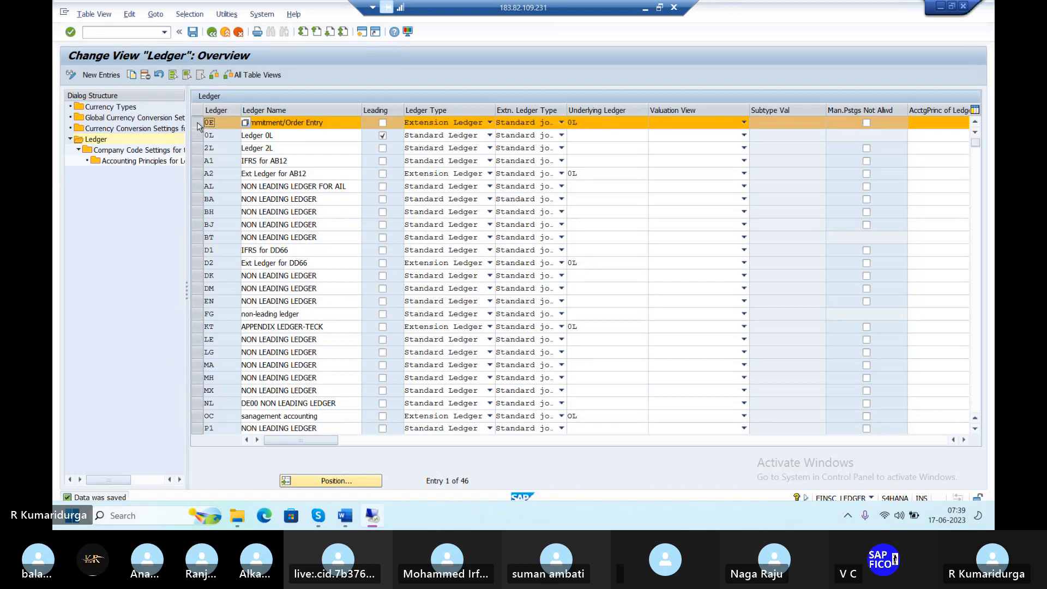
{"action": "double_click", "coordinate": [161, 155]}
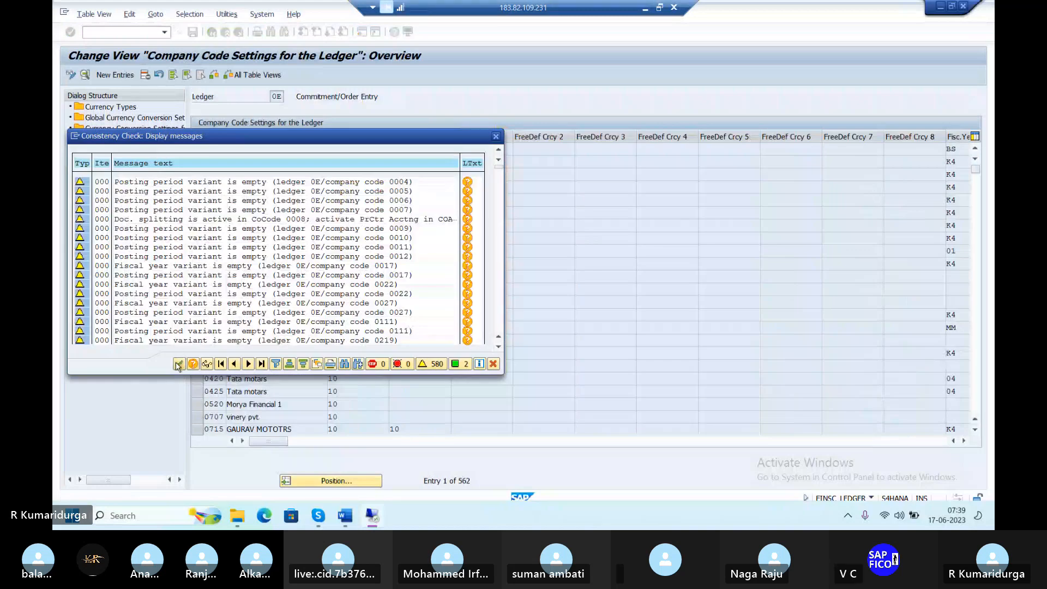
Dismiss the check messages and position the company code table on DUR1
{"action": "left_click", "coordinate": [179, 364]}
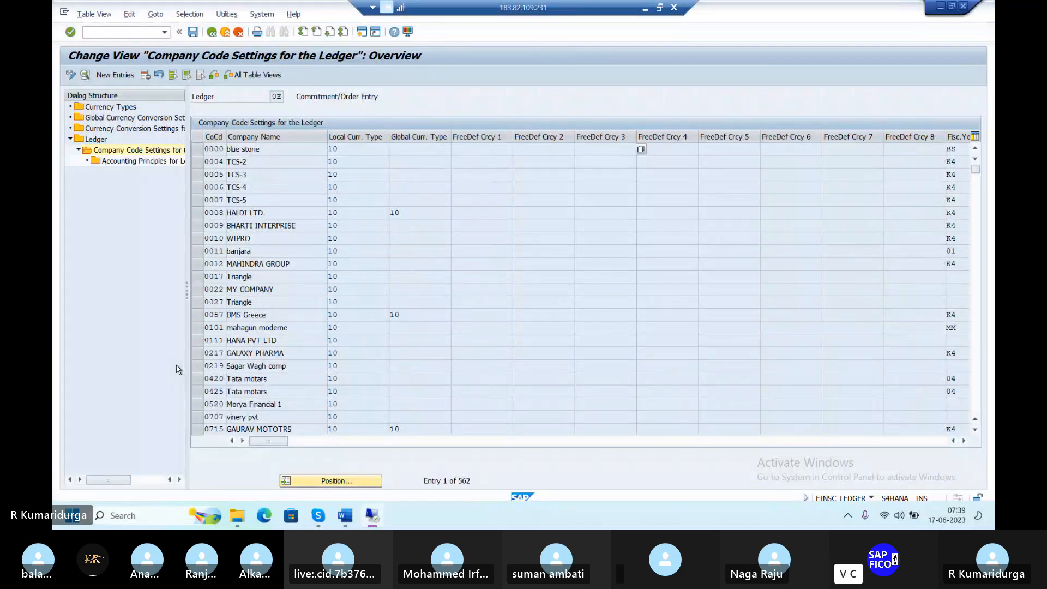
{"action": "left_click", "coordinate": [355, 480]}
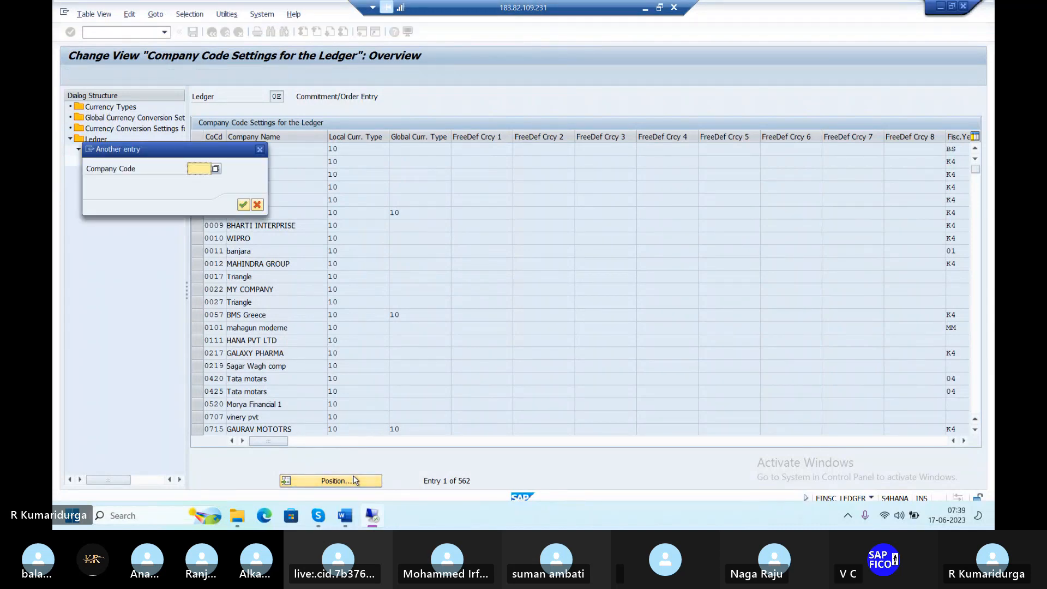
{"action": "type", "text": "DUR1"}
{"action": "key", "text": "Return"}
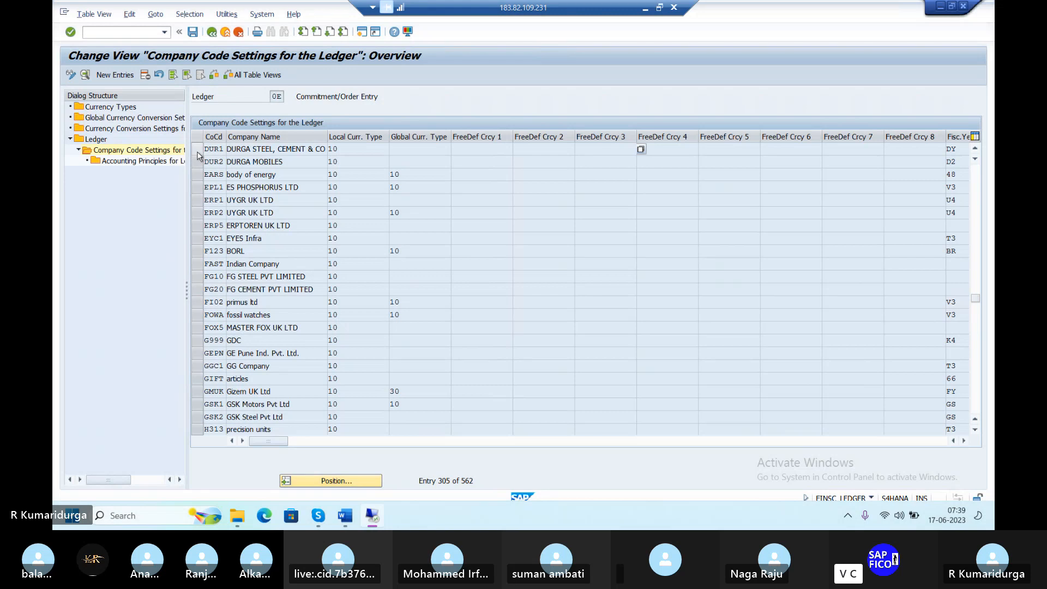
Pick posting period variant PPVD for DUR1 from the Posting Variant value list
{"action": "left_click", "coordinate": [965, 441]}
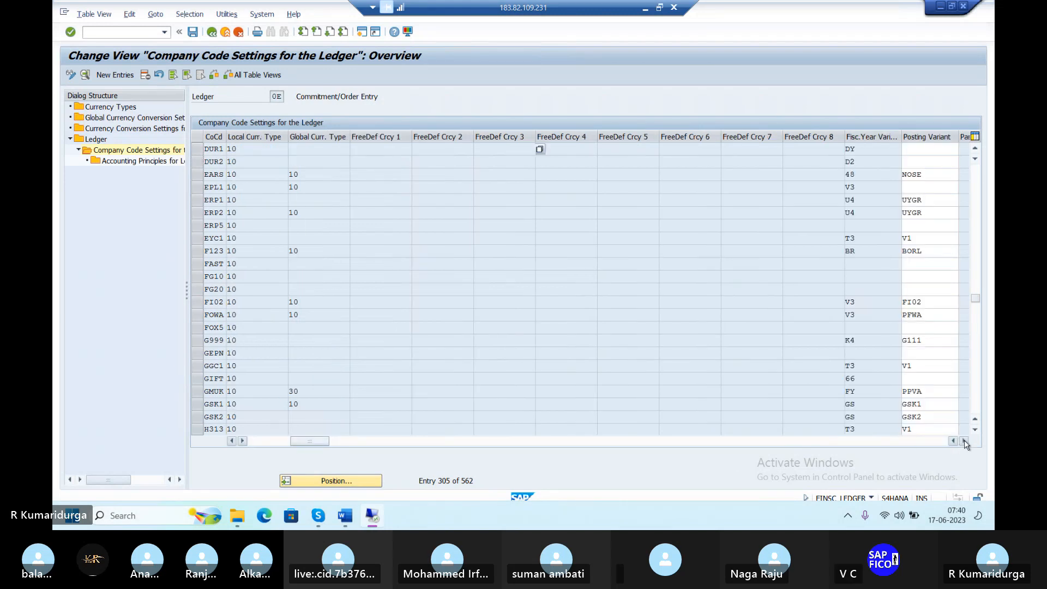
{"action": "left_click", "coordinate": [965, 442]}
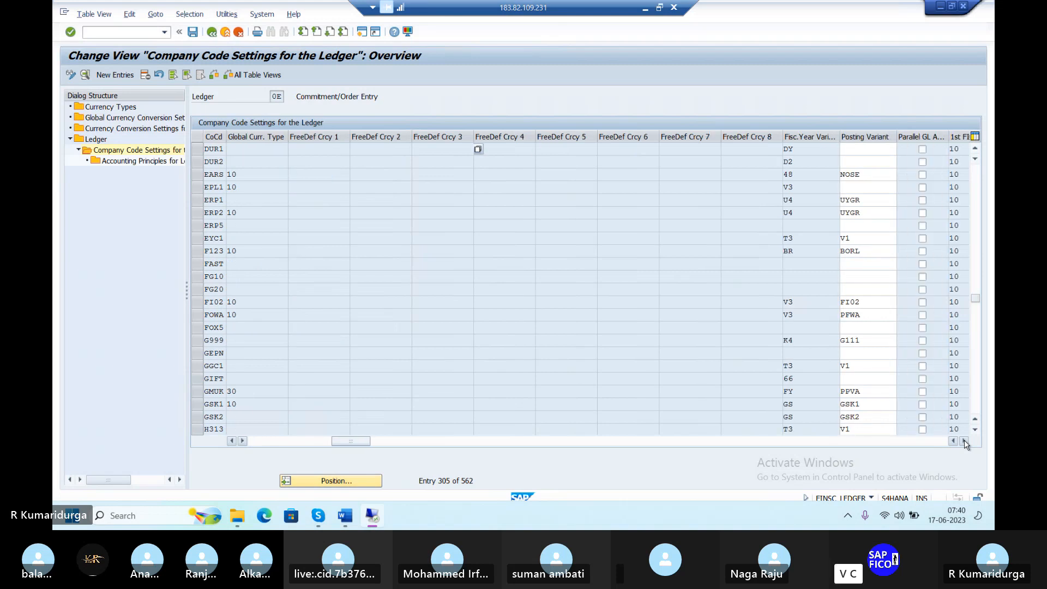
{"action": "left_click", "coordinate": [887, 148]}
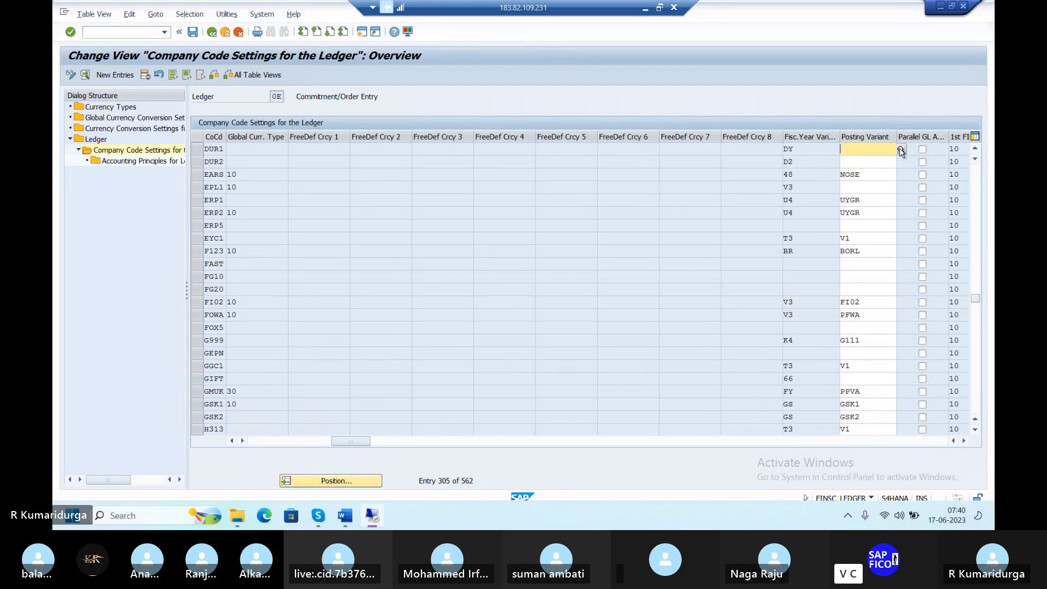
{"action": "left_click", "coordinate": [901, 149]}
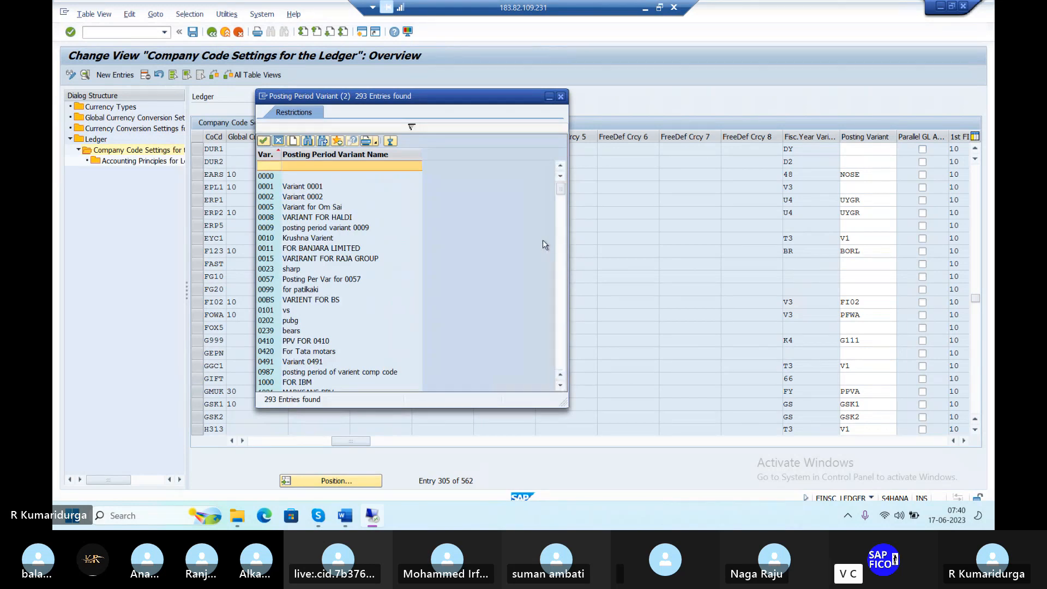
{"action": "scroll", "coordinate": [409, 263], "scroll_direction": "down", "scroll_amount": 10}
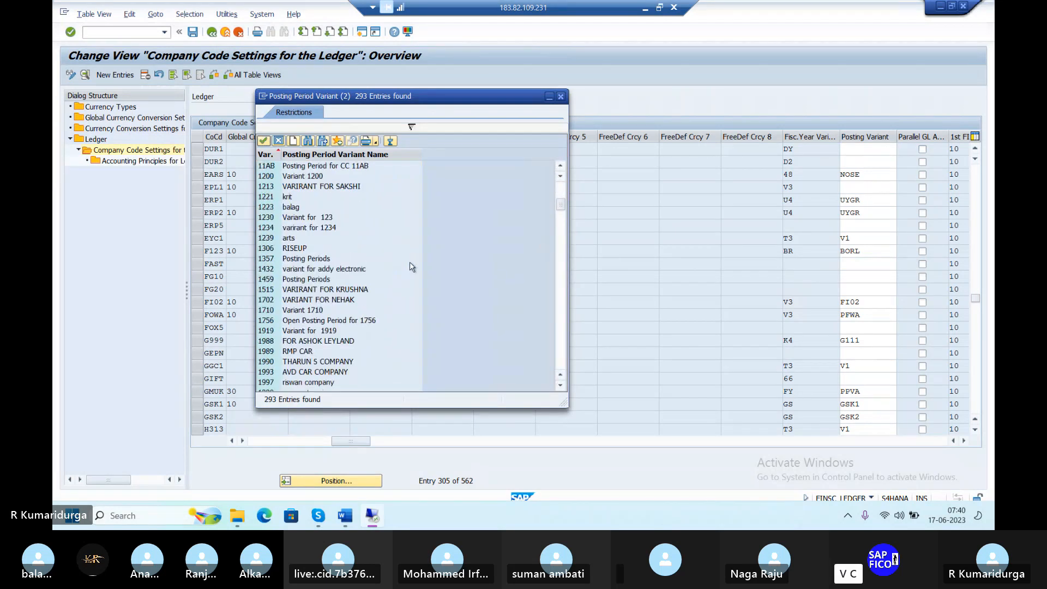
{"action": "scroll", "coordinate": [411, 266], "scroll_direction": "down", "scroll_amount": 5}
{"action": "scroll", "coordinate": [411, 267], "scroll_direction": "down", "scroll_amount": 20}
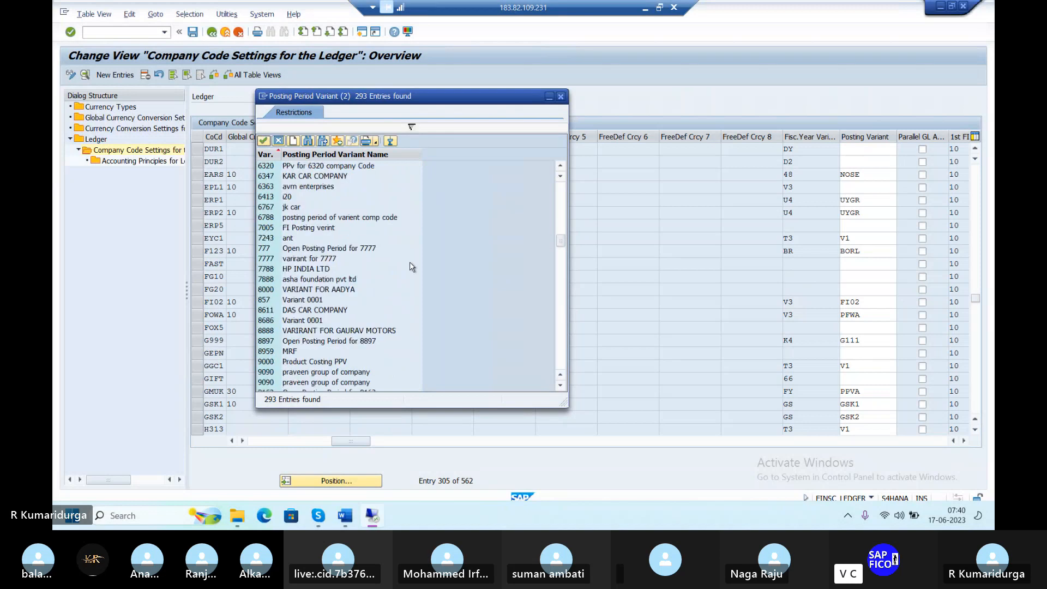
{"action": "scroll", "coordinate": [412, 267], "scroll_direction": "down", "scroll_amount": 10}
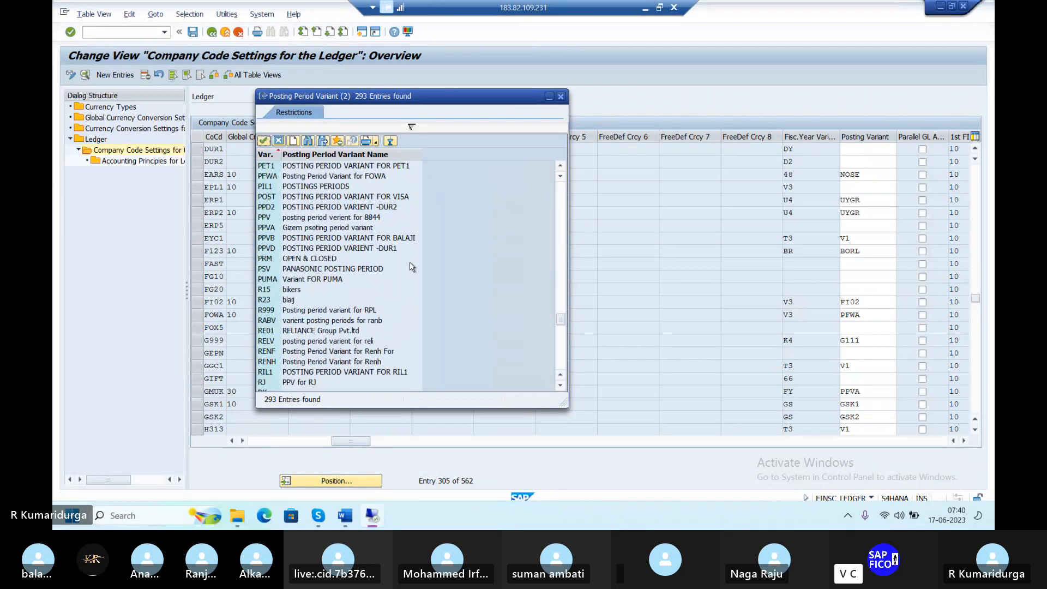
{"action": "scroll", "coordinate": [411, 267], "scroll_direction": "down", "scroll_amount": 10}
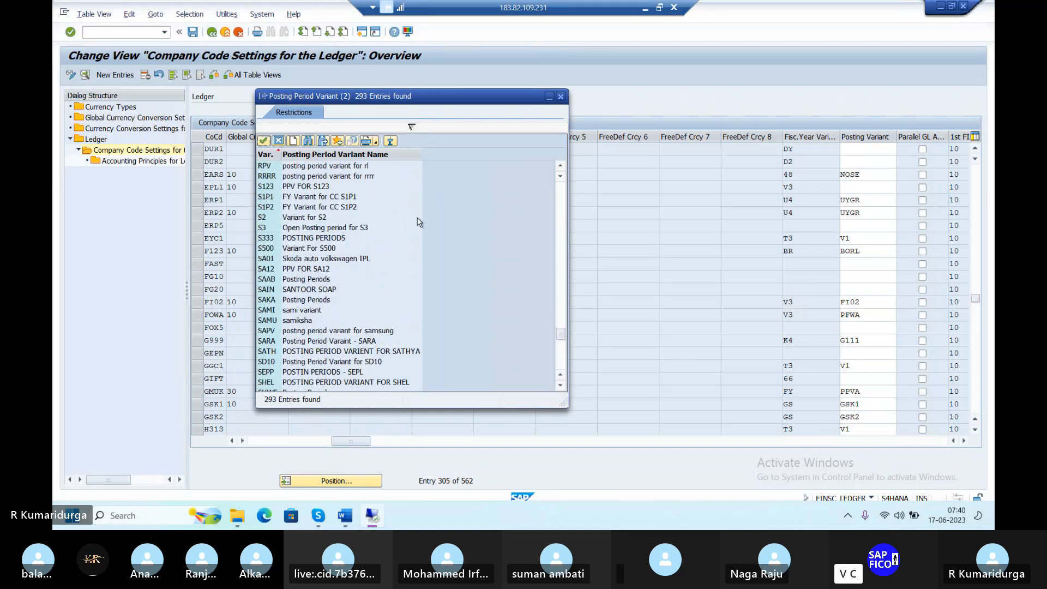
{"action": "scroll", "coordinate": [419, 222], "scroll_direction": "up", "scroll_amount": 6}
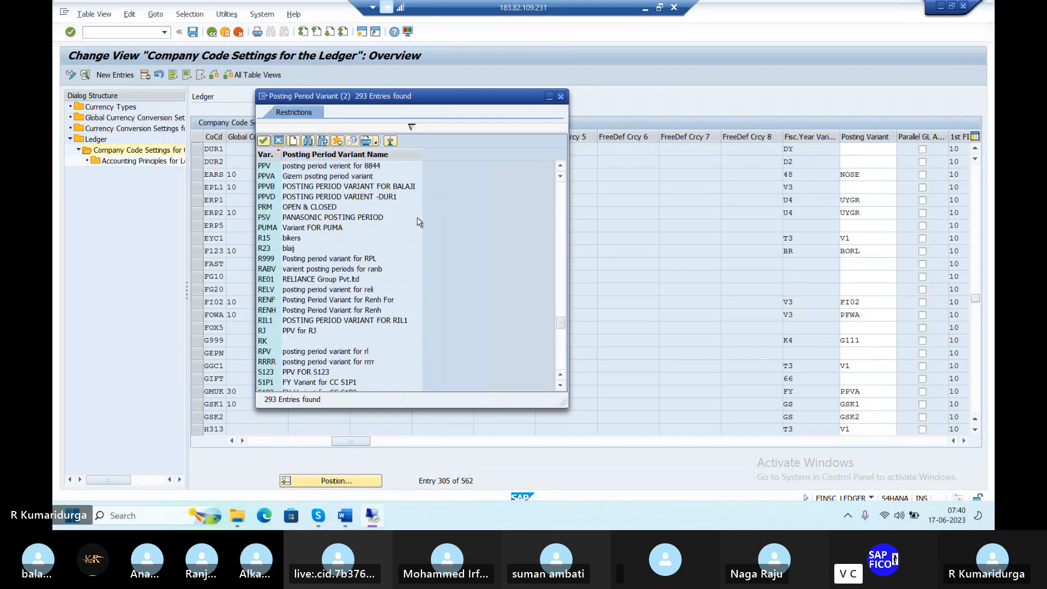
{"action": "double_click", "coordinate": [364, 198]}
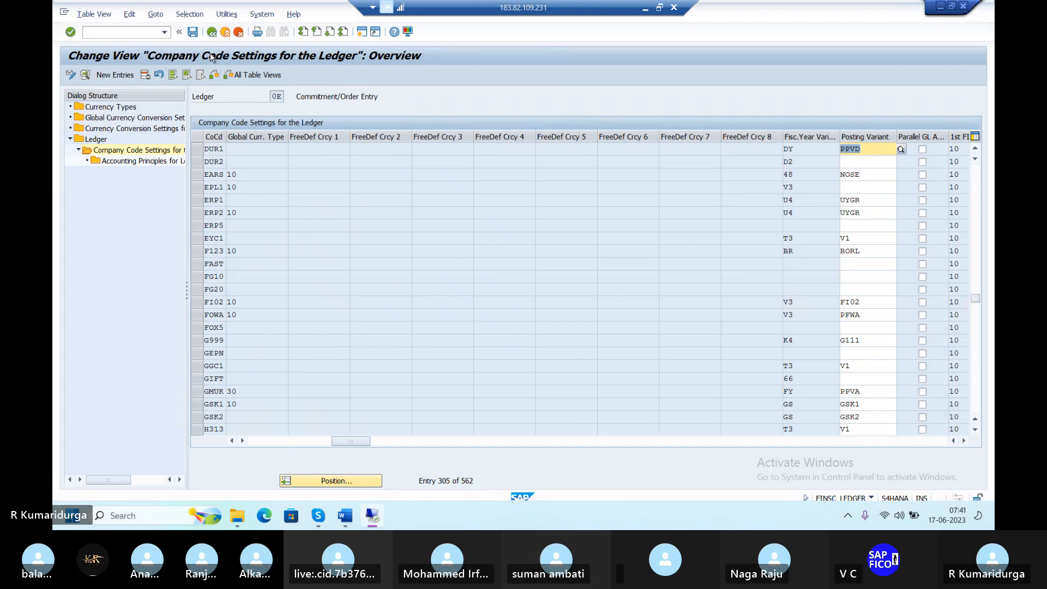
Save DUR1's PPVD assignment past the consistency warnings and clear the command field
{"action": "left_click", "coordinate": [195, 34]}
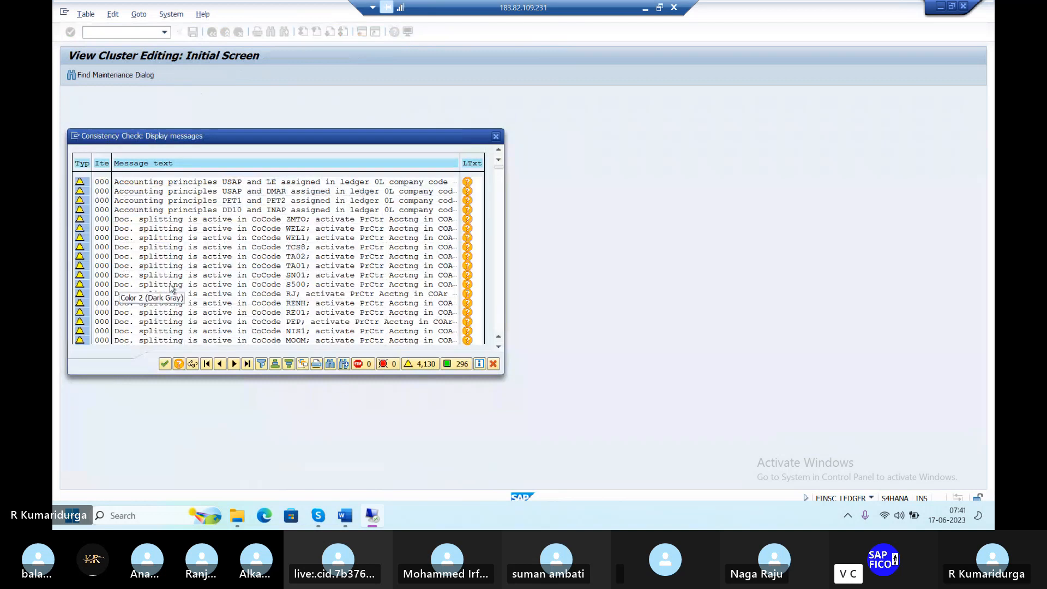
{"action": "left_click", "coordinate": [164, 364]}
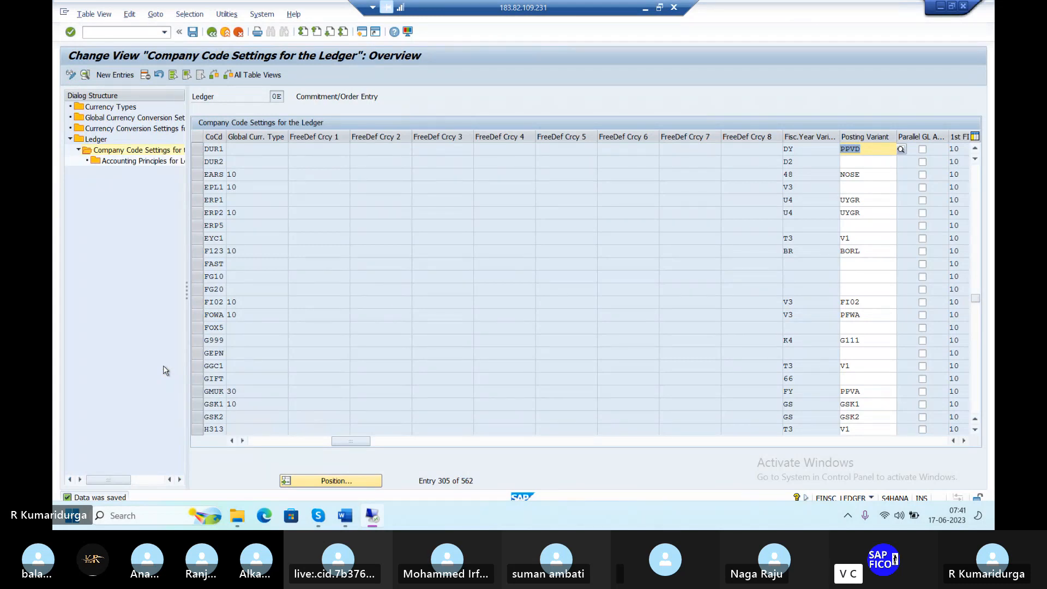
{"action": "left_click", "coordinate": [132, 33]}
{"action": "type", "text": "/"}
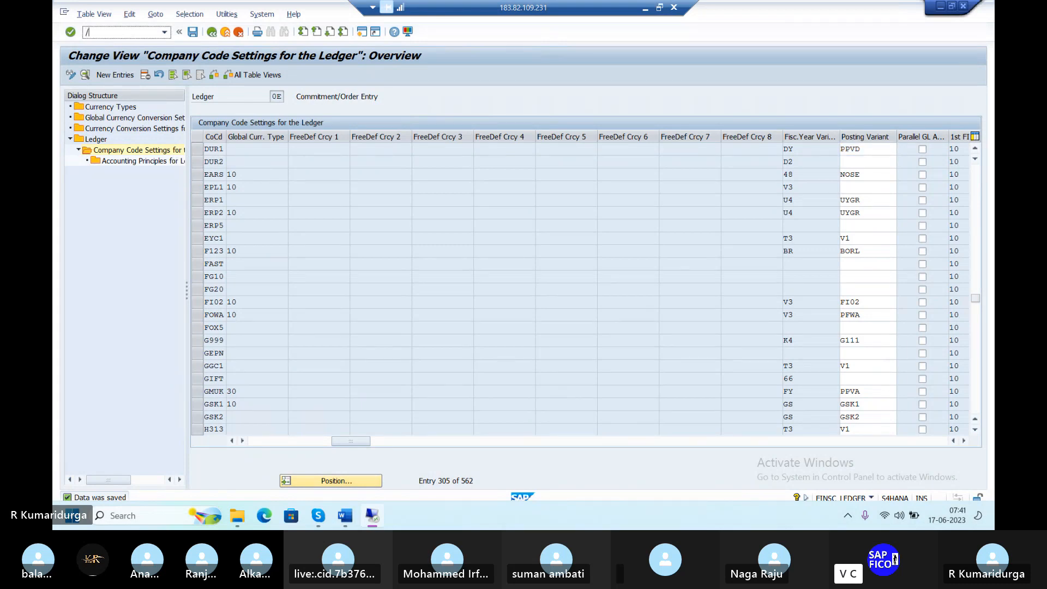
{"action": "key", "text": "BackSpace"}
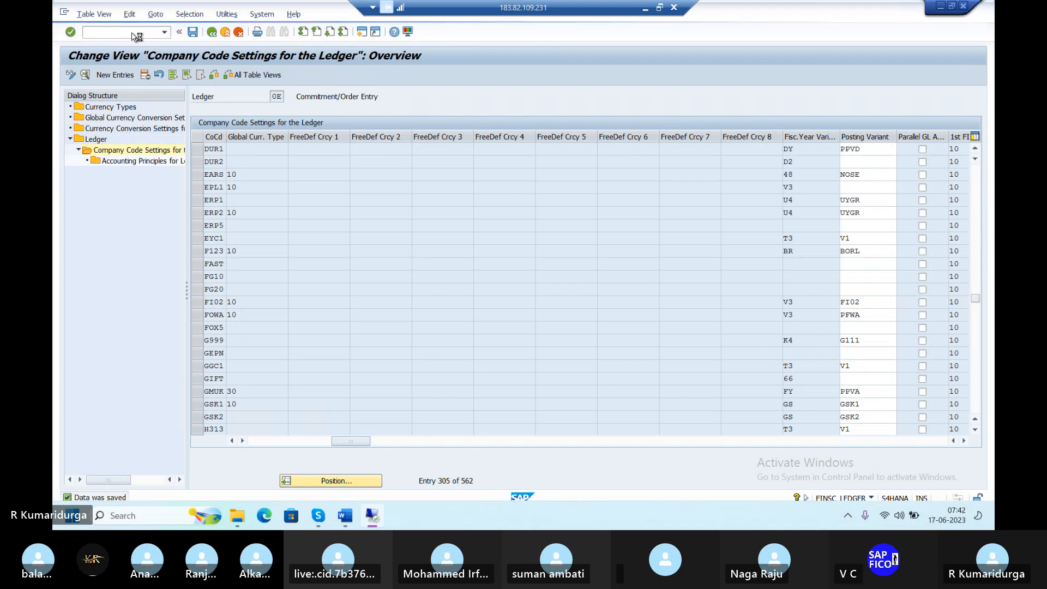
Cycle through open windows to the consistency message log, then leave it
{"action": "key", "text": "alt+Tab"}
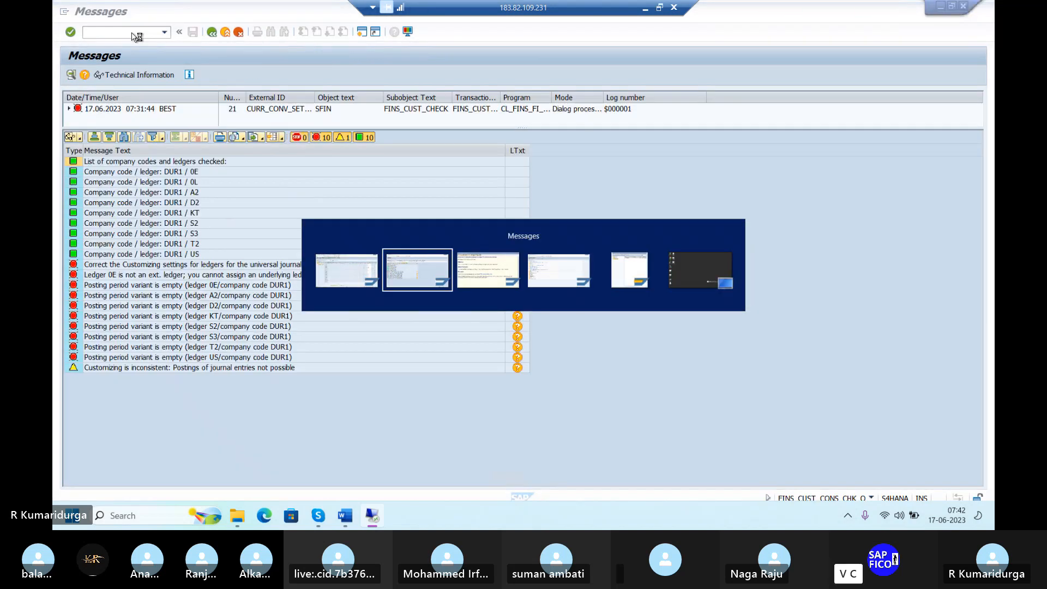
{"action": "key", "text": "alt+Tab"}
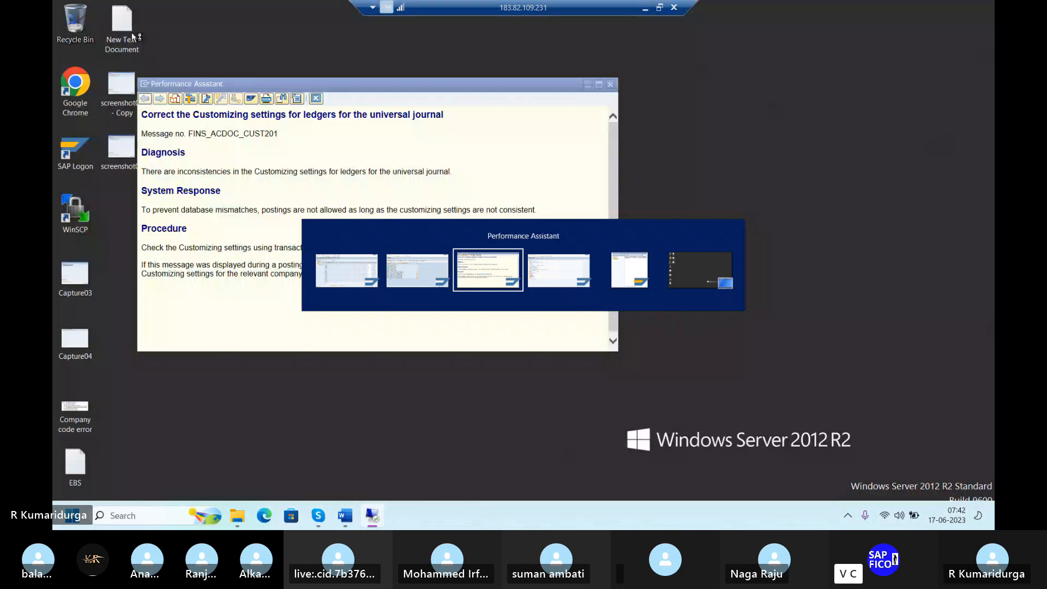
{"action": "key", "text": "alt+Tab"}
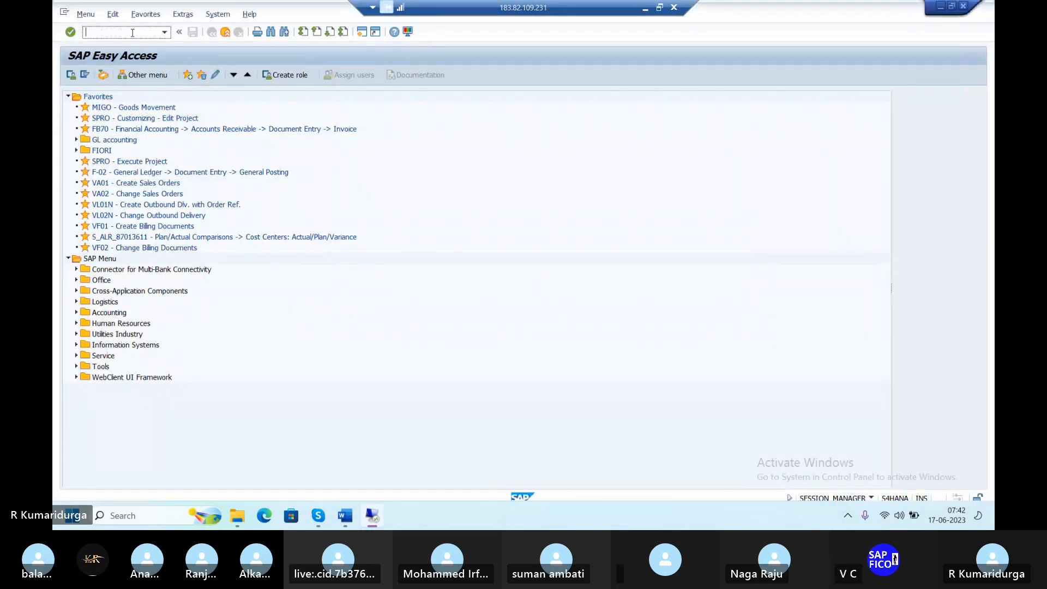
{"action": "key", "text": "alt+Tab"}
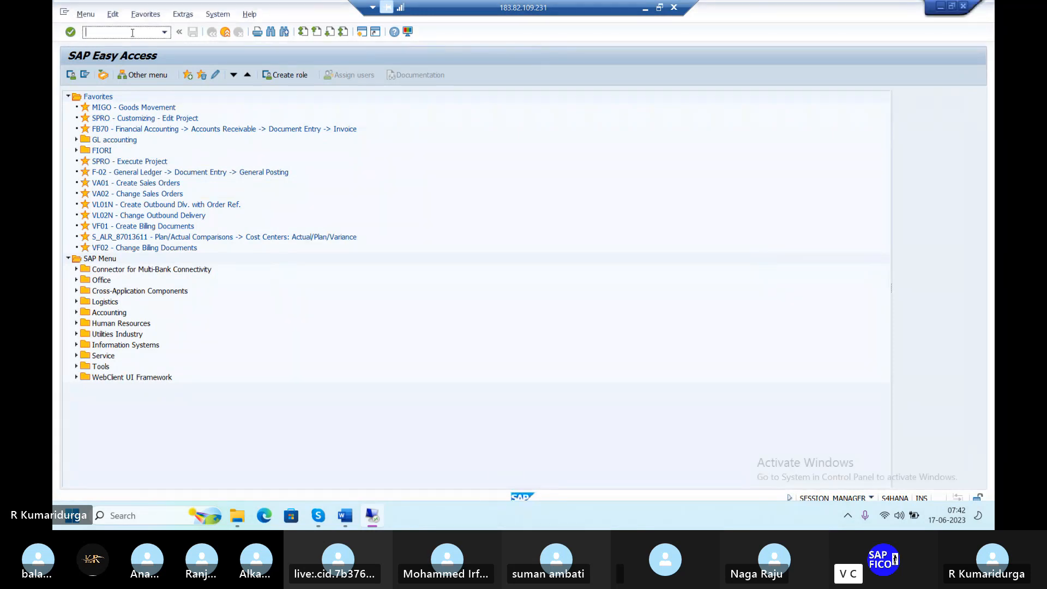
{"action": "key", "text": "alt+Tab"}
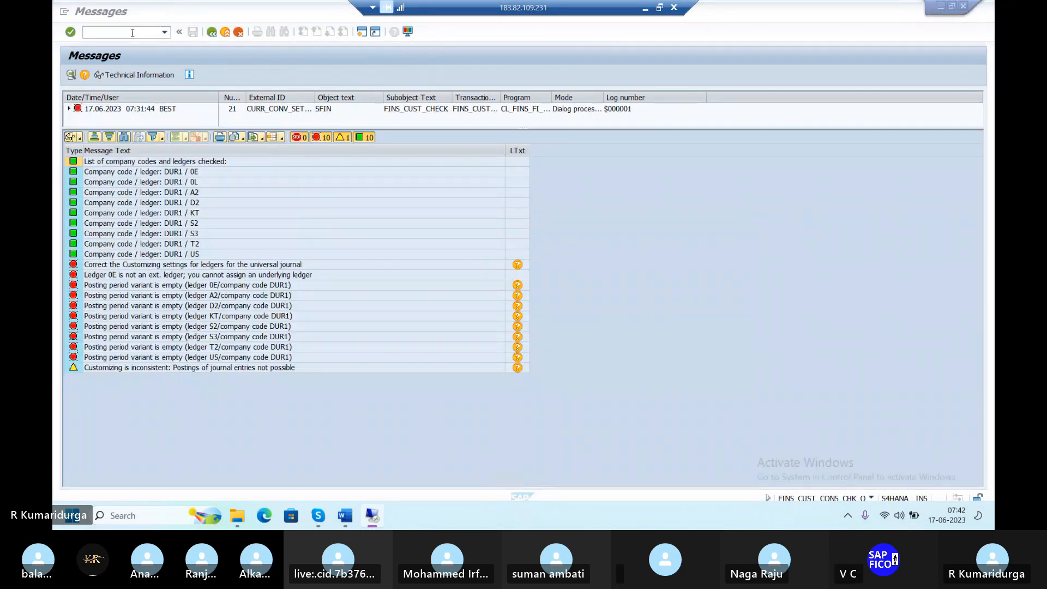
{"action": "left_click", "coordinate": [212, 32]}
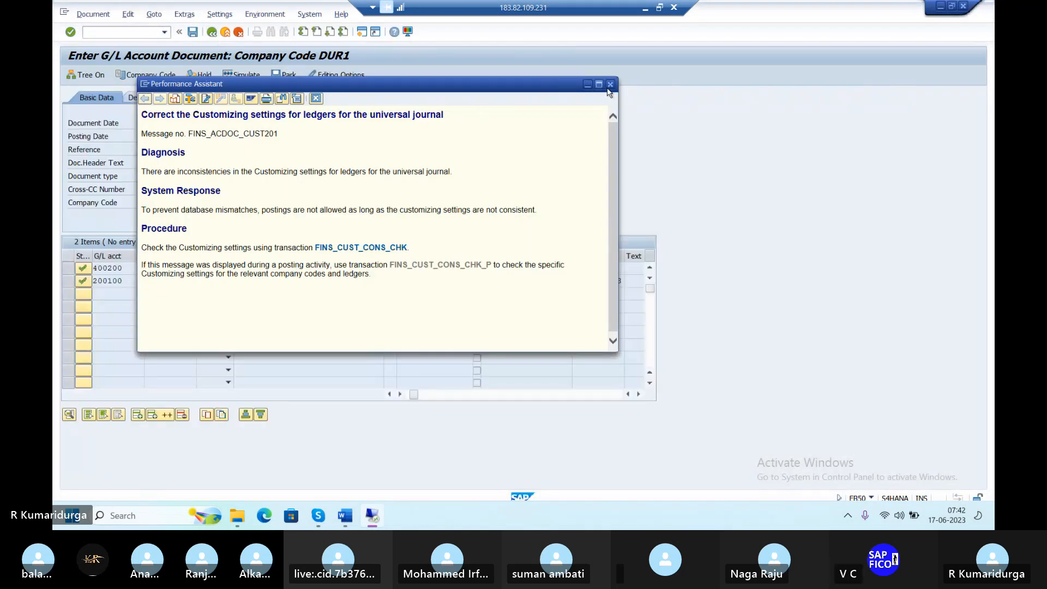
Close the Performance Assistant and start a new FB50 G/L account document
{"action": "left_click", "coordinate": [610, 84]}
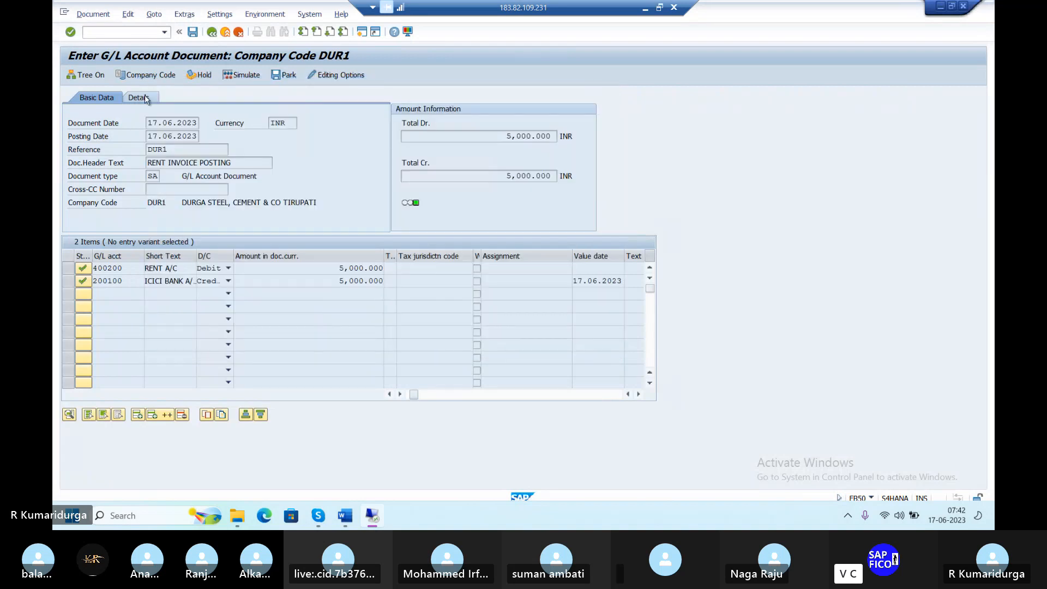
{"action": "left_click", "coordinate": [126, 33]}
{"action": "type", "text": "/NFB"}
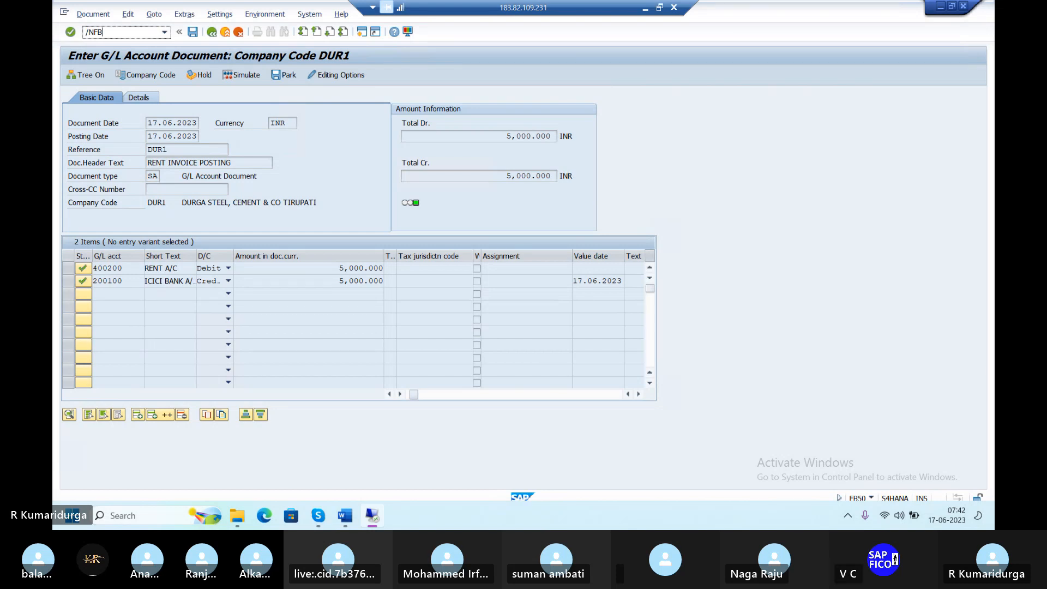
{"action": "type", "text": "50"}
{"action": "key", "text": "Return"}
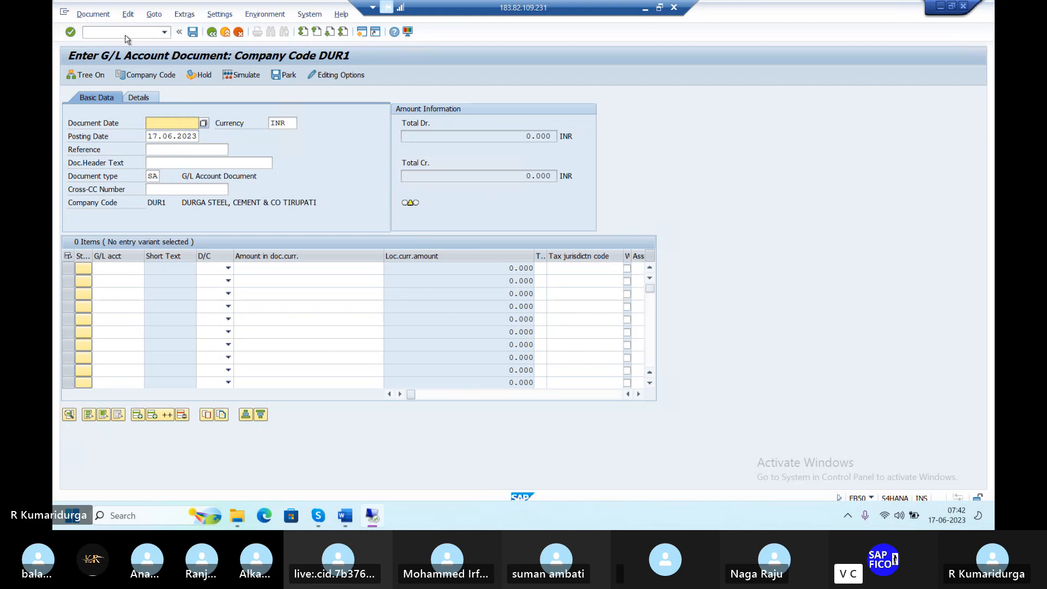
Fill the header with document date 17.06.2023, reference DUR1 and text RENT INVOICE POSTING
{"action": "type", "text": "17.06"}
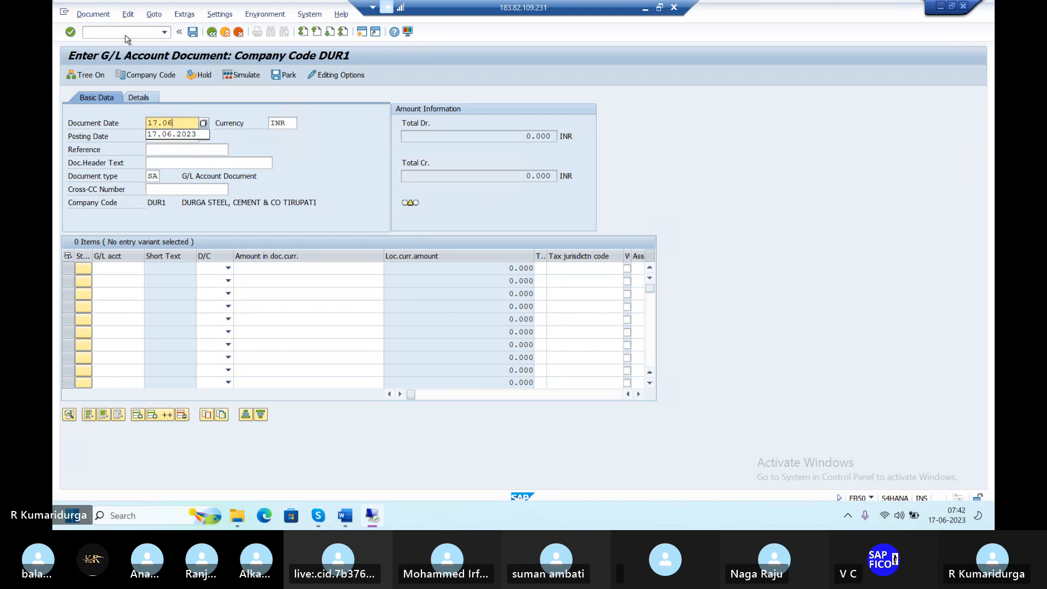
{"action": "type", "text": ".2023"}
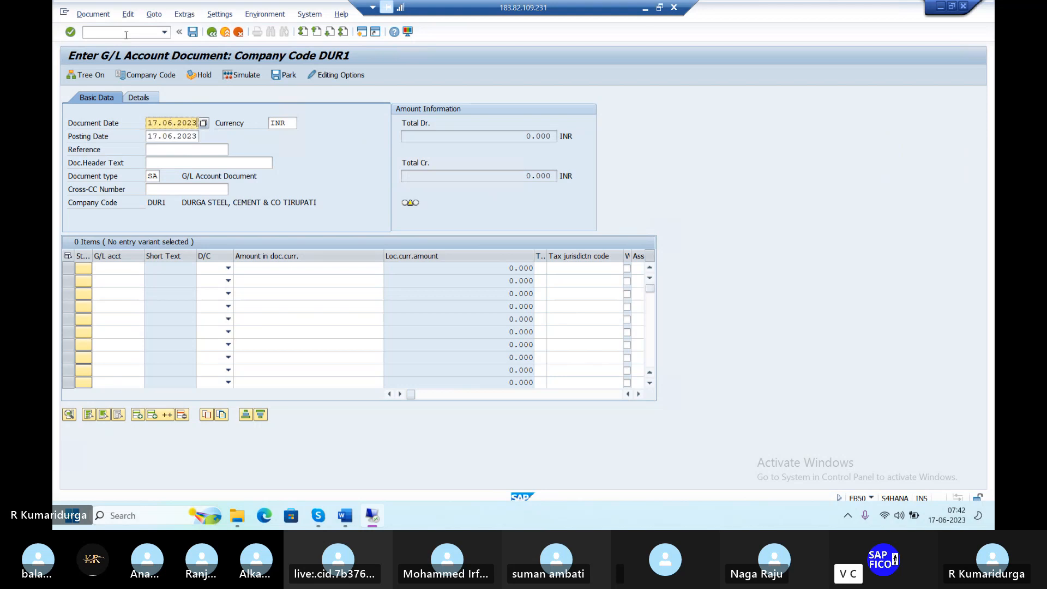
{"action": "key", "text": "Tab"}
{"action": "key", "text": "Tab"}
{"action": "key", "text": "Tab"}
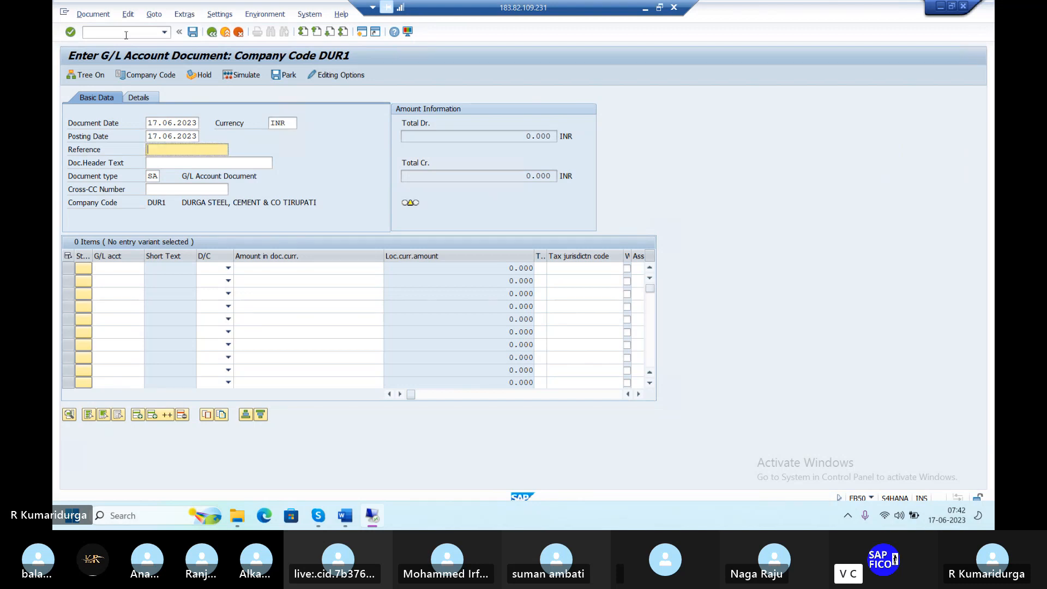
{"action": "type", "text": "DUR1"}
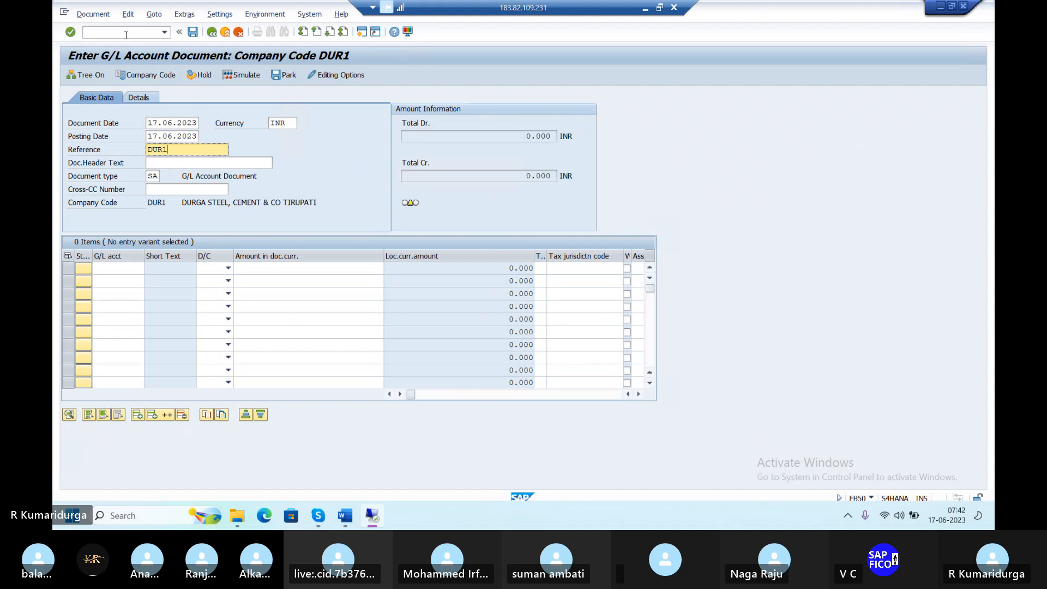
{"action": "key", "text": "Tab"}
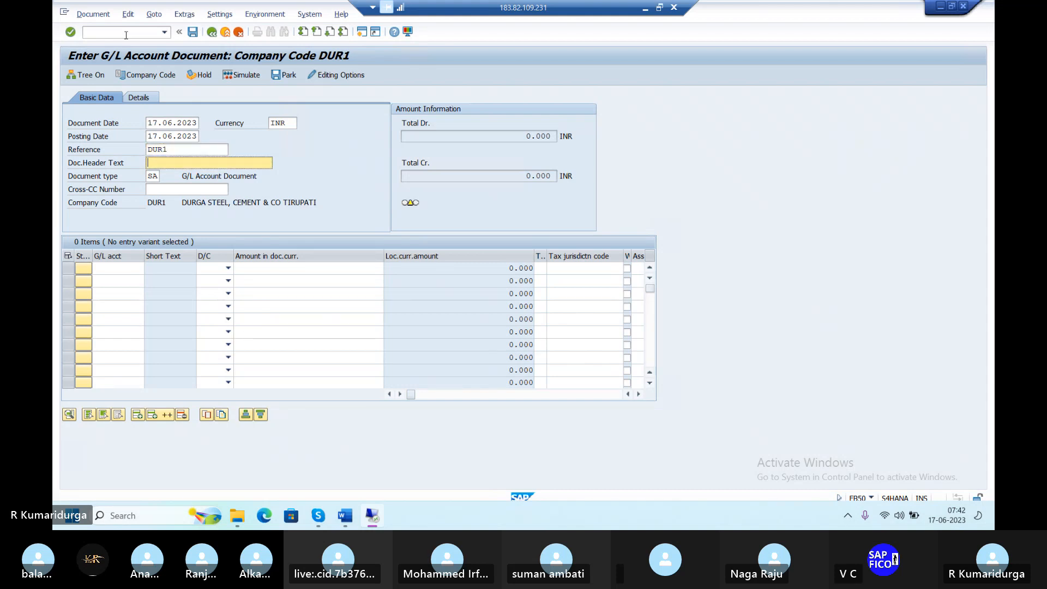
{"action": "type", "text": "R"}
{"action": "key", "text": "Down"}
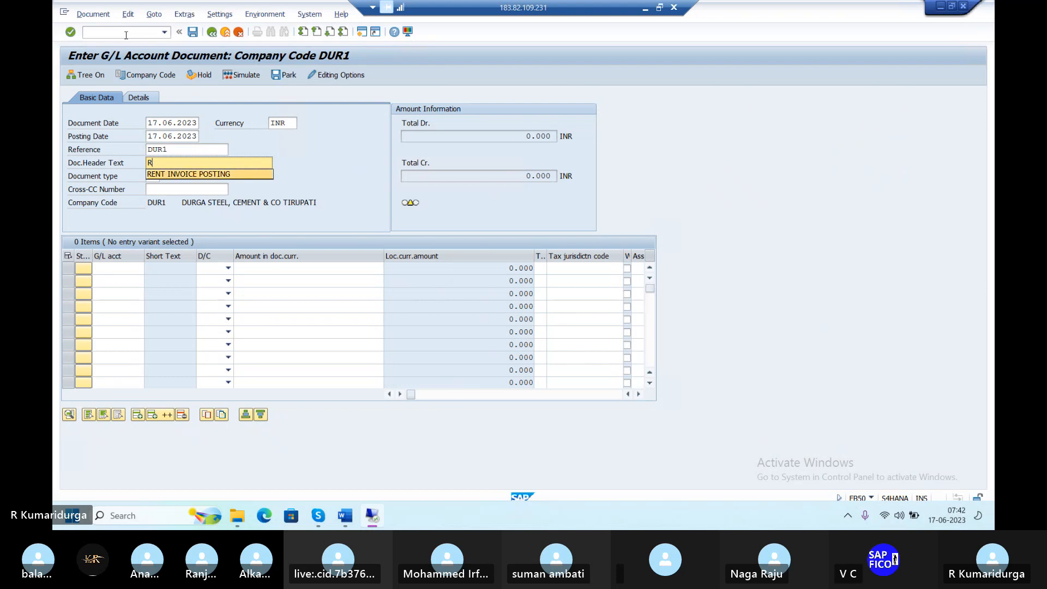
{"action": "key", "text": "Tab"}
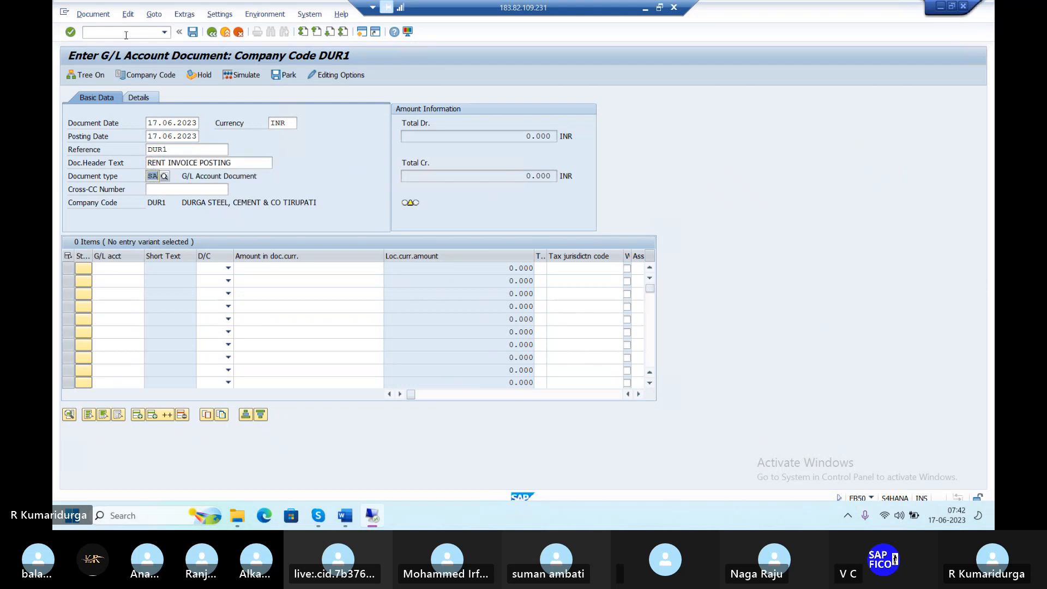
Add the first line debiting G/L account 400200 with 5000
{"action": "left_click", "coordinate": [116, 257]}
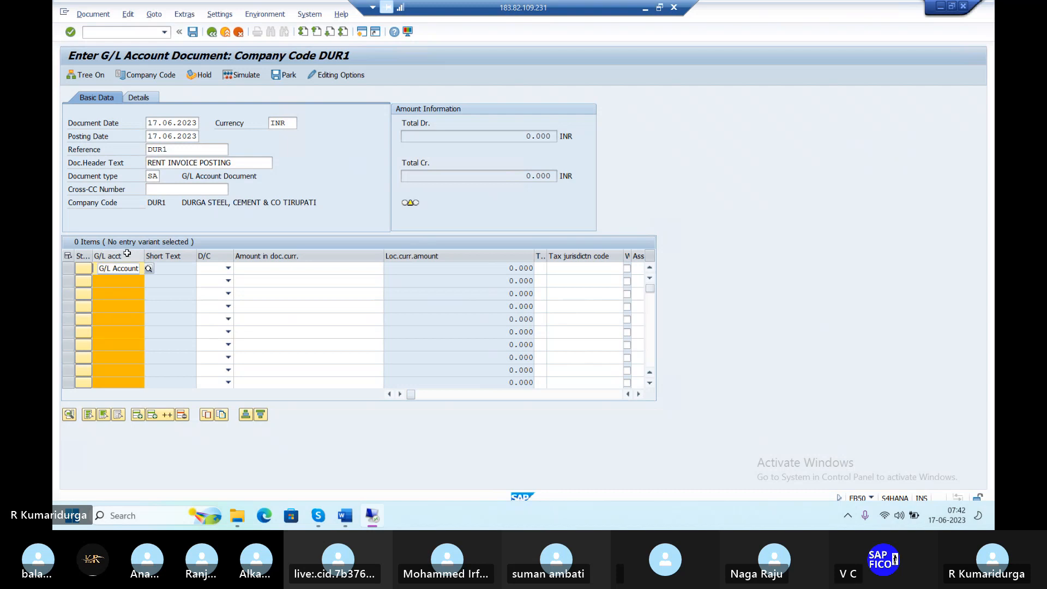
{"action": "left_click", "coordinate": [127, 253]}
{"action": "type", "text": "4"}
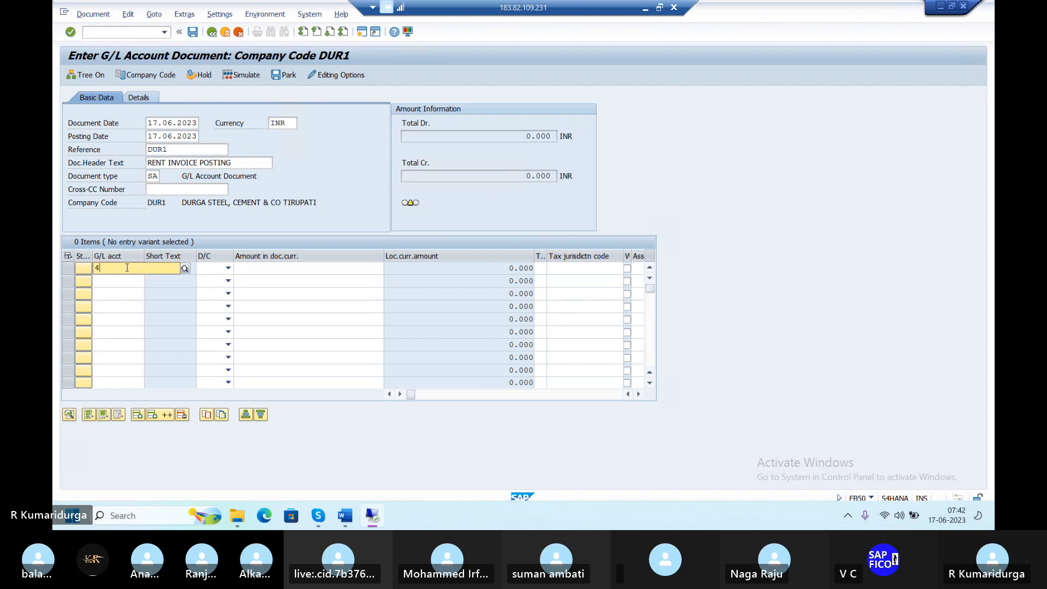
{"action": "type", "text": "00"}
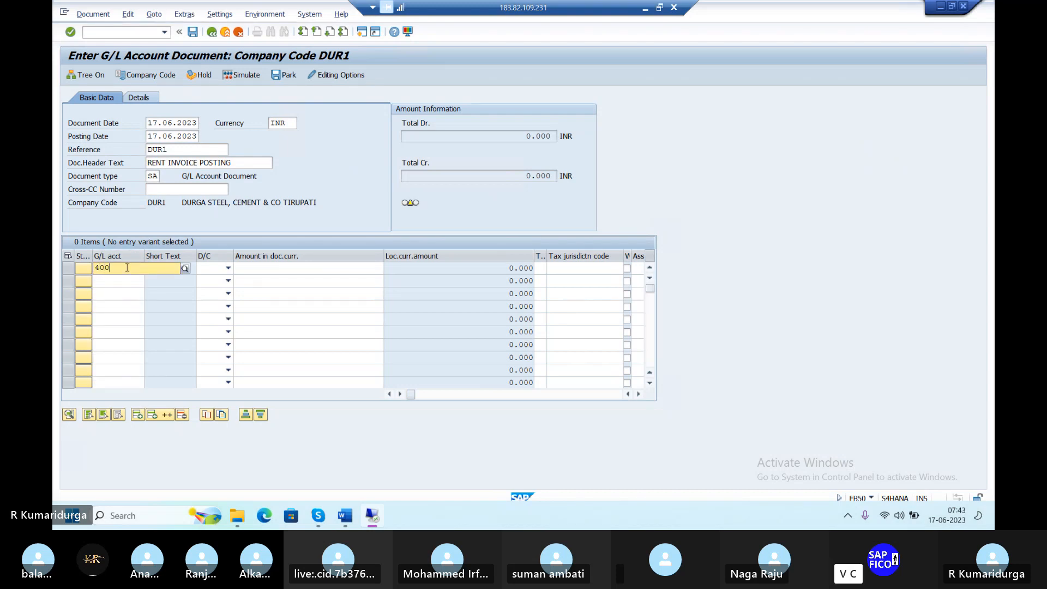
{"action": "left_click", "coordinate": [138, 289]}
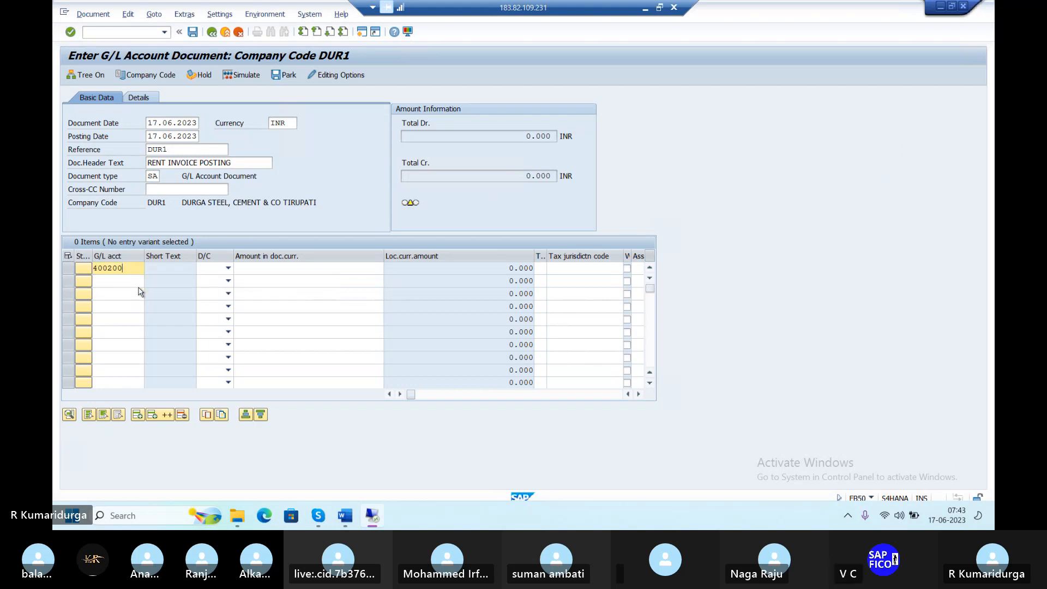
{"action": "key", "text": "Tab"}
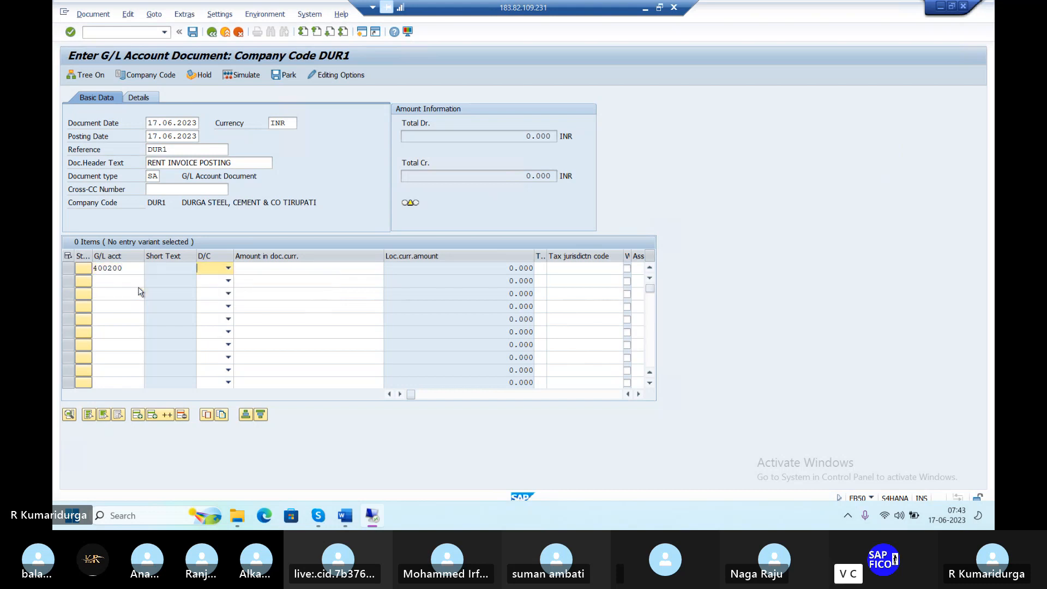
{"action": "key", "text": "Down"}
{"action": "key", "text": "Tab"}
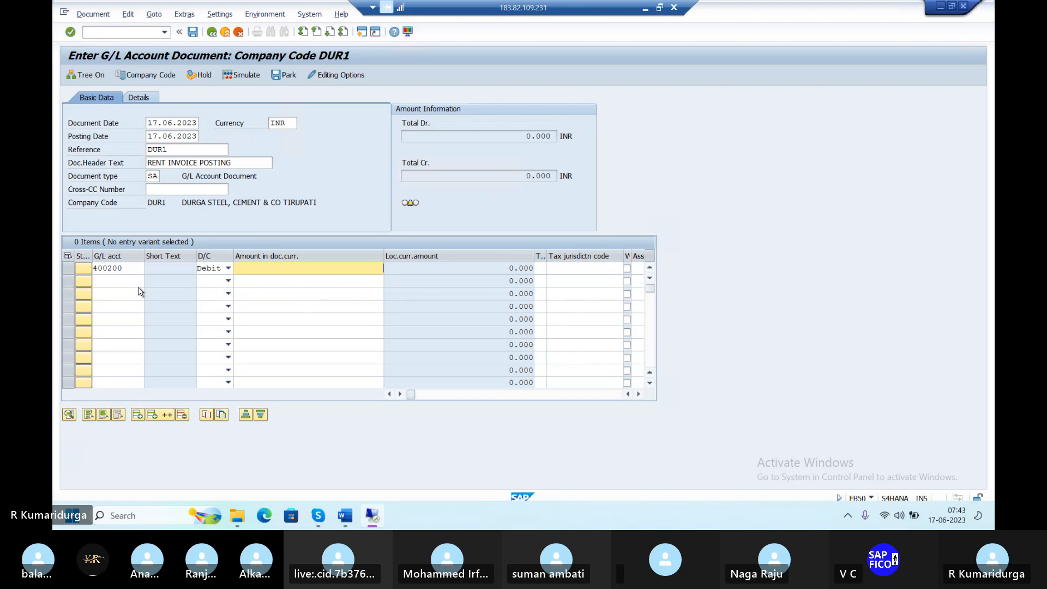
{"action": "type", "text": "5000"}
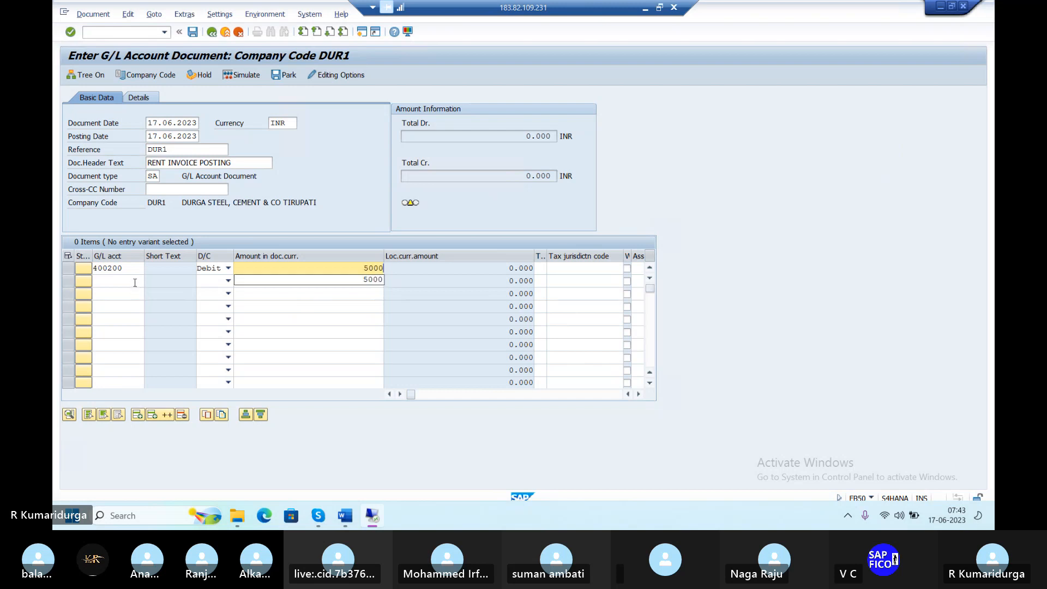
Add the second line crediting bank account 200100 with 5000, value date 17.06.2023
{"action": "left_click", "coordinate": [135, 281]}
{"action": "type", "text": "200"}
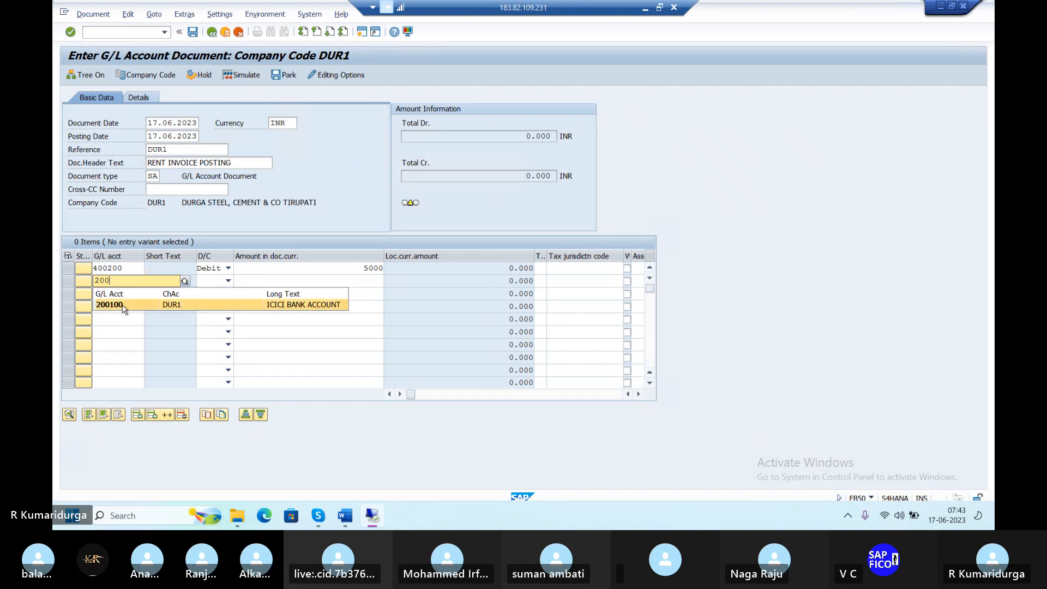
{"action": "left_click", "coordinate": [122, 305]}
{"action": "key", "text": "Tab"}
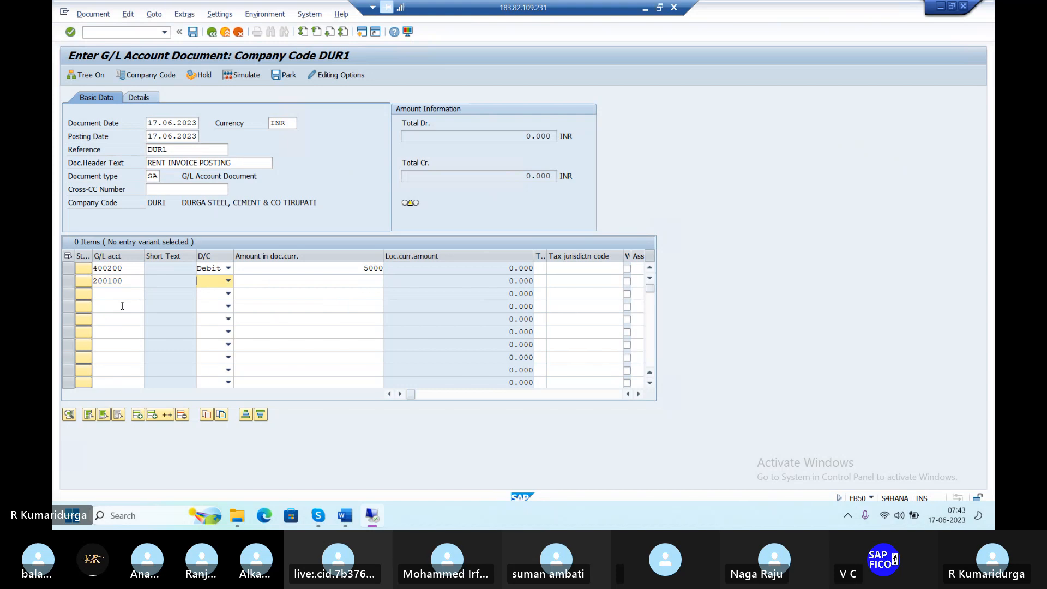
{"action": "key", "text": "c"}
{"action": "key", "text": "Tab"}
{"action": "type", "text": "5"}
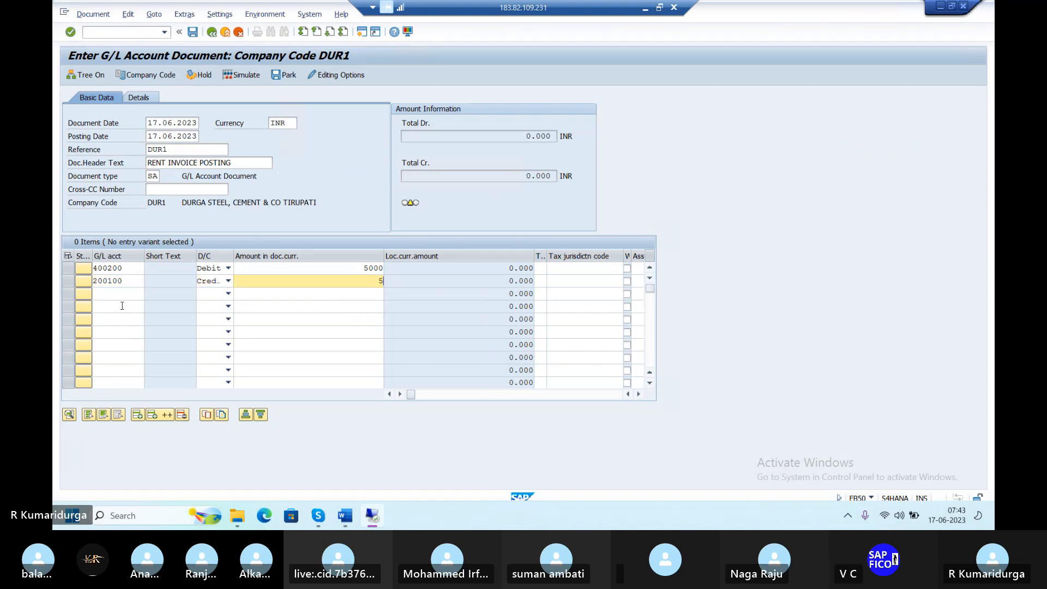
{"action": "type", "text": "000"}
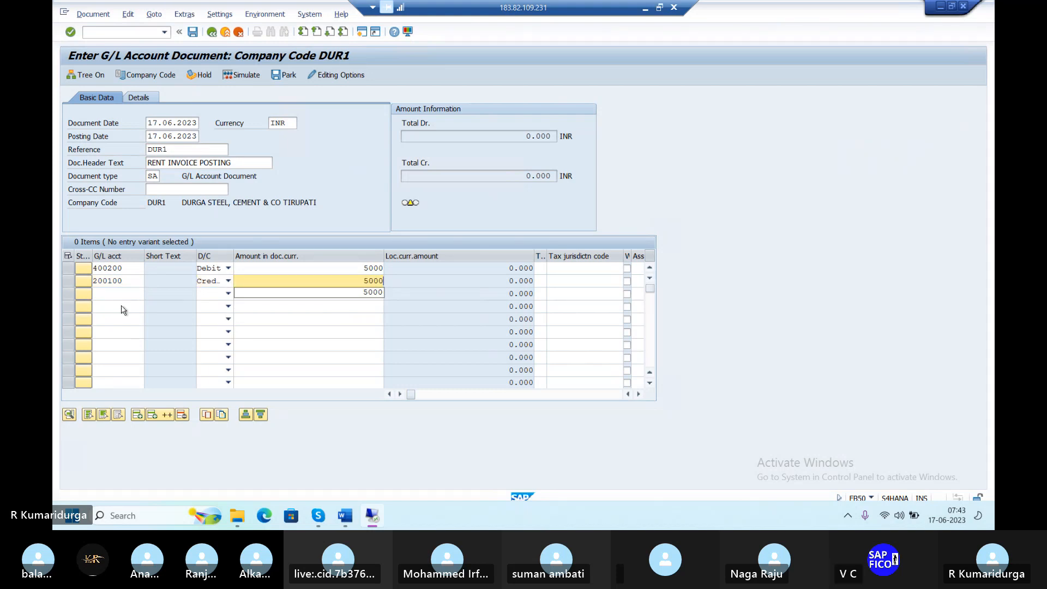
{"action": "key", "text": "Return"}
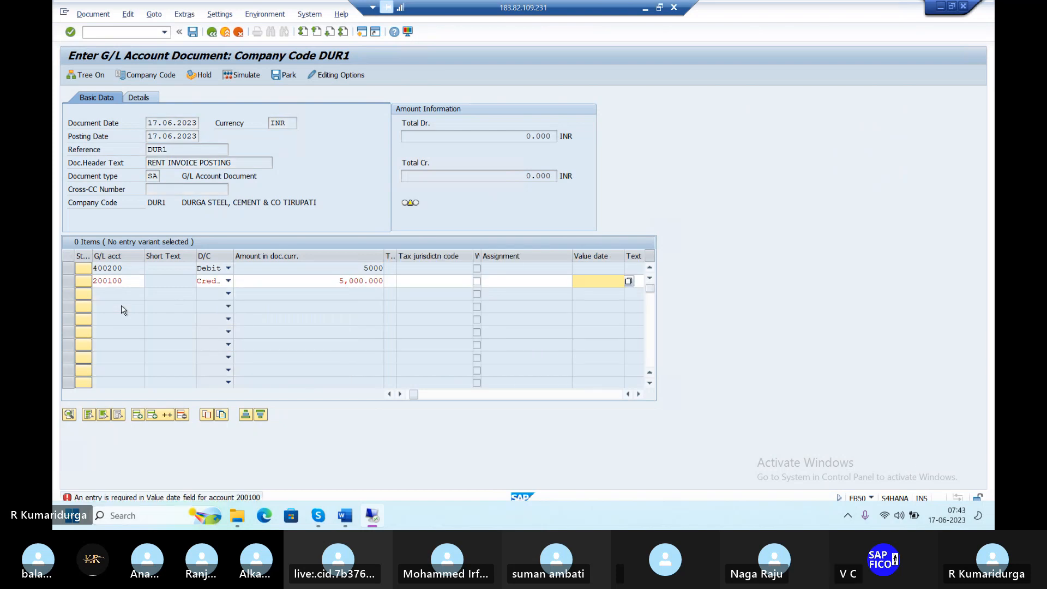
{"action": "type", "text": "17.06."}
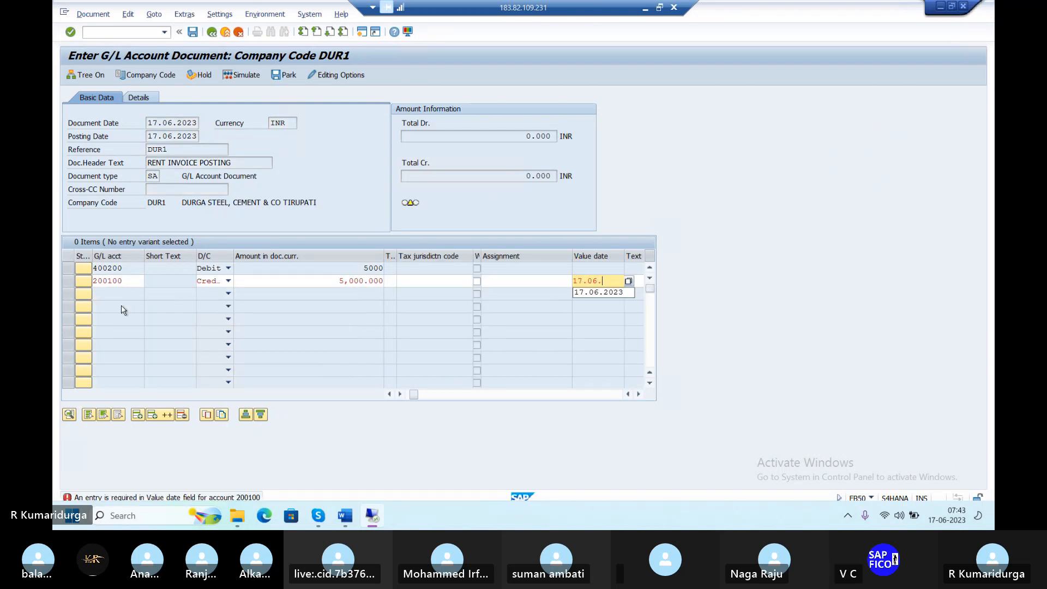
{"action": "type", "text": "2023"}
{"action": "key", "text": "Return"}
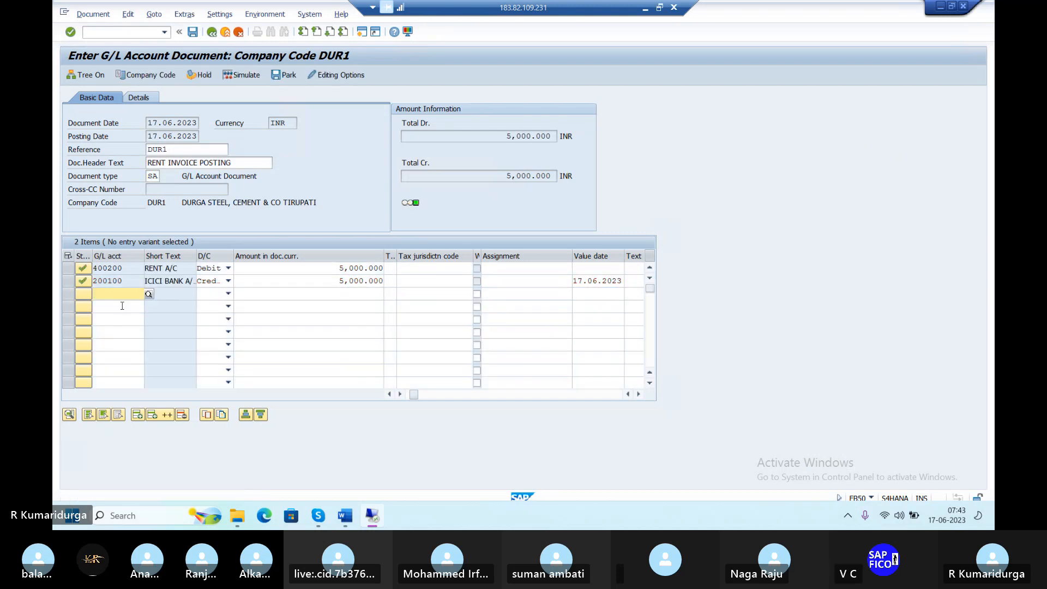
Attempt to post the rent document, then run the ledger consistency check from the error details
{"action": "left_click", "coordinate": [194, 37]}
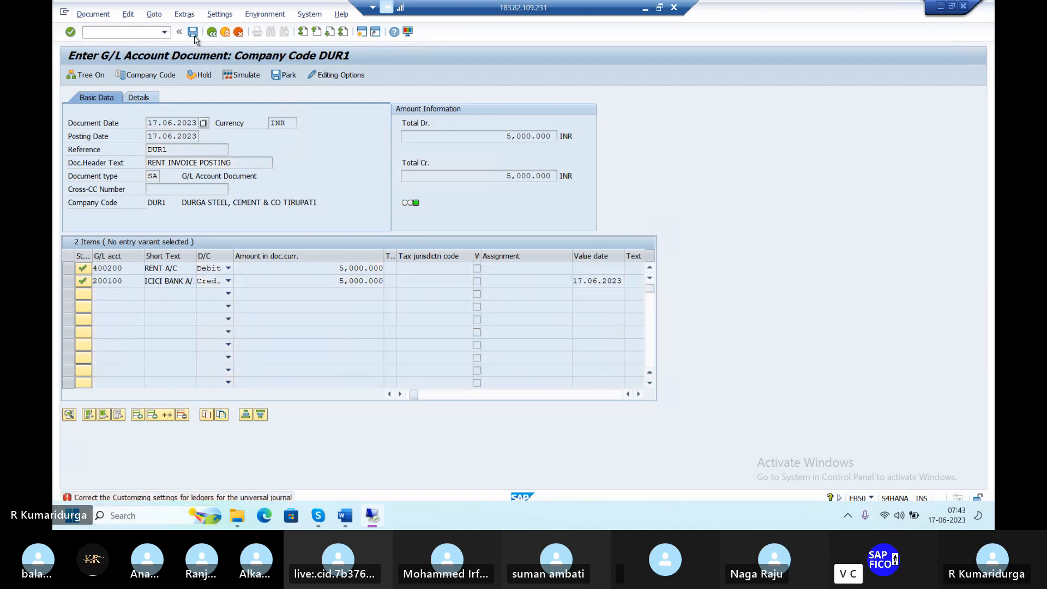
{"action": "left_click", "coordinate": [268, 495]}
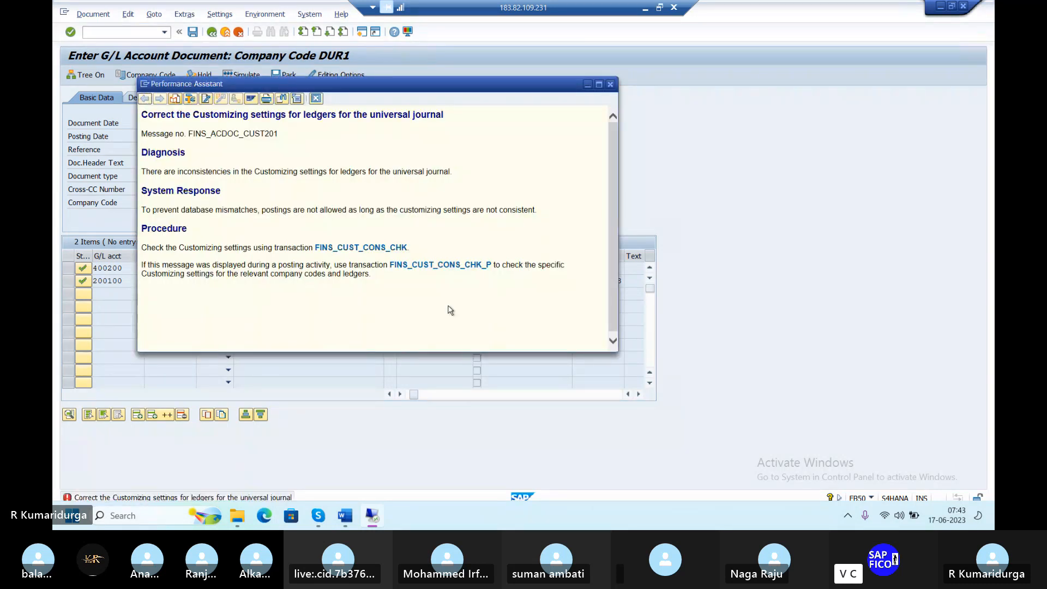
{"action": "left_click", "coordinate": [454, 265]}
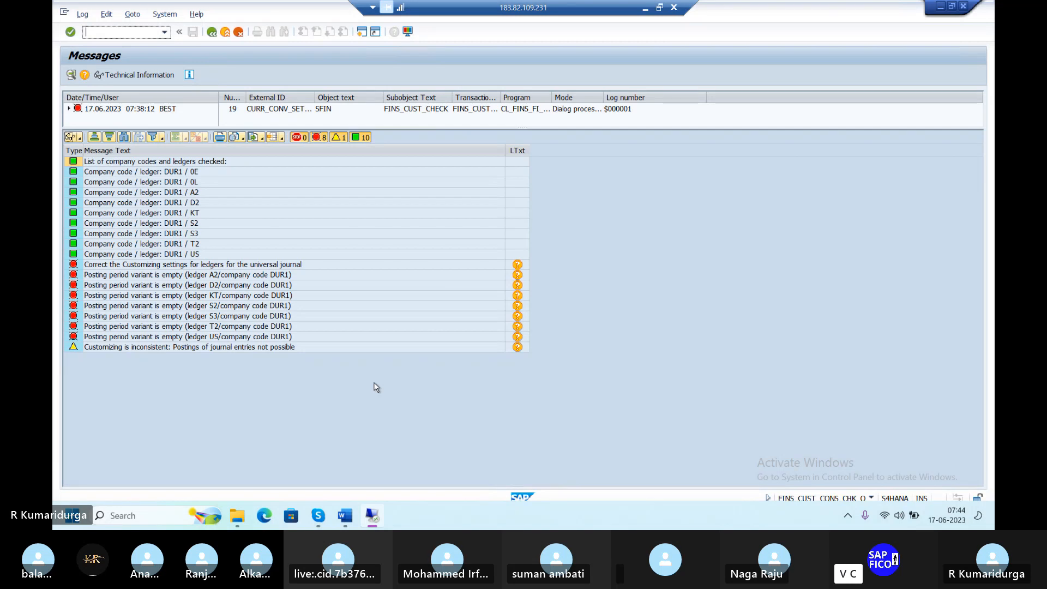
Switch back to SAP Easy Access and enter transaction code FINSC_LEDGER
{"action": "key", "text": "alt+Tab"}
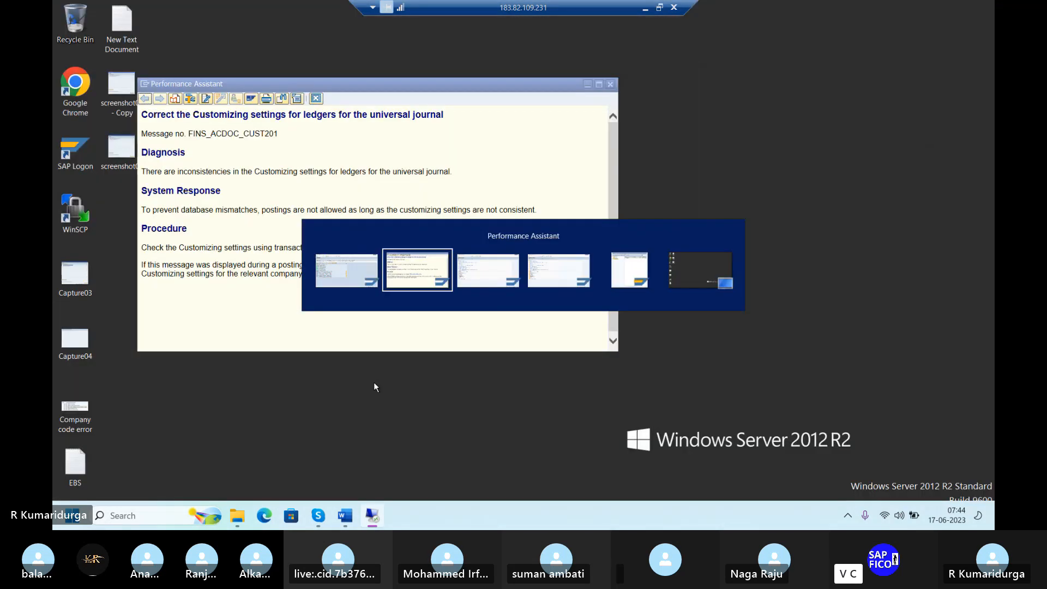
{"action": "key", "text": "alt+Tab"}
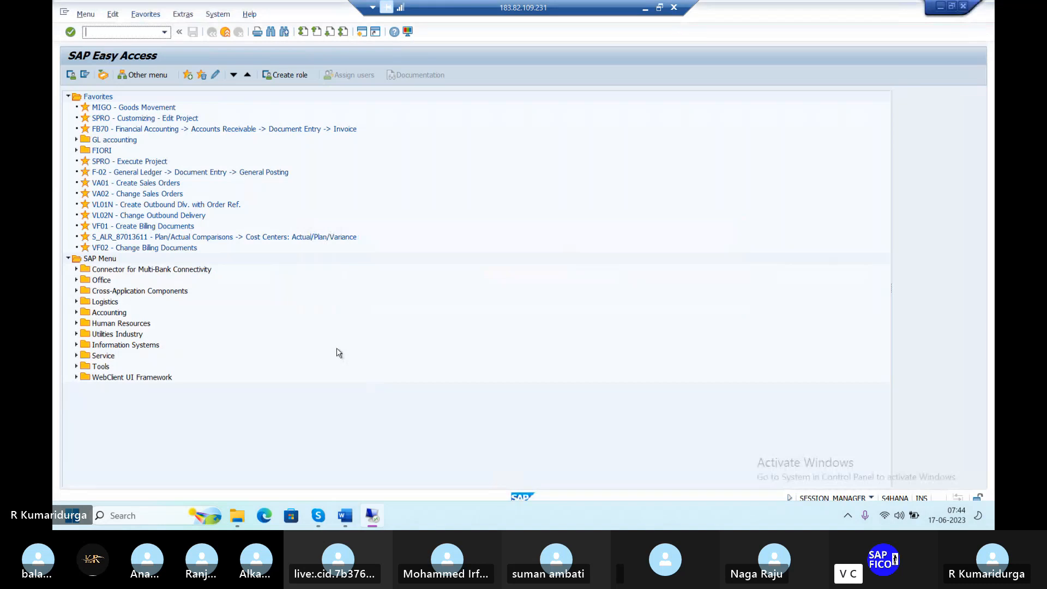
{"action": "type", "text": "FI"}
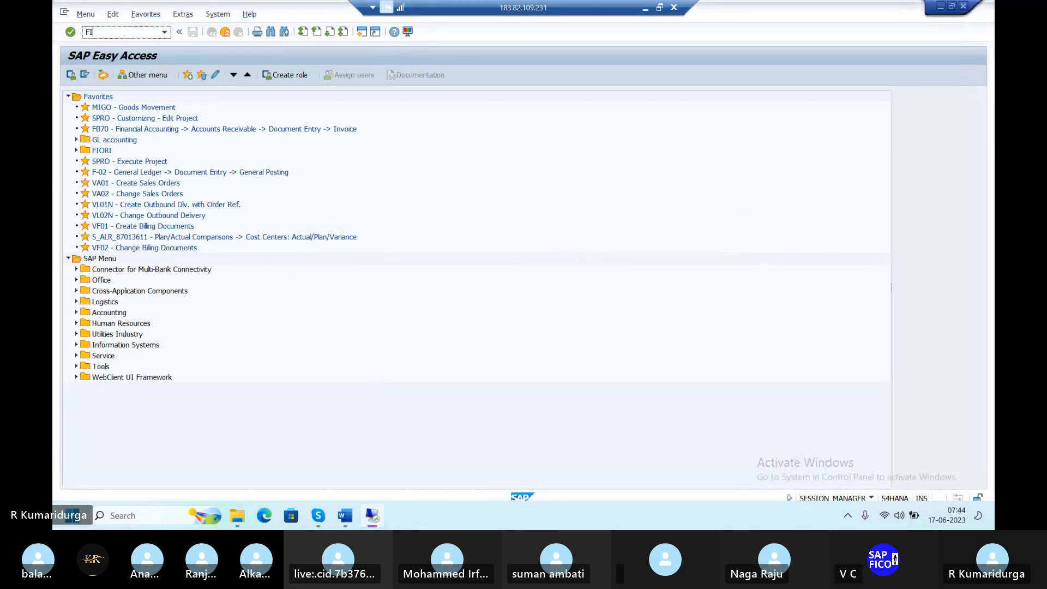
{"action": "type", "text": "NSC_"}
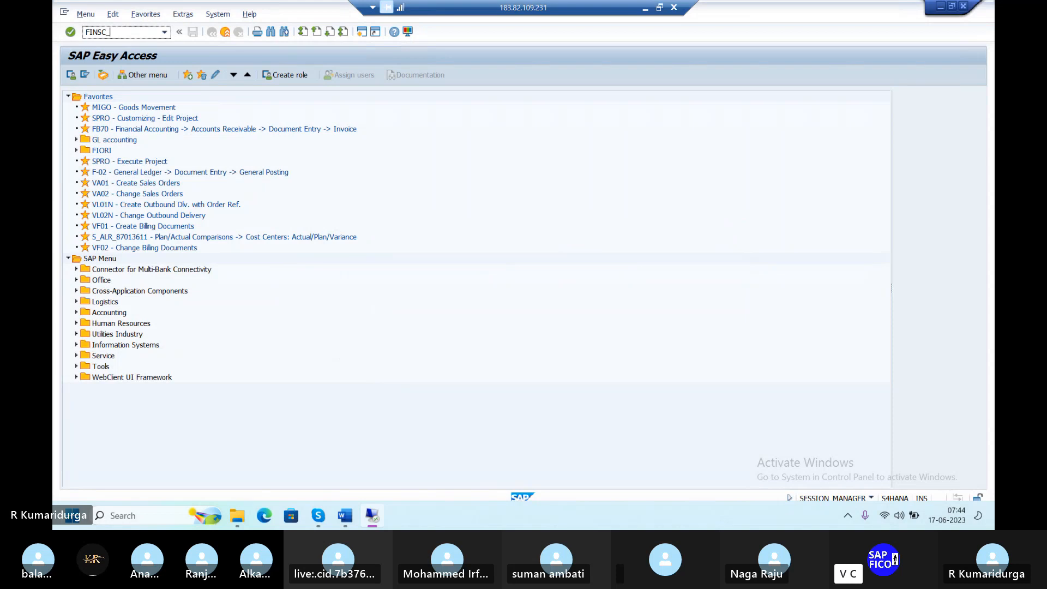
{"action": "type", "text": "LEDGER"}
Run FINSC_LEDGER, dismiss the consistency messages, and select ledger A2 (Ext Ledger for AB12)
{"action": "key", "text": "Return"}
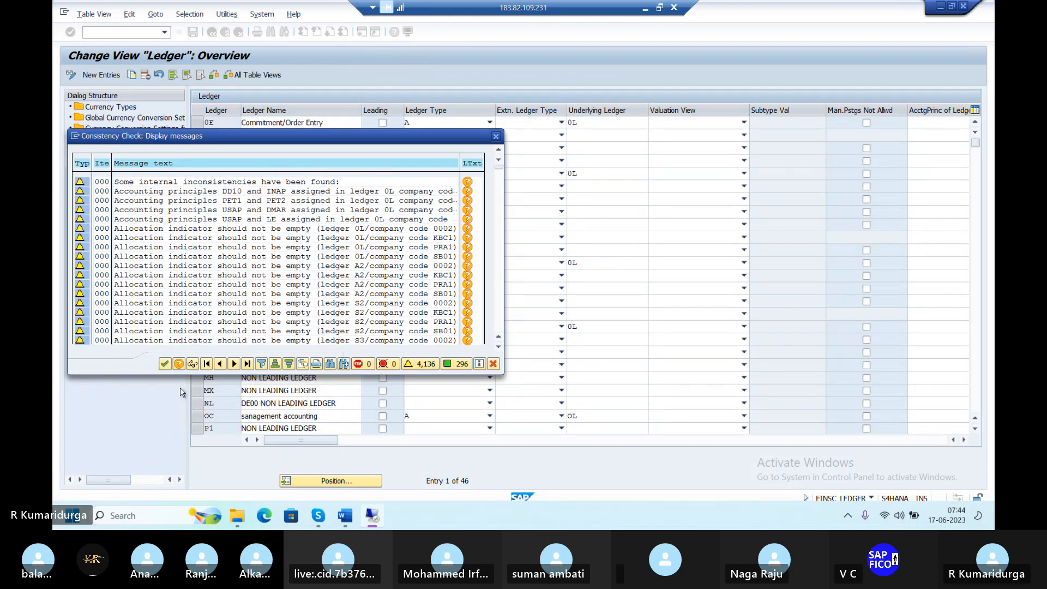
{"action": "left_click", "coordinate": [165, 365]}
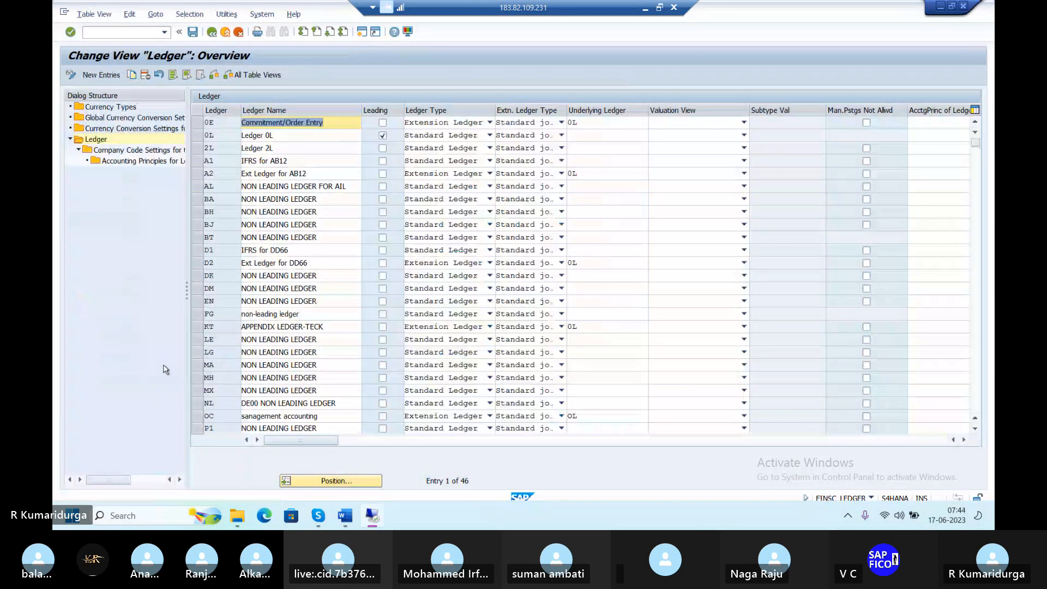
{"action": "left_click", "coordinate": [199, 125]}
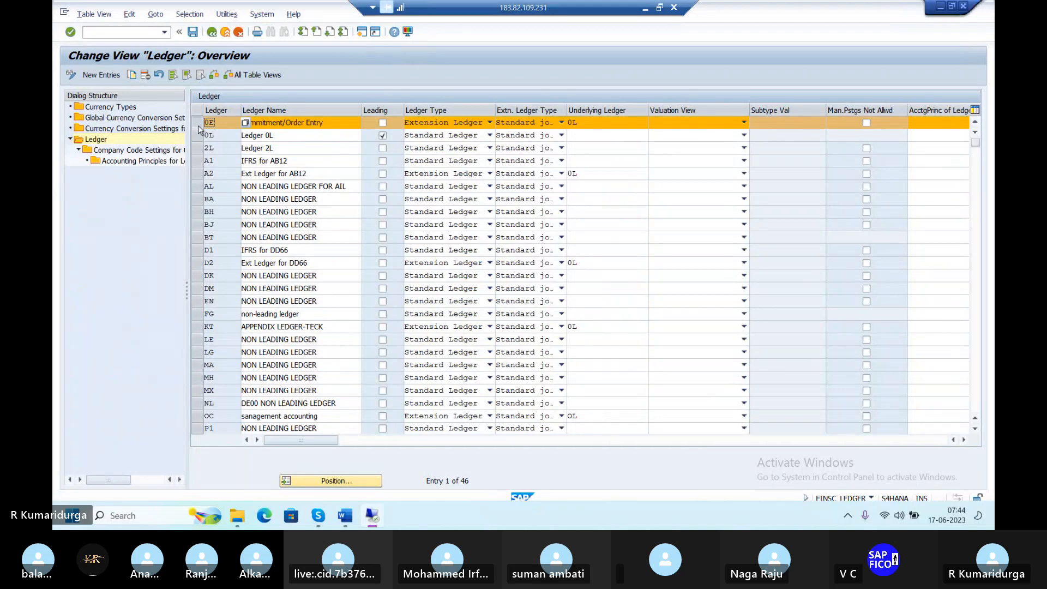
{"action": "left_click", "coordinate": [199, 128]}
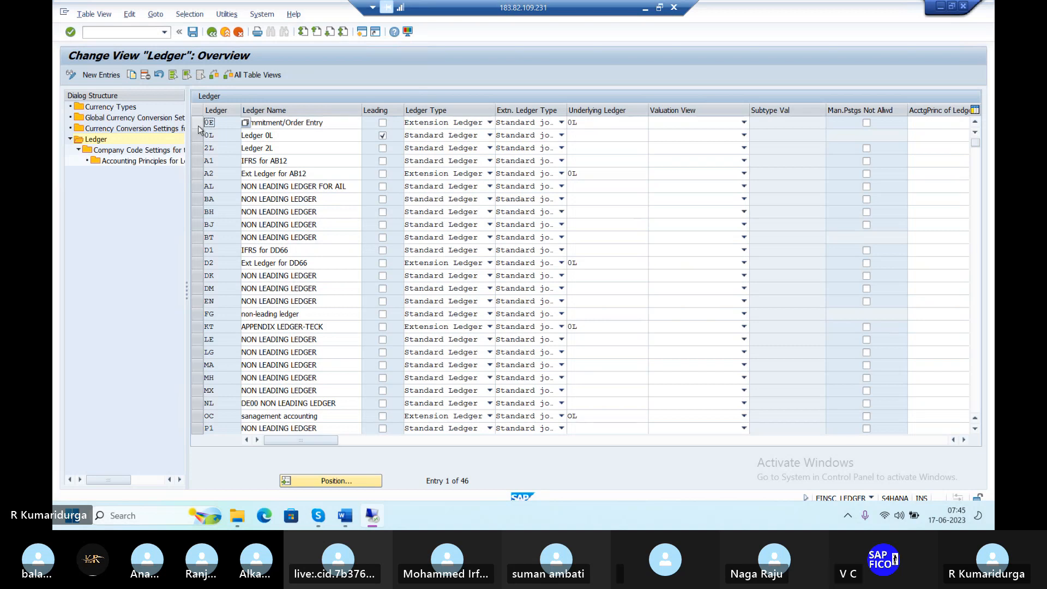
{"action": "left_click", "coordinate": [197, 174]}
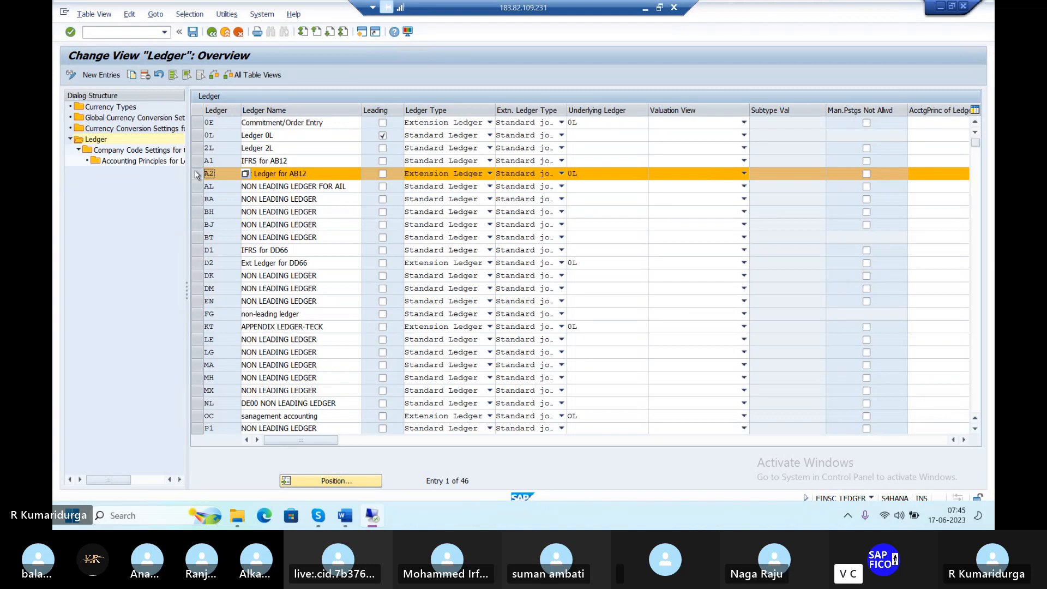
Open ledger A2's company code settings, position to DUR1, and start typing PPV as its posting variant
{"action": "left_click", "coordinate": [163, 151]}
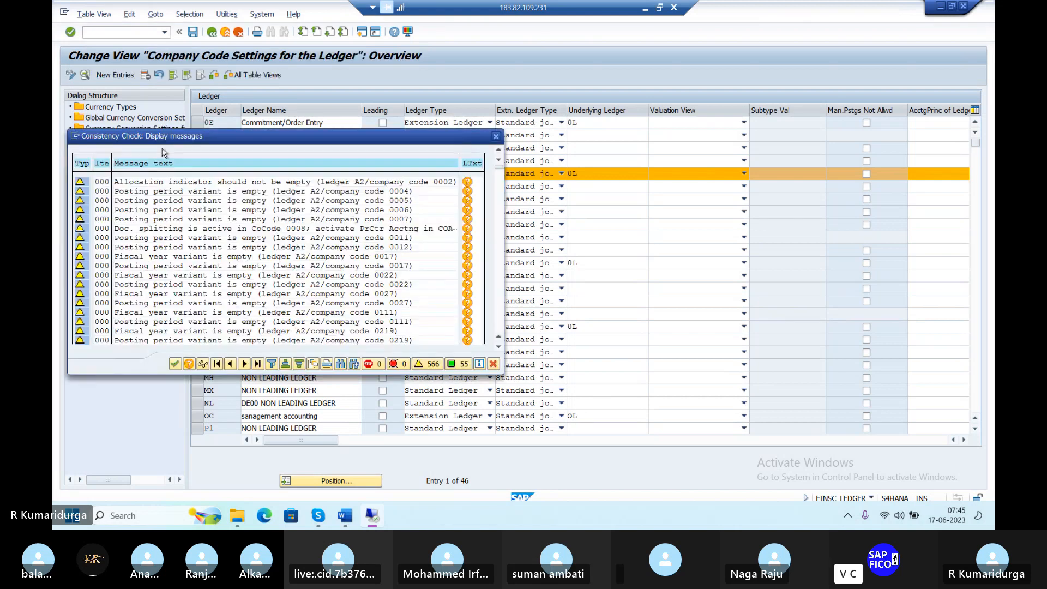
{"action": "left_click", "coordinate": [176, 363]}
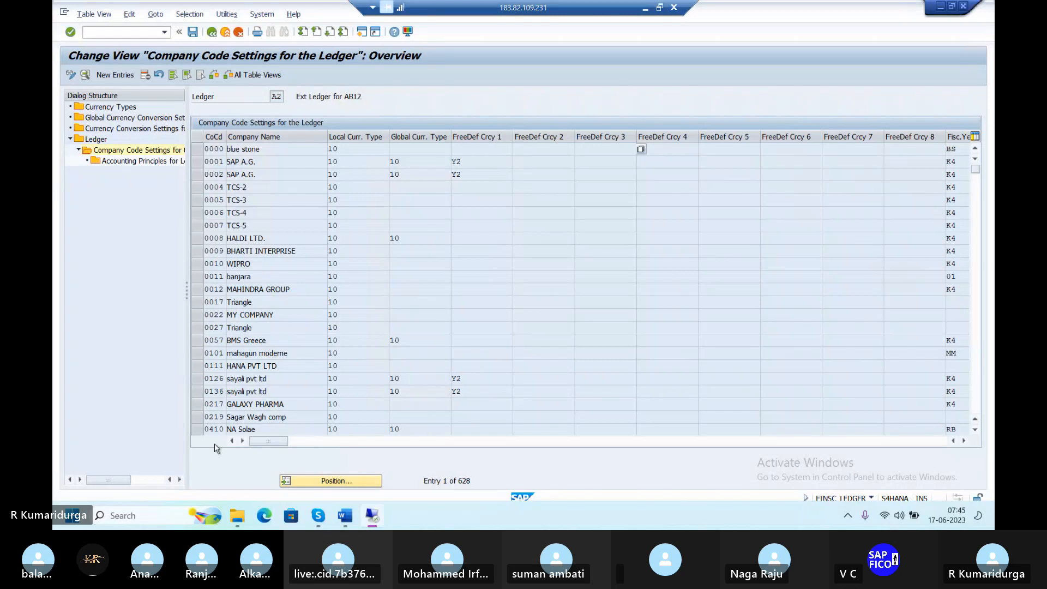
{"action": "left_click", "coordinate": [327, 482]}
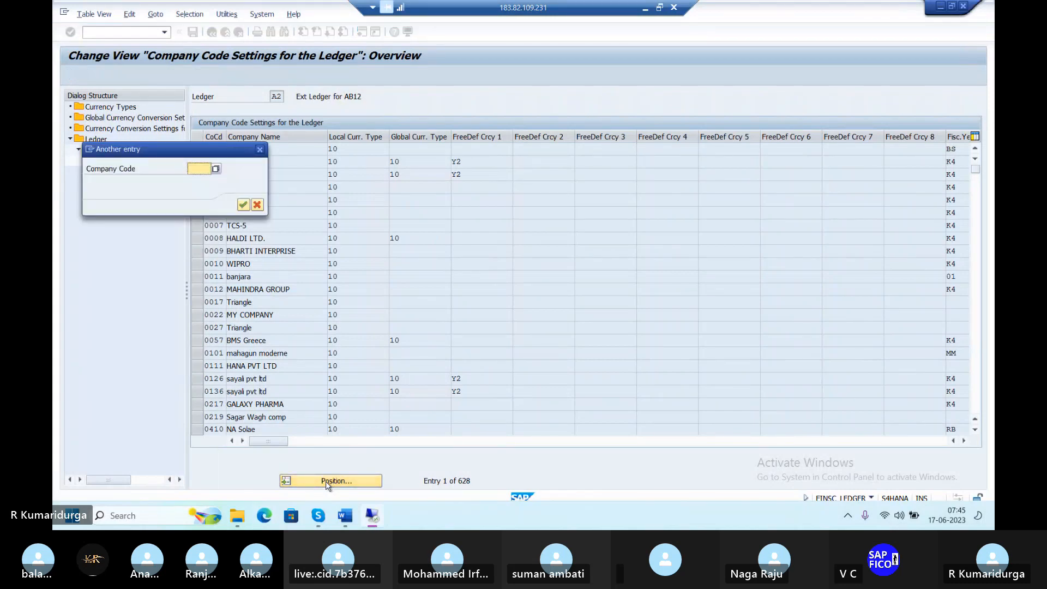
{"action": "type", "text": "DUR"}
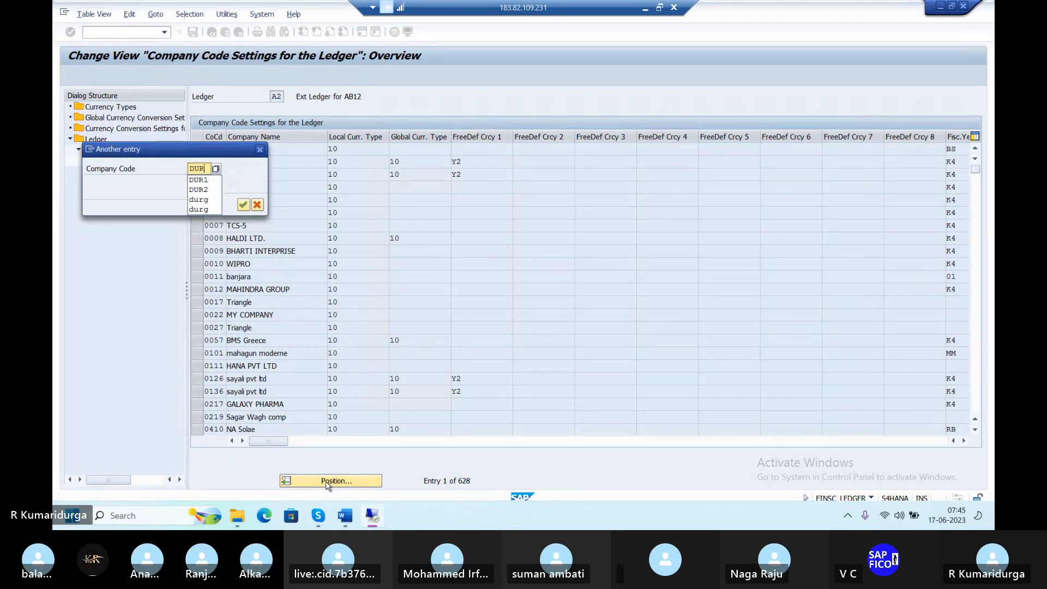
{"action": "type", "text": "1"}
{"action": "key", "text": "Return"}
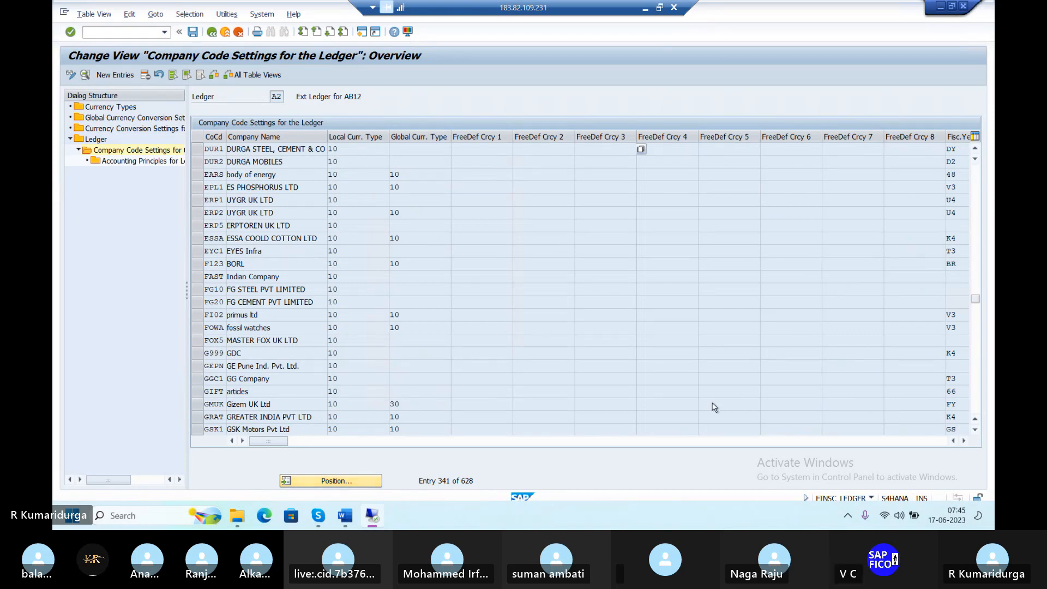
{"action": "left_click", "coordinate": [964, 441]}
{"action": "left_click", "coordinate": [964, 441]}
{"action": "left_click", "coordinate": [964, 440]}
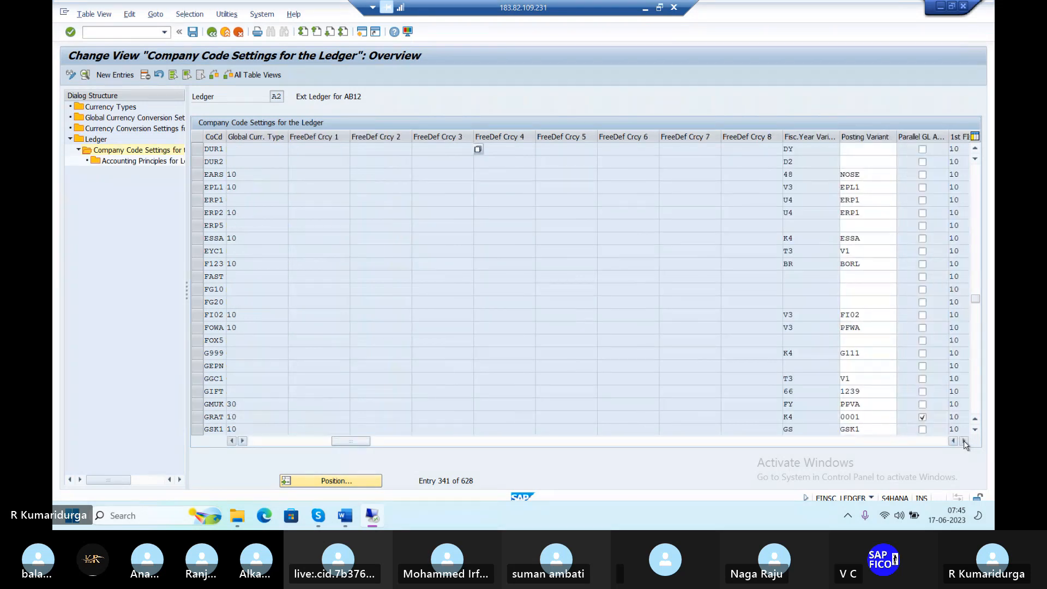
{"action": "left_click", "coordinate": [853, 149]}
{"action": "type", "text": "P"}
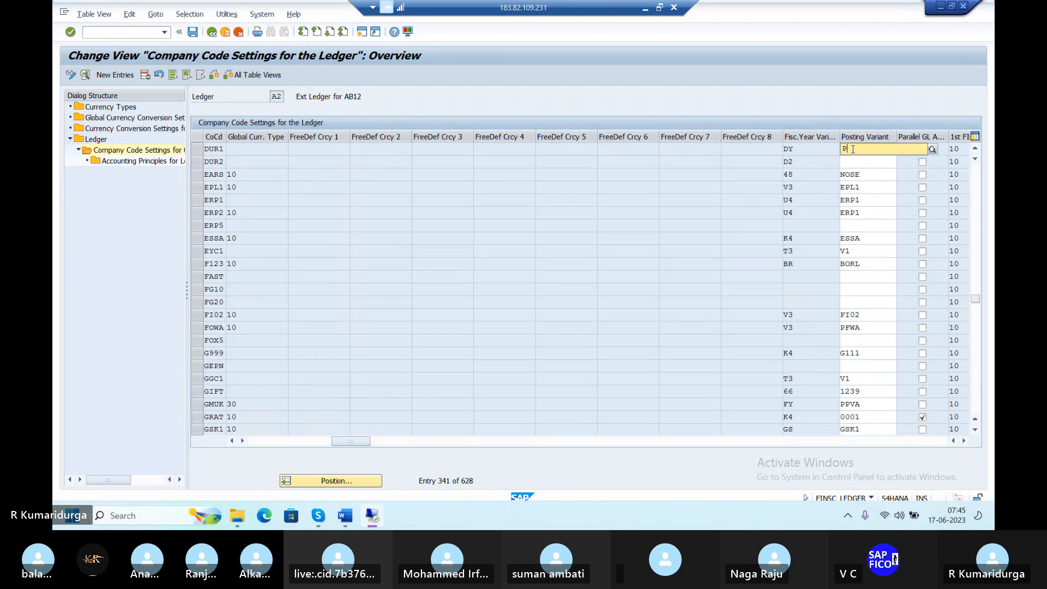
{"action": "type", "text": "PV"}
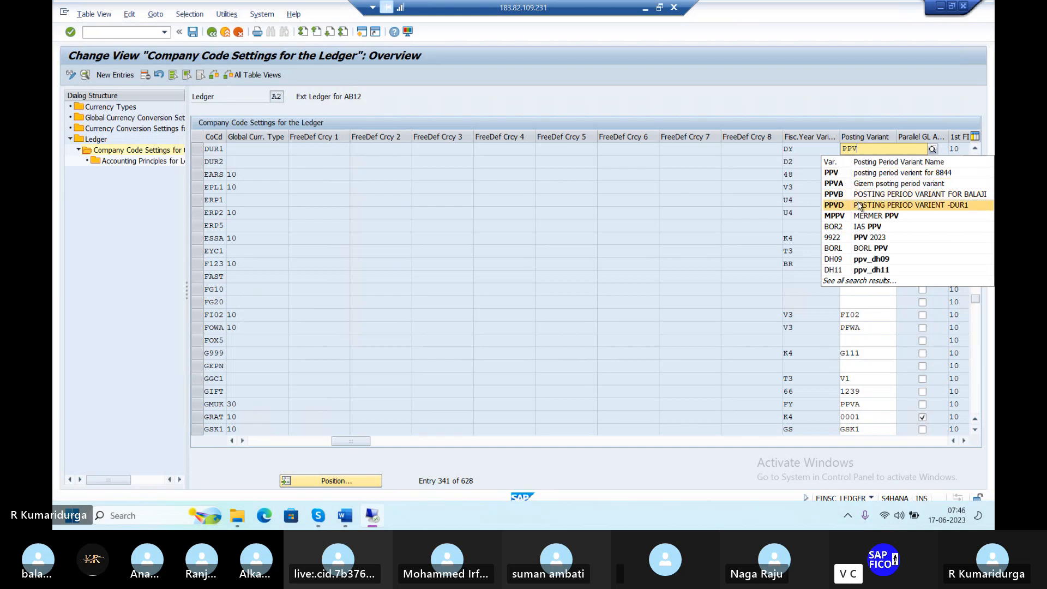
Assign PPVD to DUR1 in ledger A2, save under a customizing request, and return to the ledger list
{"action": "left_click", "coordinate": [862, 204]}
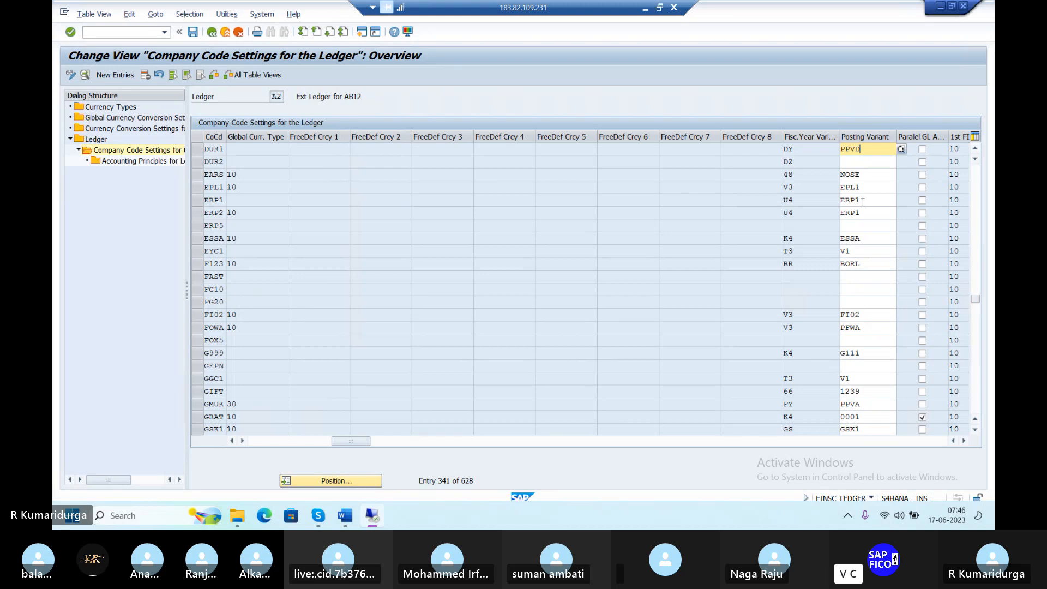
{"action": "key", "text": "Return"}
{"action": "left_click", "coordinate": [193, 32]}
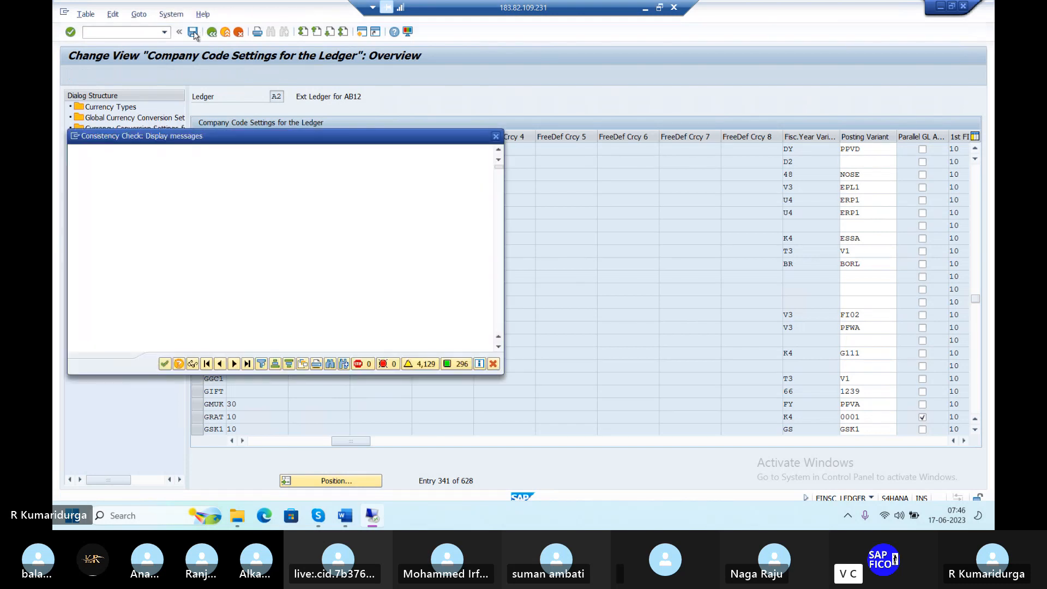
{"action": "left_click", "coordinate": [165, 364]}
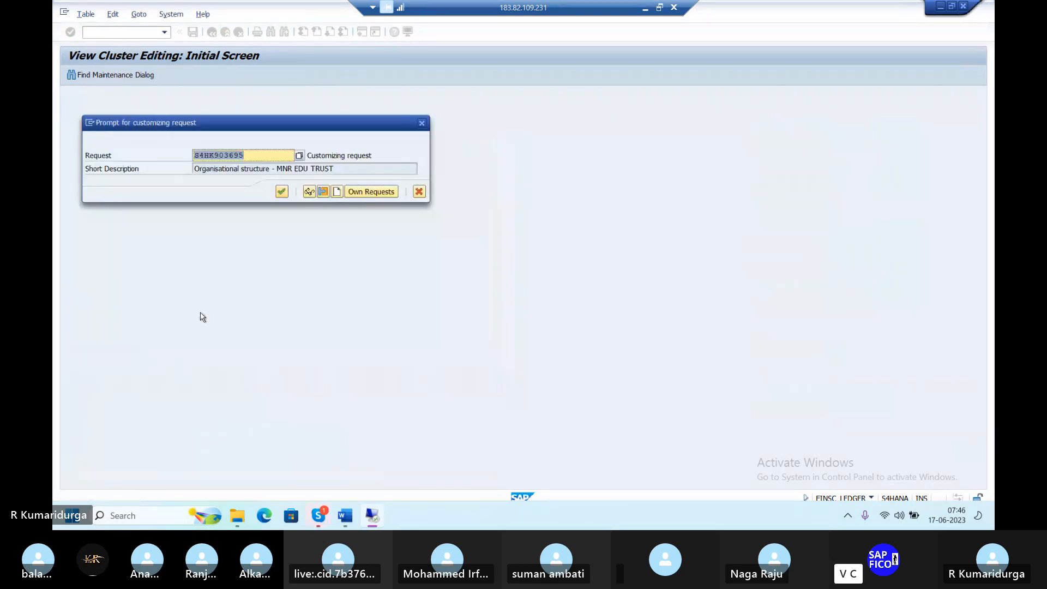
{"action": "left_click", "coordinate": [283, 194]}
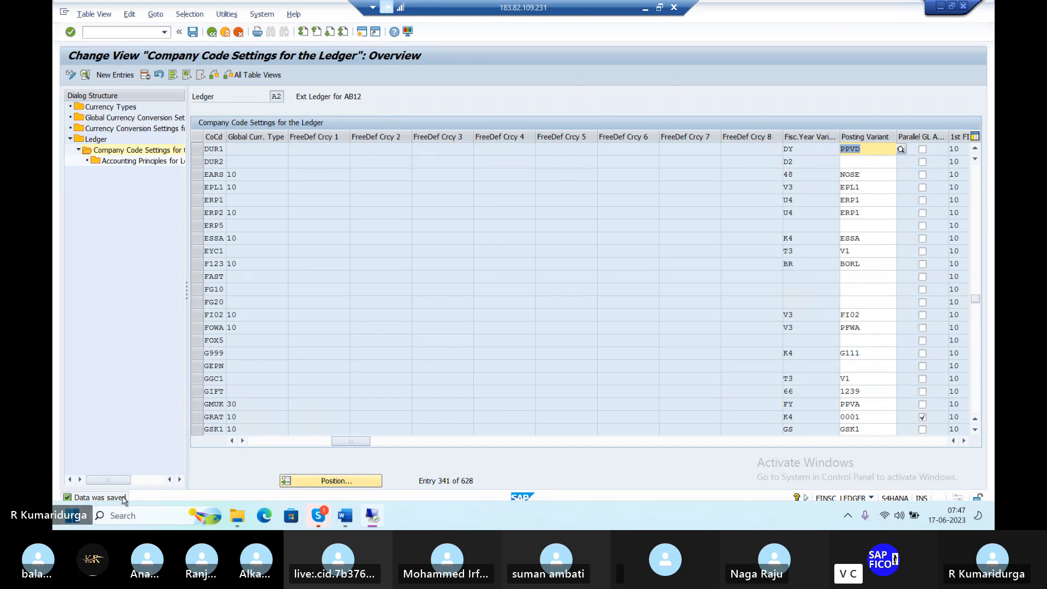
{"action": "left_click", "coordinate": [212, 34]}
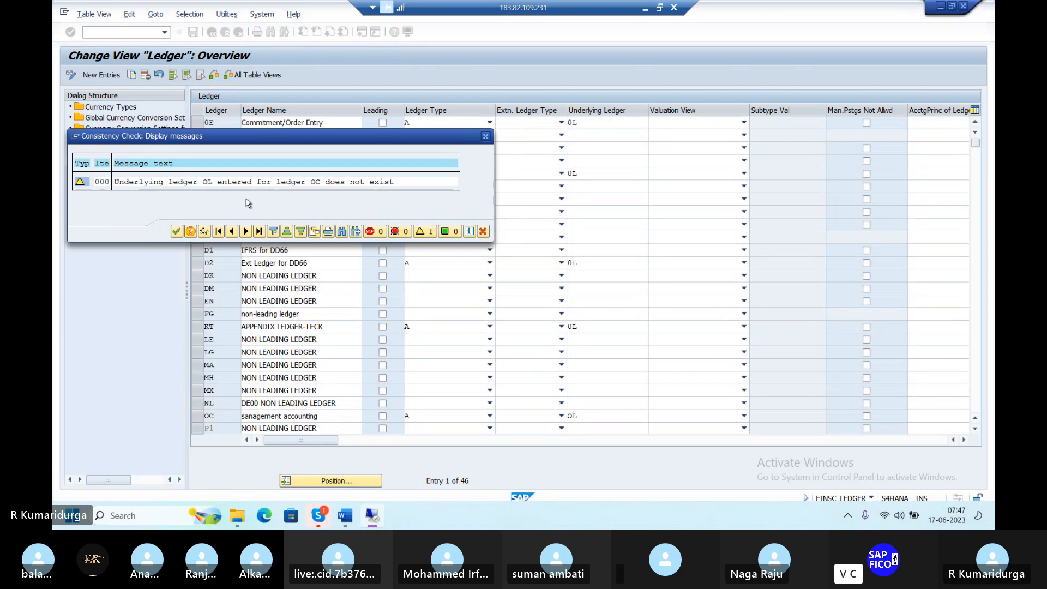
Select ledger D2 (Ext Ledger for DD66) and open its company code settings
{"action": "left_click", "coordinate": [178, 231]}
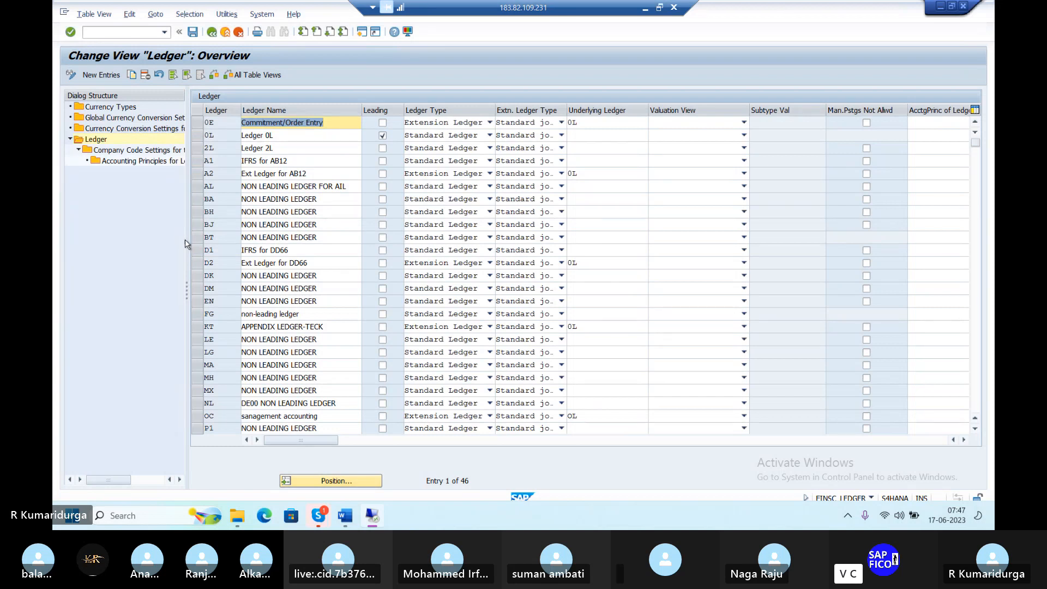
{"action": "left_click", "coordinate": [200, 269]}
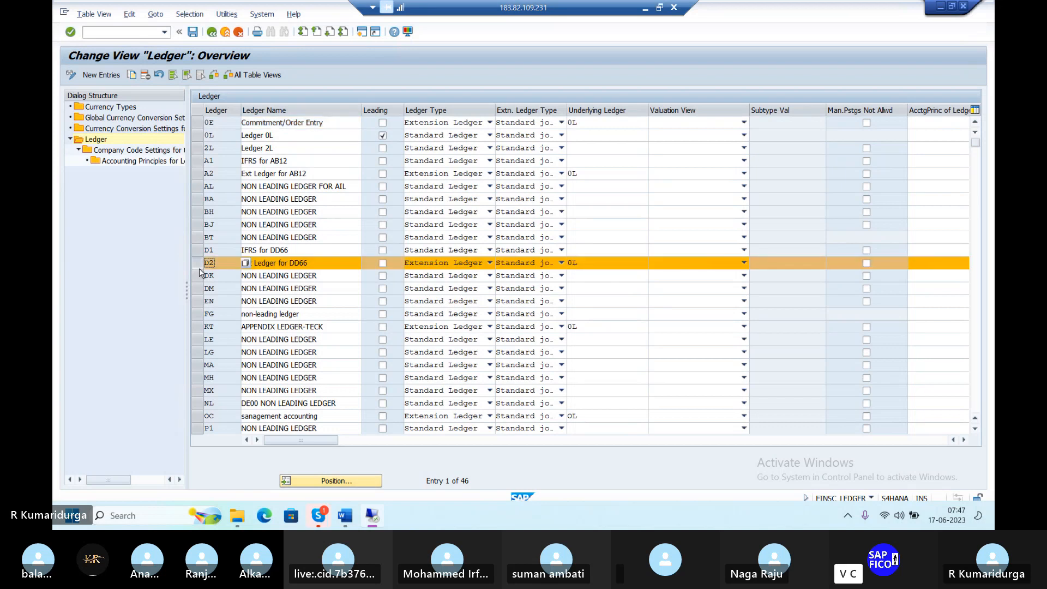
{"action": "left_click", "coordinate": [152, 154]}
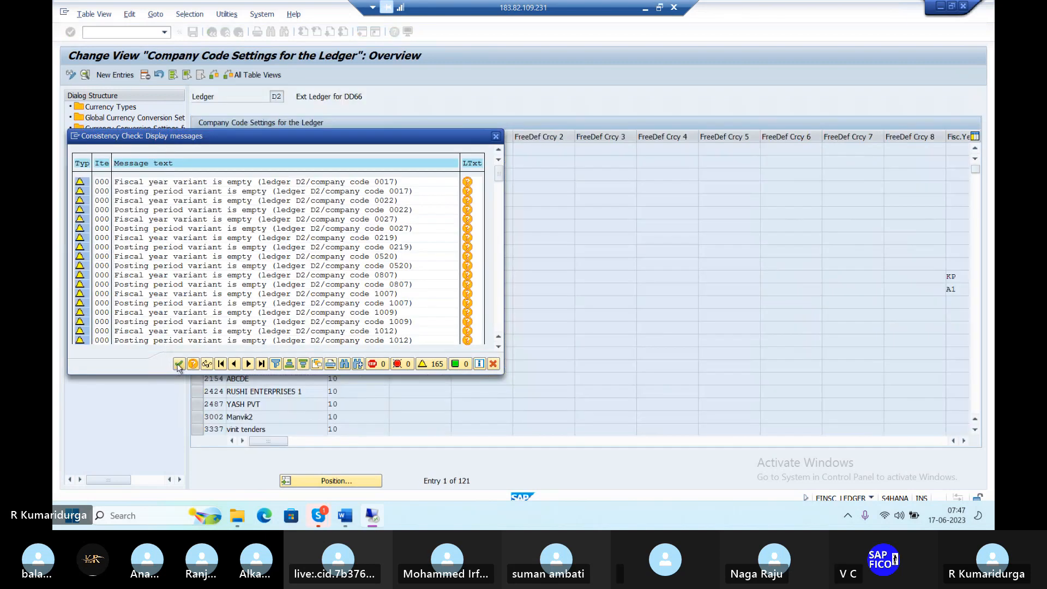
{"action": "left_click", "coordinate": [179, 365]}
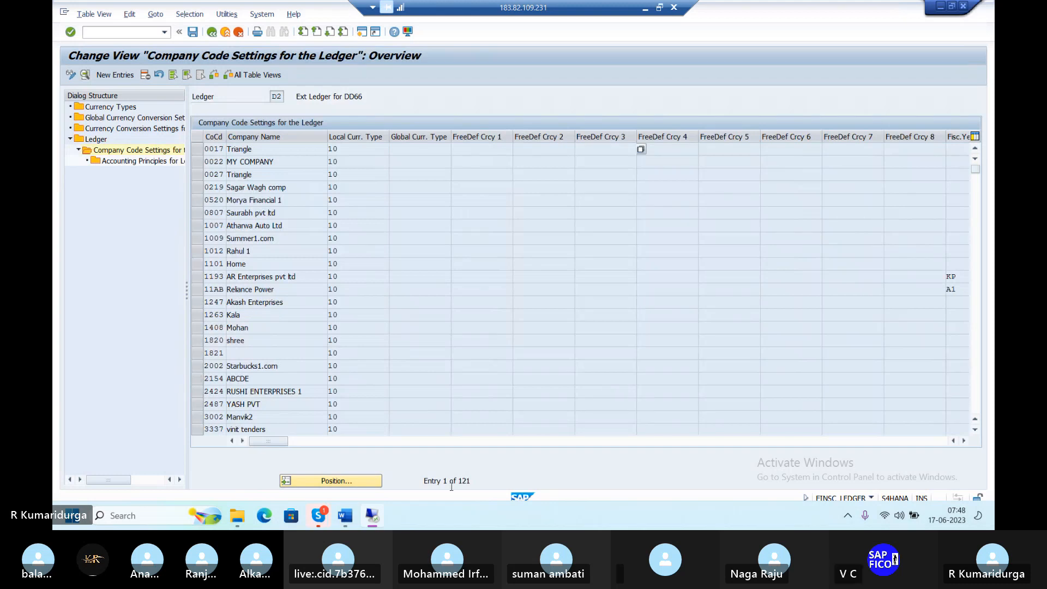
Position to company code DUR1 and enter PPVD as its posting variant
{"action": "left_click", "coordinate": [358, 483]}
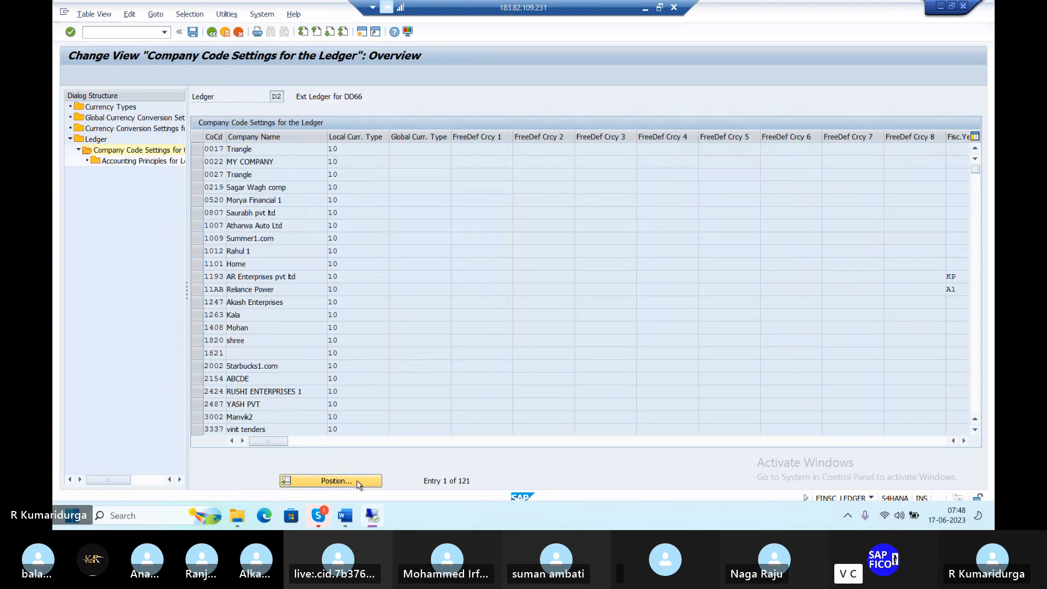
{"action": "type", "text": "DU"}
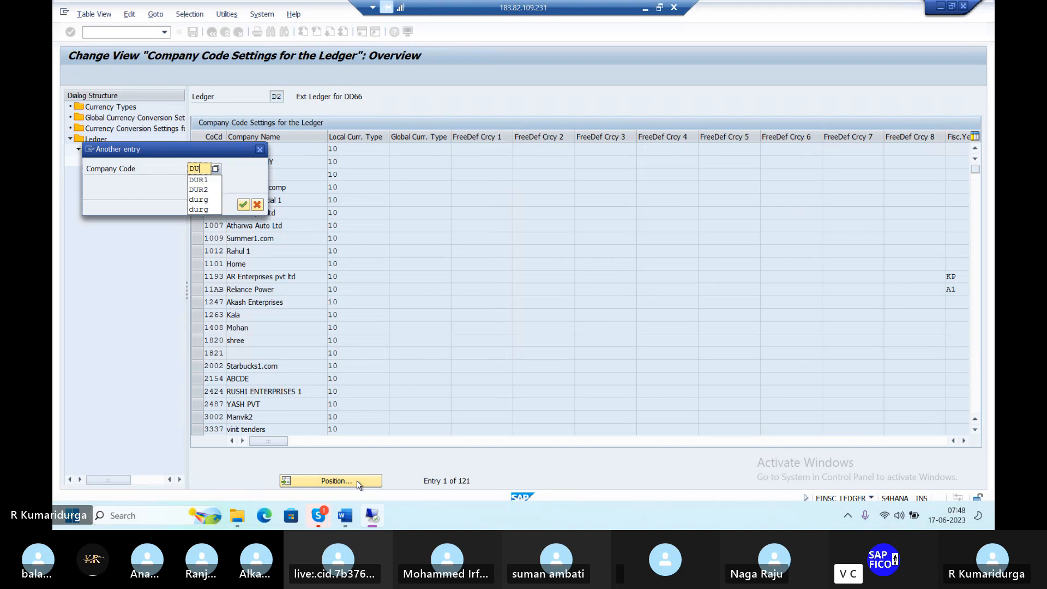
{"action": "type", "text": "R1"}
{"action": "key", "text": "Return"}
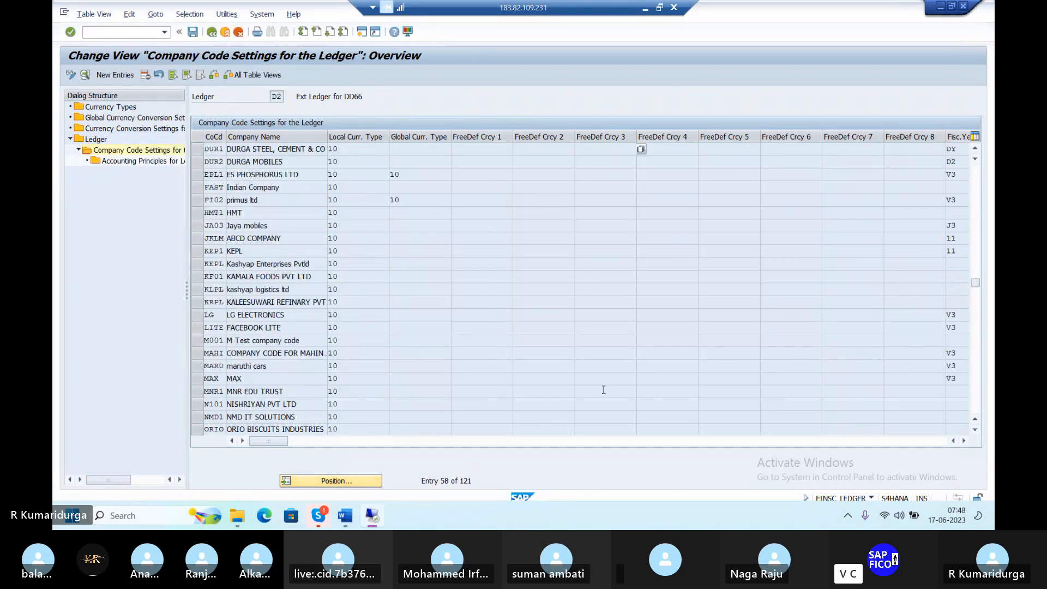
{"action": "left_click", "coordinate": [964, 441]}
{"action": "left_click", "coordinate": [964, 441]}
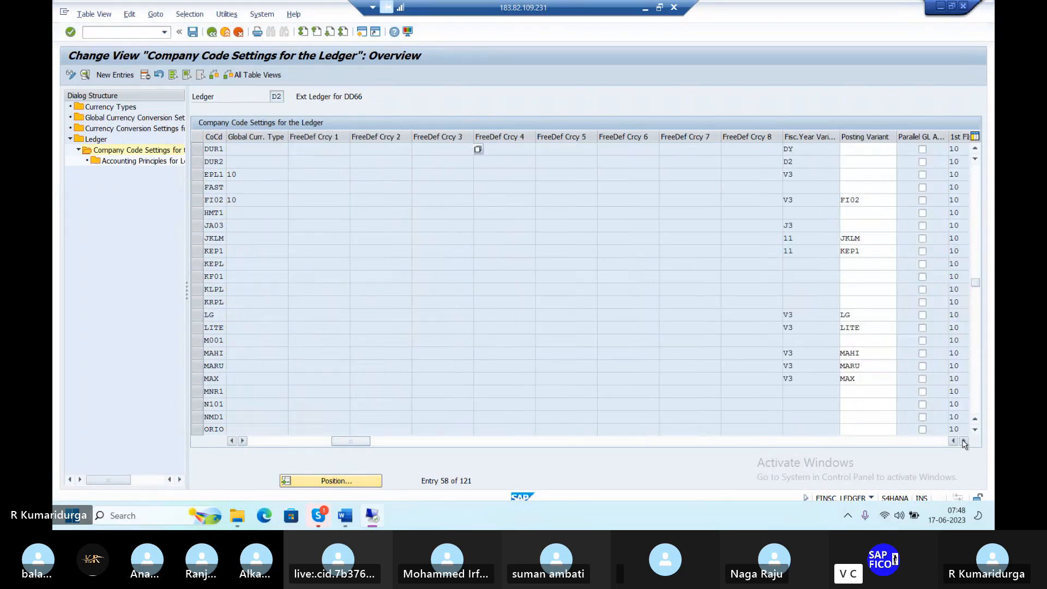
{"action": "left_click", "coordinate": [846, 148]}
{"action": "type", "text": "PPV"}
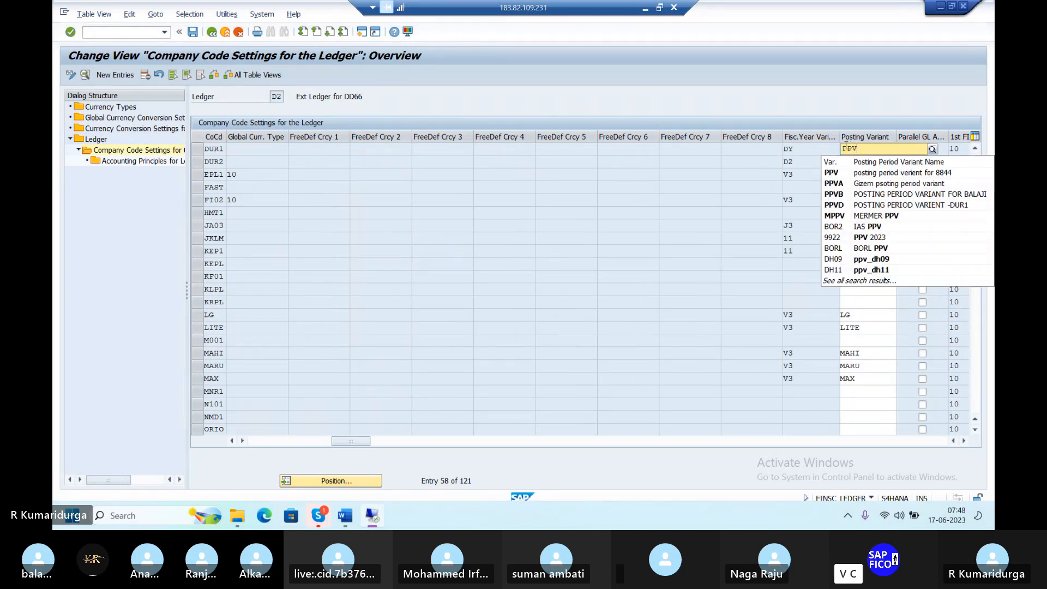
{"action": "type", "text": "D"}
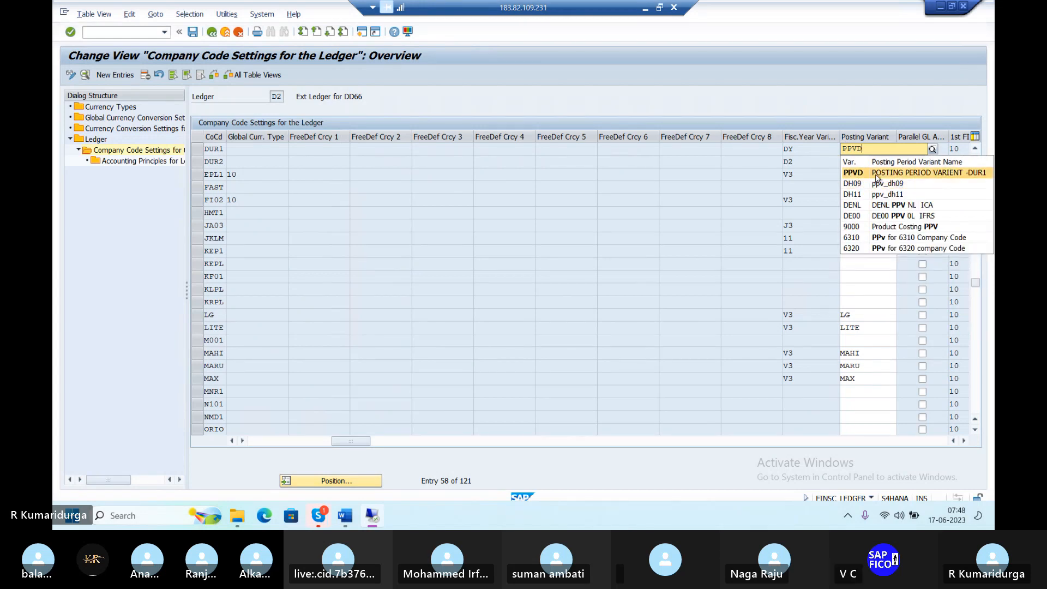
{"action": "left_click", "coordinate": [881, 173]}
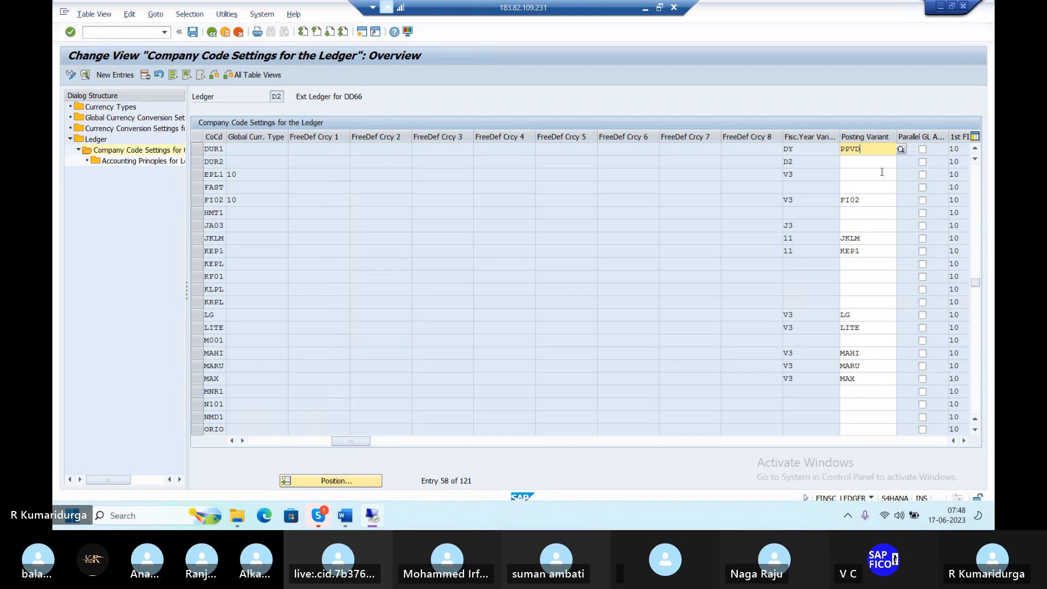
{"action": "key", "text": "Return"}
Save ledger D2's PPVD assignment past the consistency warnings and go back to the ledger list
{"action": "left_click", "coordinate": [193, 32]}
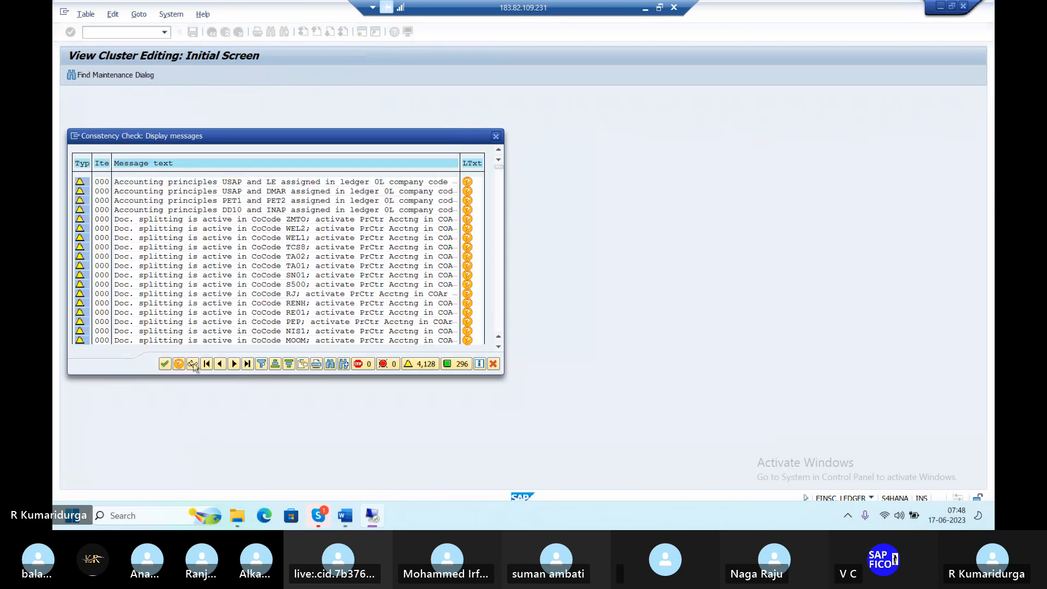
{"action": "left_click", "coordinate": [165, 366]}
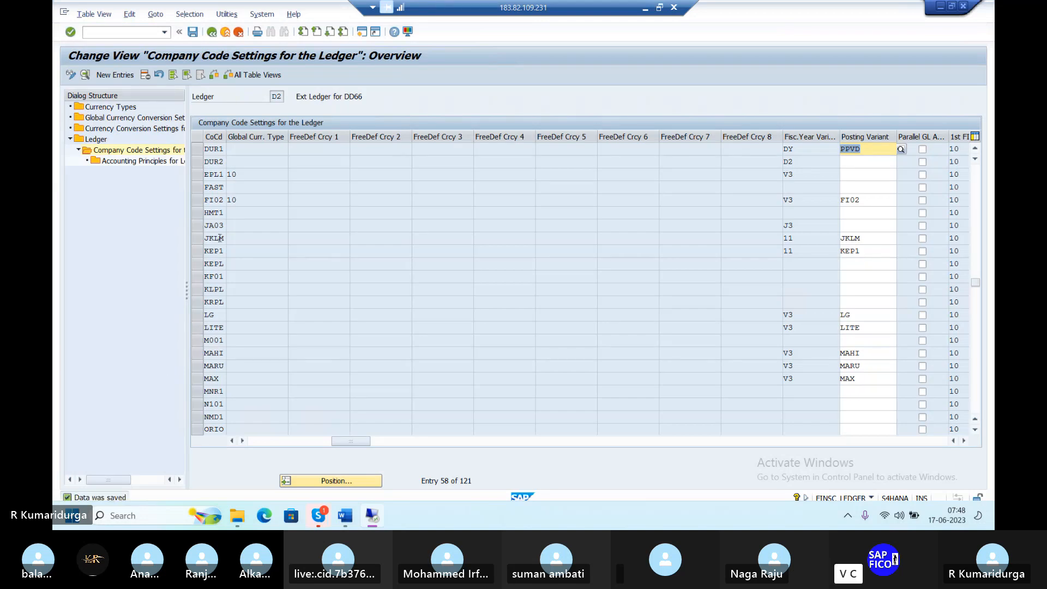
{"action": "left_click", "coordinate": [212, 32]}
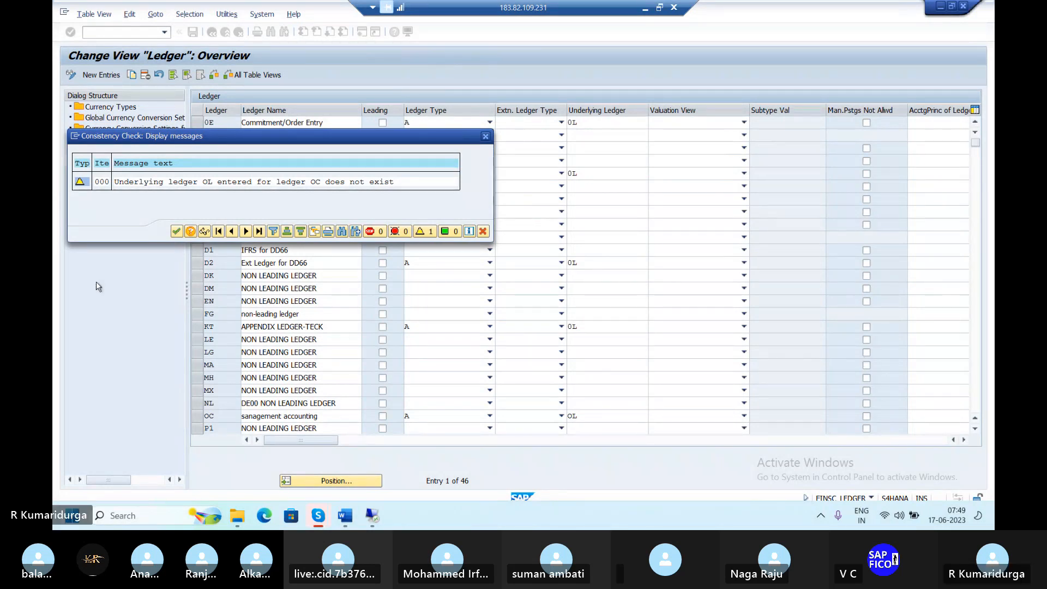
Select ledger KT (APPENDIX LEDGER-TECK) and open its company code settings
{"action": "left_click", "coordinate": [175, 231]}
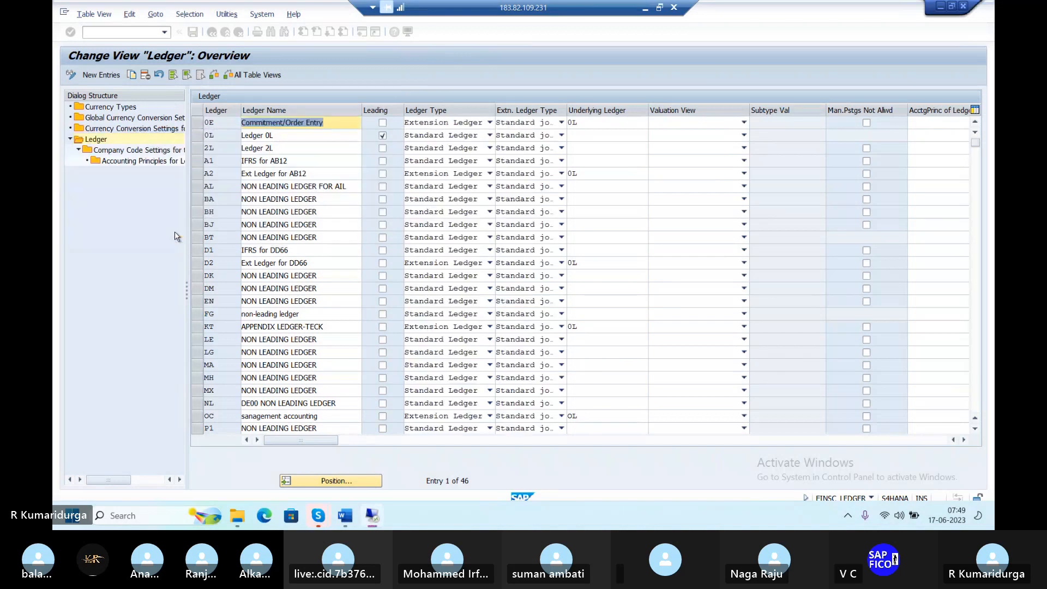
{"action": "left_click", "coordinate": [198, 327]}
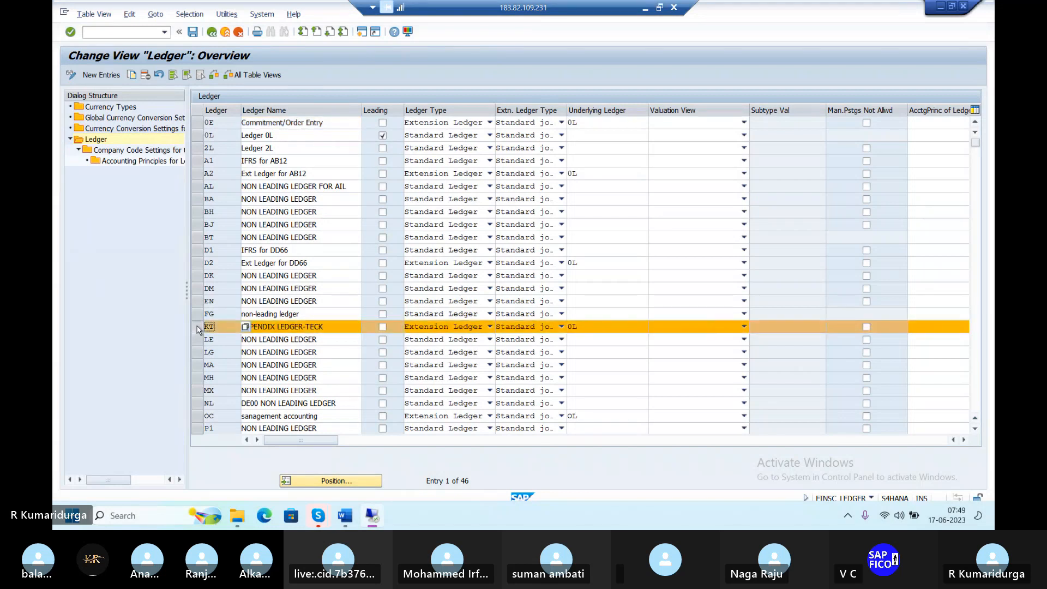
{"action": "left_click", "coordinate": [117, 154]}
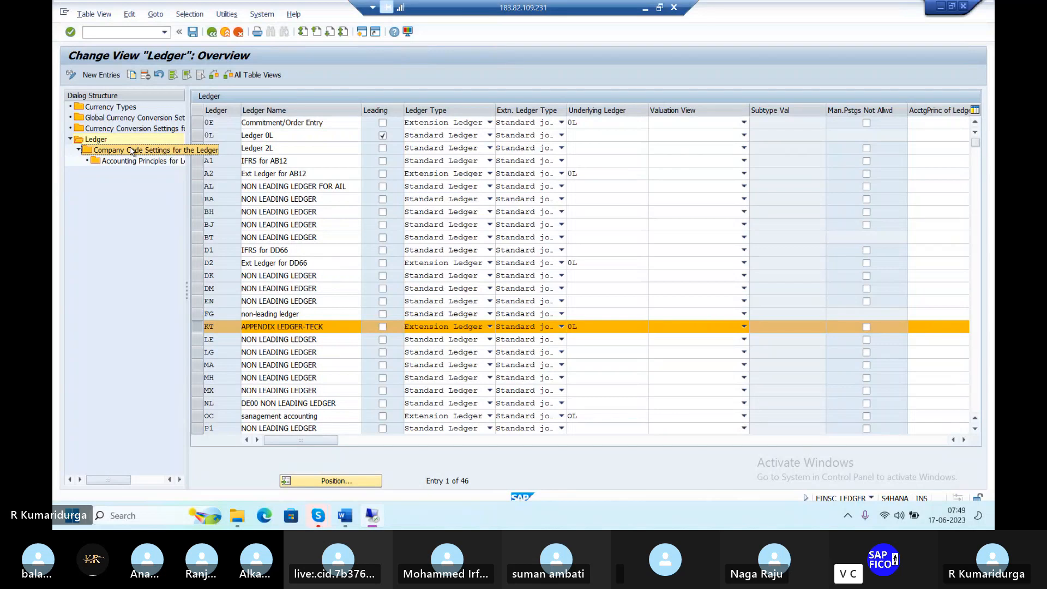
{"action": "double_click", "coordinate": [130, 146]}
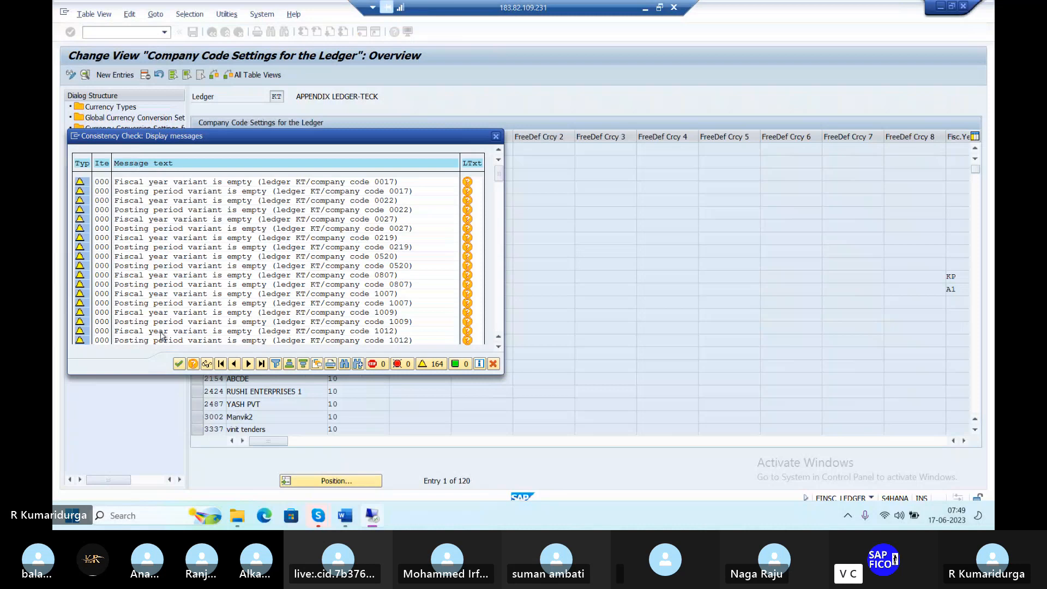
{"action": "left_click", "coordinate": [179, 364]}
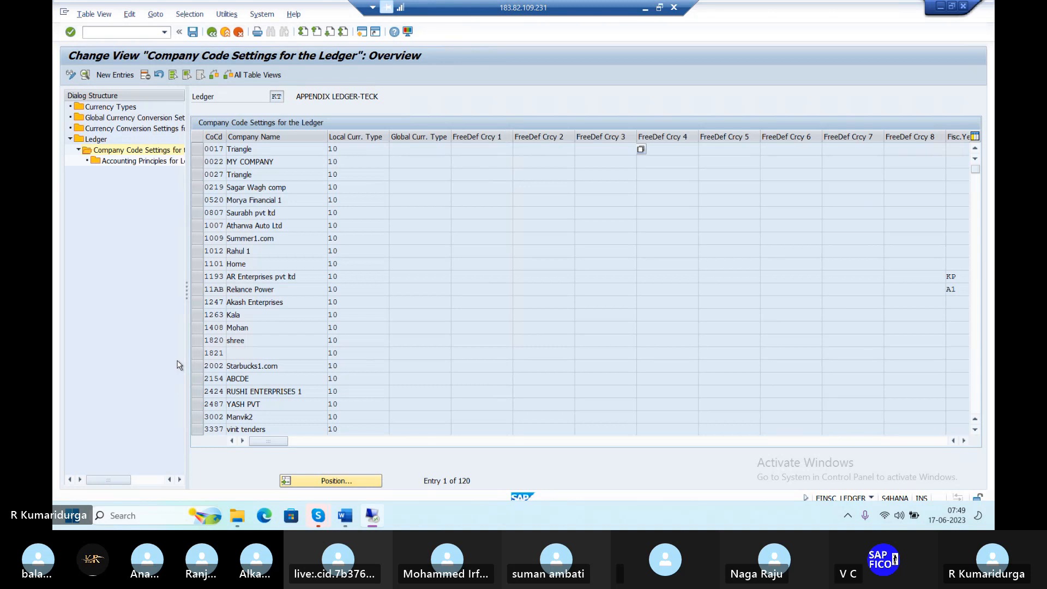
Position to company code DUR1 and enter PPVD as its posting variant
{"action": "left_click", "coordinate": [329, 484]}
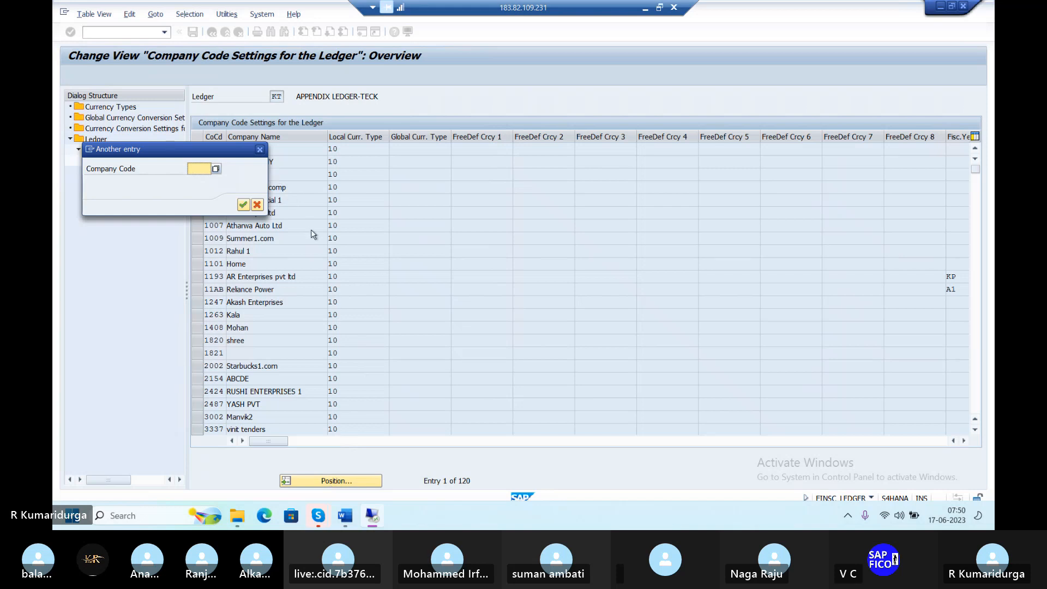
{"action": "type", "text": "DUR"}
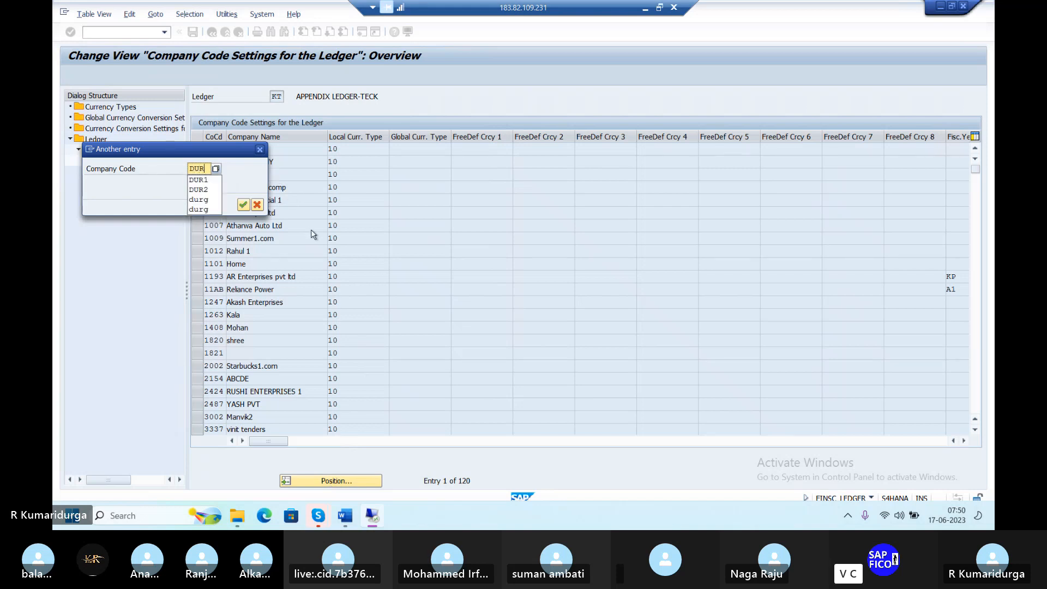
{"action": "type", "text": "1"}
{"action": "key", "text": "Return"}
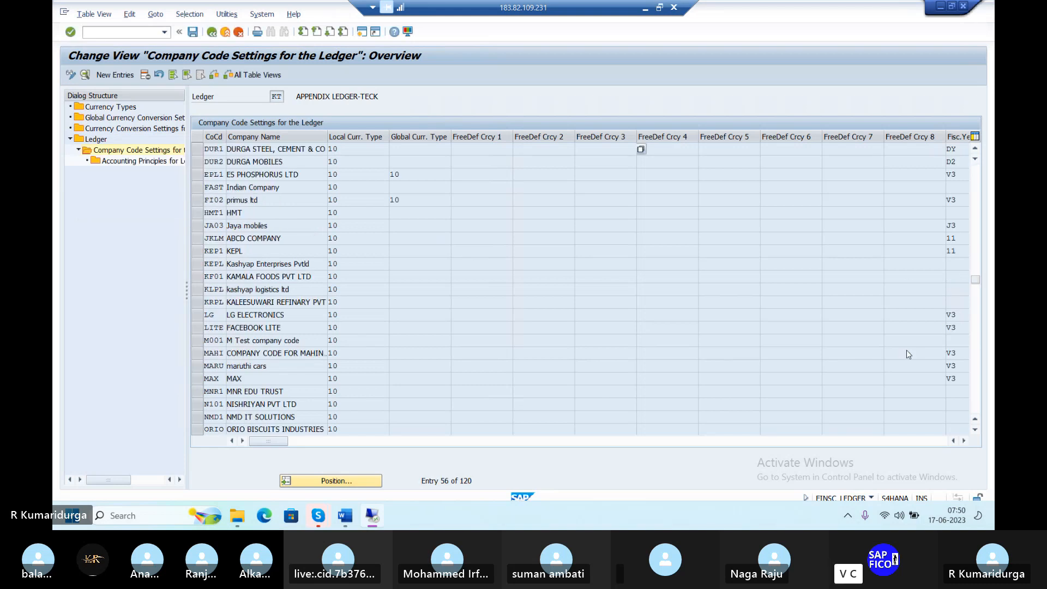
{"action": "left_click", "coordinate": [964, 440]}
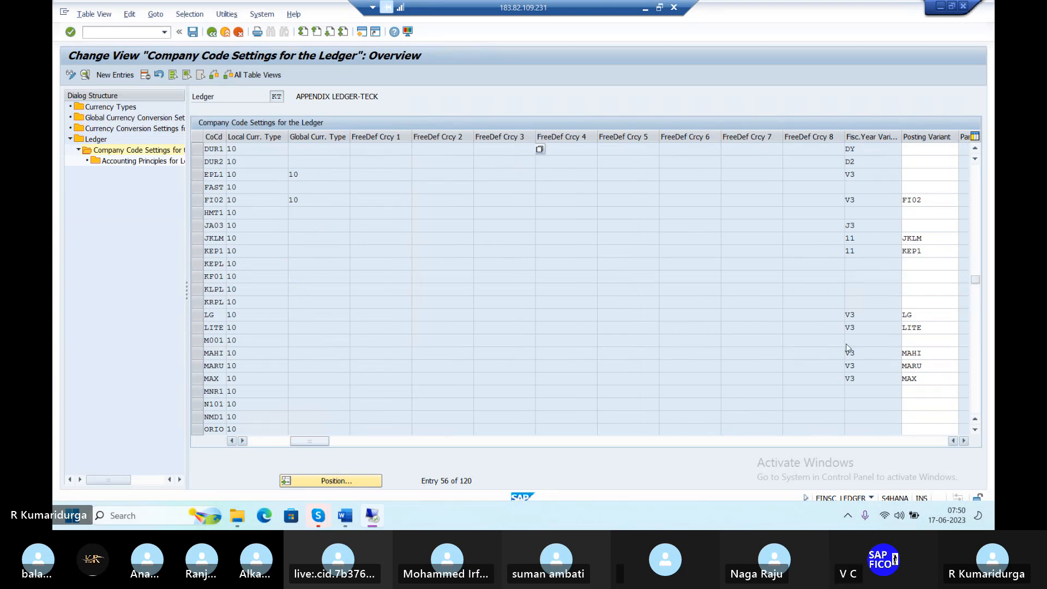
{"action": "left_click", "coordinate": [910, 148]}
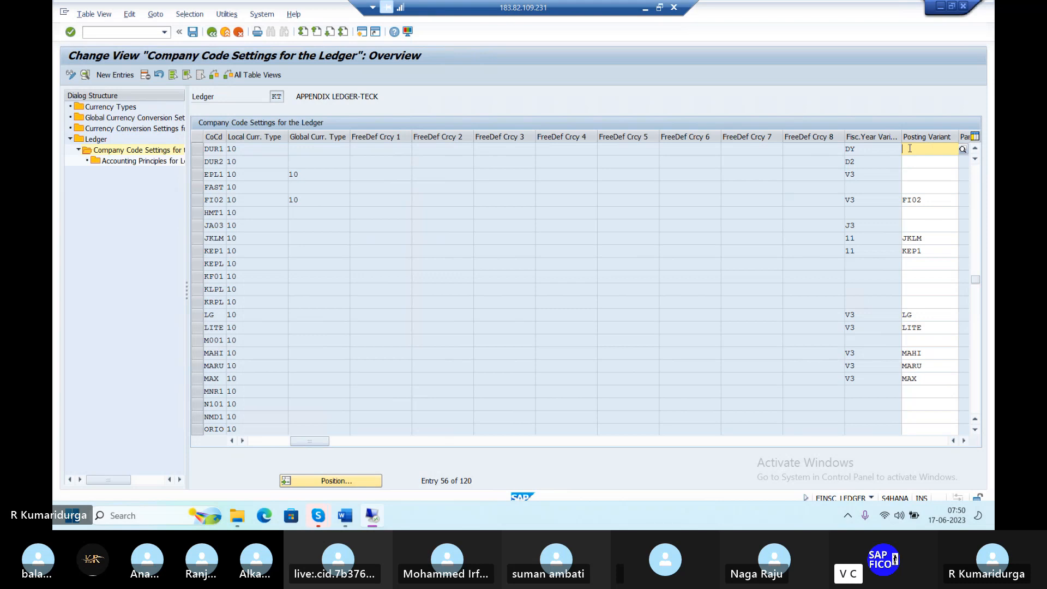
{"action": "type", "text": "PPV"}
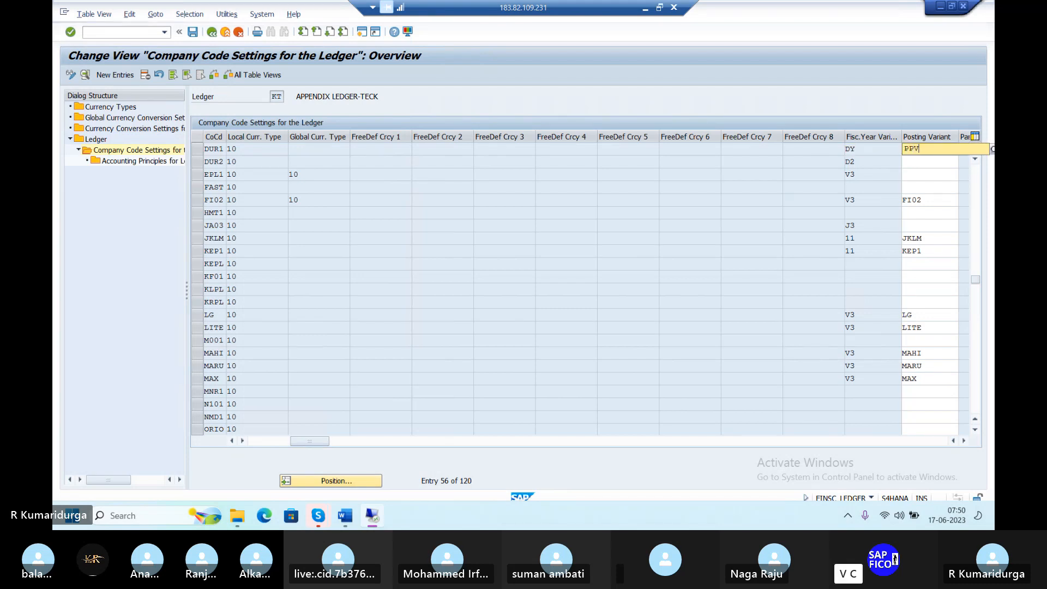
{"action": "type", "text": "D"}
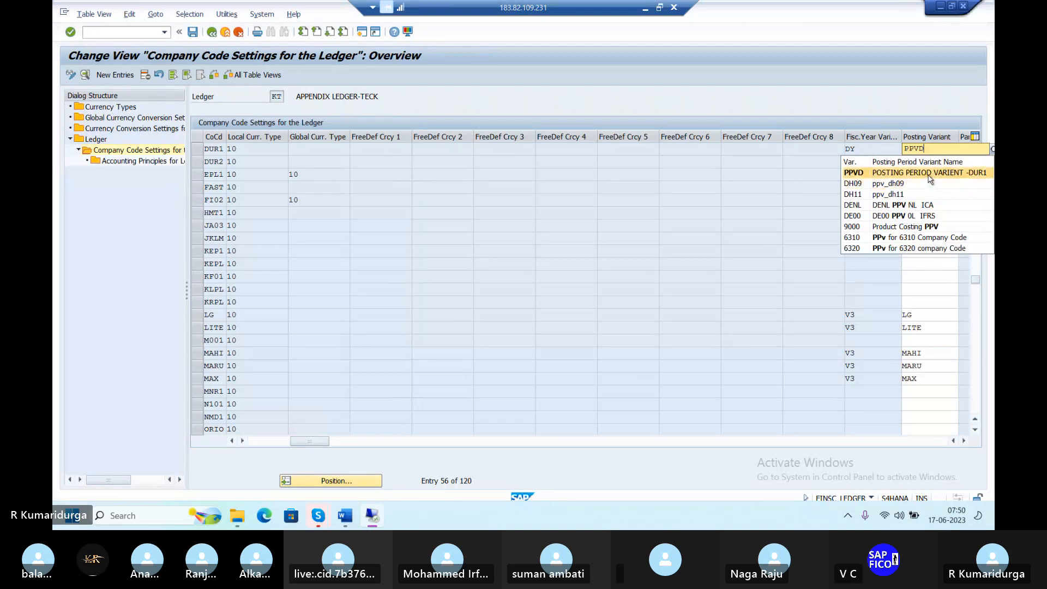
{"action": "left_click", "coordinate": [930, 174]}
{"action": "key", "text": "Return"}
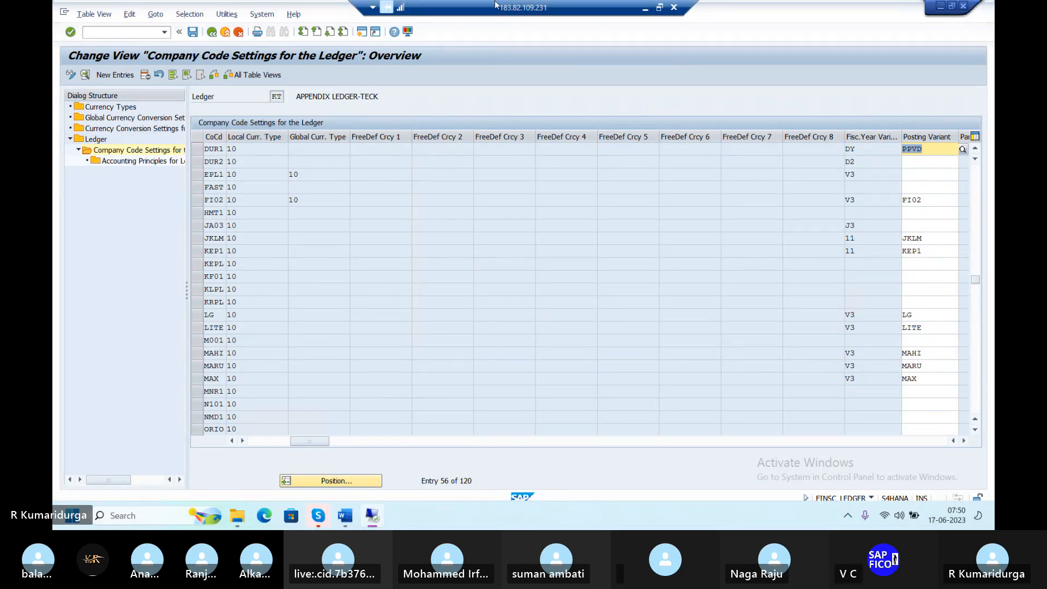
Save ledger KT's PPVD assignment, accept the consistency warnings, and return to the ledger list
{"action": "left_click", "coordinate": [191, 34]}
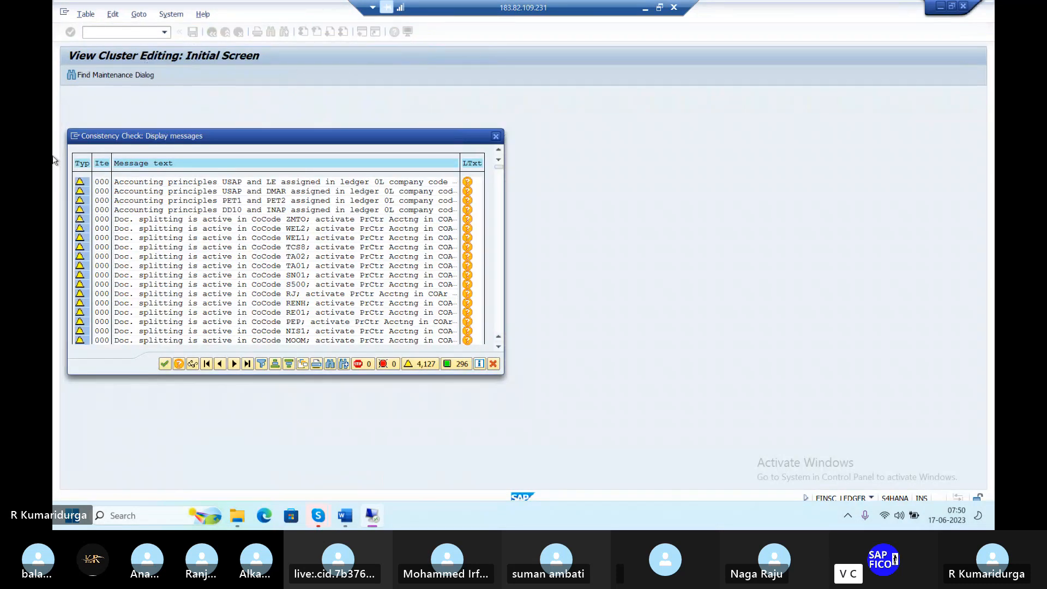
{"action": "left_click", "coordinate": [169, 364]}
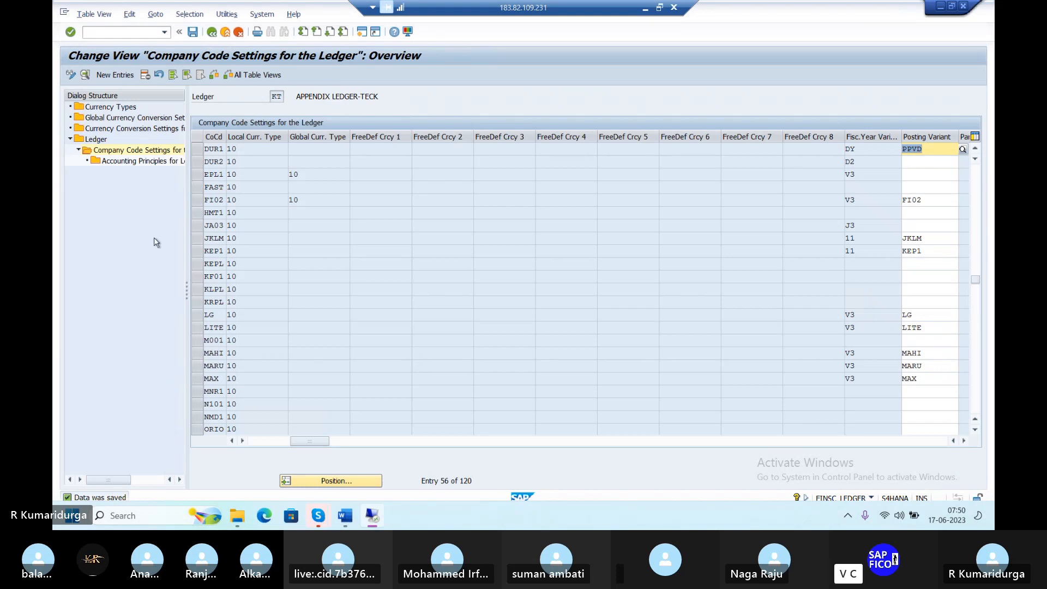
{"action": "left_click", "coordinate": [212, 33]}
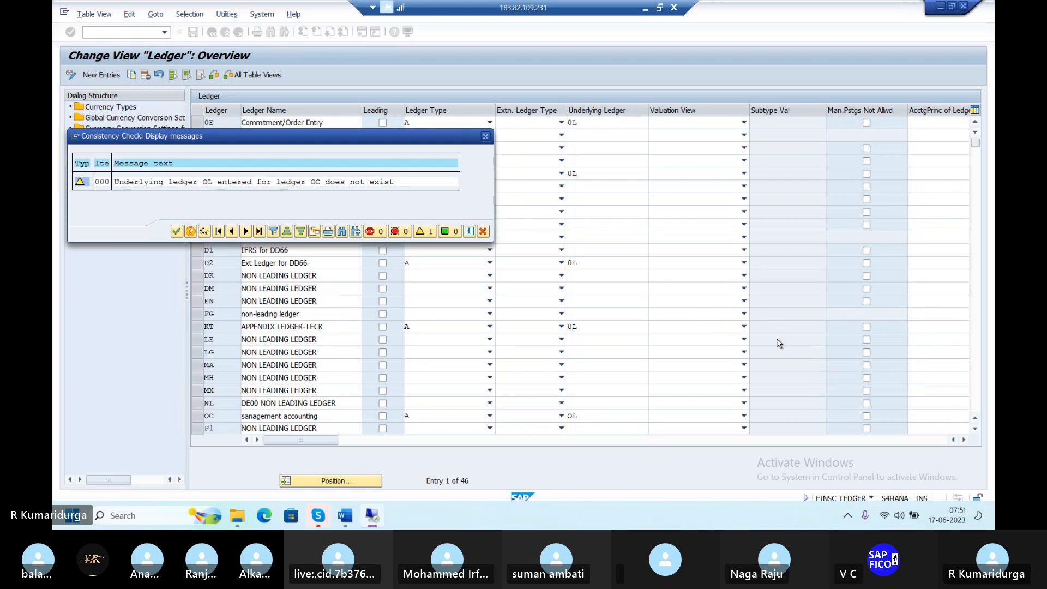
Keep 0L as ledger OC's underlying ledger and save the ledger table despite the check warnings
{"action": "left_click", "coordinate": [489, 140]}
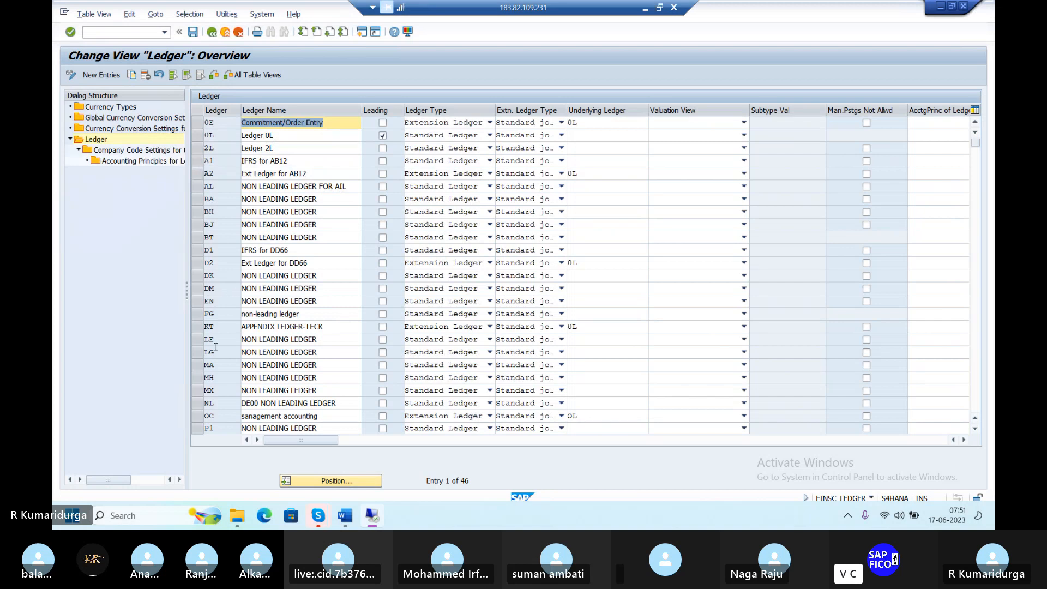
{"action": "left_click", "coordinate": [212, 416]}
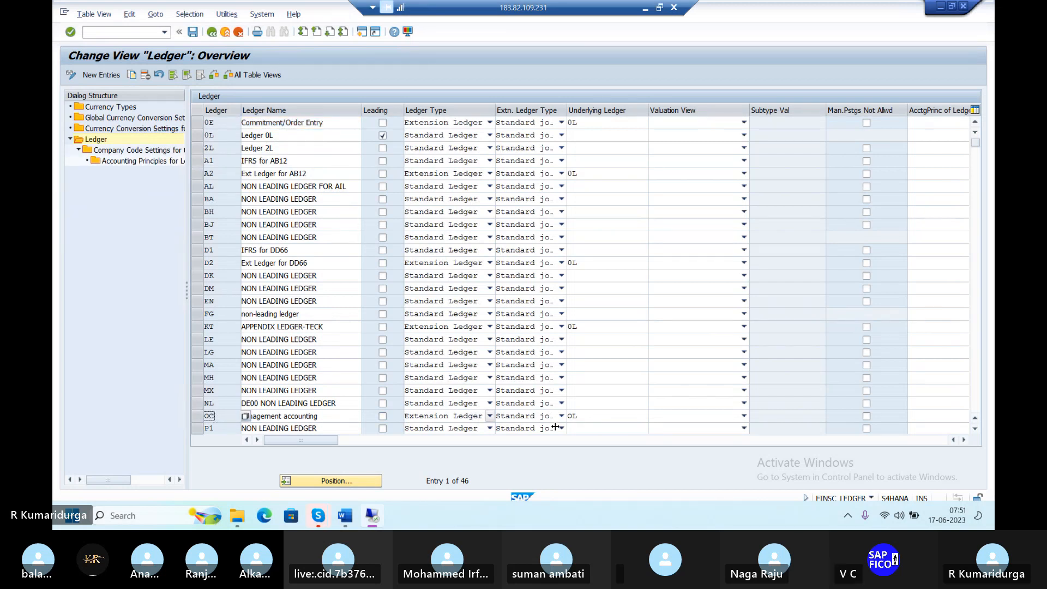
{"action": "left_click", "coordinate": [586, 417]}
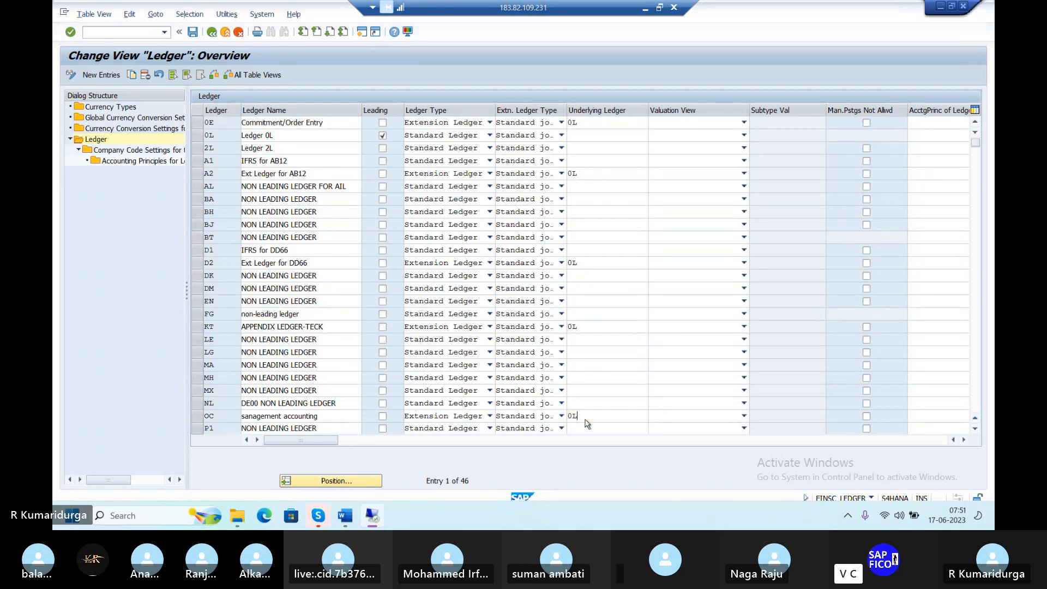
{"action": "double_click", "coordinate": [586, 420]}
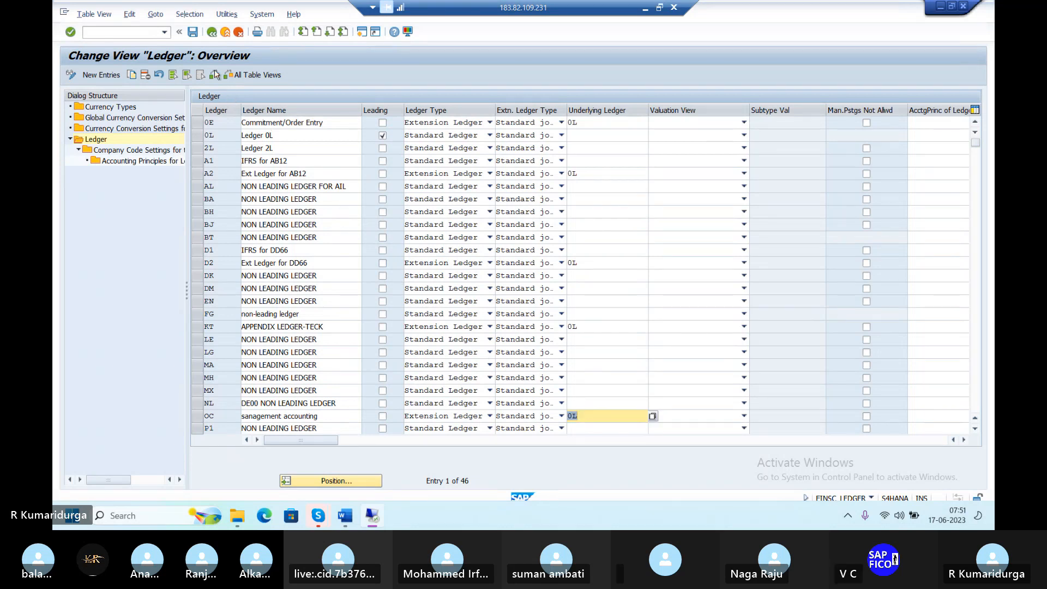
{"action": "left_click", "coordinate": [191, 33]}
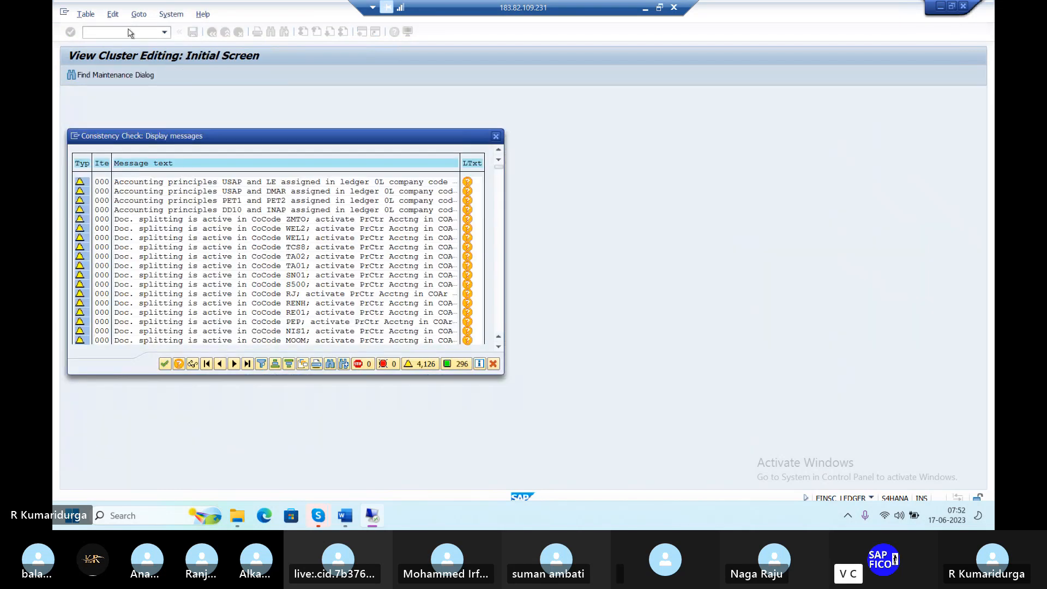
{"action": "left_click", "coordinate": [165, 364]}
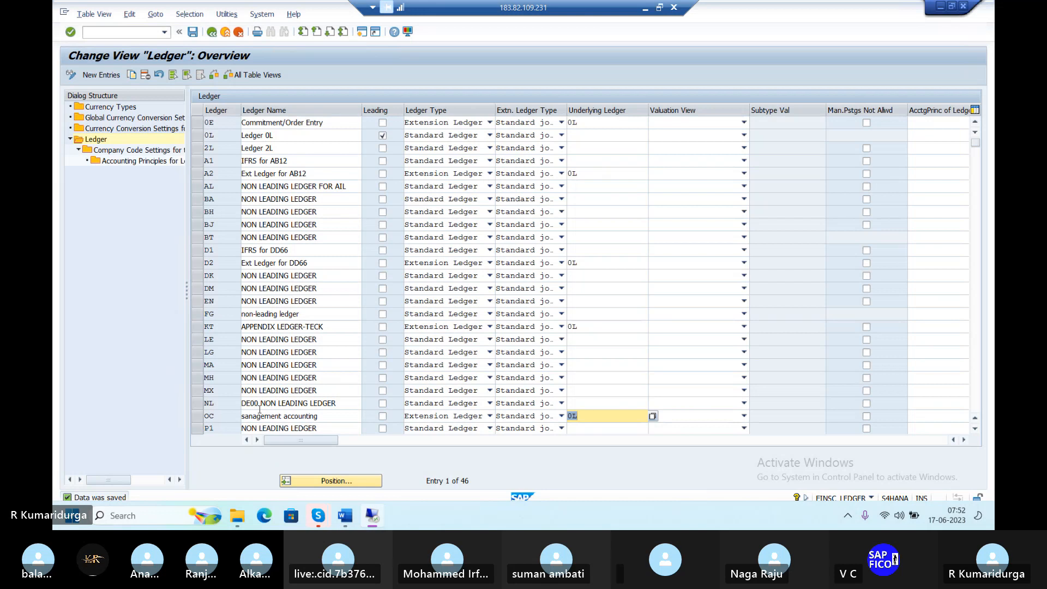
Cycle between the SAP Messages log and the Performance Assistant help on inconsistent ledger settings
{"action": "key", "text": "alt+Tab"}
{"action": "key", "text": "alt+Tab"}
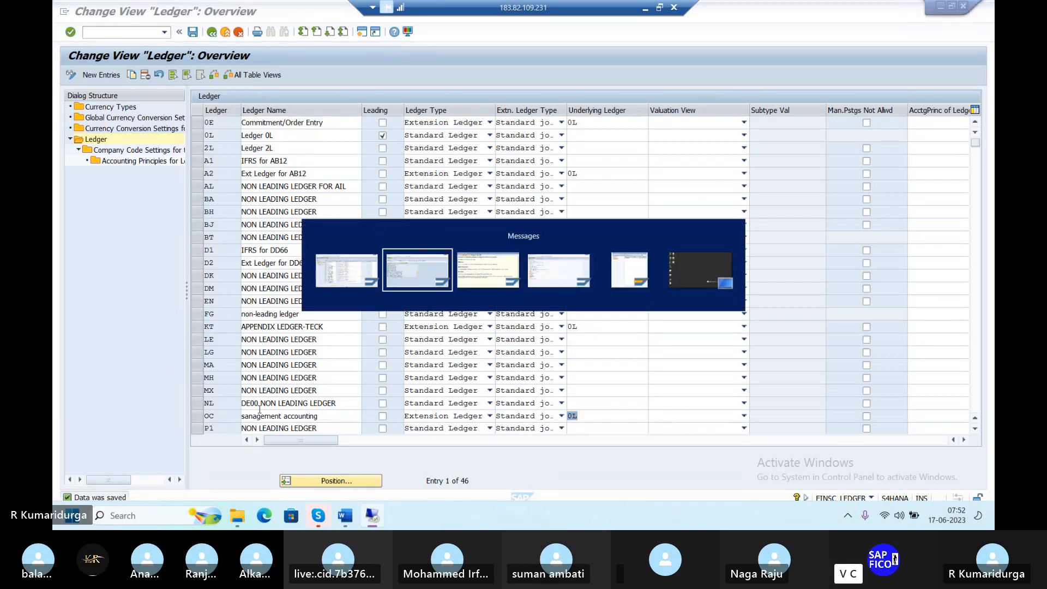
{"action": "key", "text": "alt+Tab"}
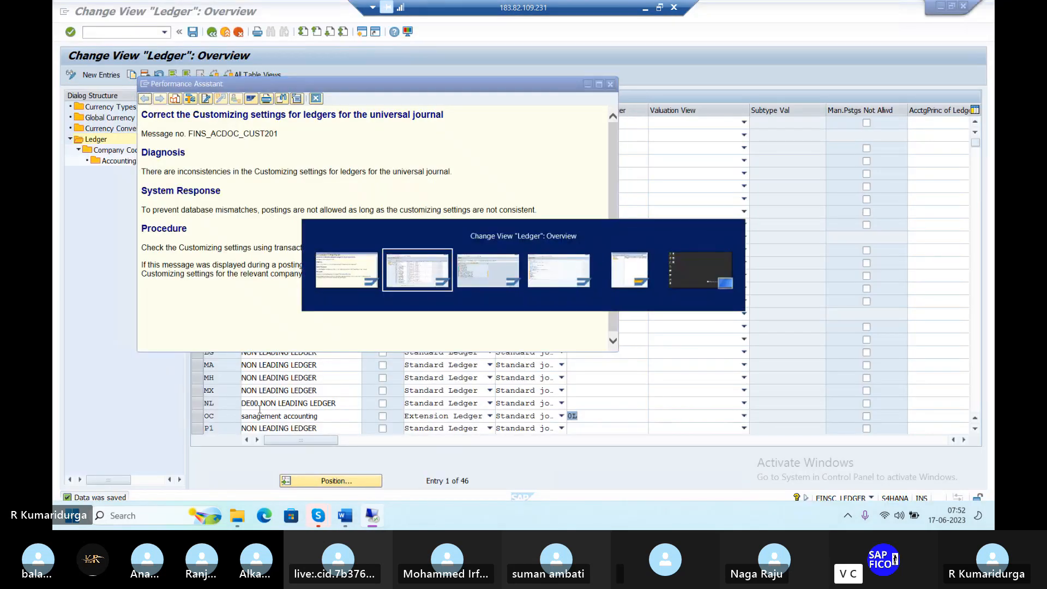
{"action": "key", "text": "alt+Tab"}
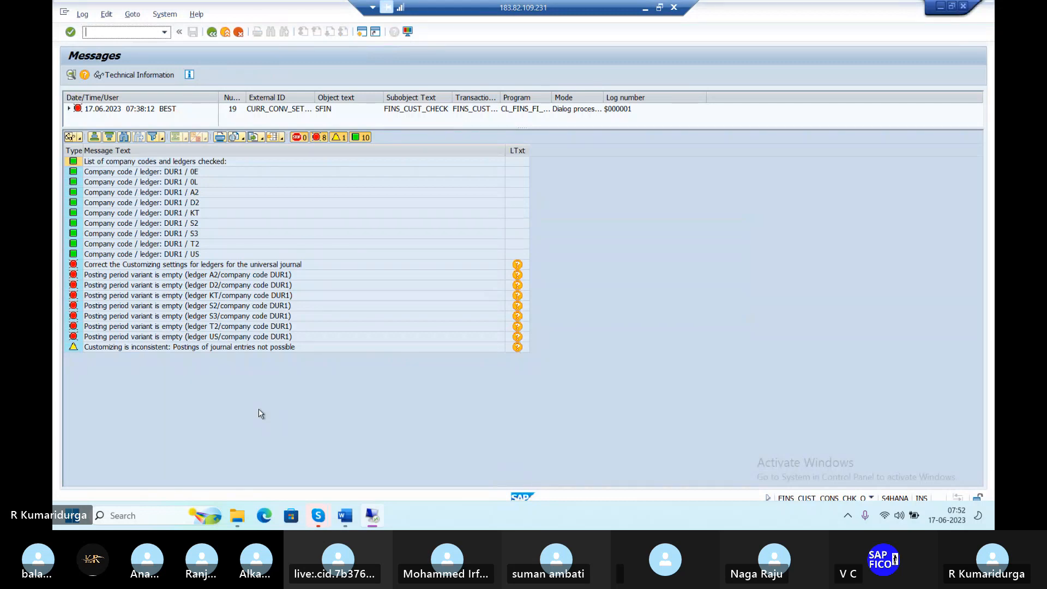
{"action": "key", "text": "alt+Tab"}
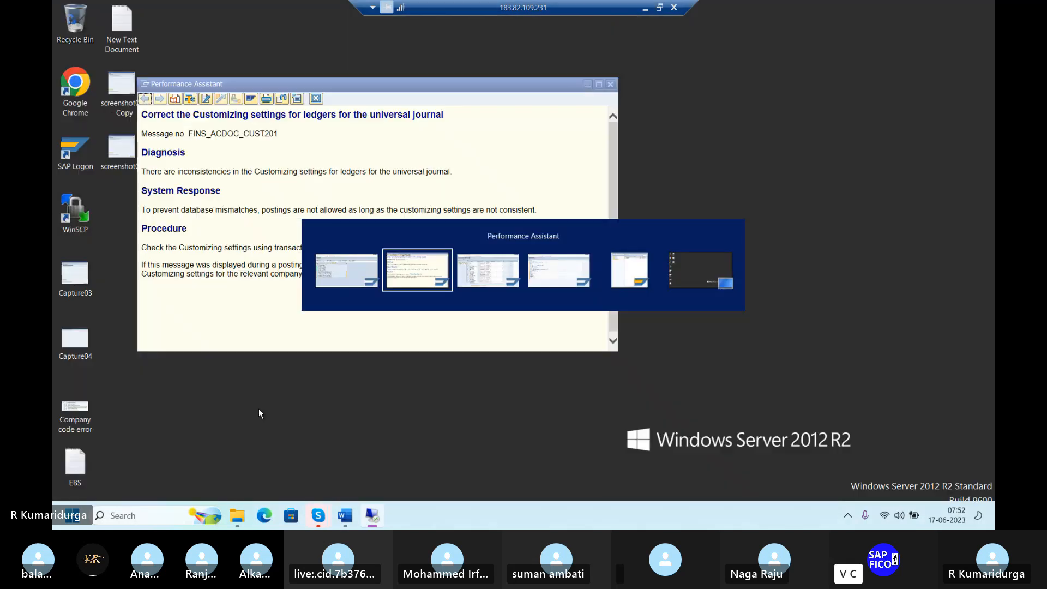
{"action": "key", "text": "alt+Tab"}
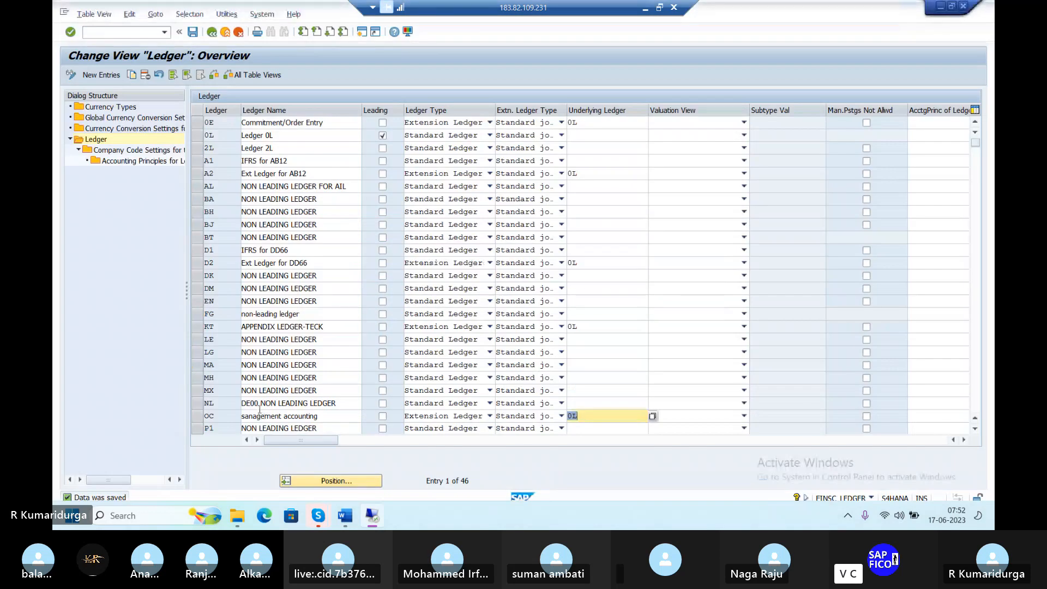
Select ledger S2 US GAAP Accounting in the ledger overview
{"action": "left_click", "coordinate": [259, 406]}
{"action": "scroll", "coordinate": [259, 409], "scroll_direction": "down", "scroll_amount": 2}
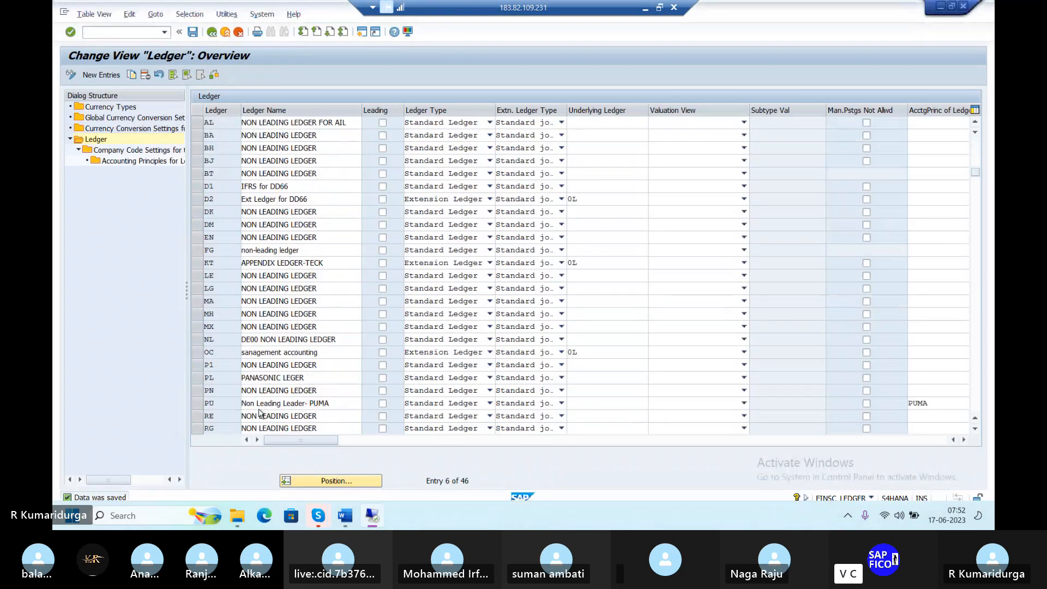
{"action": "left_click", "coordinate": [260, 407]}
{"action": "scroll", "coordinate": [260, 413], "scroll_direction": "down", "scroll_amount": 3}
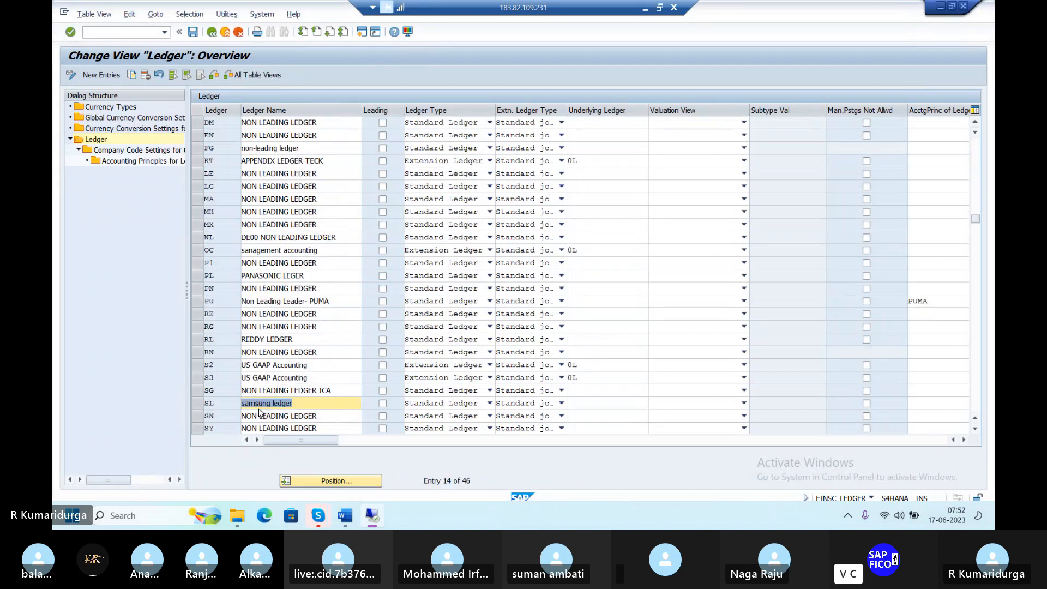
{"action": "left_click", "coordinate": [200, 366]}
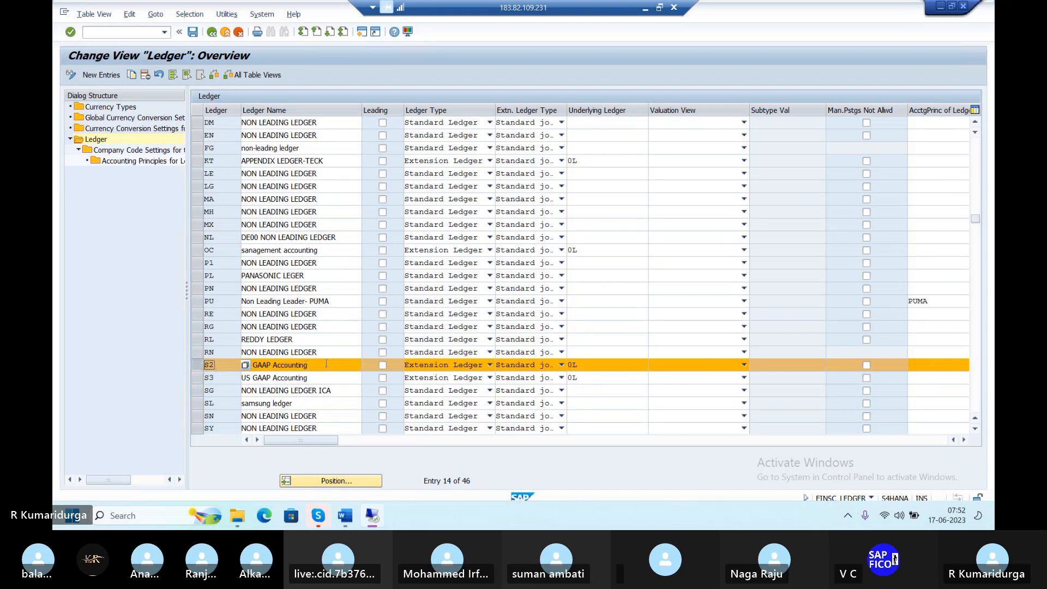
Open ledger S2's company code settings and jump to company code DUR1
{"action": "double_click", "coordinate": [158, 150]}
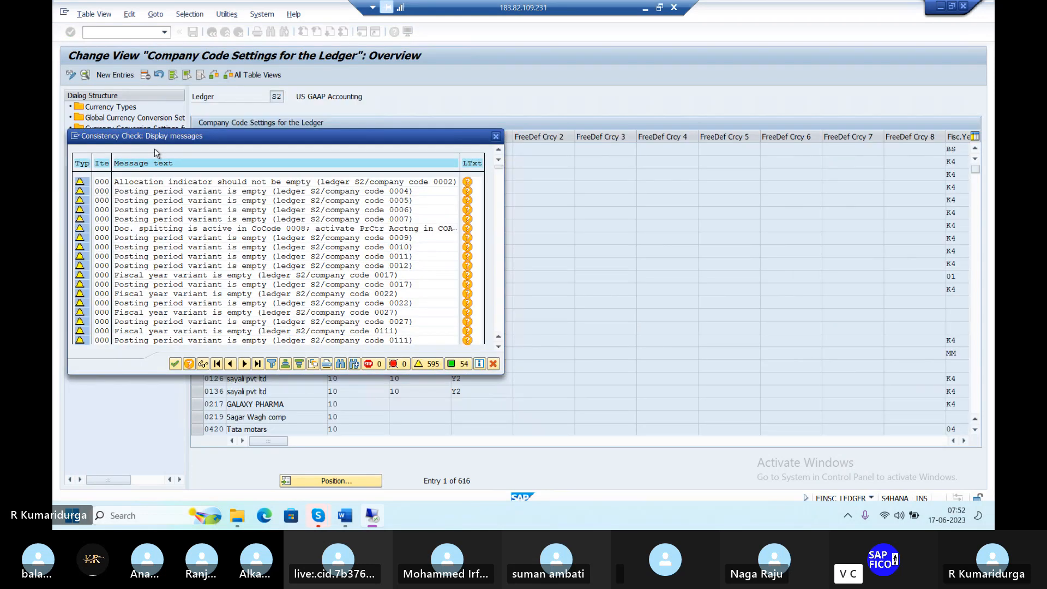
{"action": "left_click", "coordinate": [175, 364]}
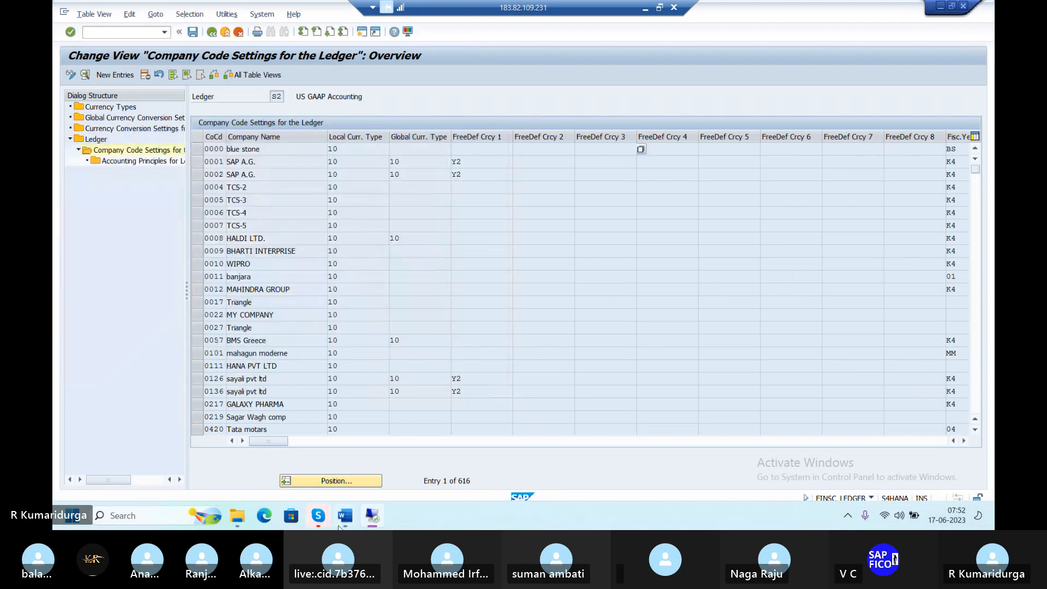
{"action": "left_click", "coordinate": [350, 480]}
{"action": "type", "text": "DU"}
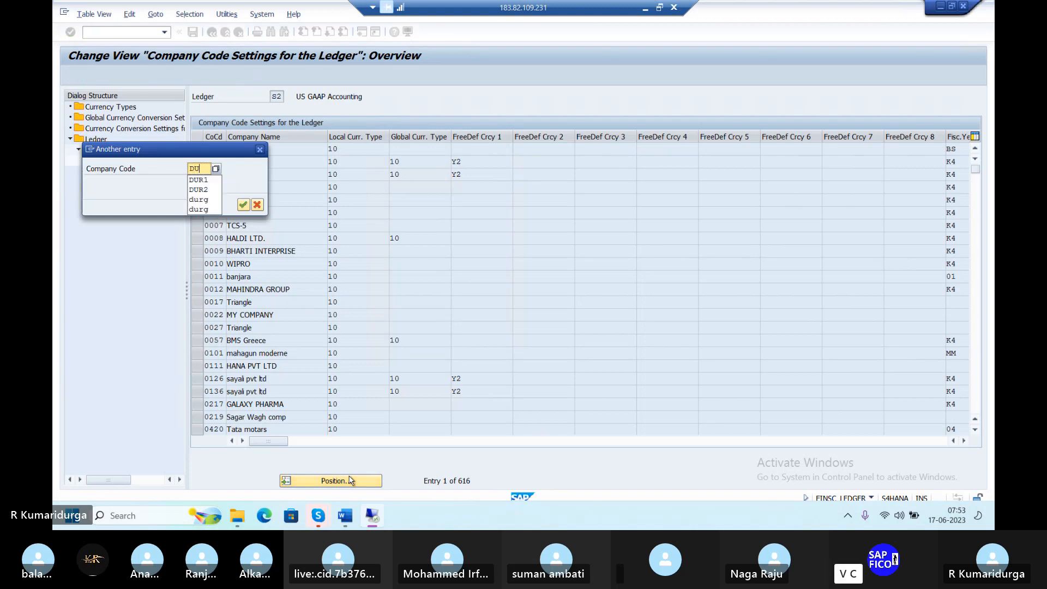
{"action": "type", "text": "R1"}
{"action": "key", "text": "Return"}
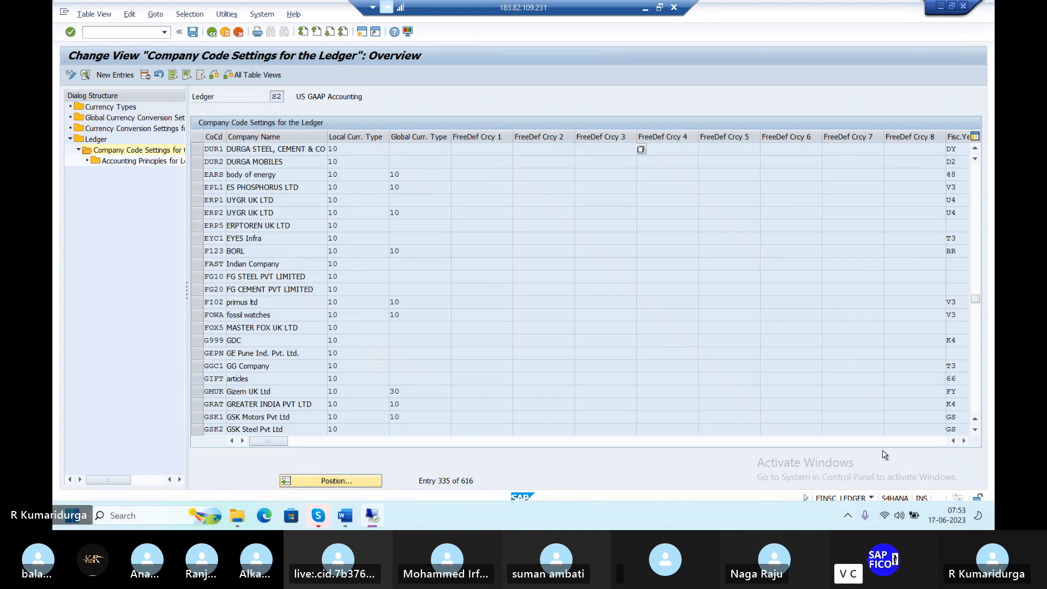
{"action": "left_click", "coordinate": [964, 440]}
{"action": "left_click", "coordinate": [964, 441]}
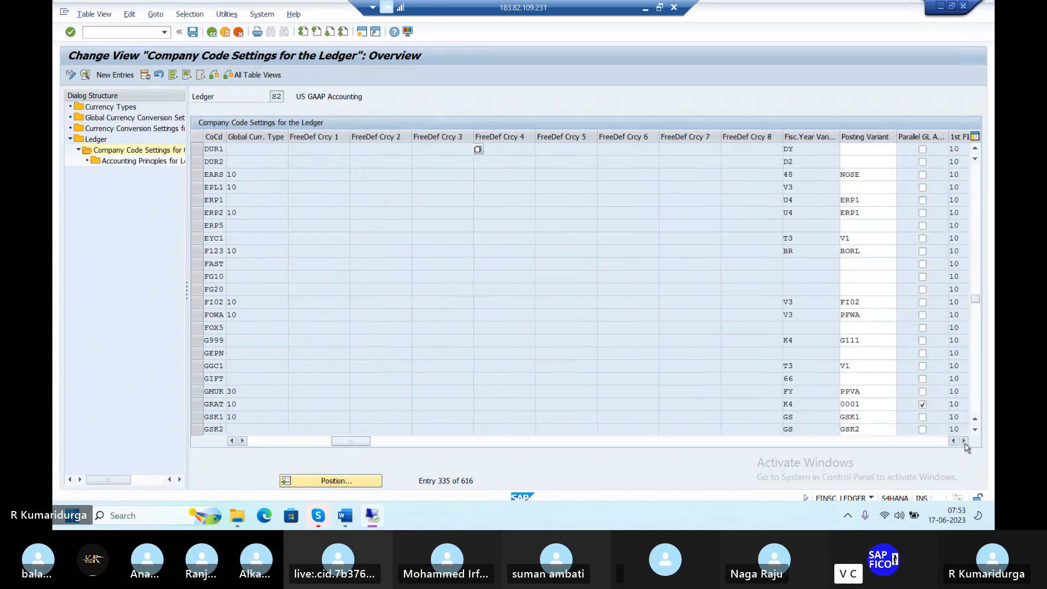
Set DUR1's posting variant to PPVD, save past the warnings, and go back to the ledger list
{"action": "left_click", "coordinate": [878, 148]}
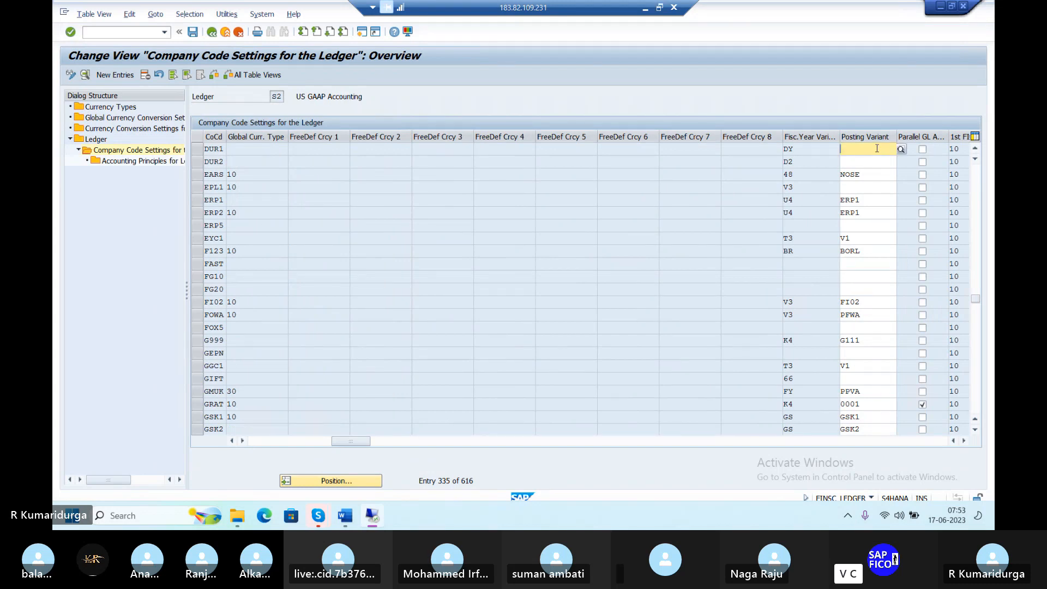
{"action": "type", "text": "PPVD"}
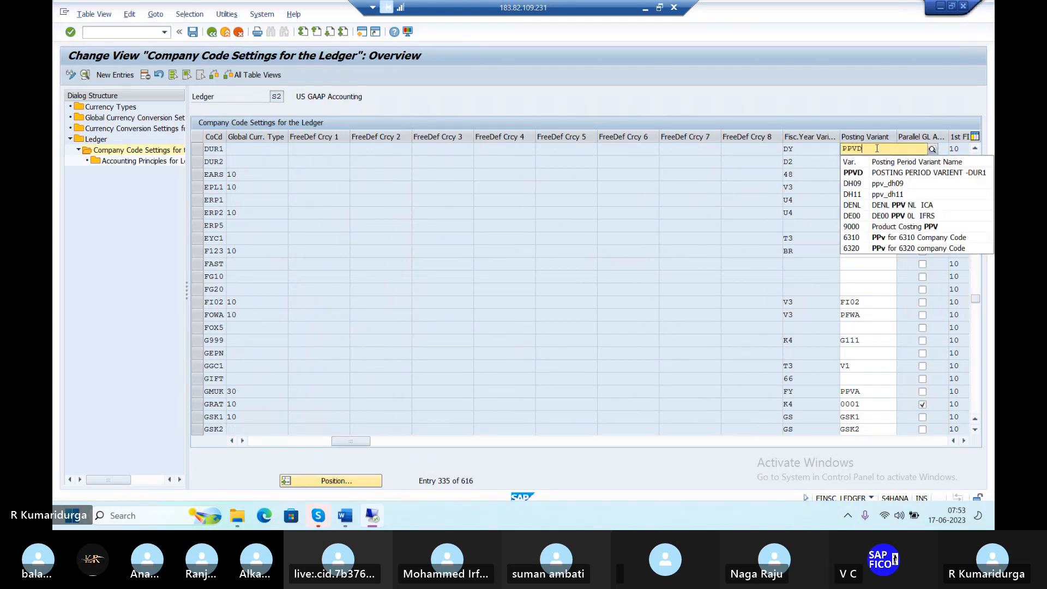
{"action": "left_click", "coordinate": [863, 178]}
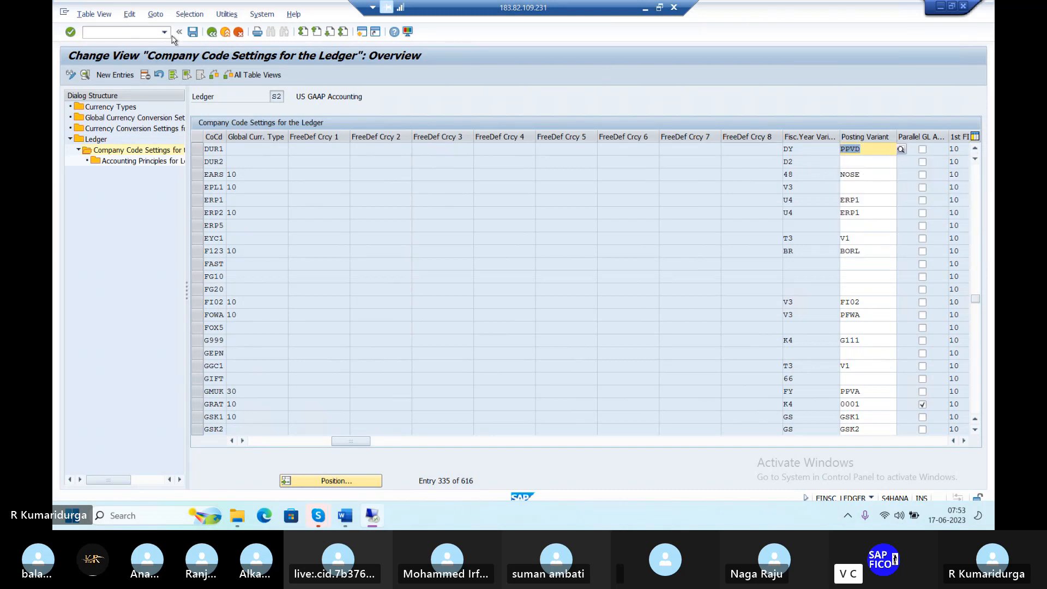
{"action": "left_click", "coordinate": [192, 34]}
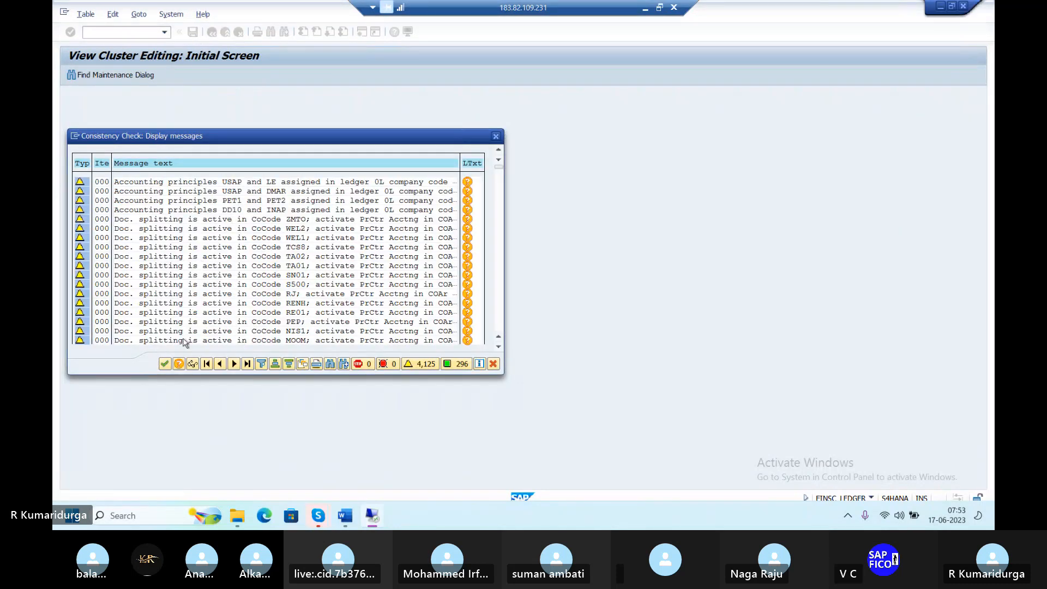
{"action": "left_click", "coordinate": [166, 364]}
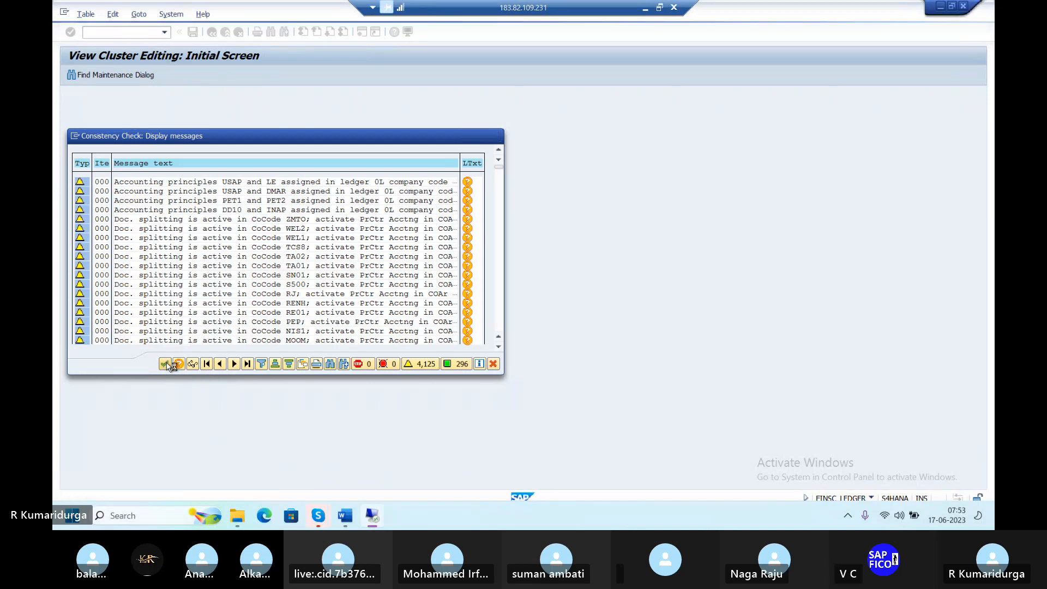
{"action": "left_click", "coordinate": [165, 364]}
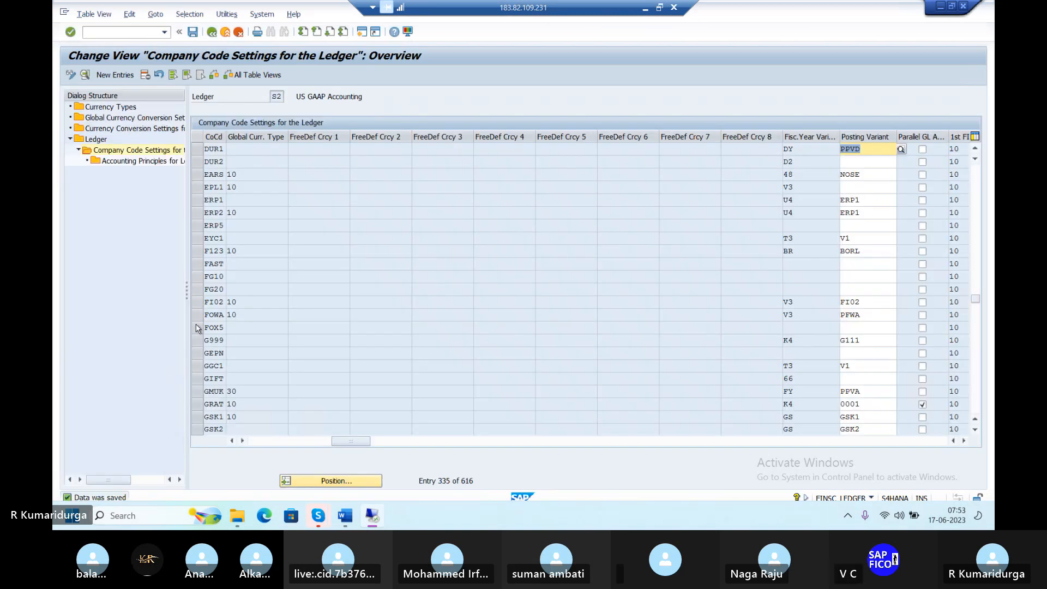
{"action": "left_click", "coordinate": [212, 34]}
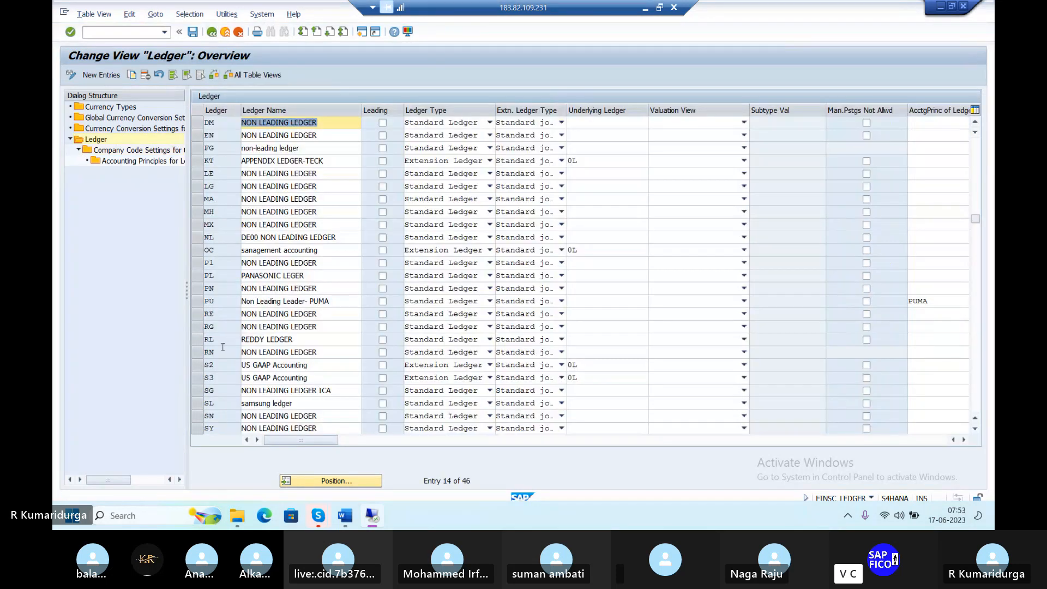
Select ledger S3, open its company code settings, and jump to company code DUR1
{"action": "left_click", "coordinate": [197, 378]}
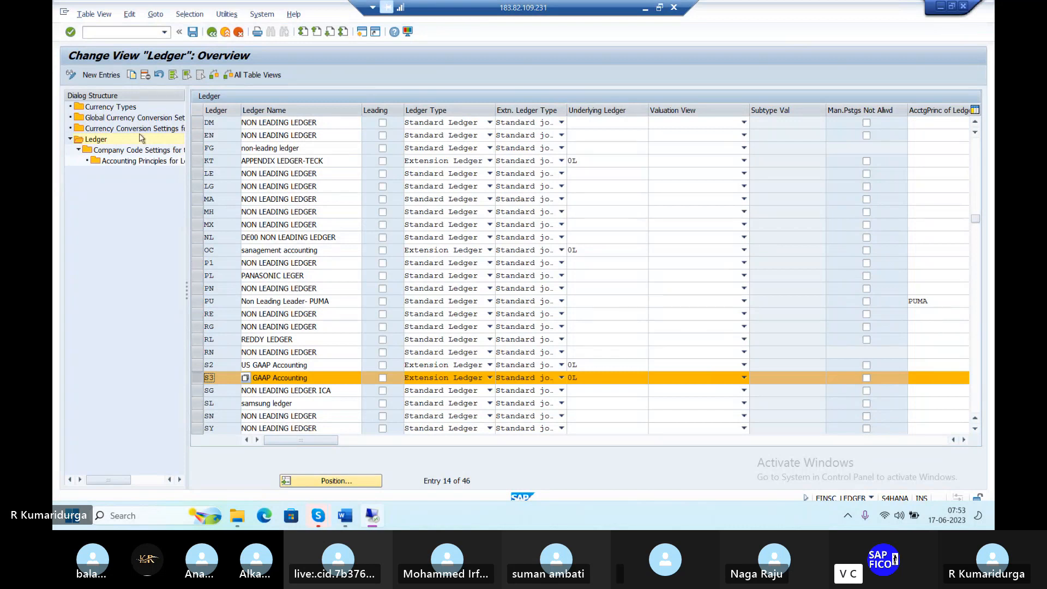
{"action": "double_click", "coordinate": [137, 151]}
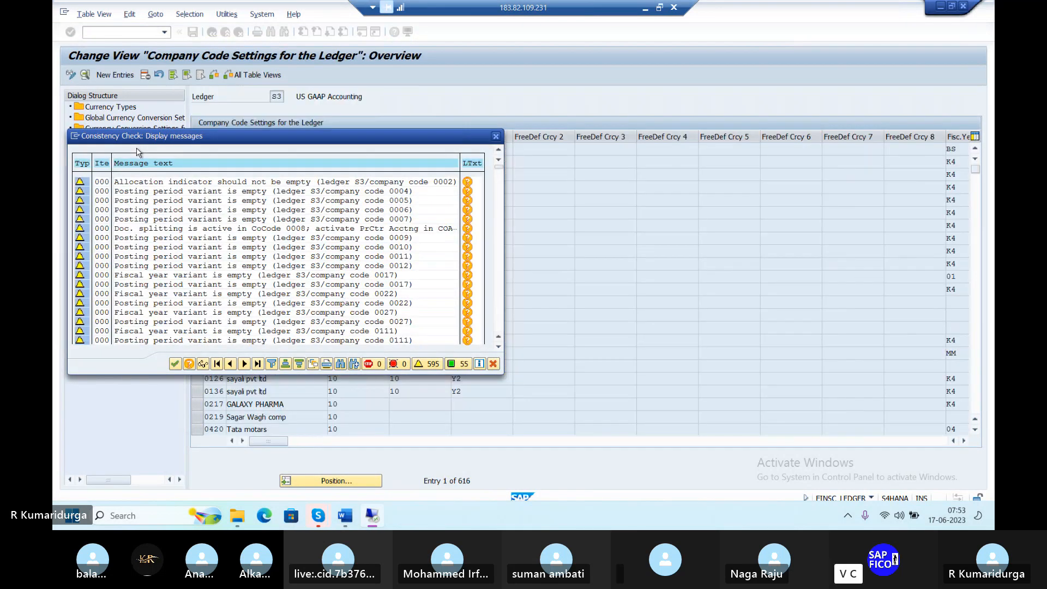
{"action": "left_click", "coordinate": [173, 365]}
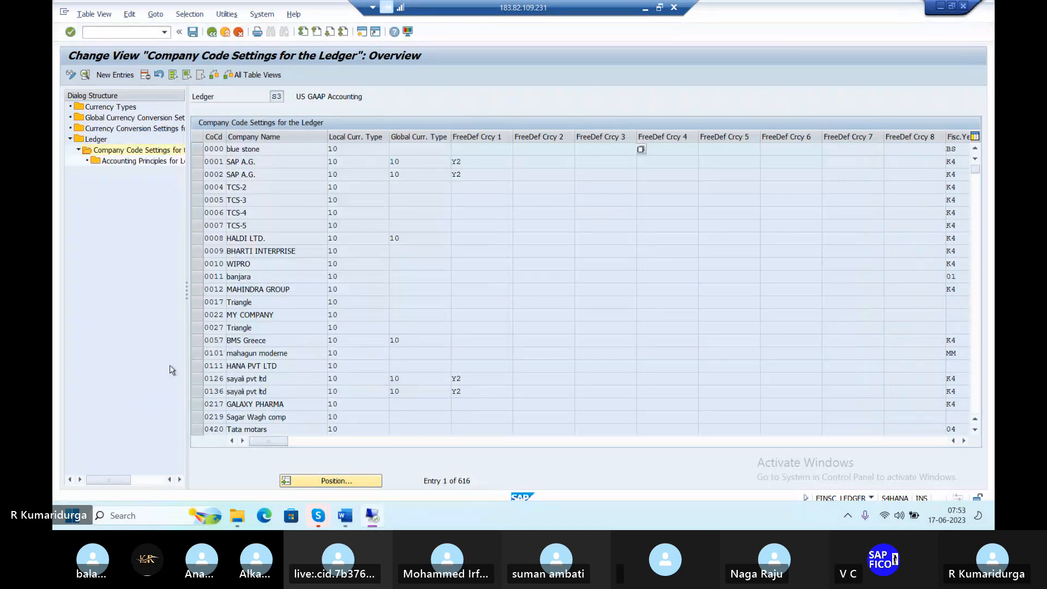
{"action": "left_click", "coordinate": [352, 479]}
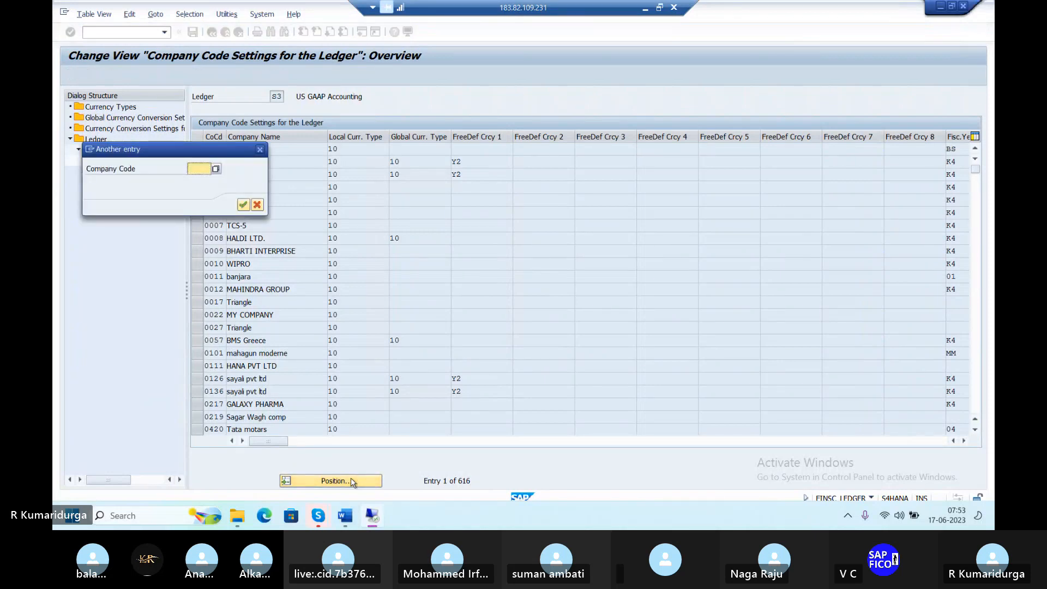
{"action": "type", "text": "DUR1"}
{"action": "key", "text": "Return"}
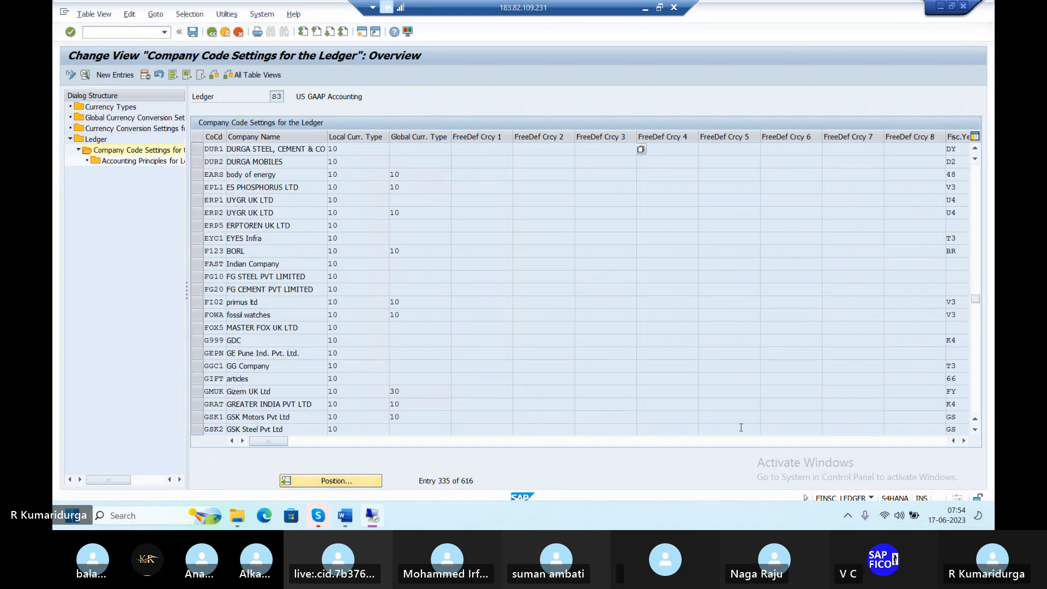
{"action": "left_click", "coordinate": [964, 441]}
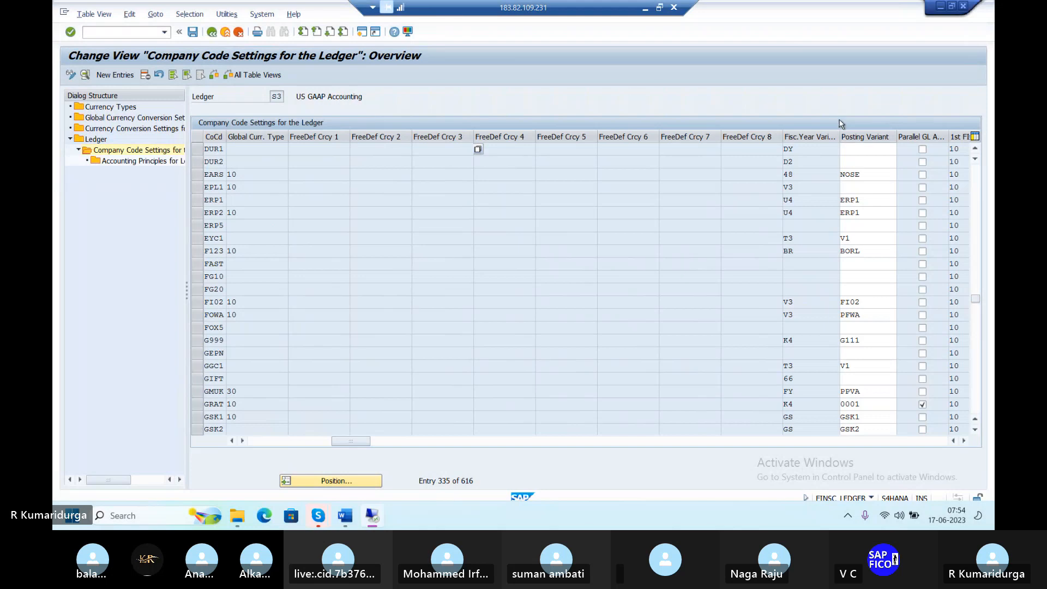
Enter PPVD as DUR1's posting period variant
{"action": "left_click", "coordinate": [851, 157]}
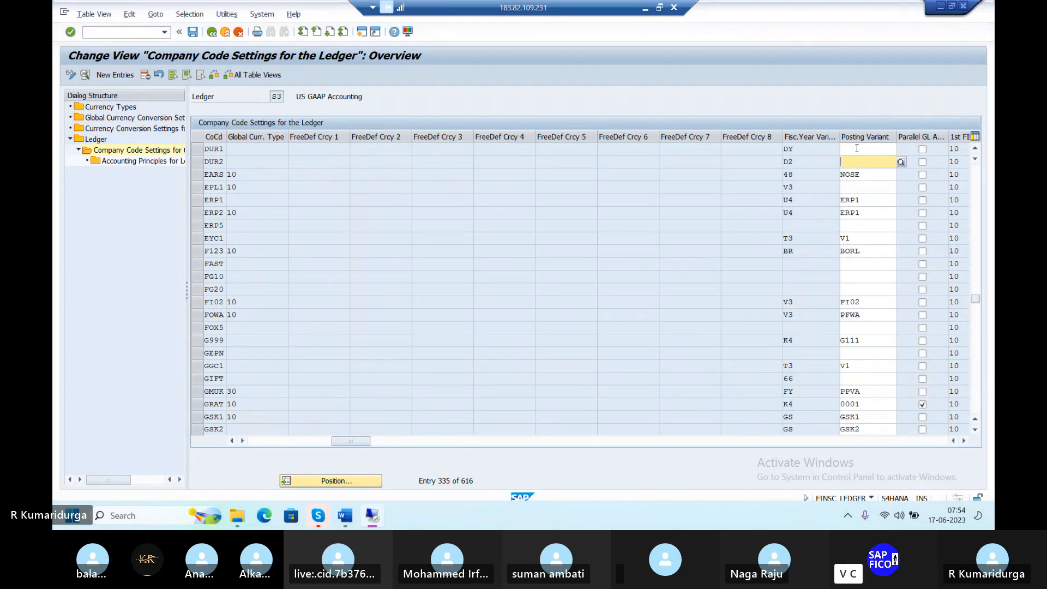
{"action": "left_click", "coordinate": [857, 148]}
{"action": "type", "text": "P"}
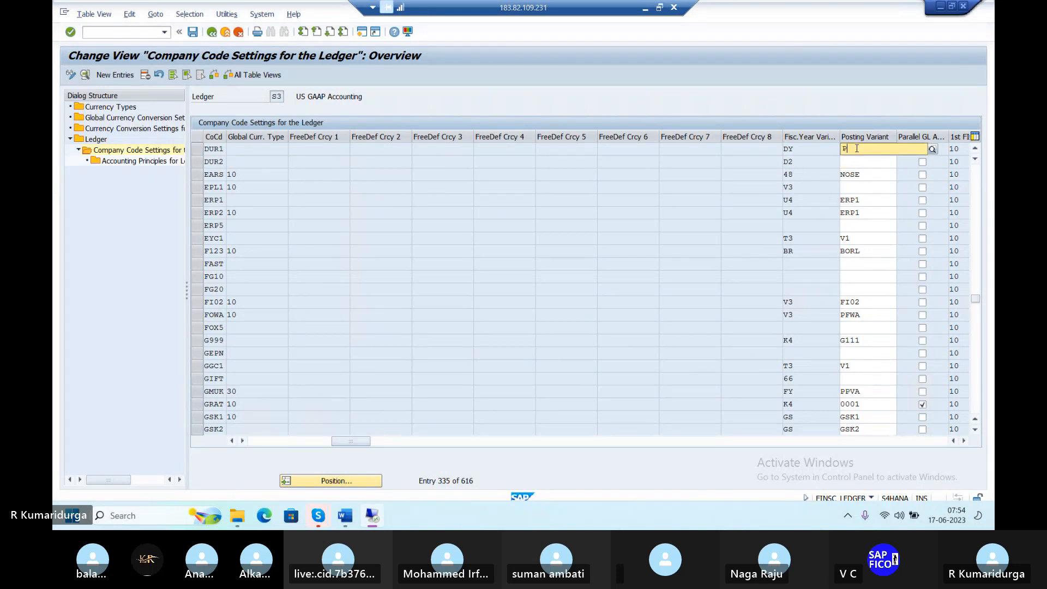
{"action": "type", "text": "PV"}
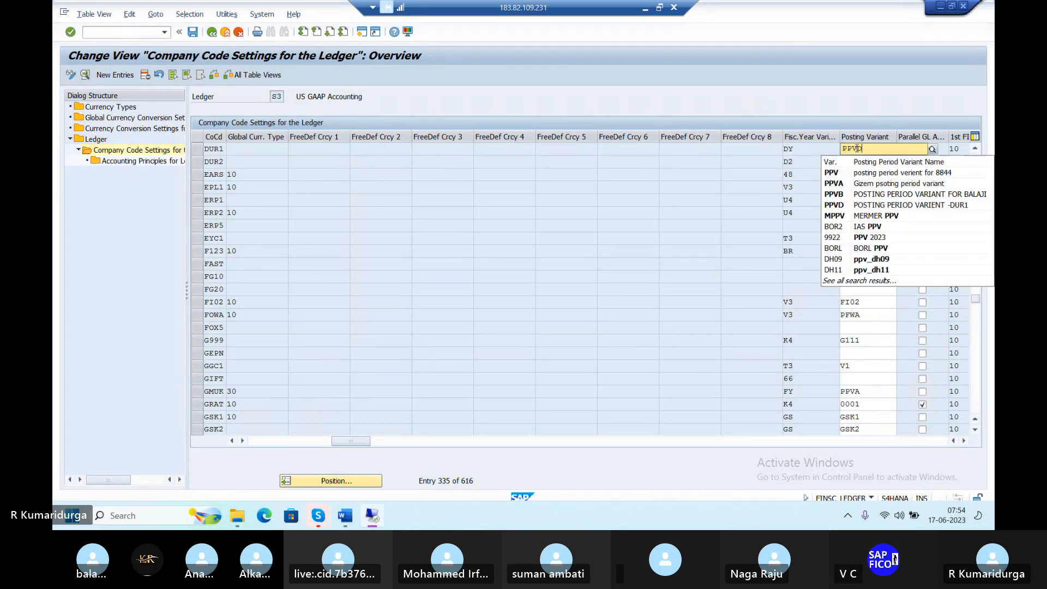
{"action": "type", "text": "D"}
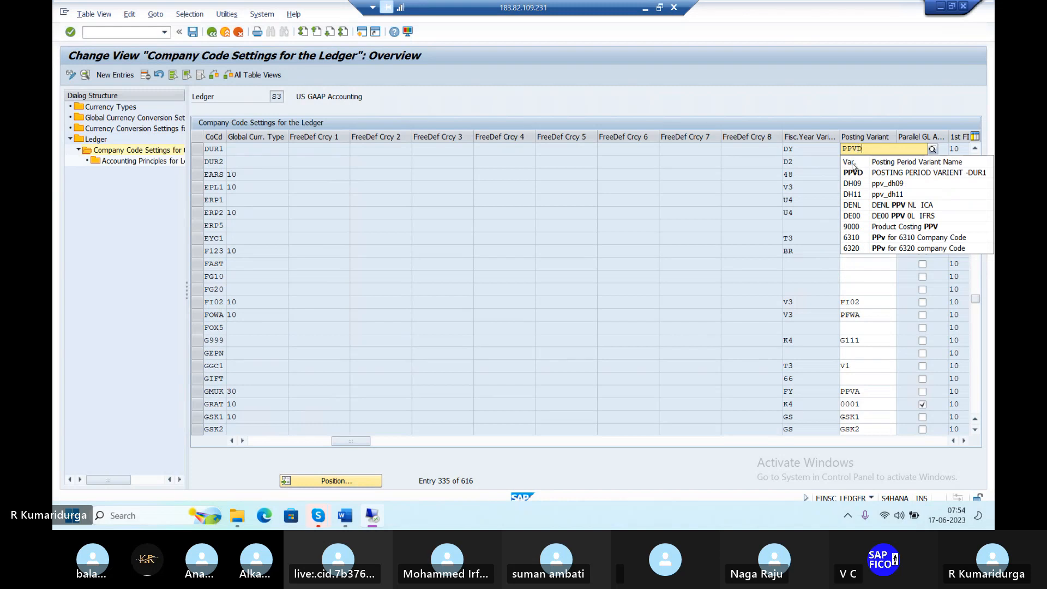
{"action": "left_click", "coordinate": [852, 173]}
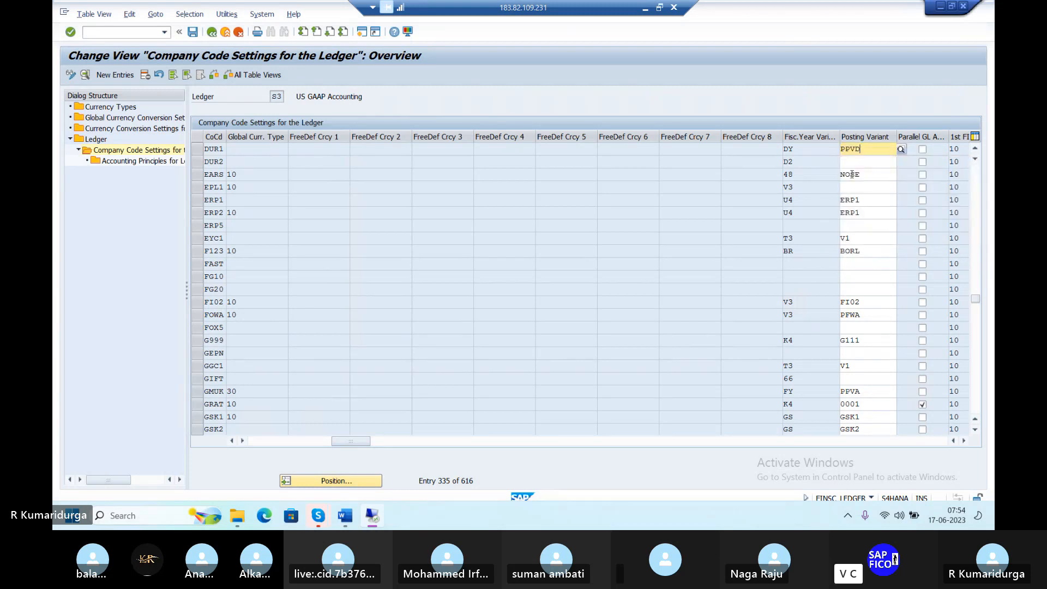
{"action": "key", "text": "Return"}
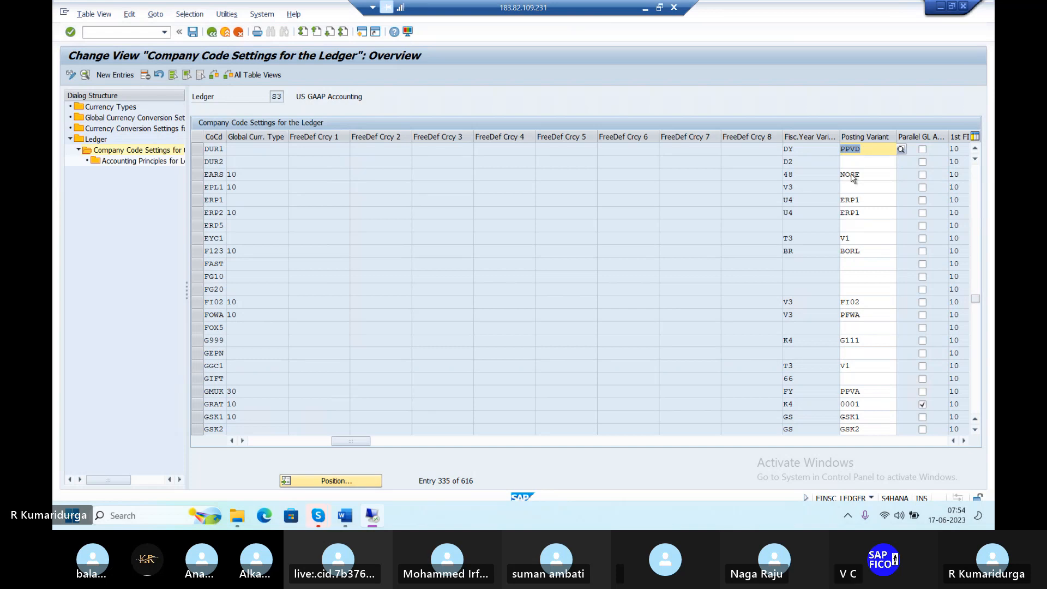
Save ledger S3's PPVD entry for DUR1, accept the consistency check, and return to the overview
{"action": "left_click", "coordinate": [192, 33]}
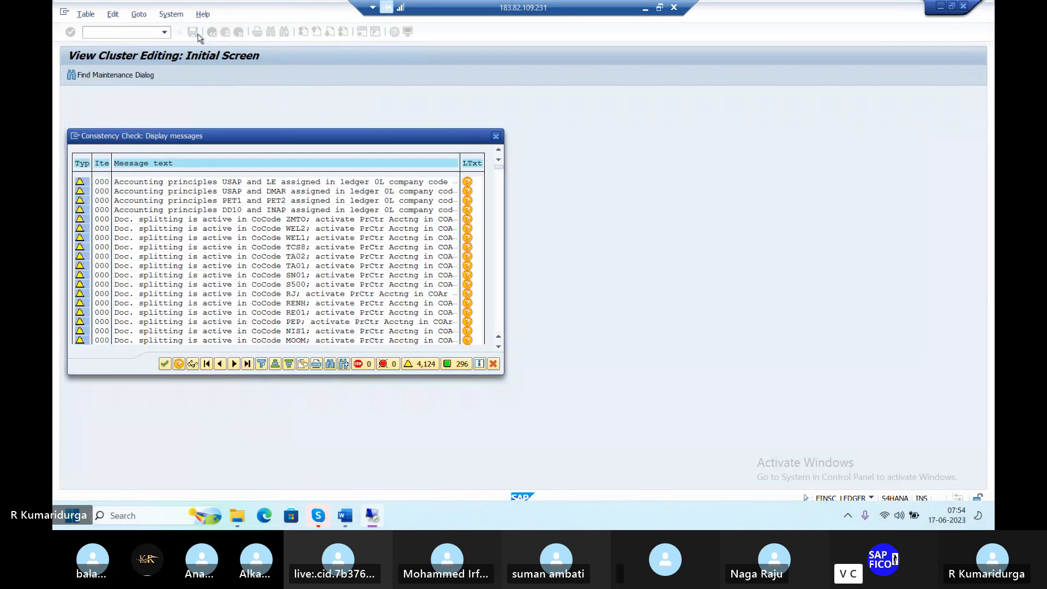
{"action": "left_click", "coordinate": [165, 364]}
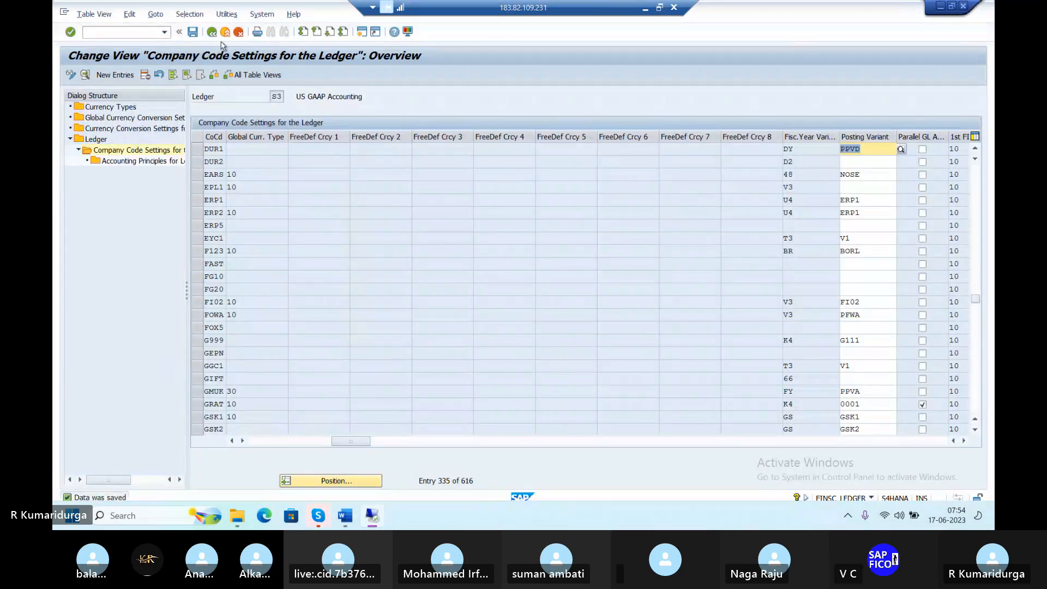
{"action": "left_click", "coordinate": [211, 33]}
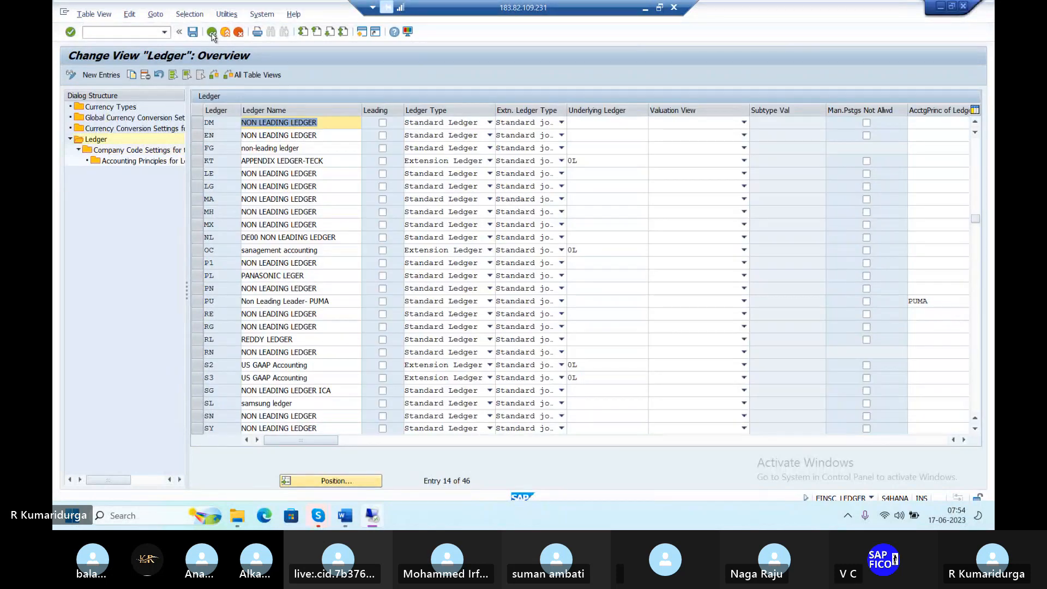
Switch back to the Ledger overview and select the T2 extension ledger row
{"action": "left_click", "coordinate": [212, 33]}
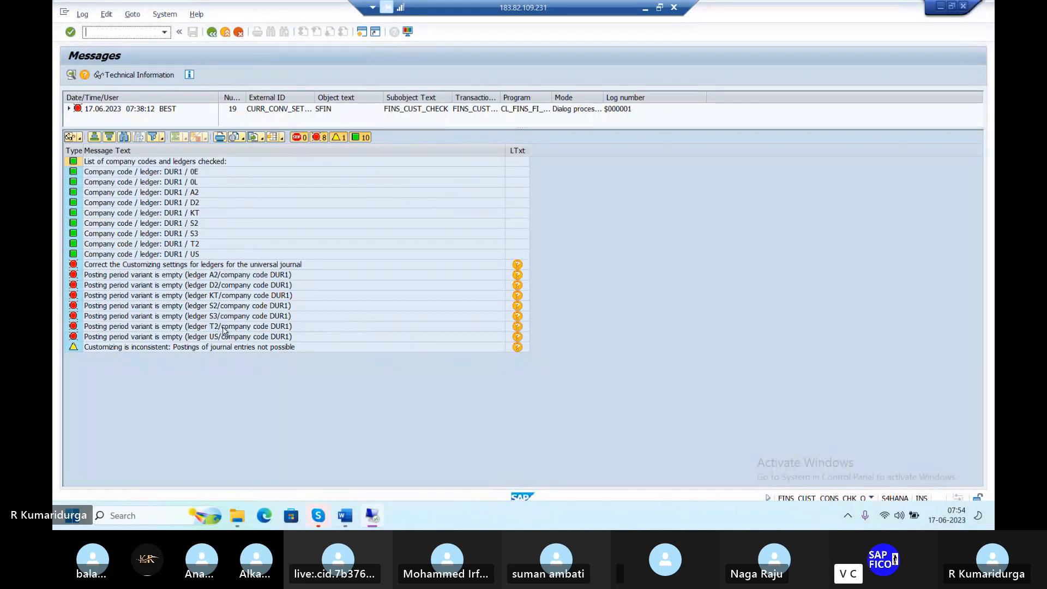
{"action": "key", "text": "alt+Tab"}
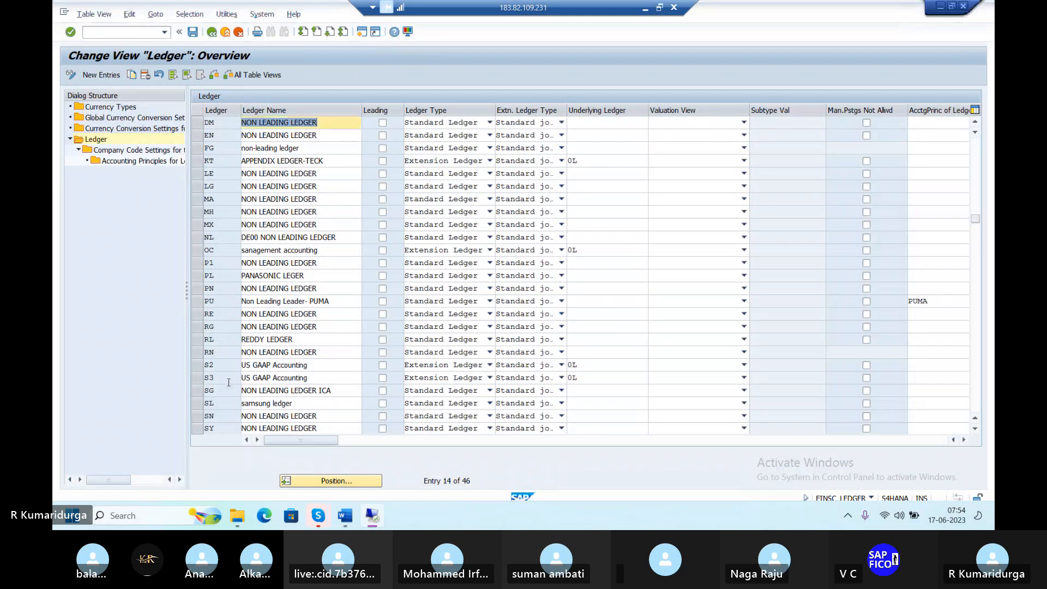
{"action": "scroll", "coordinate": [229, 350], "scroll_direction": "down", "scroll_amount": 2}
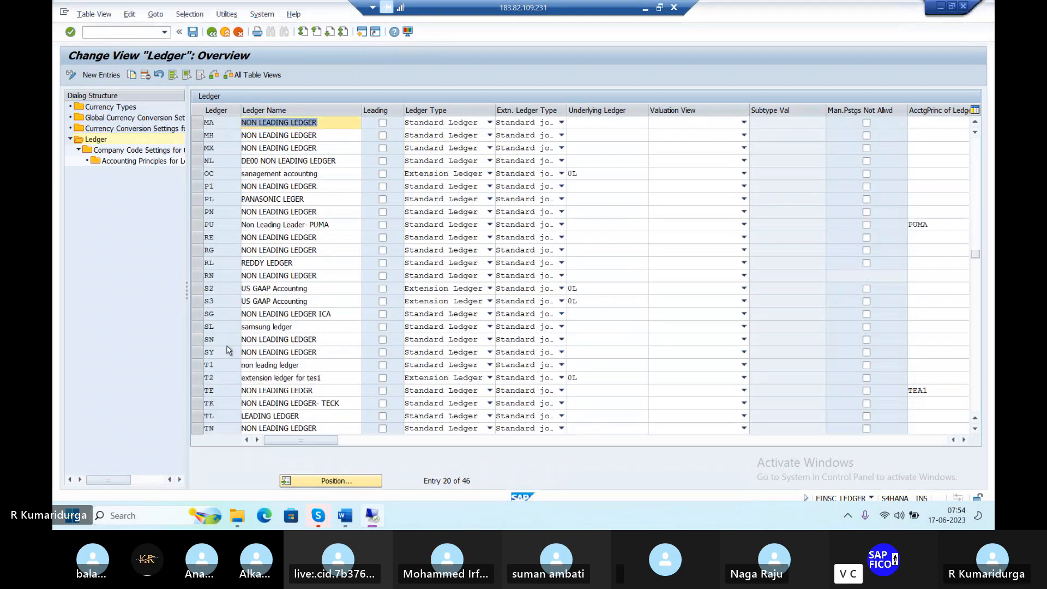
{"action": "left_click", "coordinate": [199, 417]}
{"action": "left_click", "coordinate": [199, 417]}
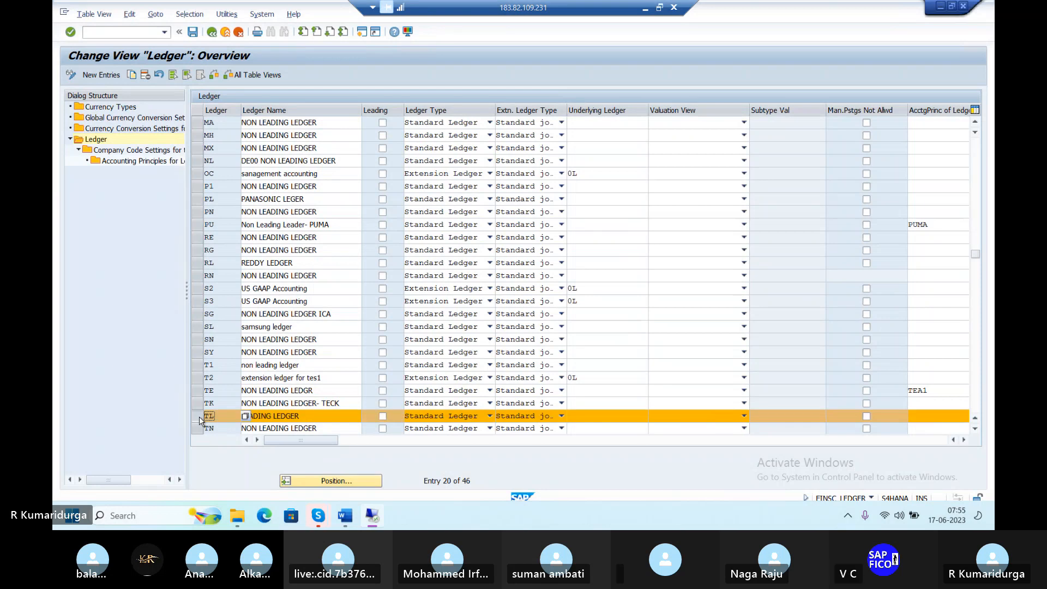
{"action": "left_click", "coordinate": [199, 417]}
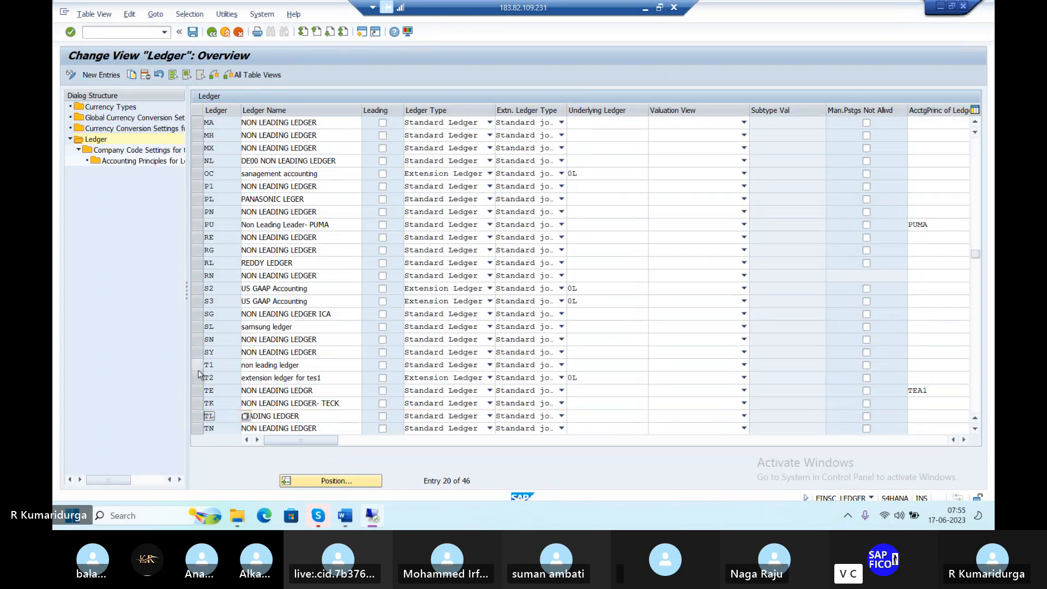
{"action": "left_click", "coordinate": [197, 378]}
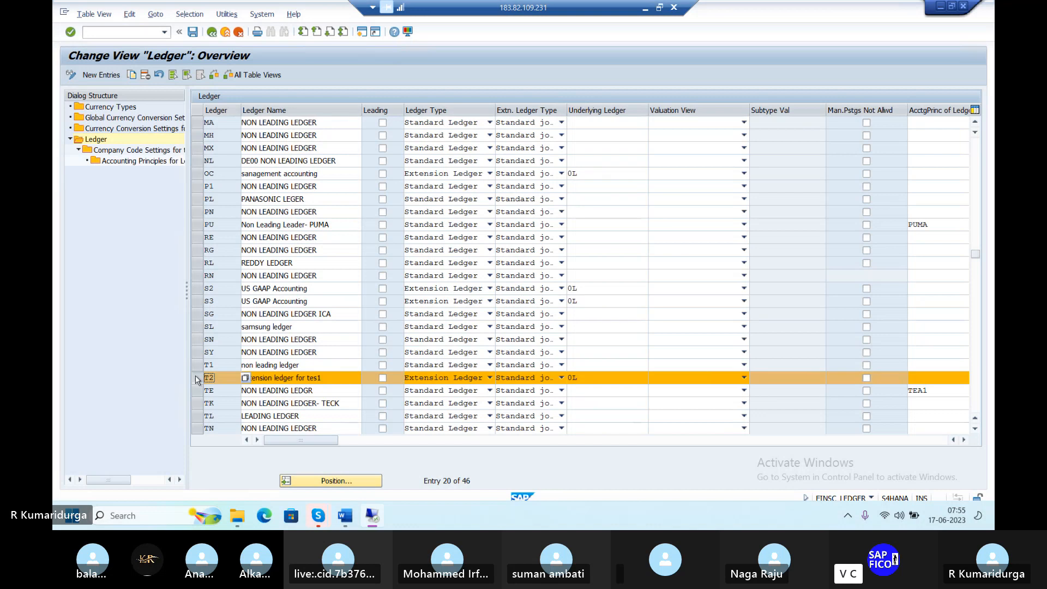
Open ledger T2's company code settings and jump to company code DUR1
{"action": "double_click", "coordinate": [153, 151]}
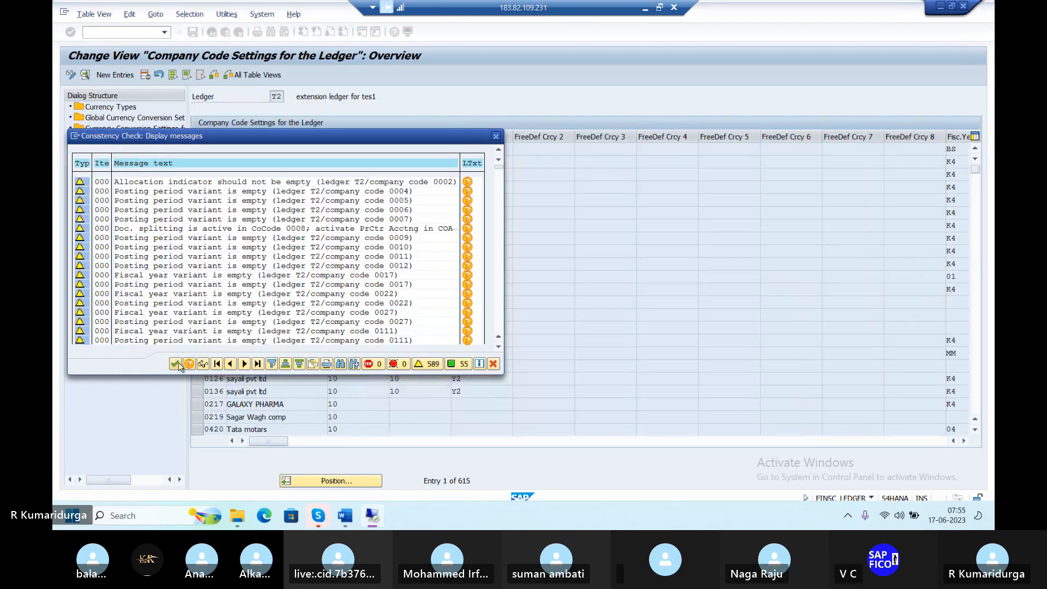
{"action": "left_click", "coordinate": [177, 363]}
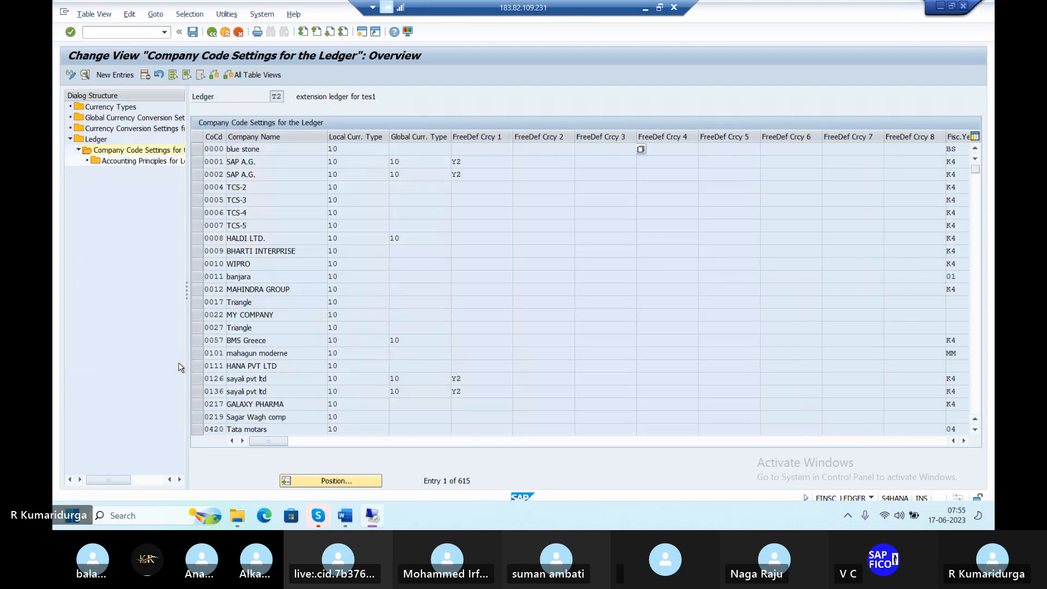
{"action": "left_click", "coordinate": [343, 482]}
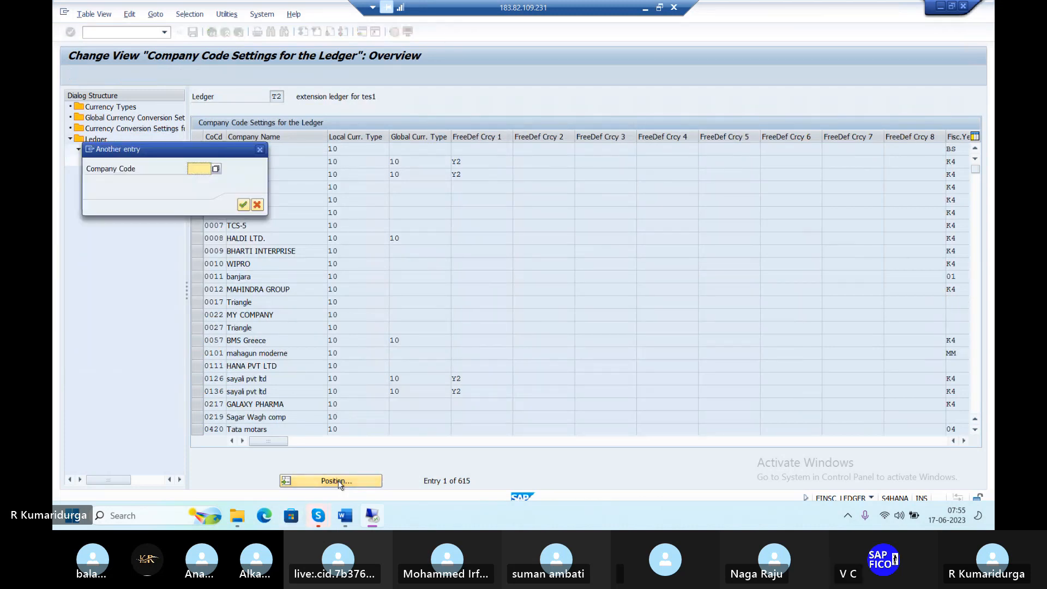
{"action": "type", "text": "DUR"}
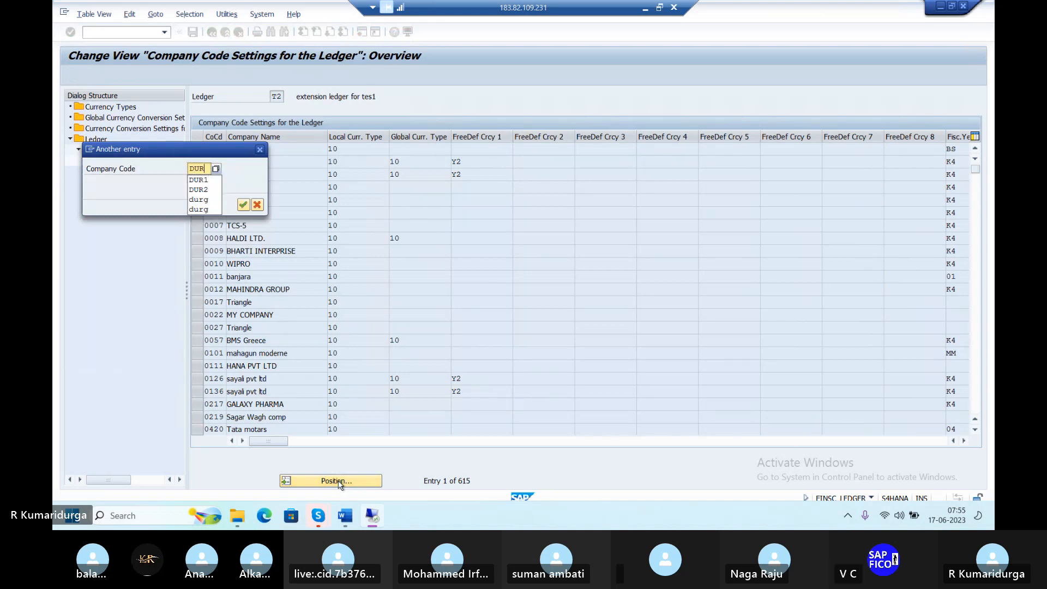
{"action": "type", "text": "1"}
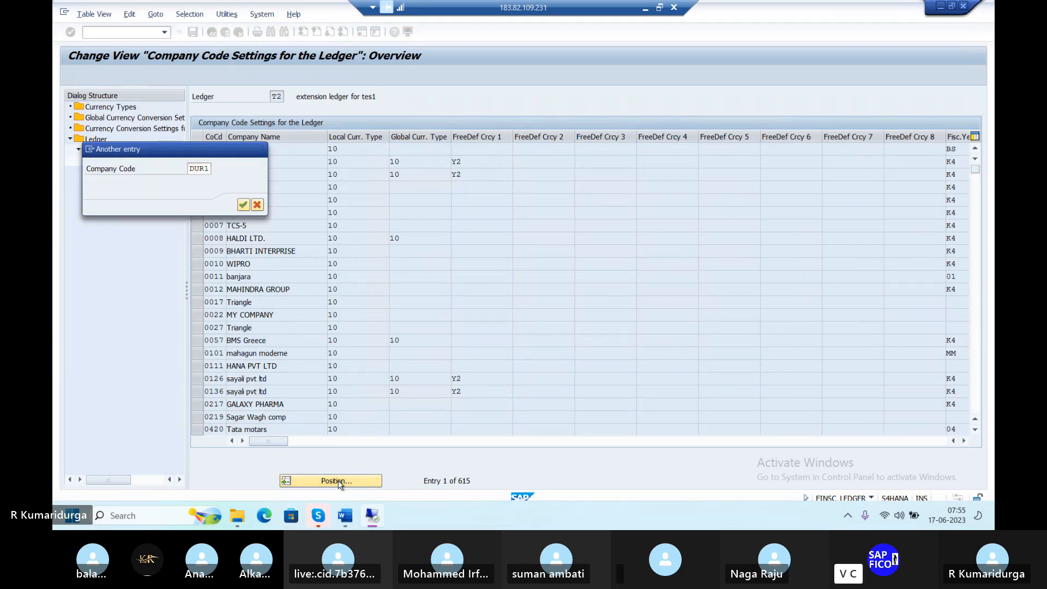
{"action": "key", "text": "Return"}
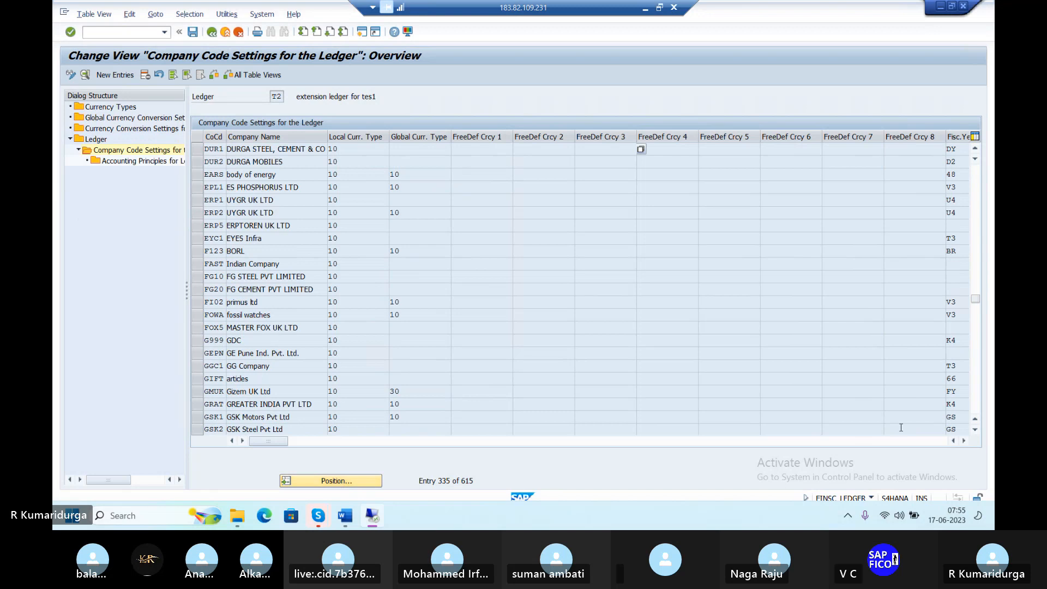
{"action": "left_click", "coordinate": [964, 441]}
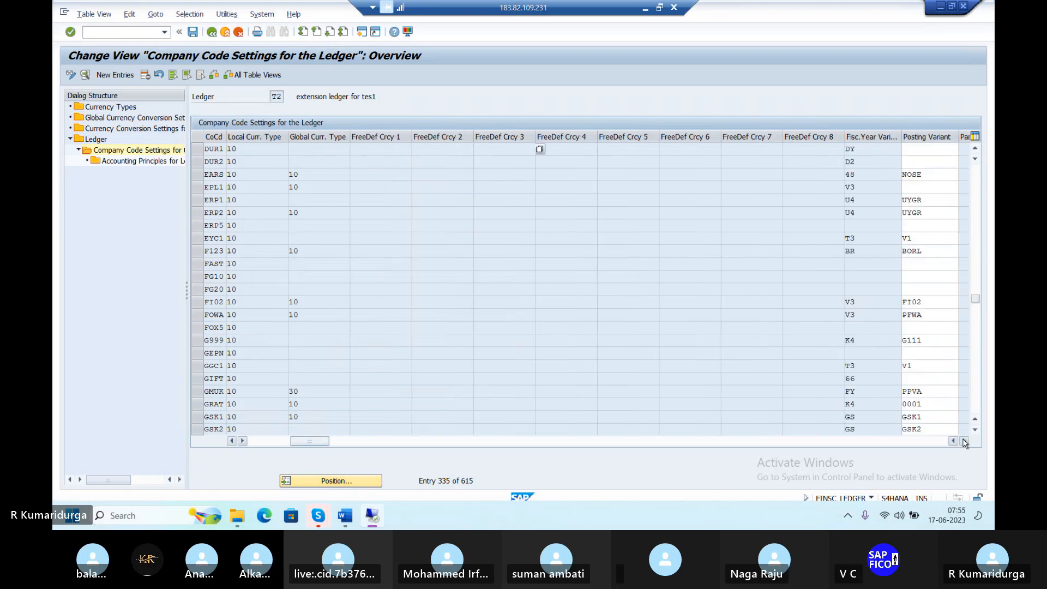
Enter PPVD as DUR1's posting variant and save past the consistency check
{"action": "left_click", "coordinate": [928, 146]}
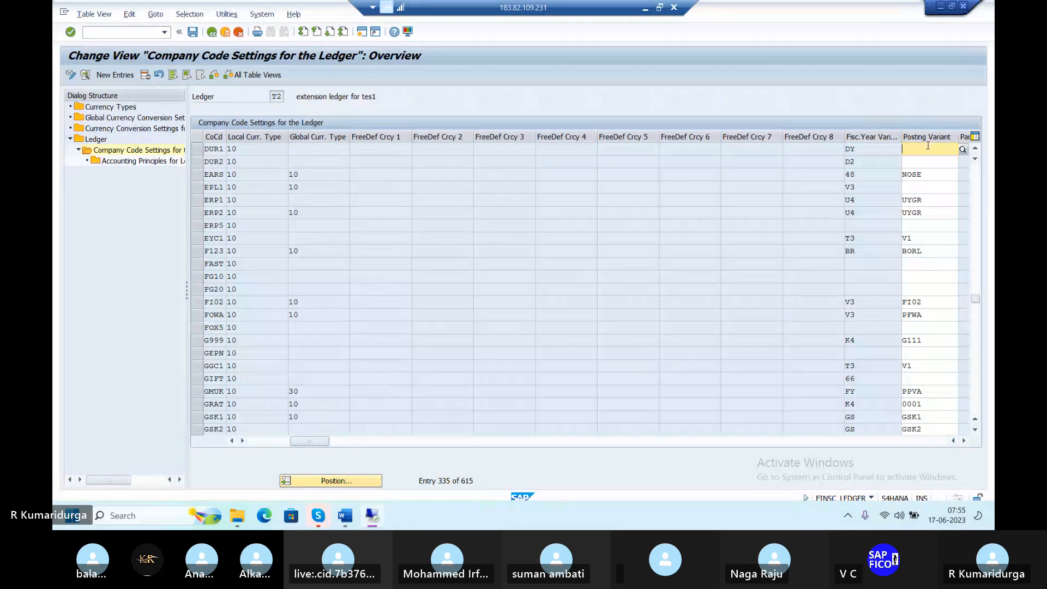
{"action": "type", "text": "PPVD"}
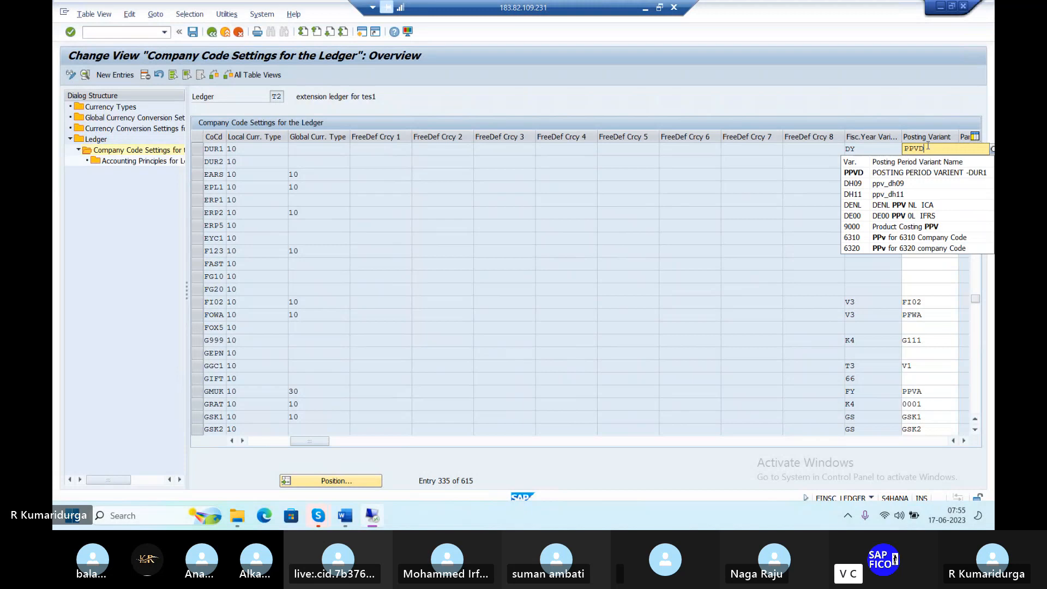
{"action": "key", "text": "Return"}
{"action": "double_click", "coordinate": [930, 150]}
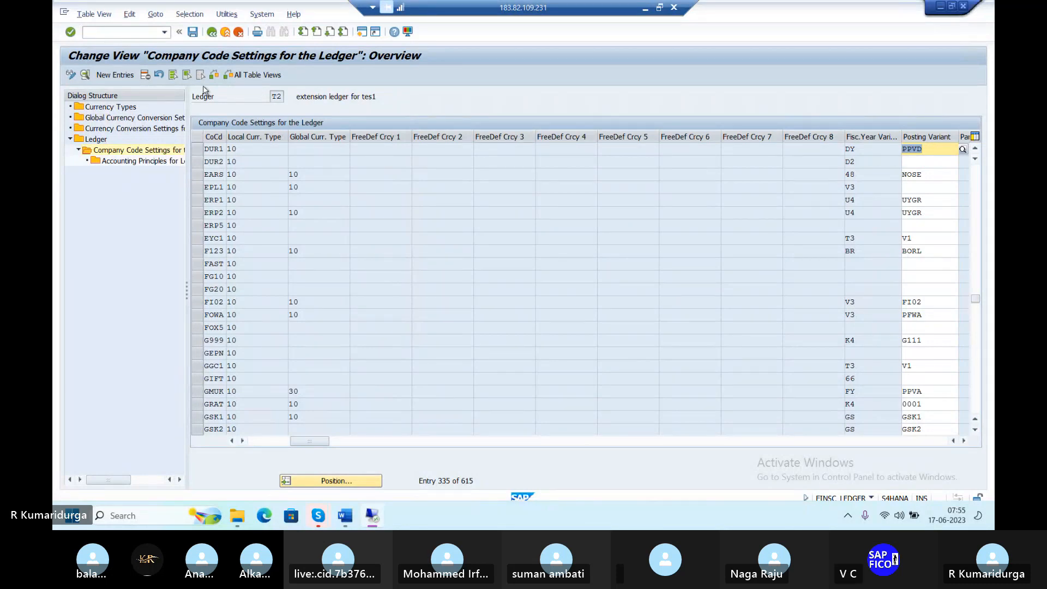
{"action": "left_click", "coordinate": [193, 32]}
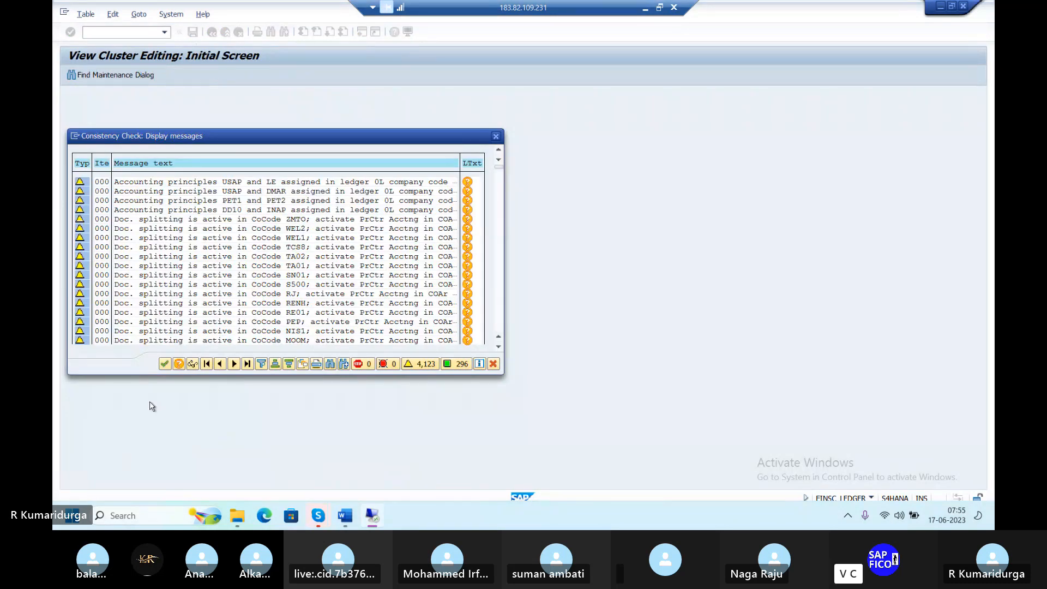
{"action": "left_click", "coordinate": [165, 365]}
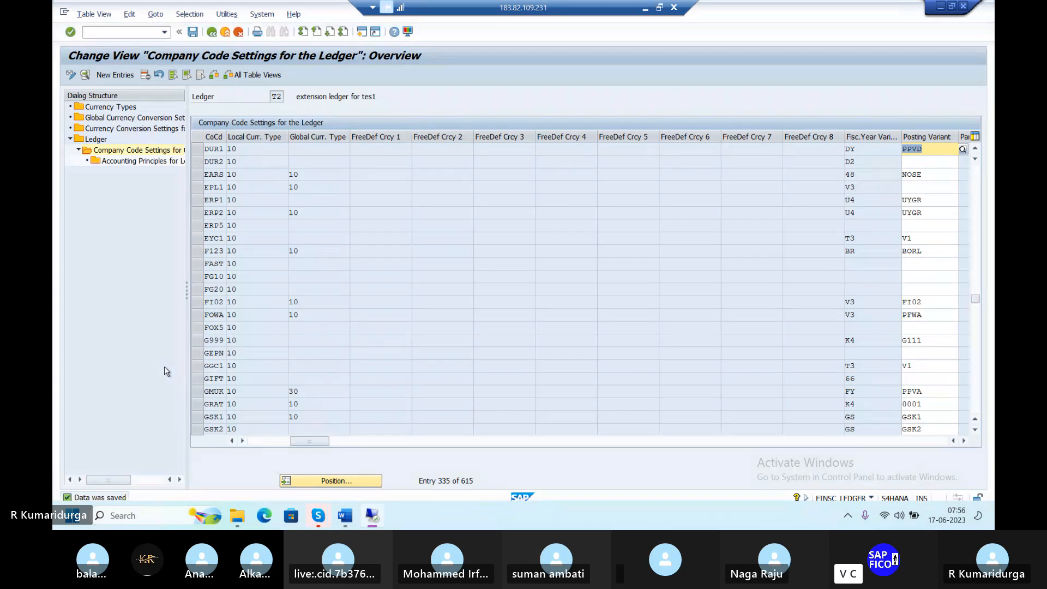
Return to the ledger list, select ledger US, and open its company code settings
{"action": "left_click", "coordinate": [211, 32]}
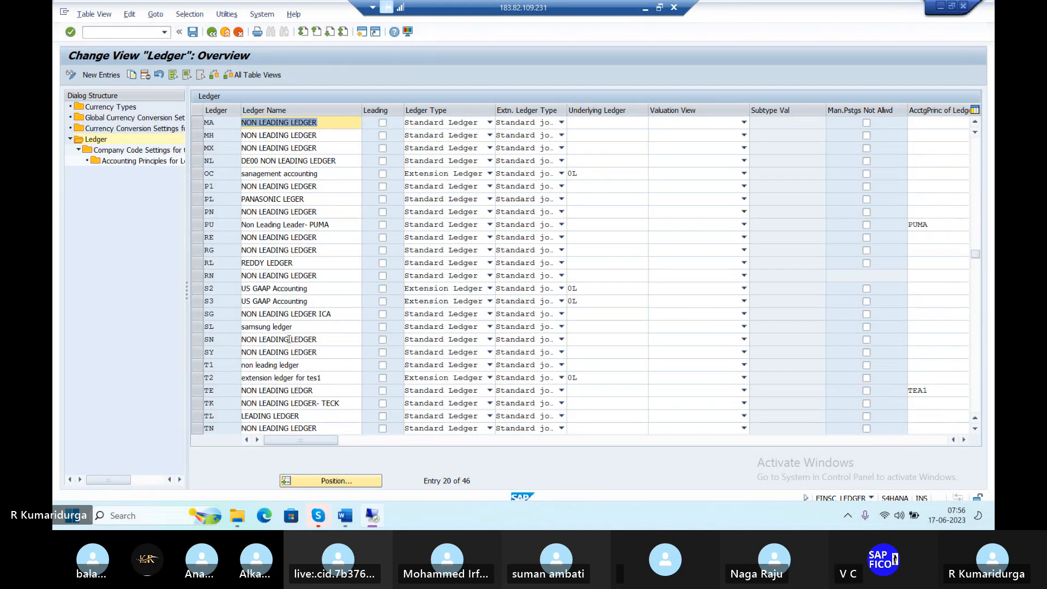
{"action": "scroll", "coordinate": [291, 342], "scroll_direction": "down", "scroll_amount": 5}
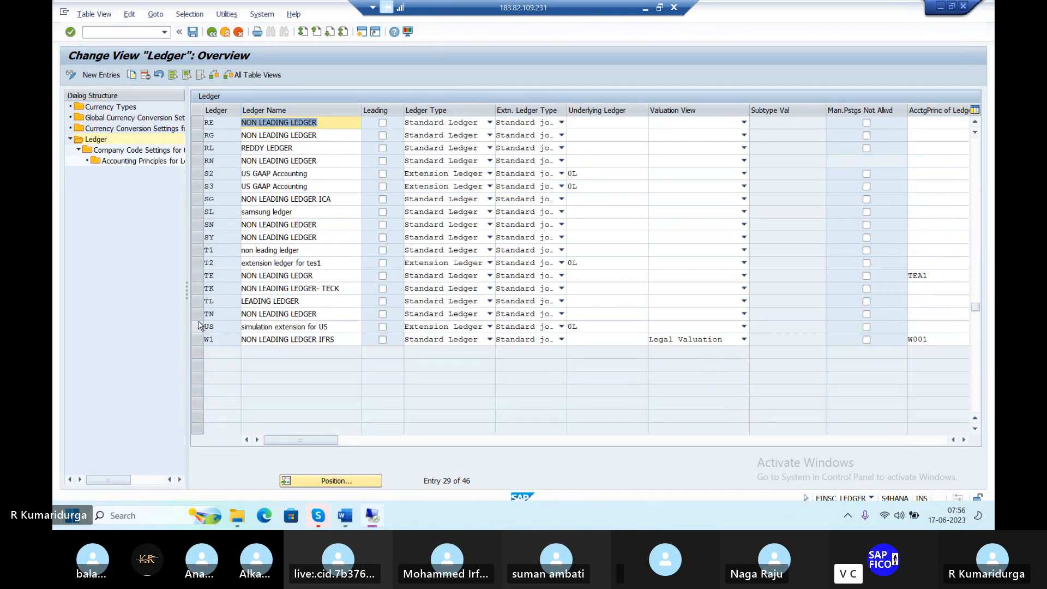
{"action": "left_click", "coordinate": [198, 326]}
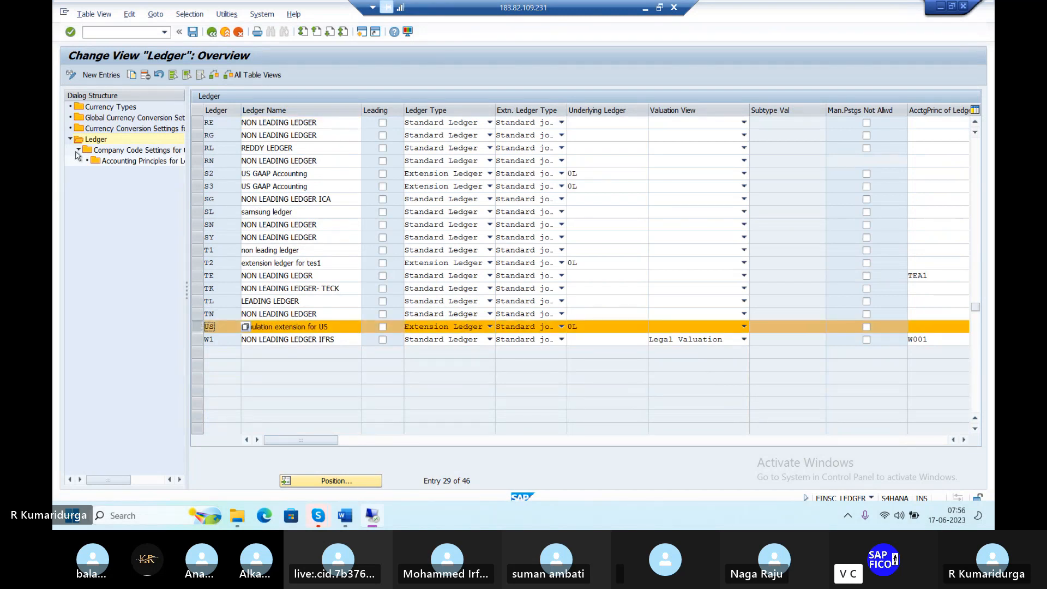
{"action": "double_click", "coordinate": [95, 151]}
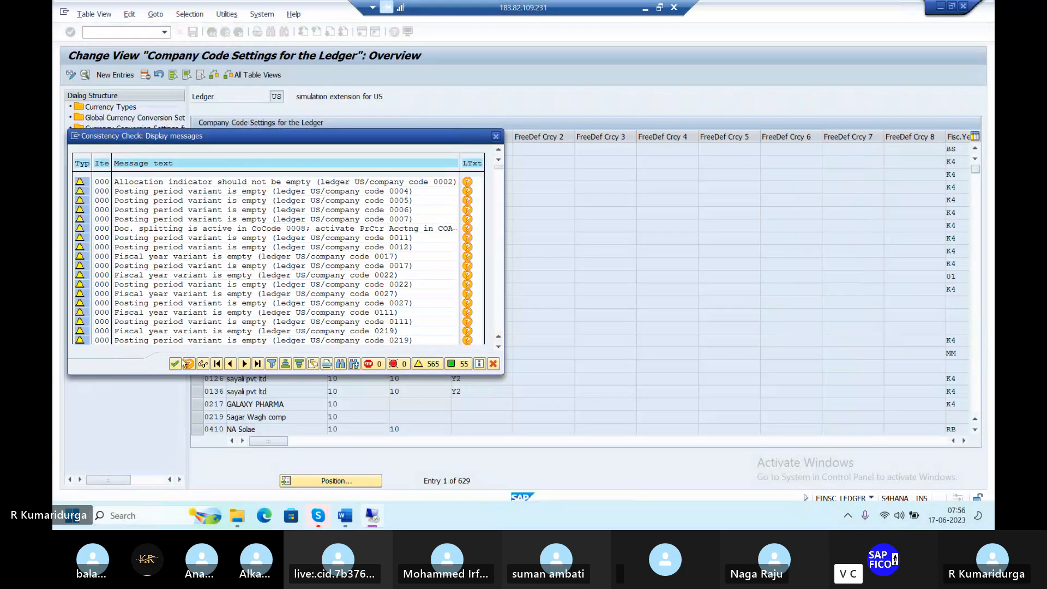
{"action": "left_click", "coordinate": [179, 364]}
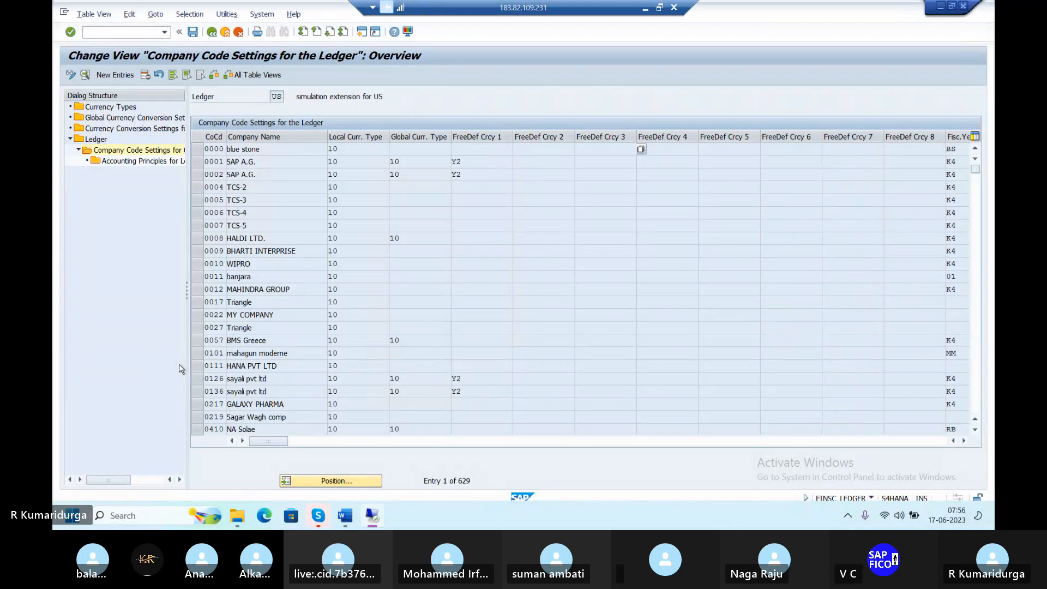
Jump to company code DUR1 in ledger US's settings table
{"action": "left_click", "coordinate": [349, 481]}
{"action": "type", "text": "D"}
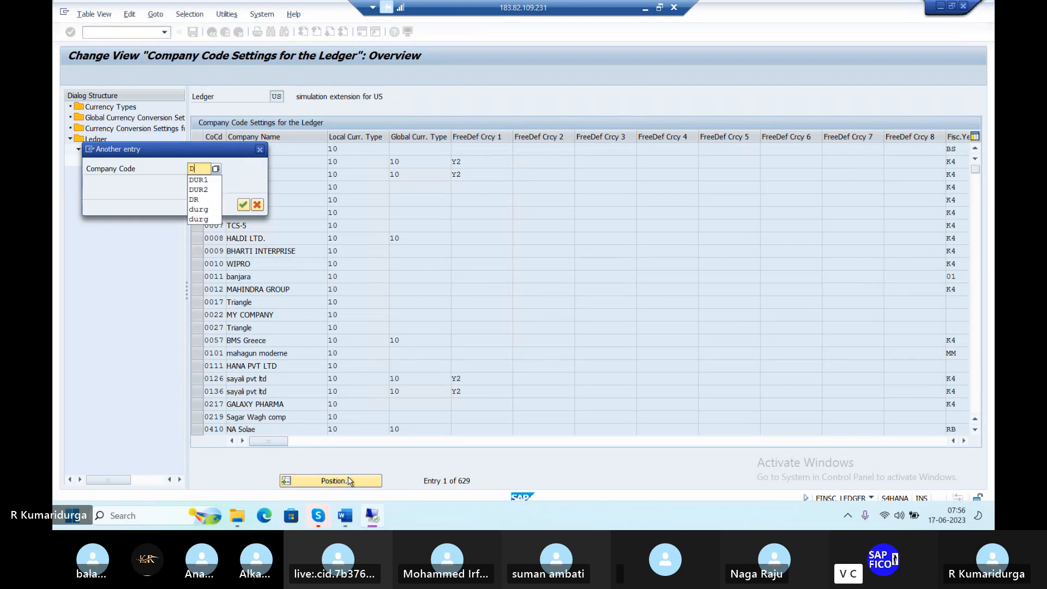
{"action": "type", "text": "UR"}
{"action": "key", "text": "Return"}
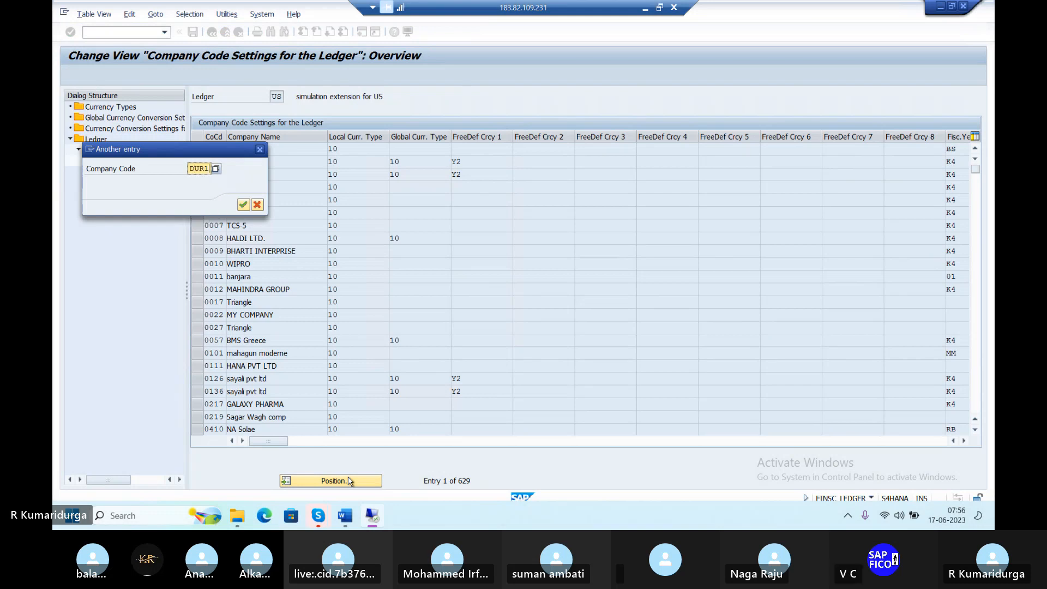
{"action": "type", "text": "1"}
{"action": "key", "text": "Return"}
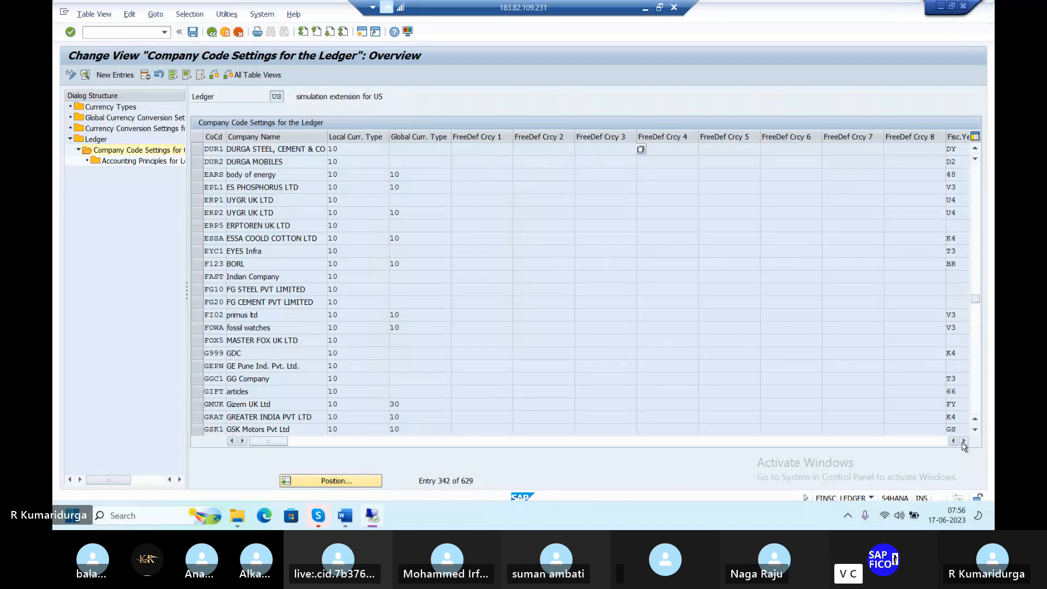
{"action": "left_click", "coordinate": [964, 441]}
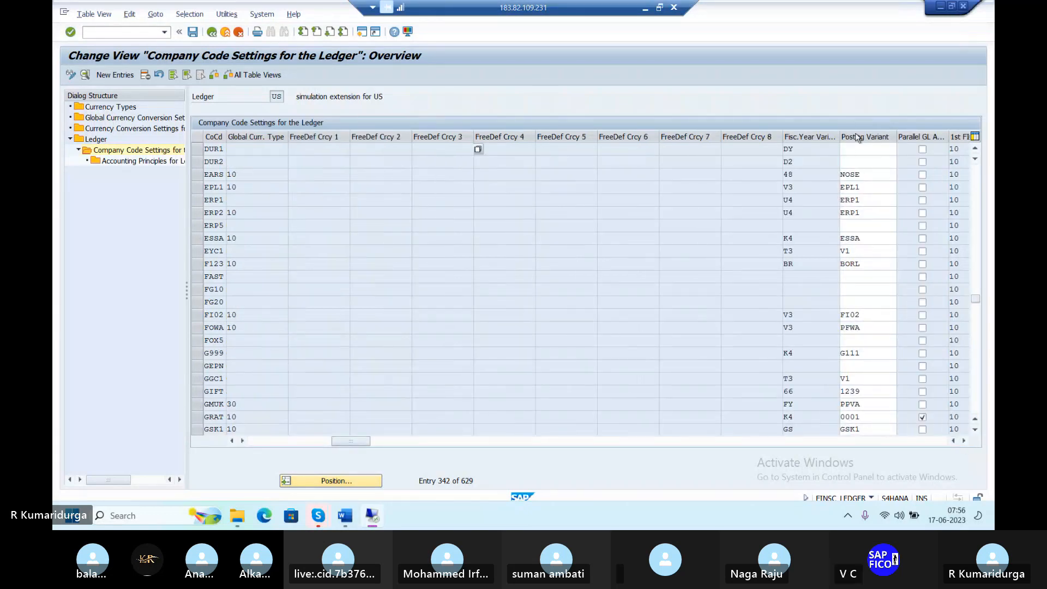
Enter PPVD as DUR1's posting variant and save it
{"action": "left_click", "coordinate": [857, 149]}
{"action": "type", "text": "P"}
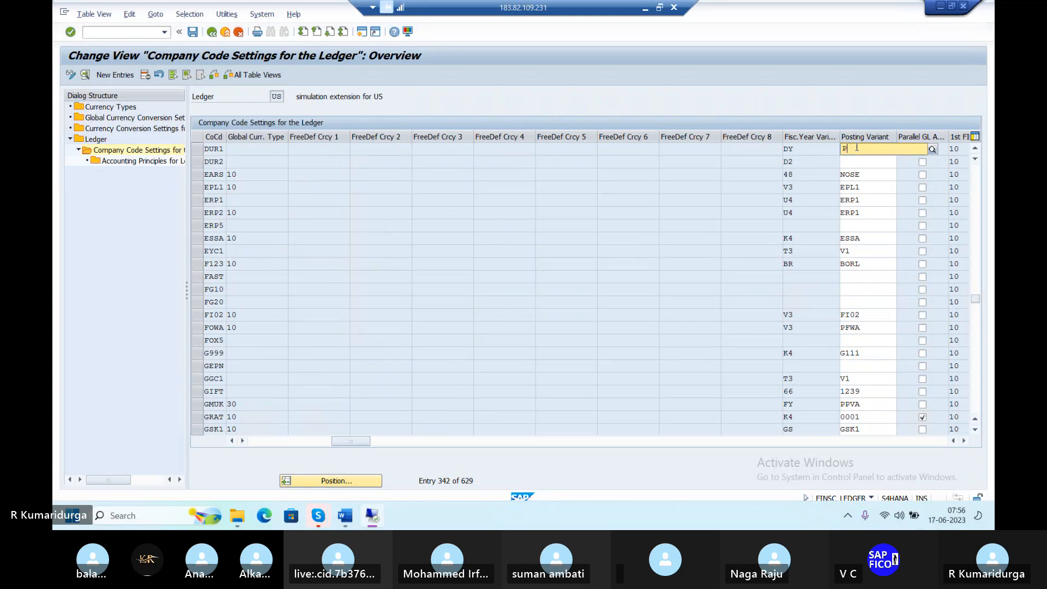
{"action": "type", "text": "PVD"}
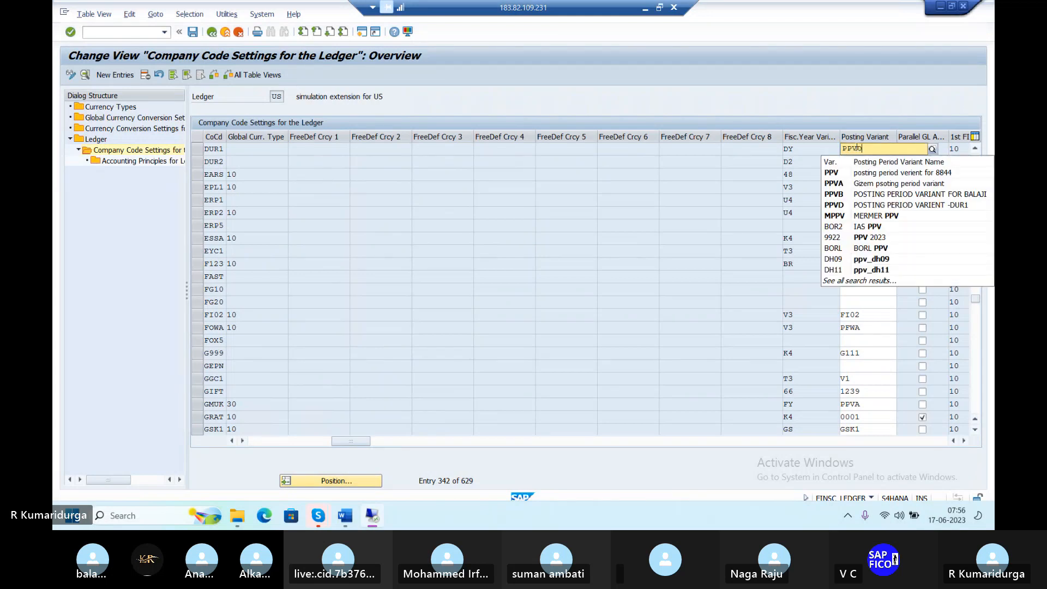
{"action": "key", "text": "Return"}
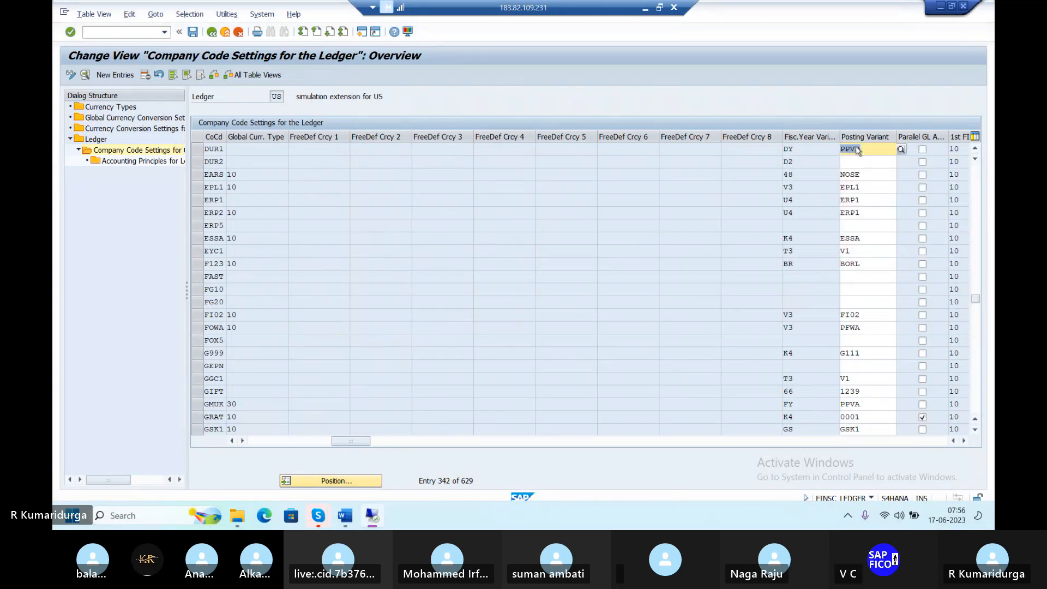
{"action": "left_click", "coordinate": [193, 32]}
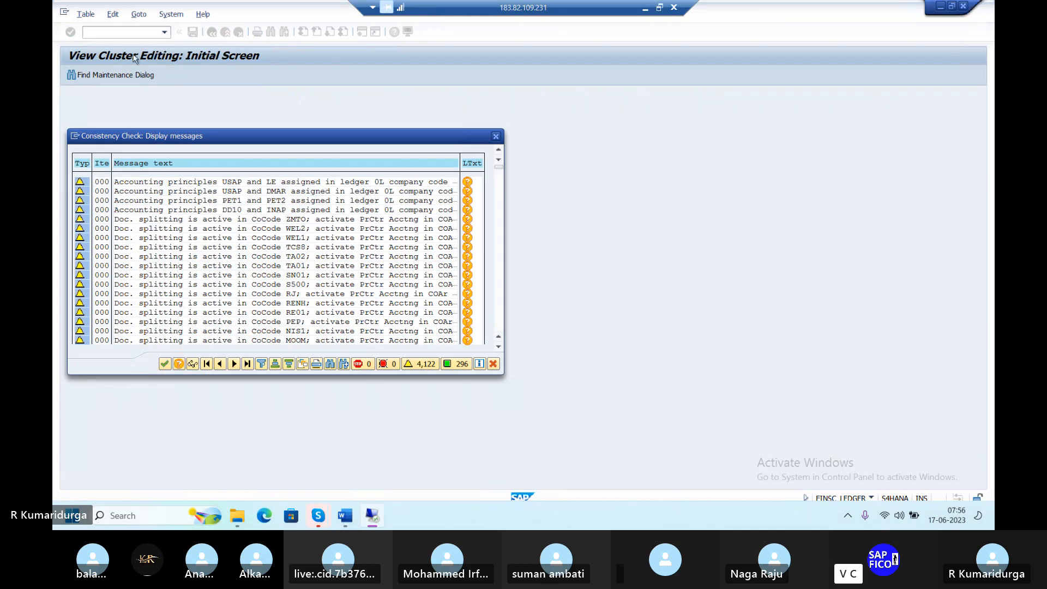
Continue past the consistency warnings so ledger US saves DUR1 with posting period variant PPVD
{"action": "left_click", "coordinate": [165, 364]}
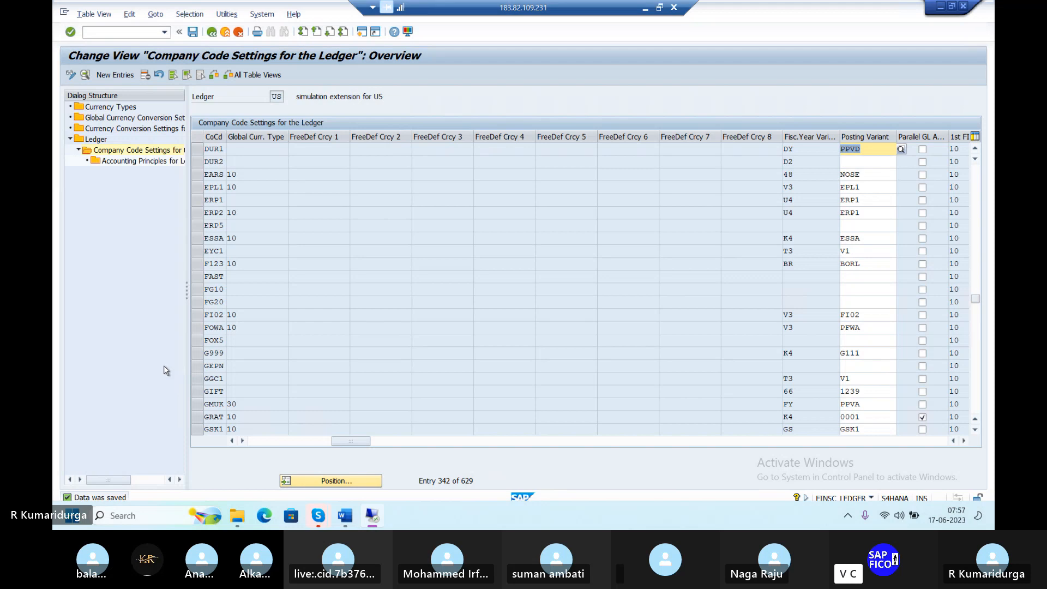
From the message log, return to Easy Access with /n and run FB50 for company code DUR1
{"action": "key", "text": "alt+Tab"}
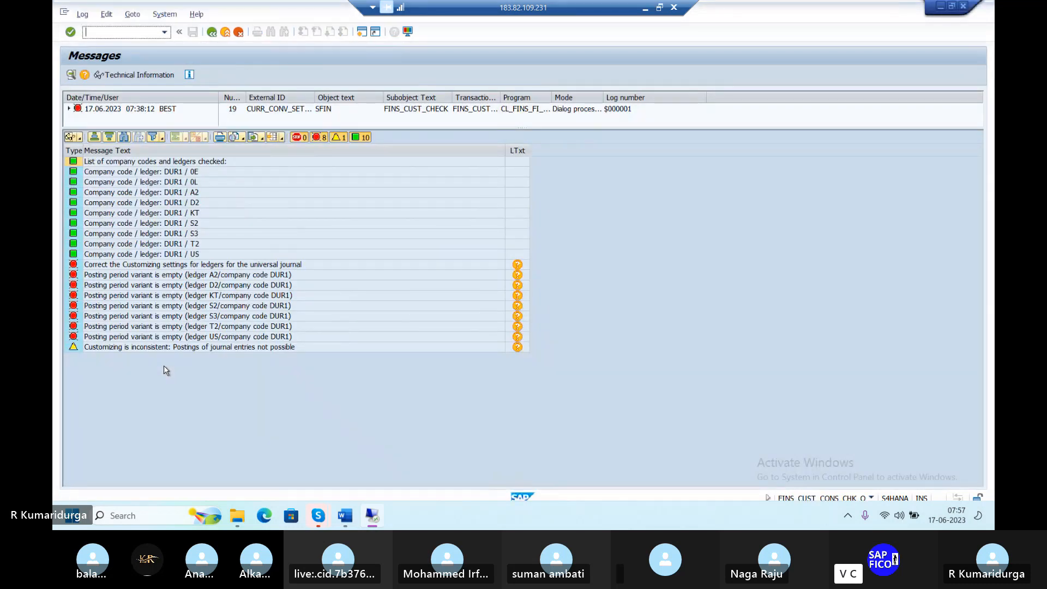
{"action": "type", "text": "/n"}
{"action": "key", "text": "Return"}
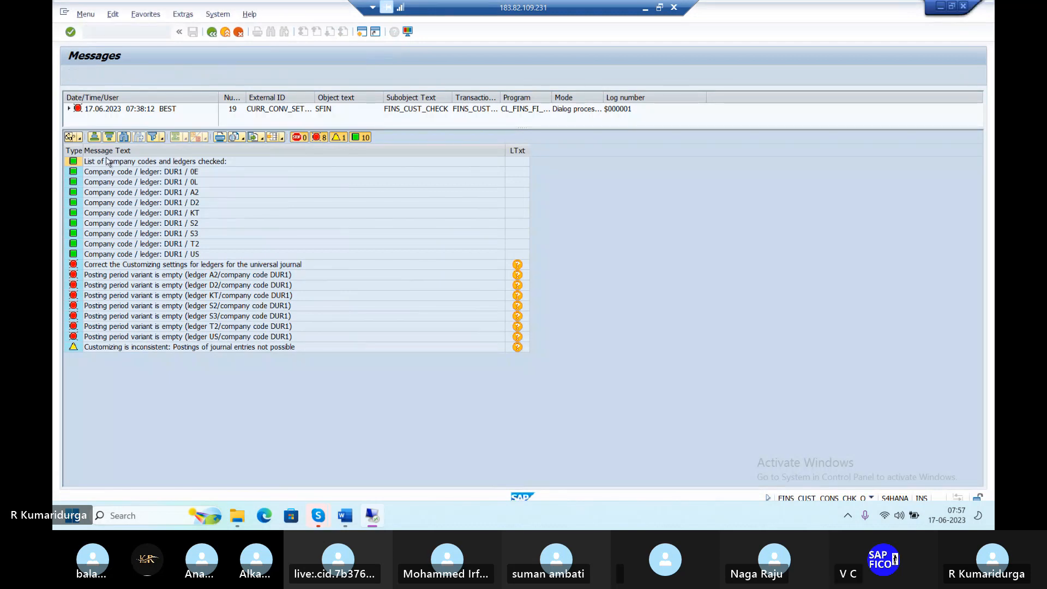
{"action": "type", "text": "/NFB50"}
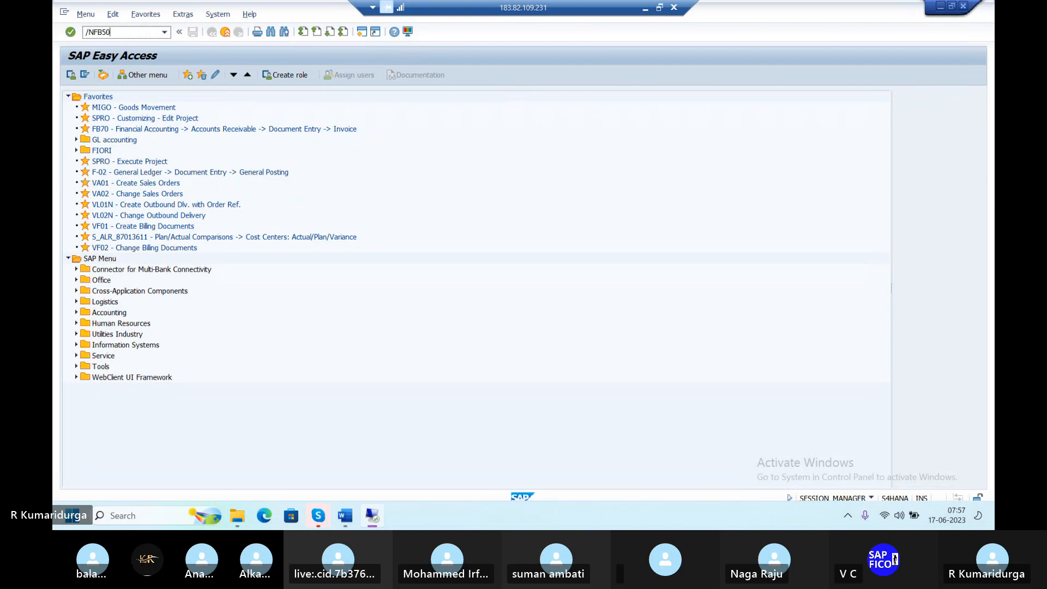
{"action": "key", "text": "Return"}
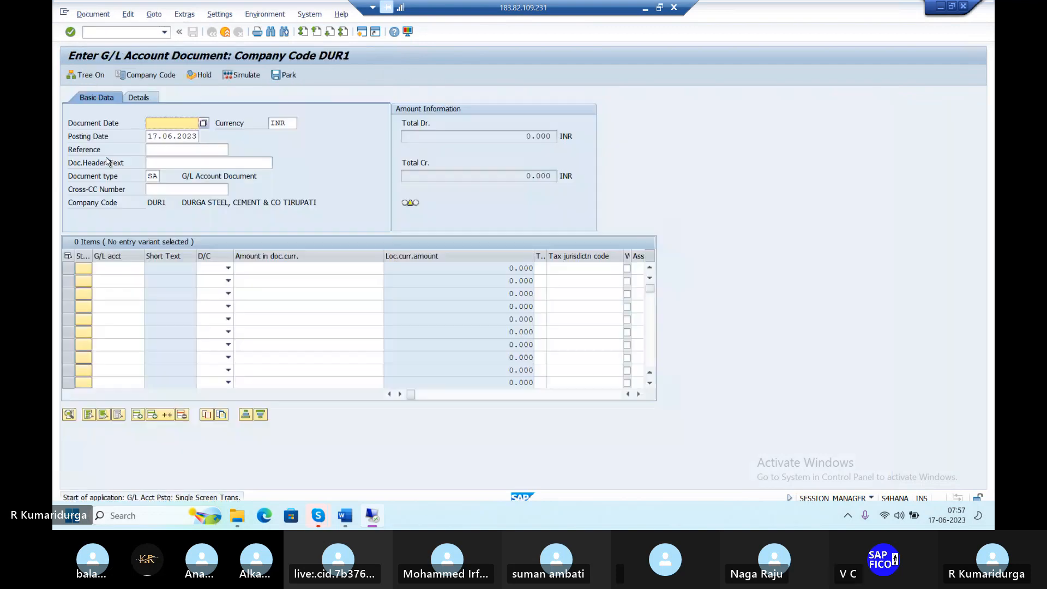
Enter document date 17.06.2023, reference DUR1 and header text RENT INVOICE POSTING
{"action": "type", "text": "17"}
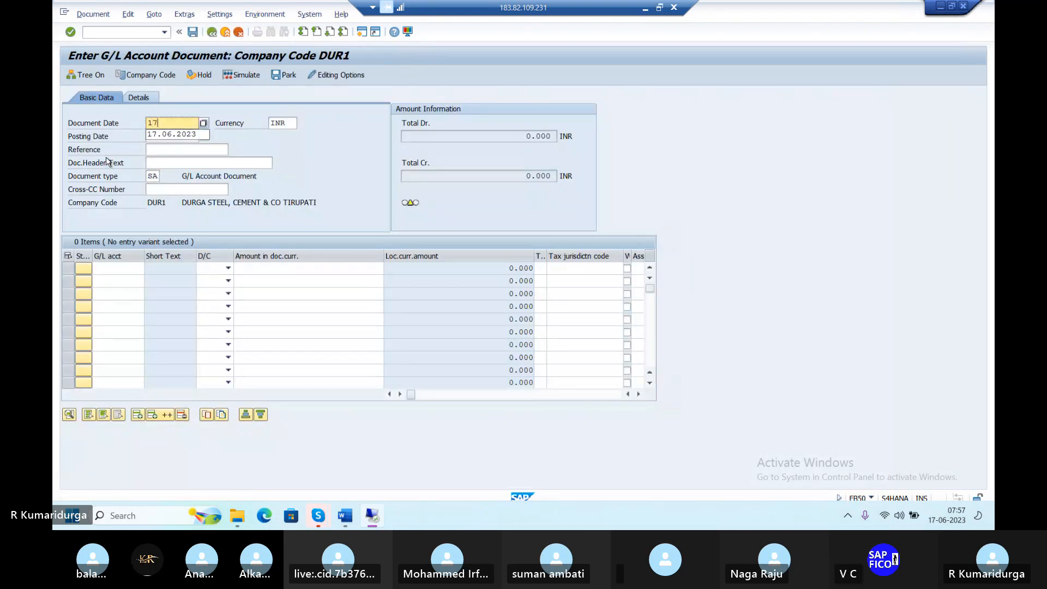
{"action": "type", "text": ".06.2023"}
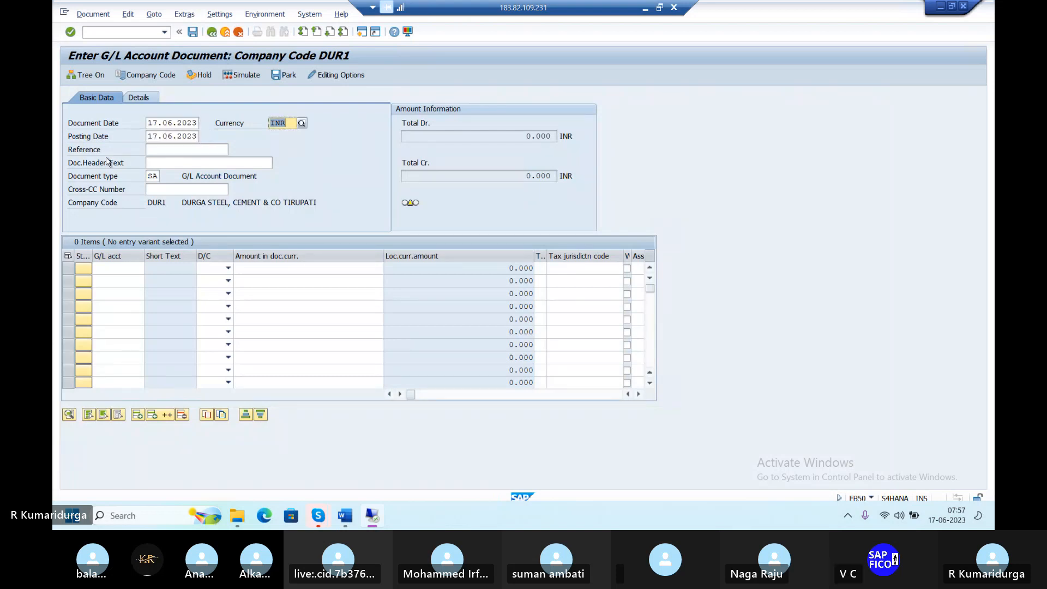
{"action": "key", "text": "Tab"}
{"action": "key", "text": "Tab"}
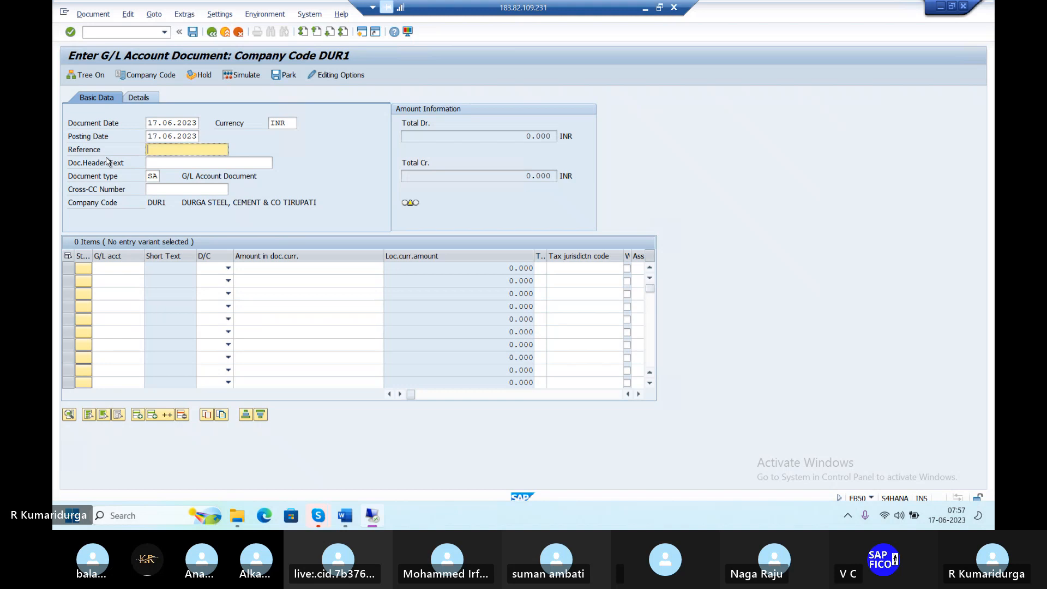
{"action": "type", "text": "D"}
{"action": "key", "text": "Down"}
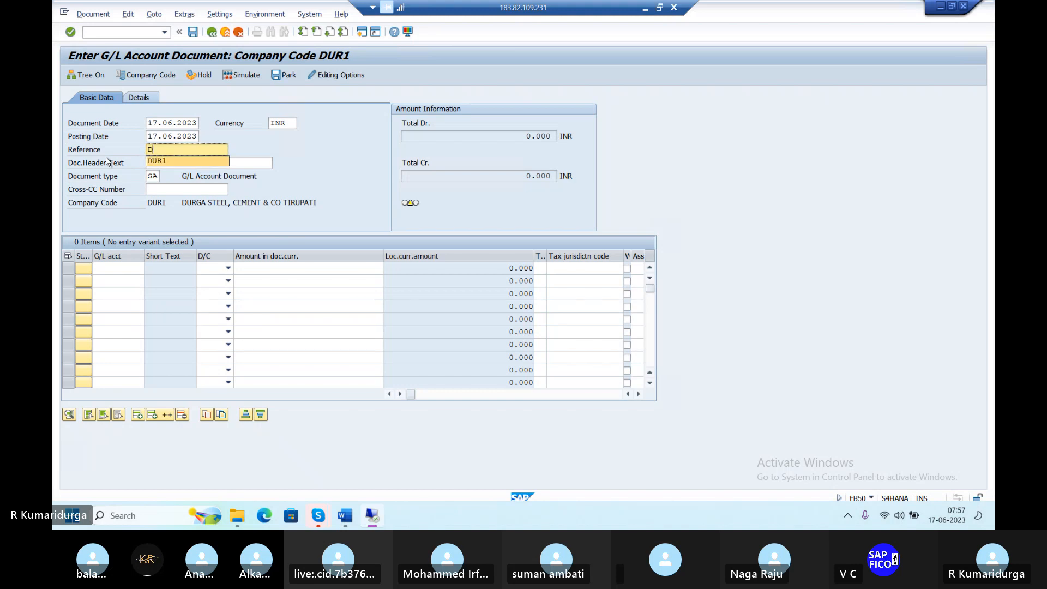
{"action": "key", "text": "Tab"}
{"action": "type", "text": "R"}
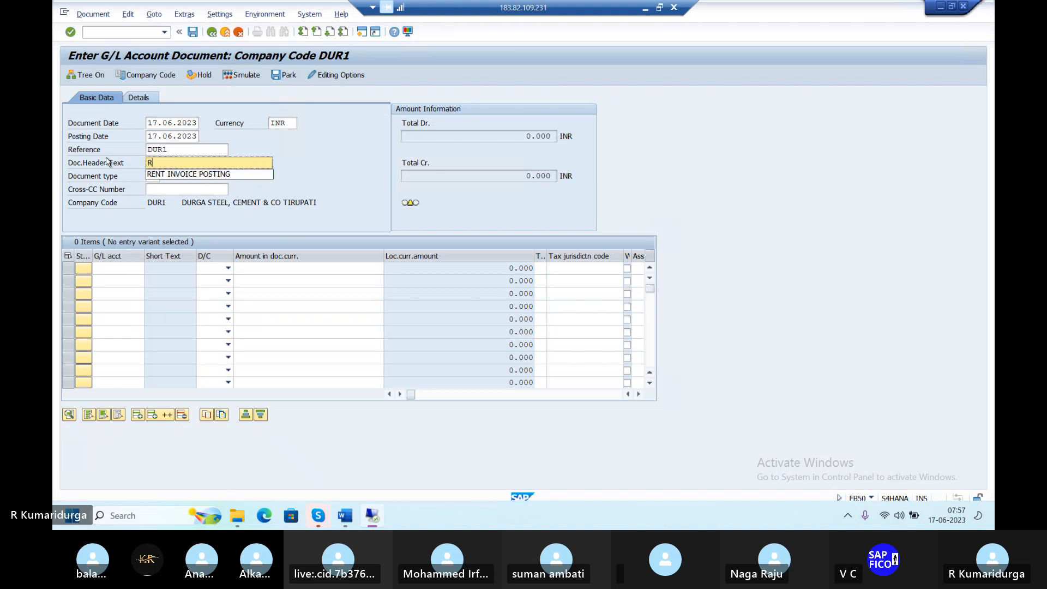
{"action": "key", "text": "Down"}
{"action": "key", "text": "Tab"}
{"action": "key", "text": "Tab"}
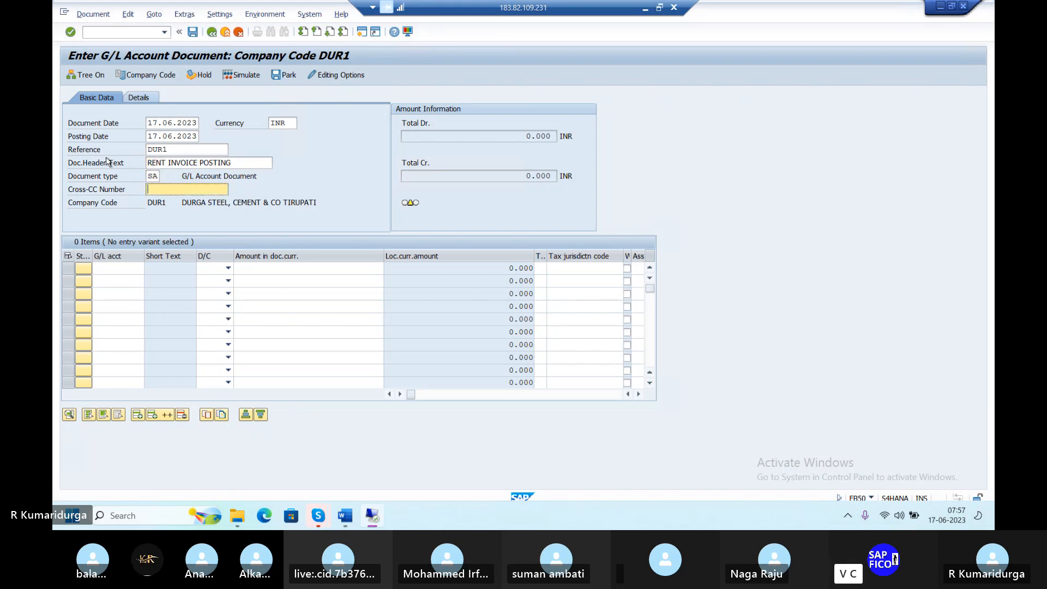
{"action": "key", "text": "Tab"}
{"action": "key", "text": "Tab"}
Enter line one: account 400200 as Debit for 5000
{"action": "type", "text": "400"}
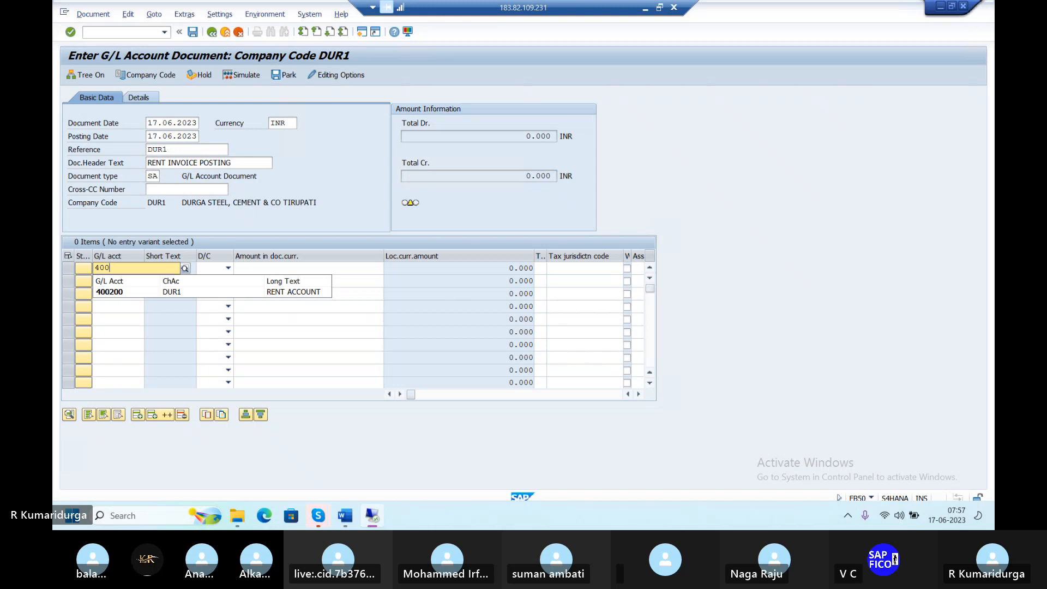
{"action": "type", "text": "200"}
{"action": "key", "text": "Tab"}
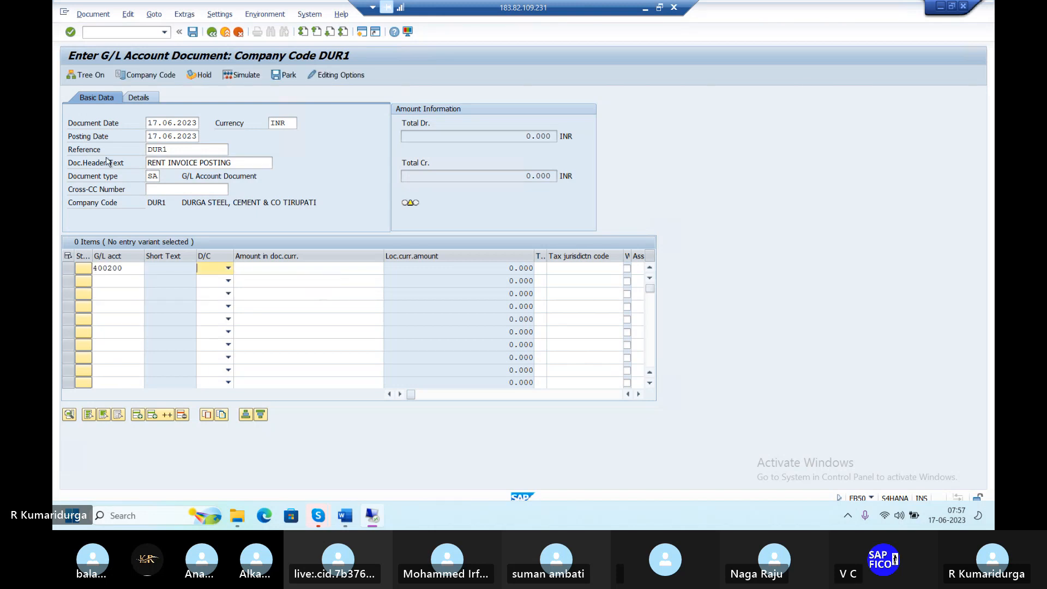
{"action": "key", "text": "d"}
{"action": "key", "text": "Tab"}
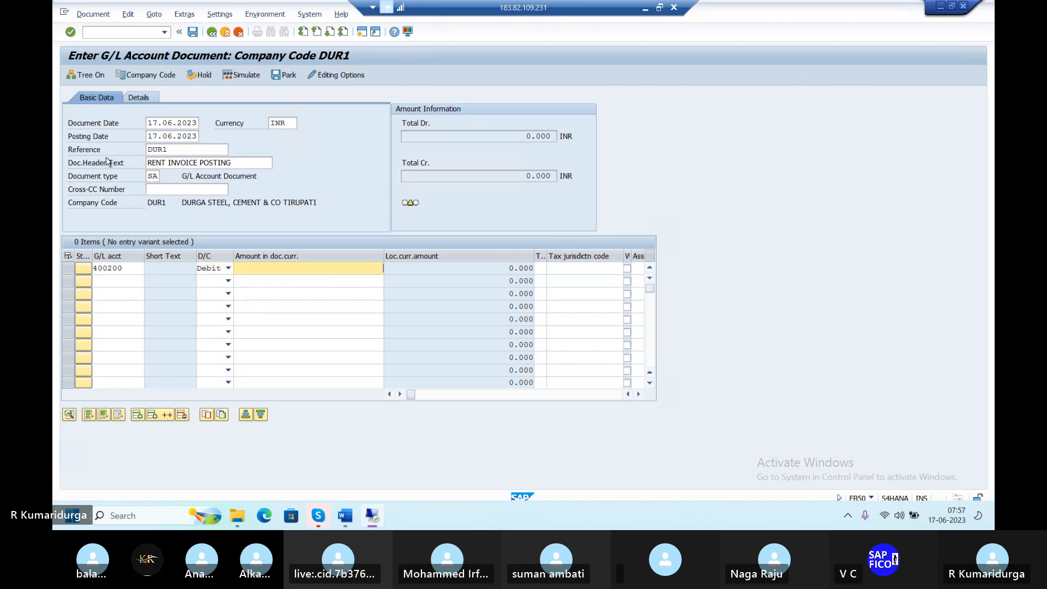
{"action": "type", "text": "5000"}
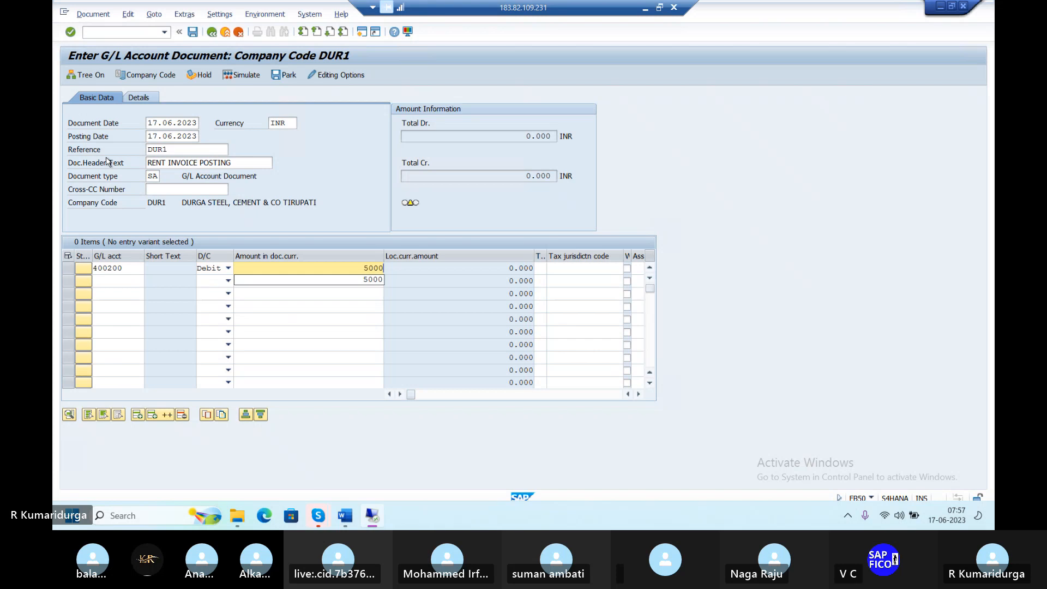
Enter line two: account 200100 as Credit for 5000
{"action": "left_click", "coordinate": [107, 281]}
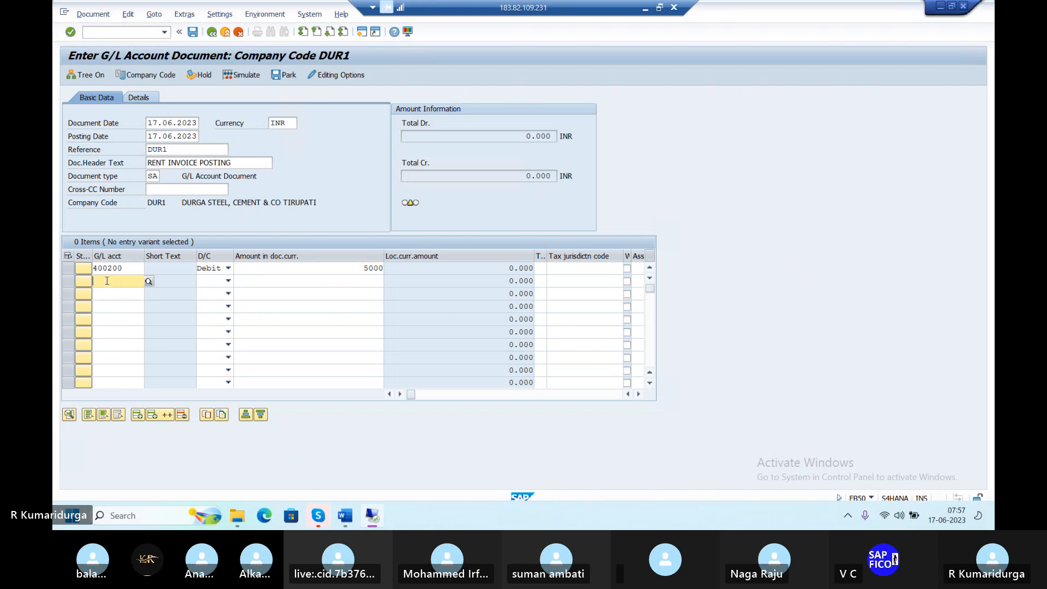
{"action": "type", "text": "200"}
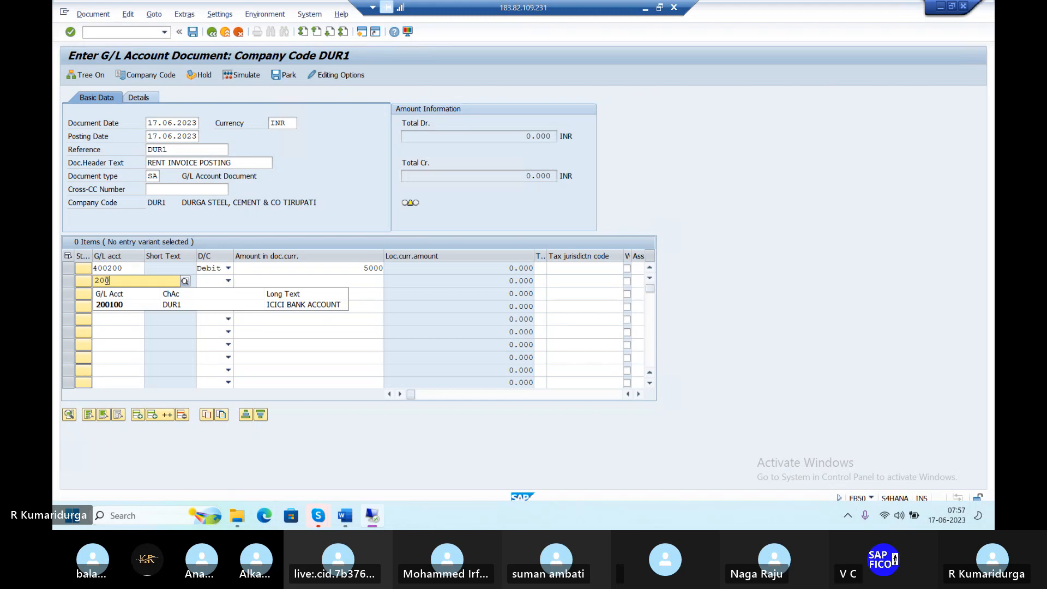
{"action": "type", "text": "100"}
{"action": "key", "text": "Tab"}
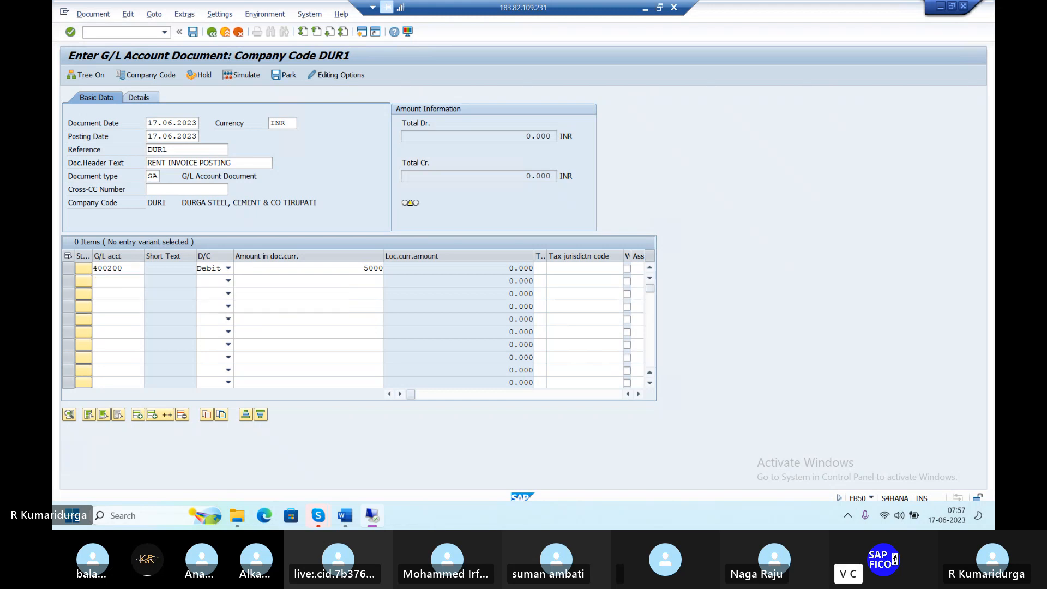
{"action": "key", "text": "c"}
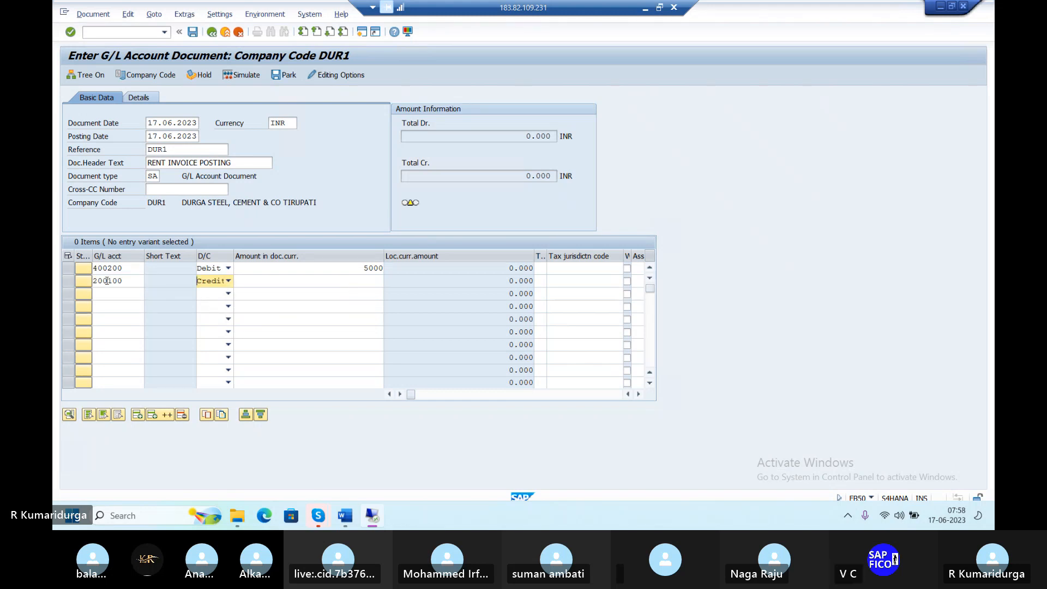
{"action": "key", "text": "Tab"}
{"action": "type", "text": "5000"}
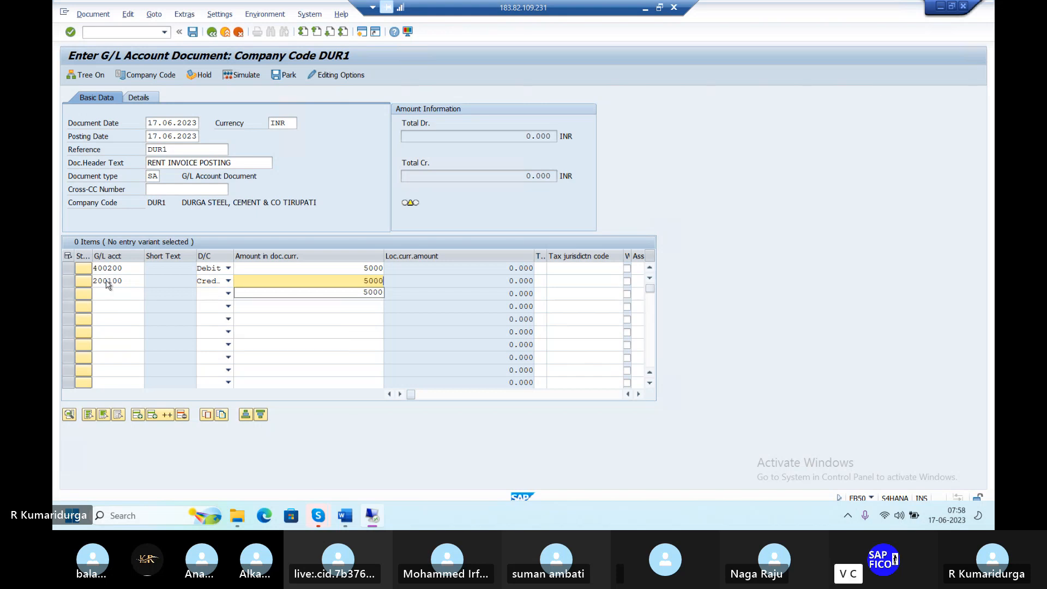
{"action": "key", "text": "Return"}
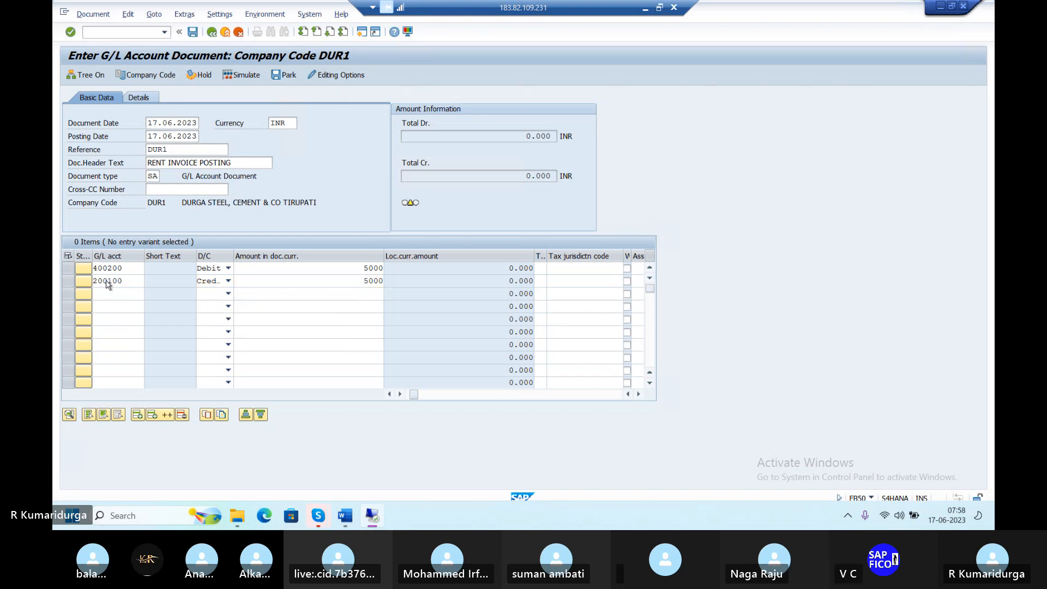
Set value date 17.06.2023 on line two and save the balanced rent document
{"action": "type", "text": "17"}
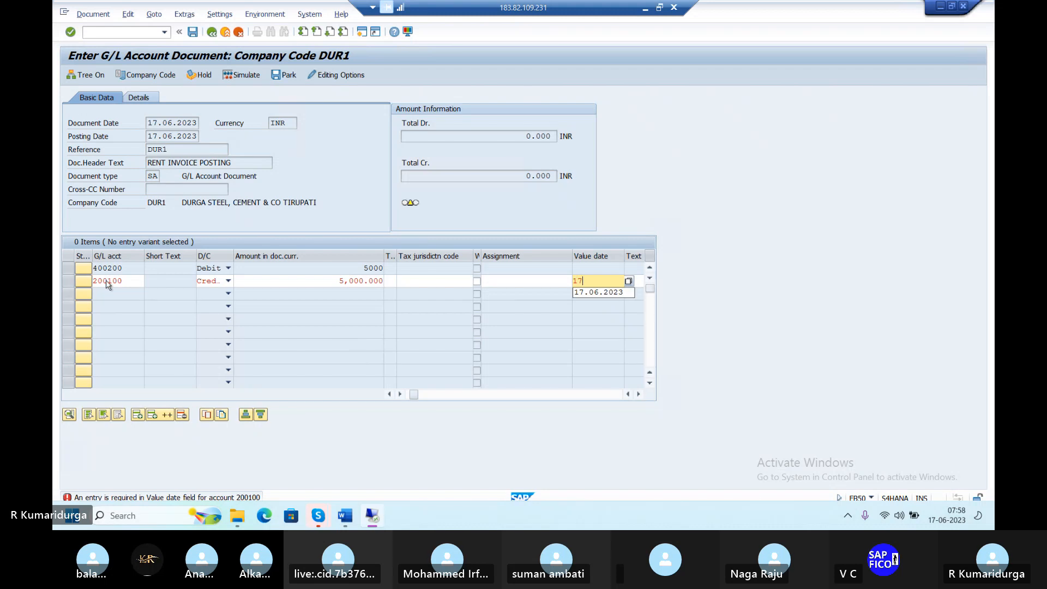
{"action": "type", "text": ".06.2023"}
{"action": "key", "text": "Return"}
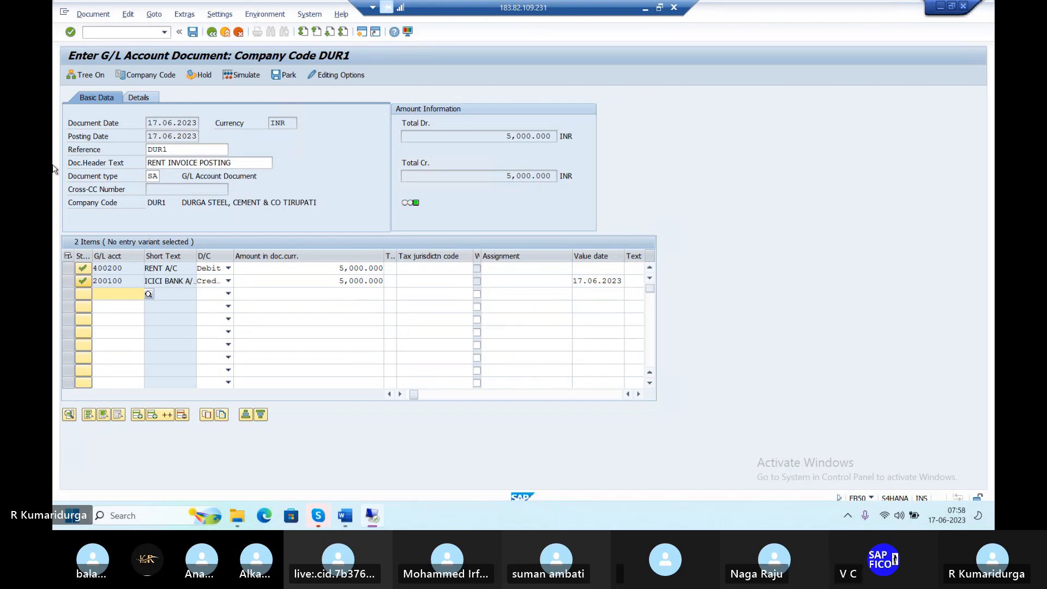
{"action": "left_click", "coordinate": [192, 35]}
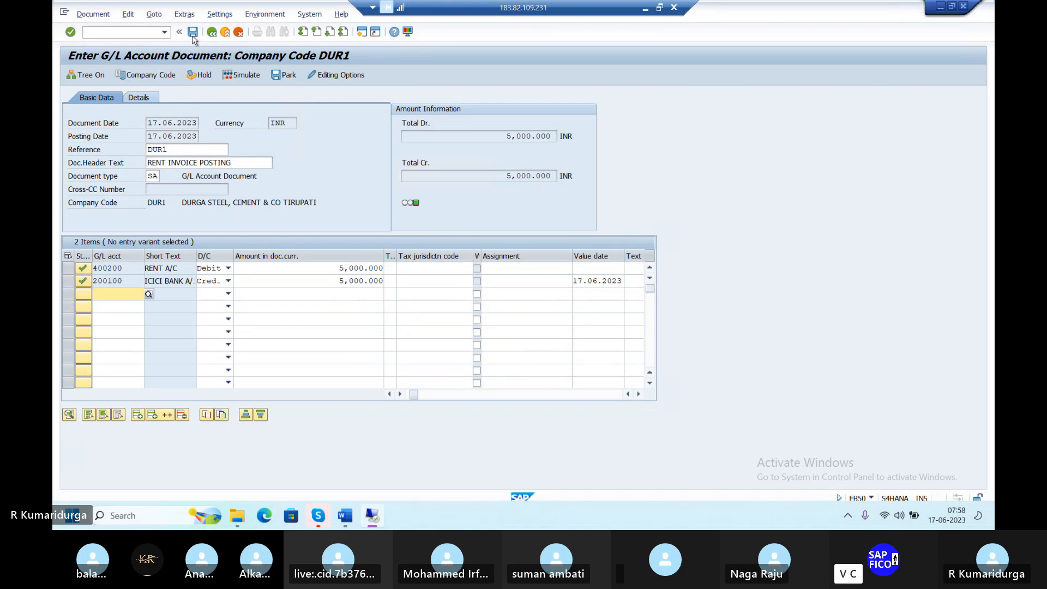
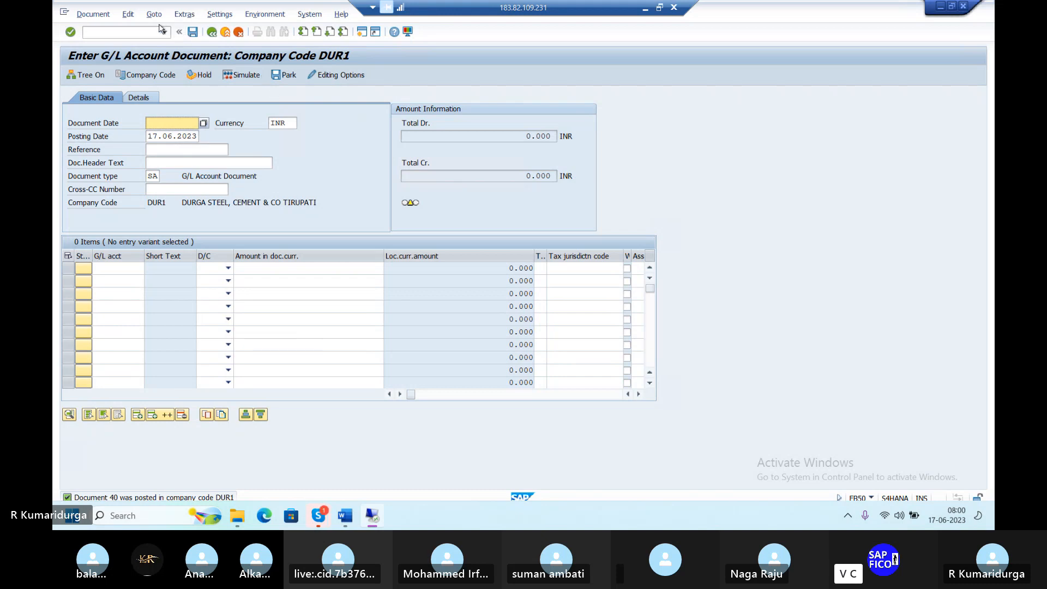
Exit FB50 with /N, leaving posted document 40 in DUR1, to reach SAP Easy Access
{"action": "left_click", "coordinate": [137, 36]}
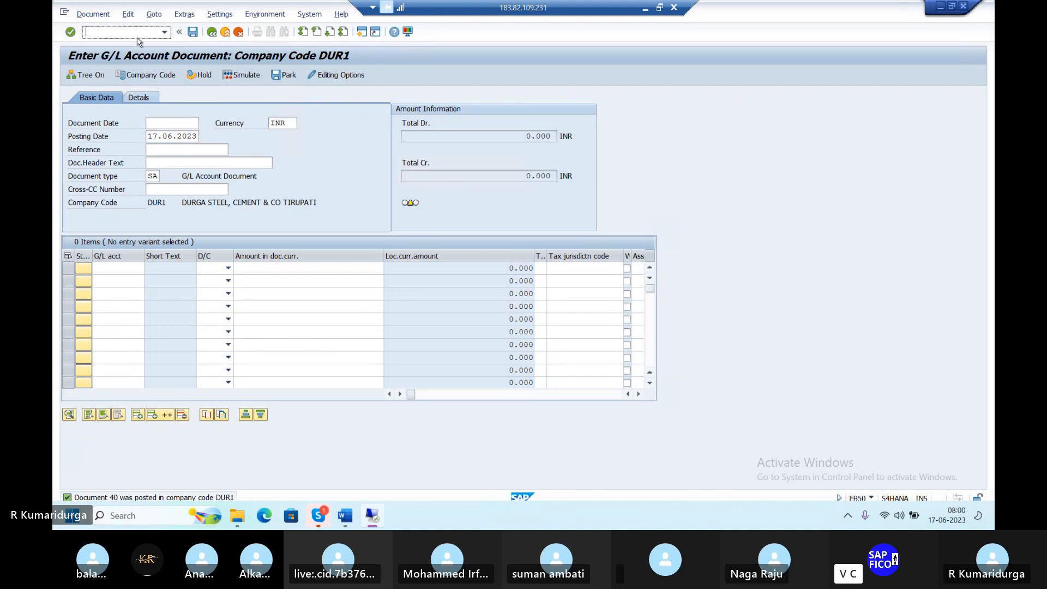
{"action": "type", "text": "/N"}
{"action": "key", "text": "Return"}
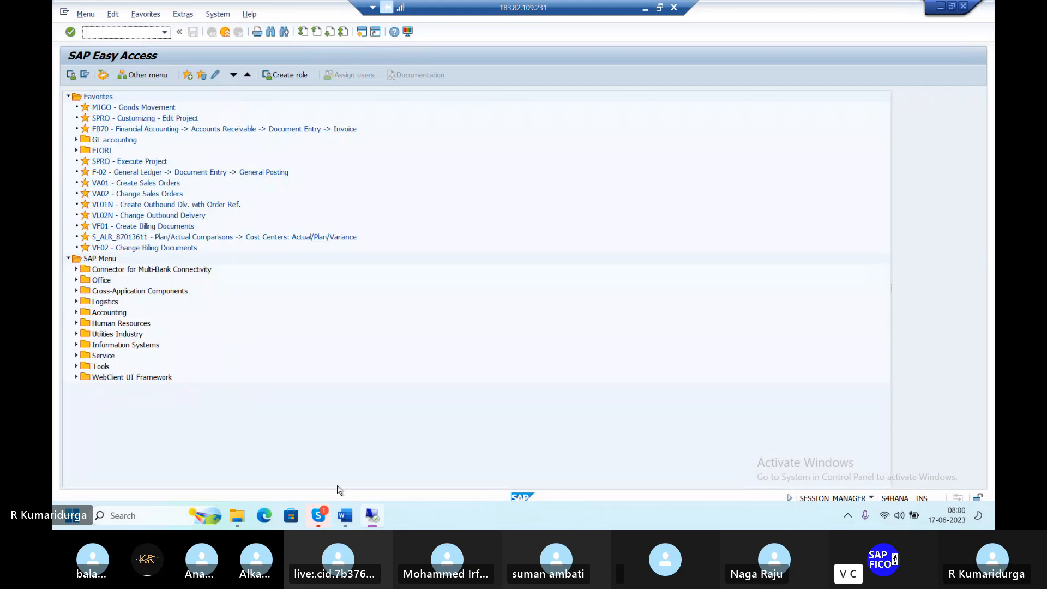
{"action": "mouse_move", "coordinate": [355, 523]}
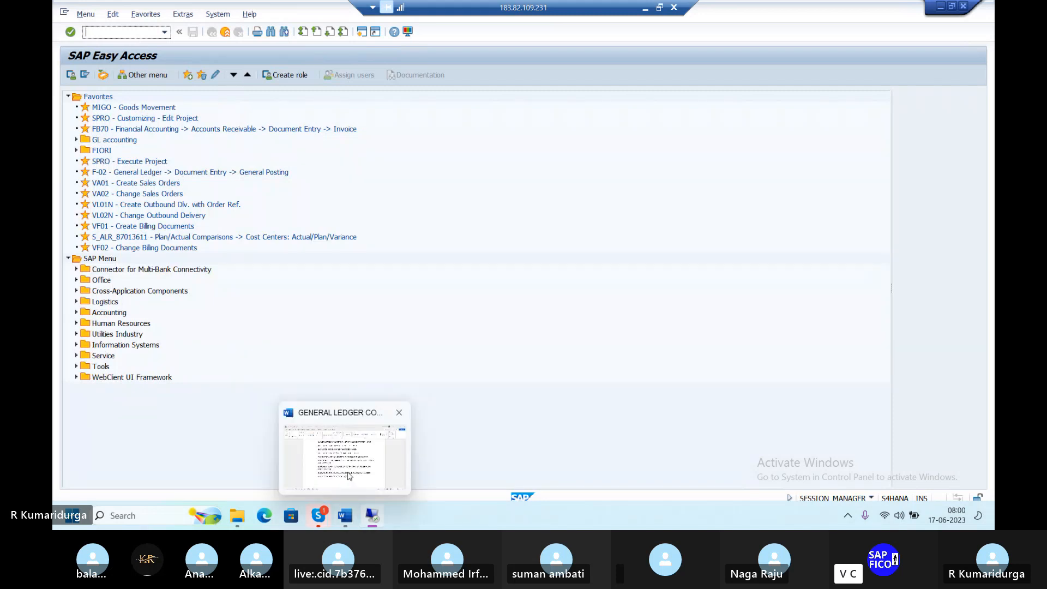
{"action": "left_click", "coordinate": [348, 472]}
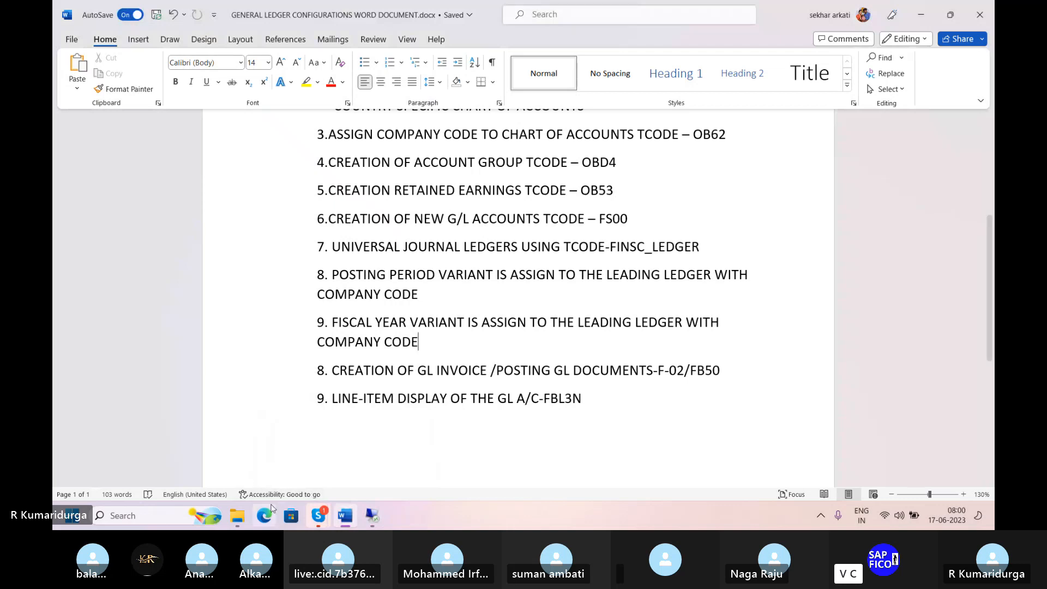
{"action": "left_click", "coordinate": [565, 401]}
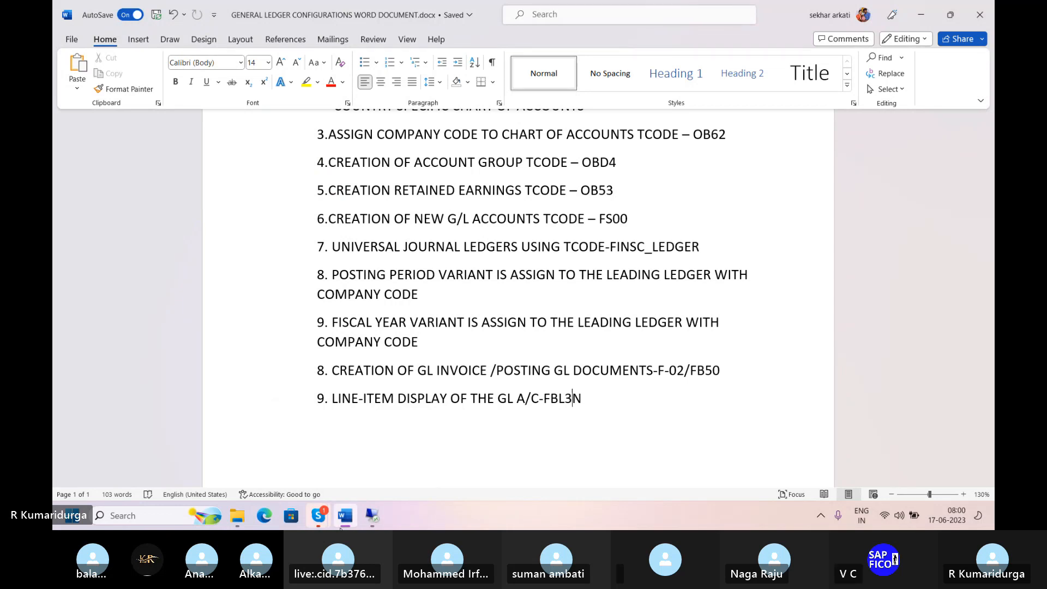
{"action": "mouse_move", "coordinate": [372, 515]}
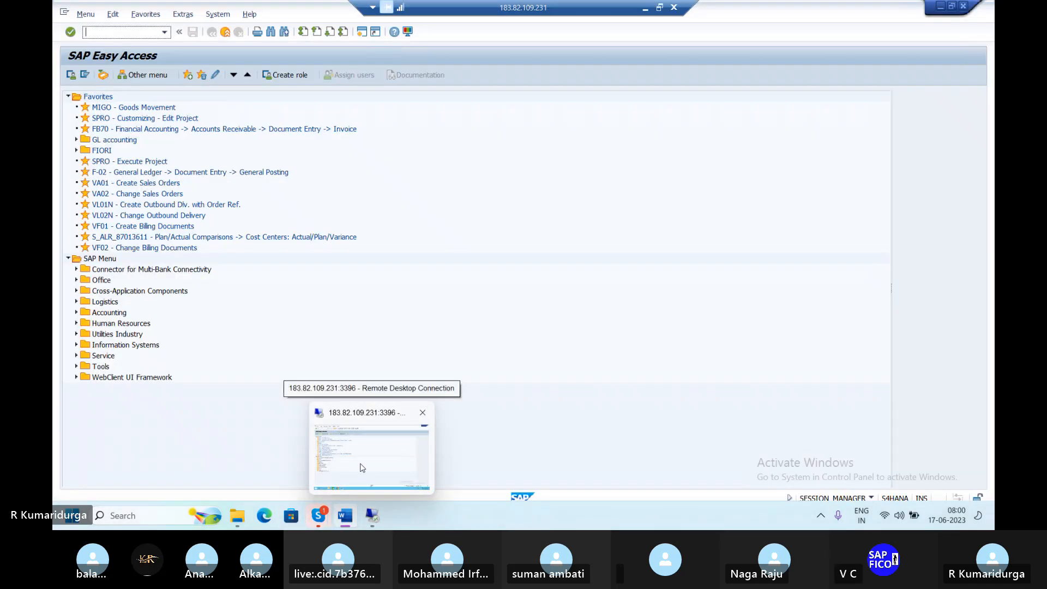
Open FBL3N and run the open line item list for G/L account 200100 in company code DUR1
{"action": "left_click", "coordinate": [361, 468]}
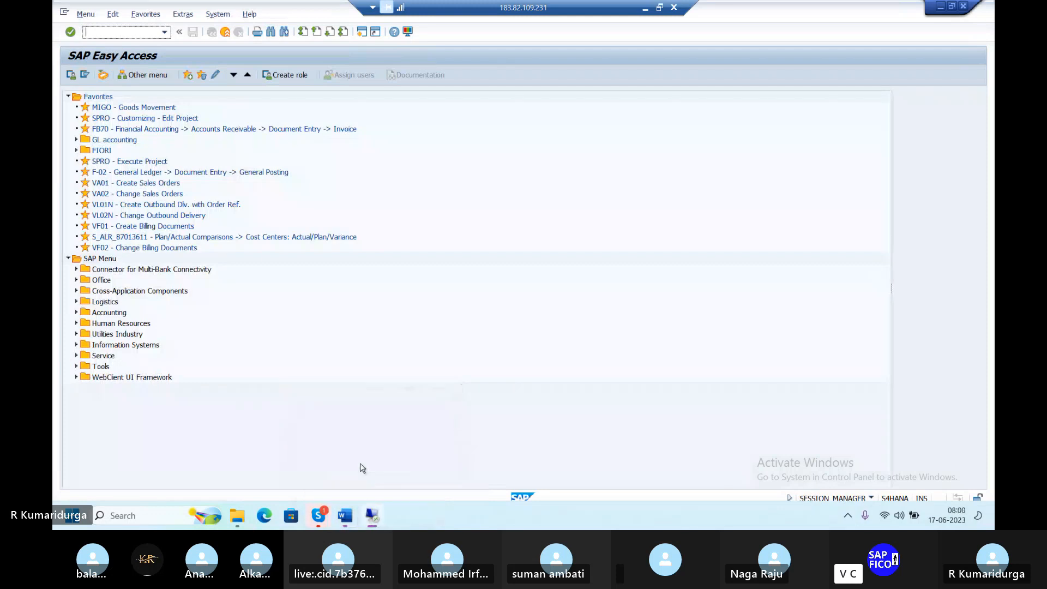
{"action": "type", "text": "/NFBL3N"}
{"action": "key", "text": "Return"}
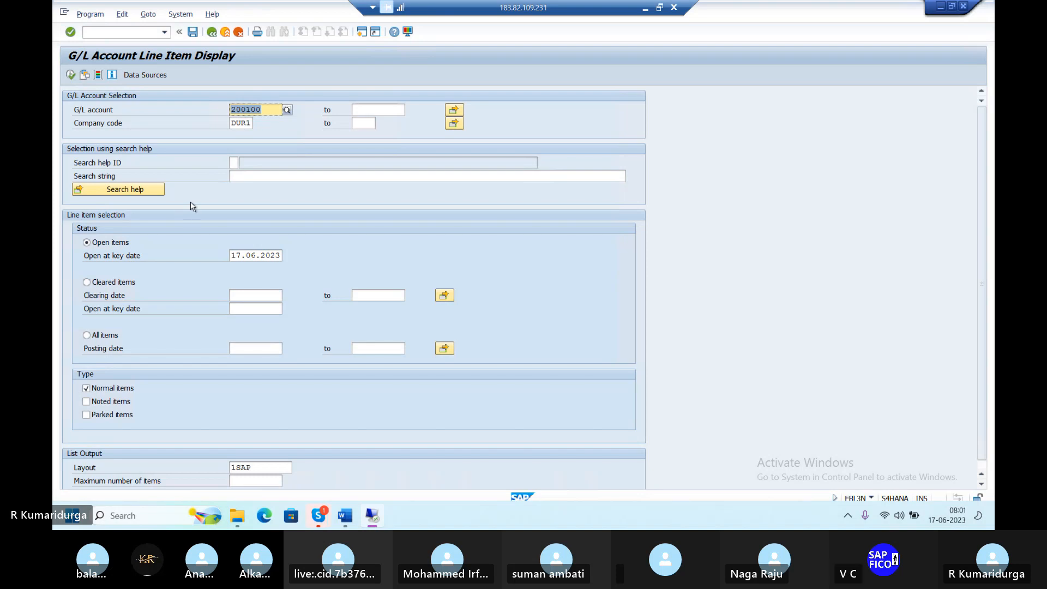
{"action": "left_click", "coordinate": [72, 76]}
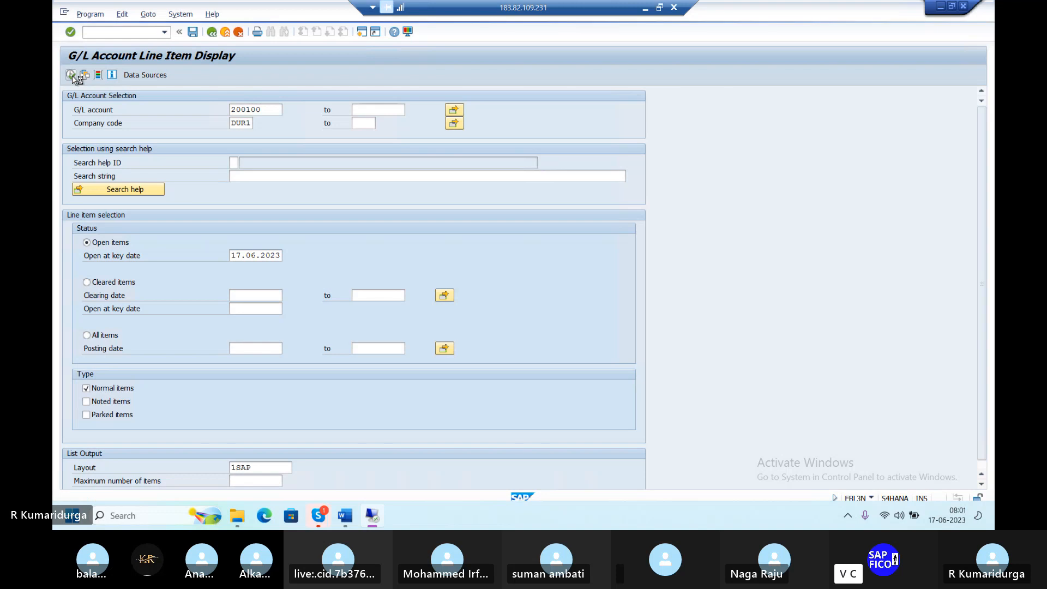